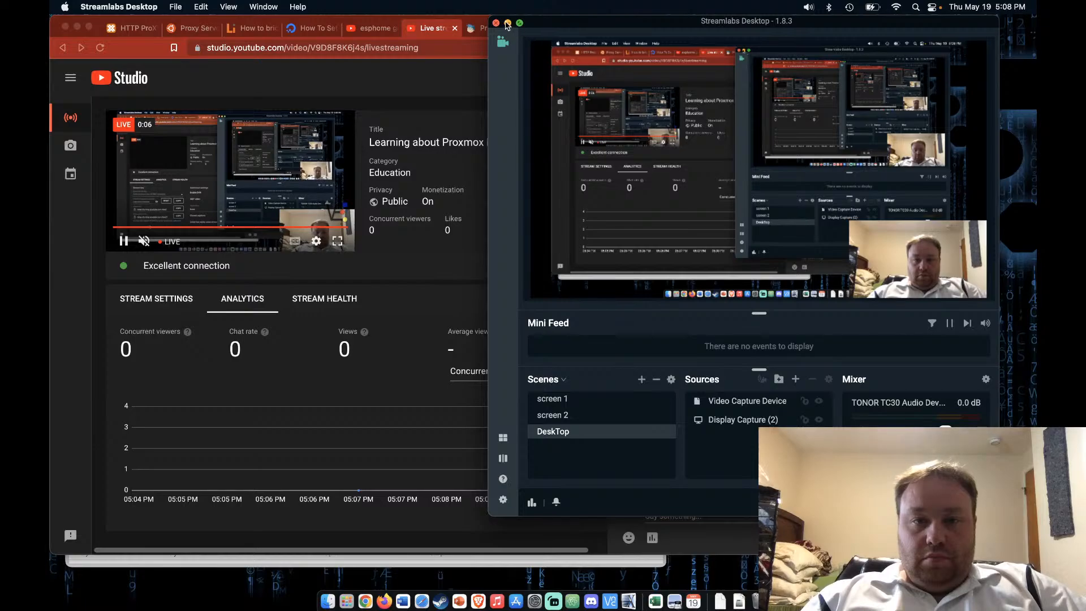
Minimize Streamlabs, detach the Live streaming tab into its own window, and close the forum window
click(508, 22)
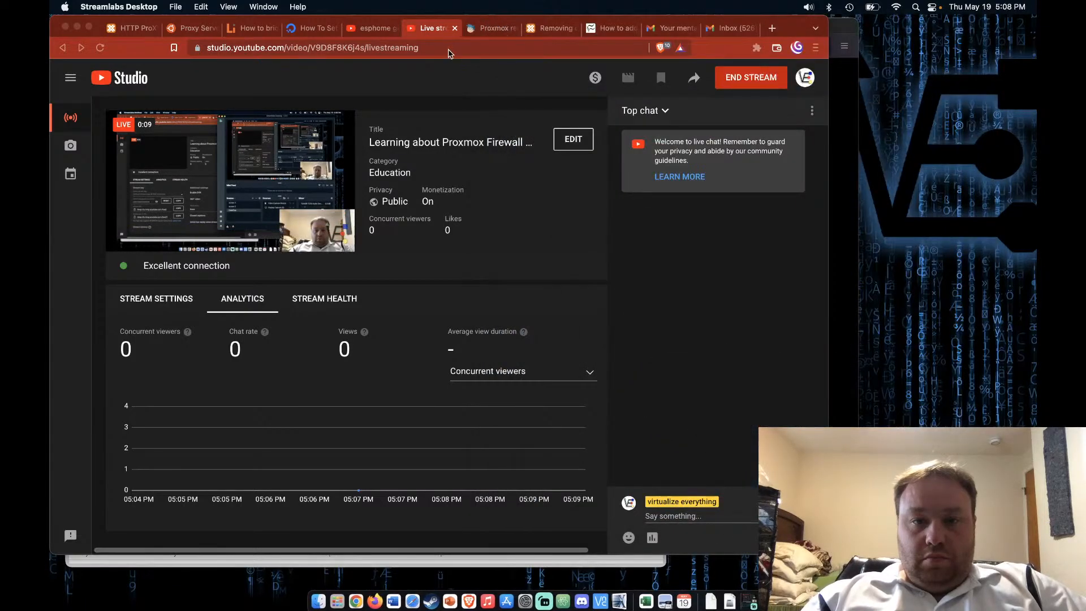
drag(427, 28, 715, 138)
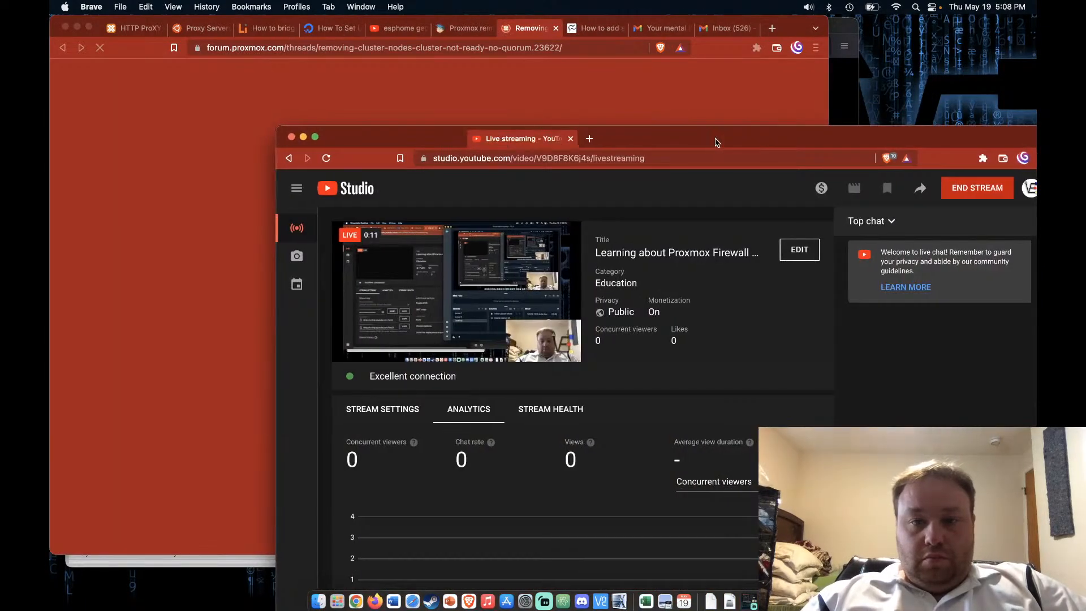
click(64, 27)
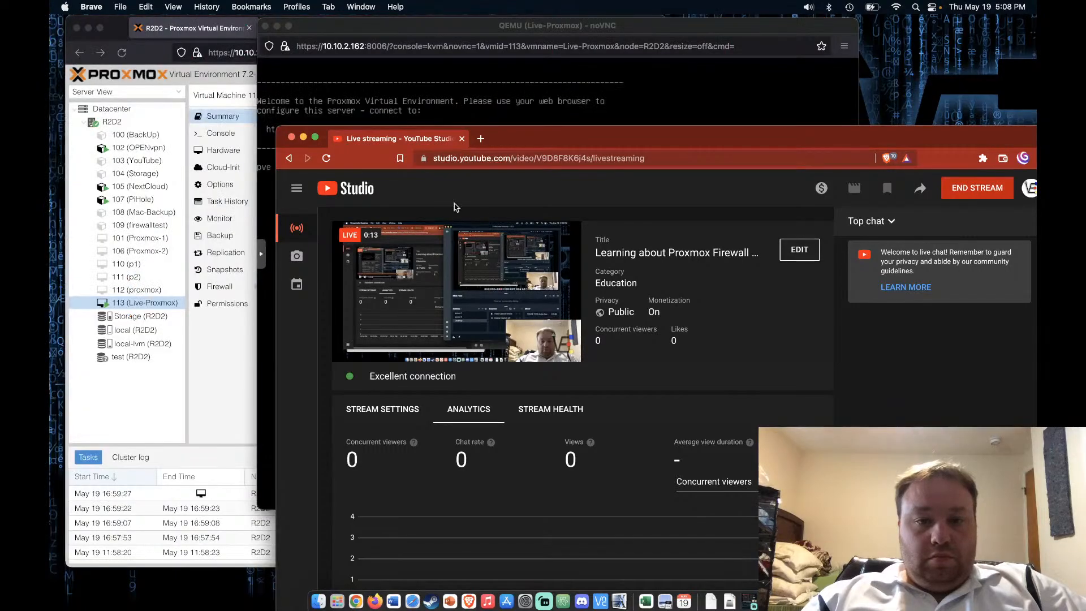
Shrink the YouTube Studio dashboard window and place it above the Proxmox console
drag(539, 137, 531, 51)
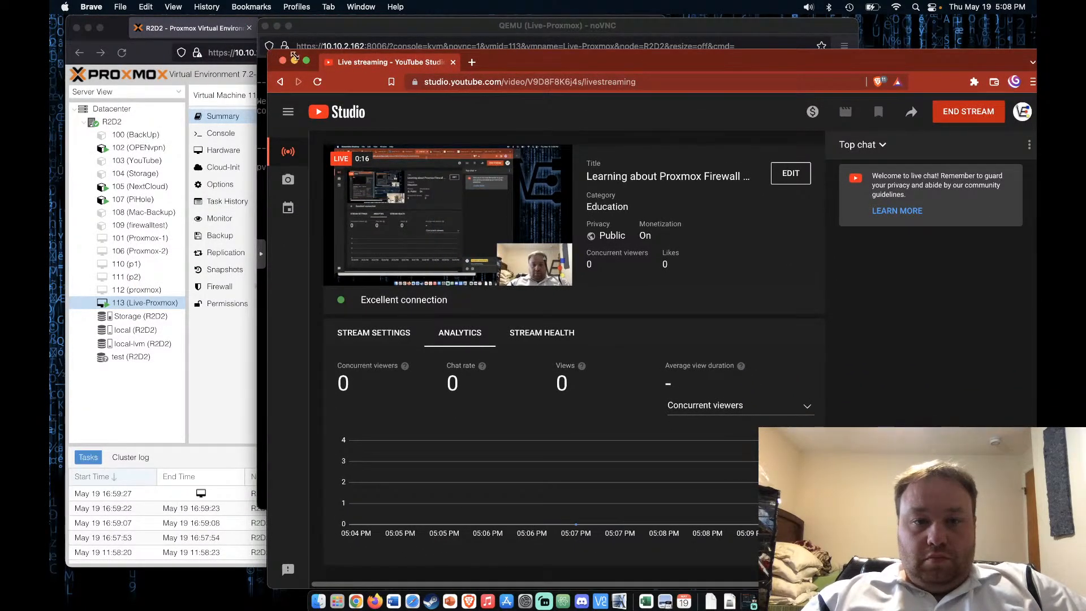
drag(271, 51, 531, 240)
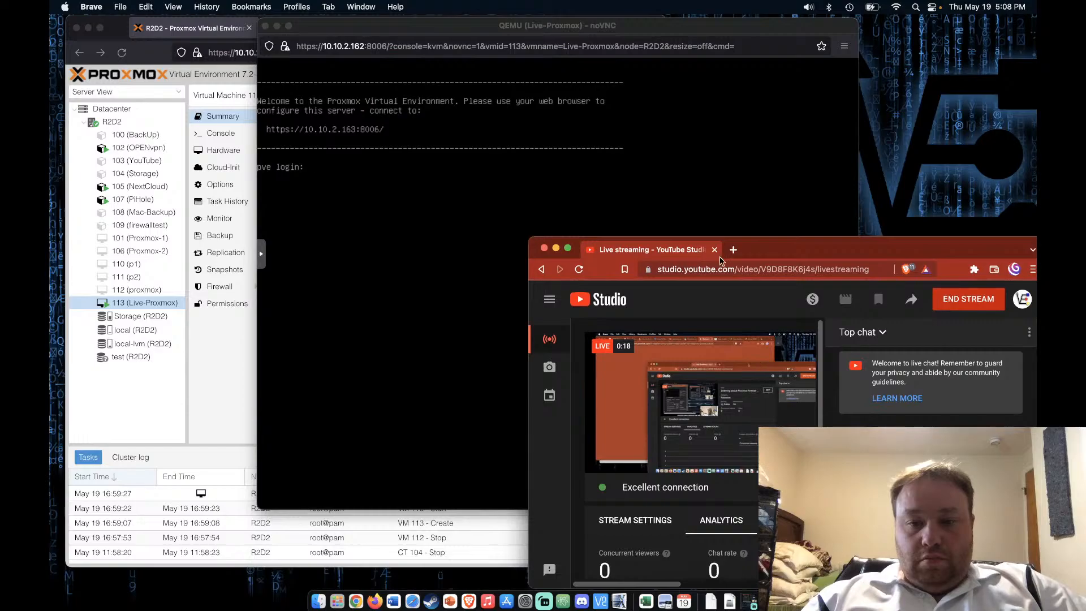
drag(763, 260, 749, 65)
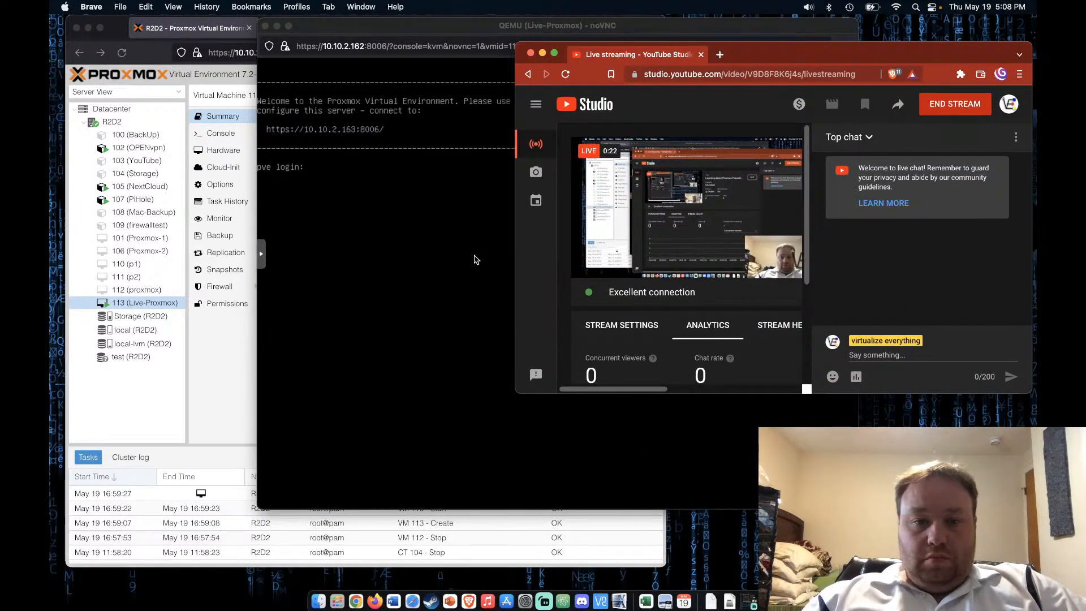
scroll(681, 282, down, 2)
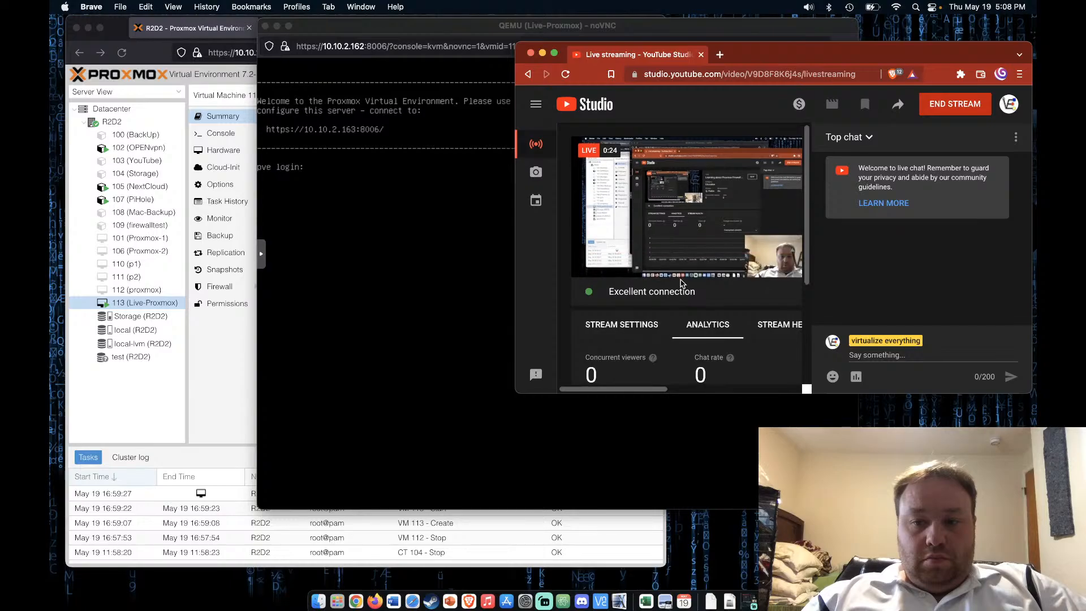
scroll(681, 283, down, 4)
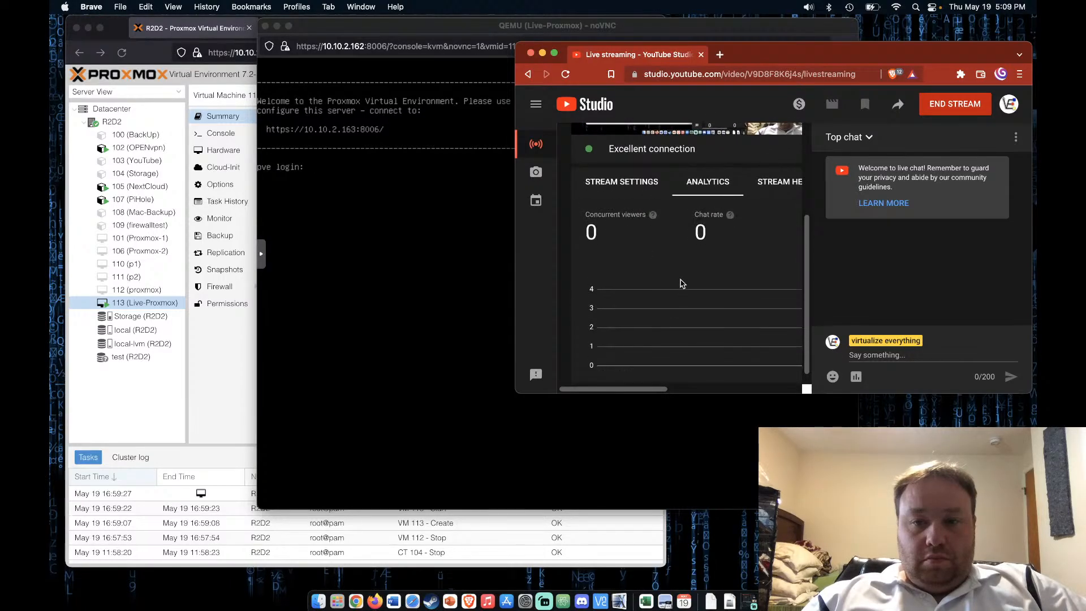
scroll(682, 282, up, 5)
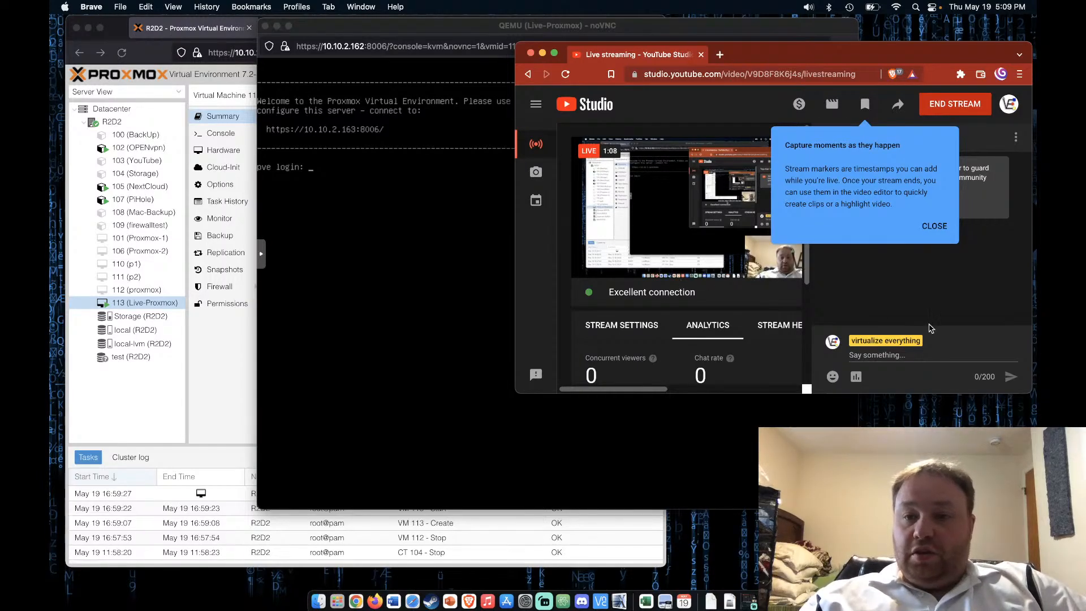
click(934, 227)
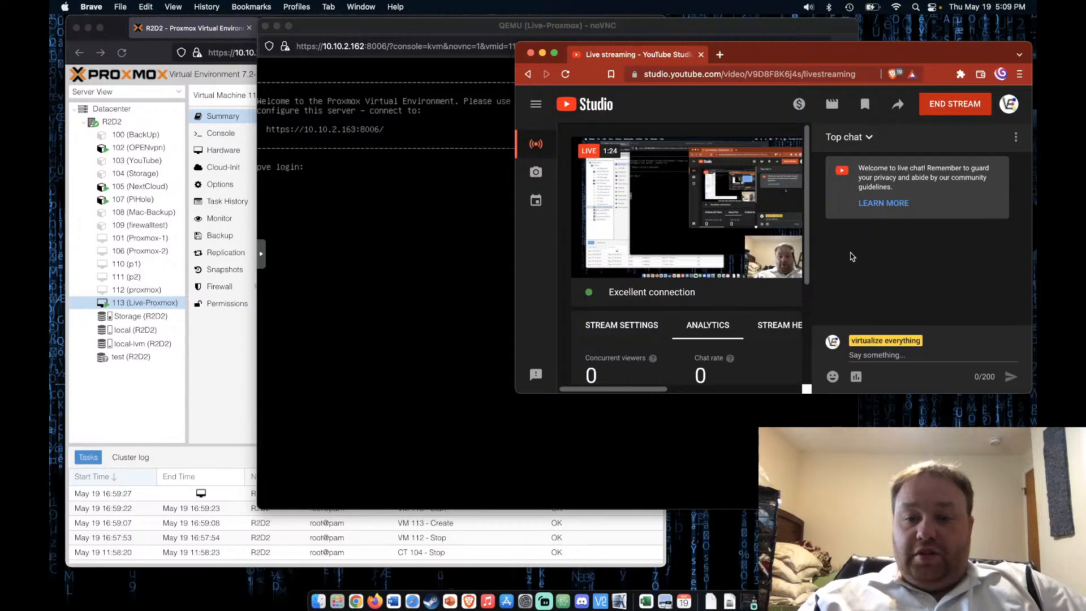
scroll(761, 296, down, 2)
scroll(761, 295, down, 4)
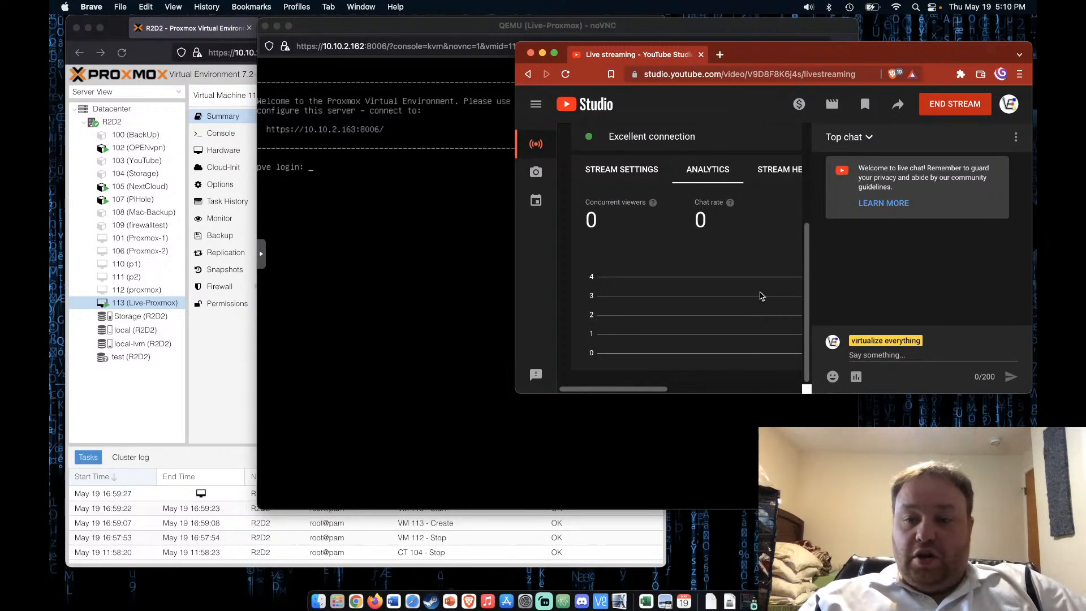
scroll(762, 296, up, 5)
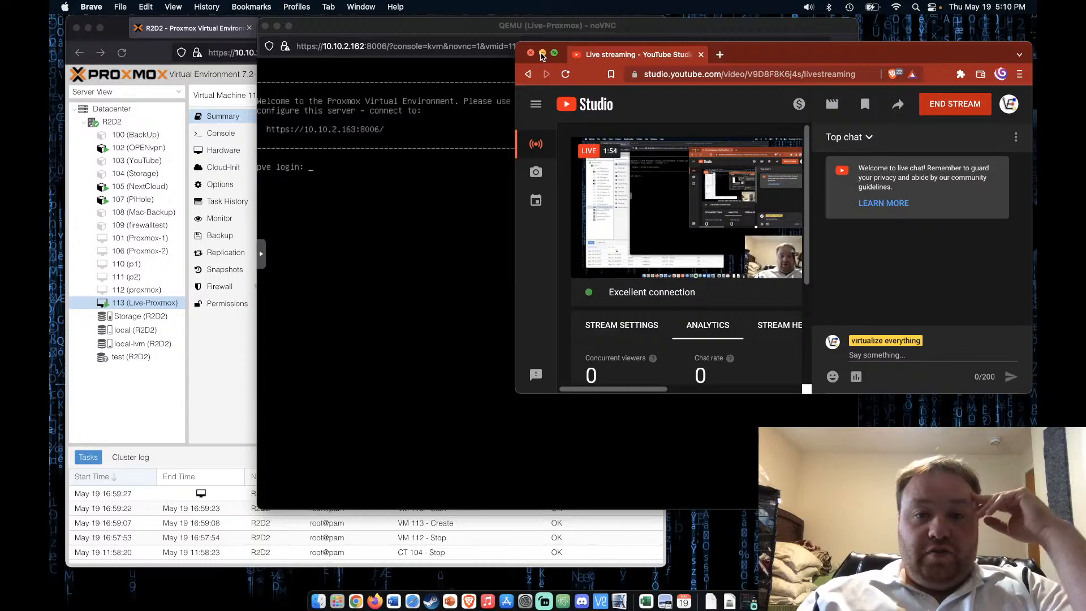
Minimize YouTube Studio, shrink the noVNC console, and bring up VM 113's Summary in Proxmox
click(541, 54)
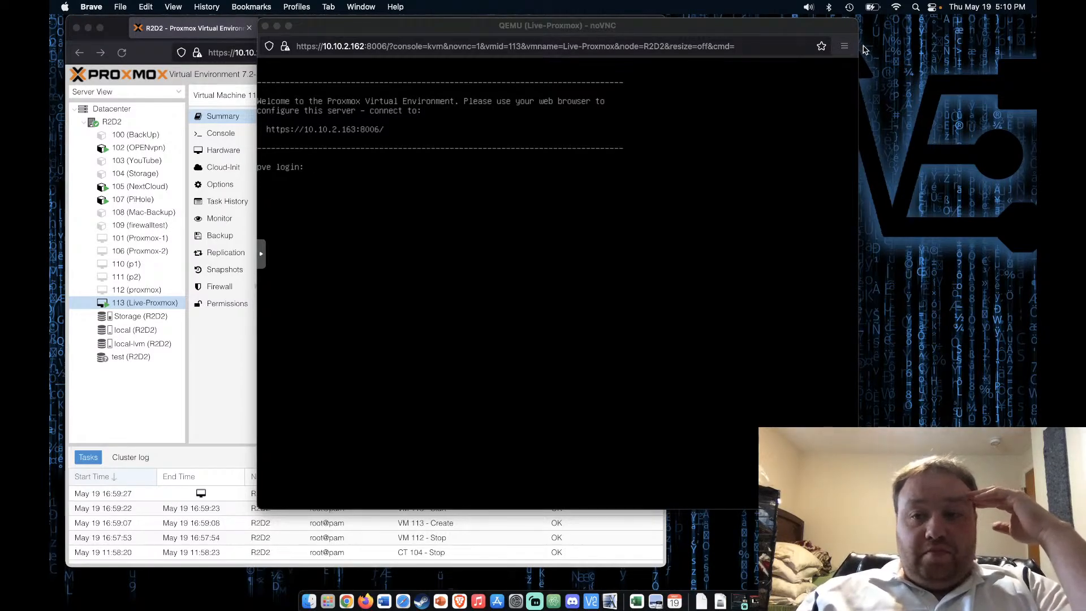
click(852, 25)
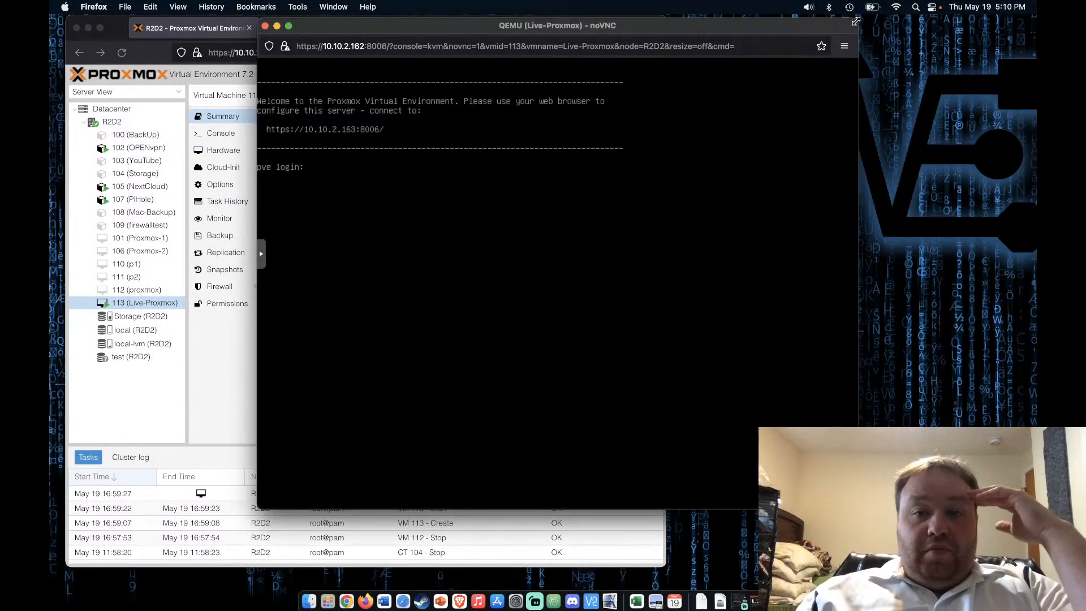
drag(852, 25, 817, 106)
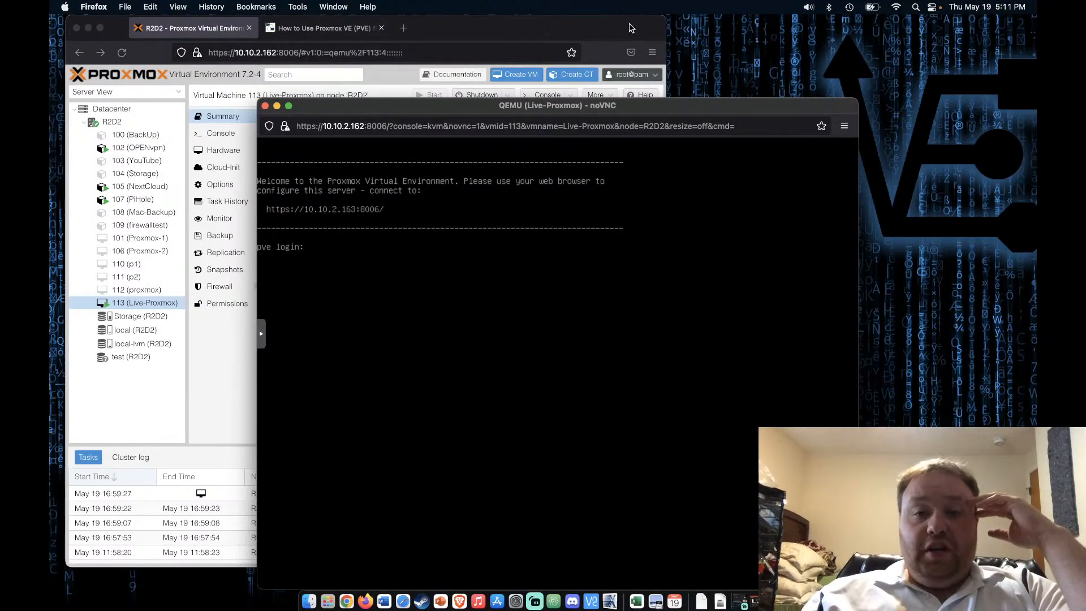
drag(632, 28, 615, 20)
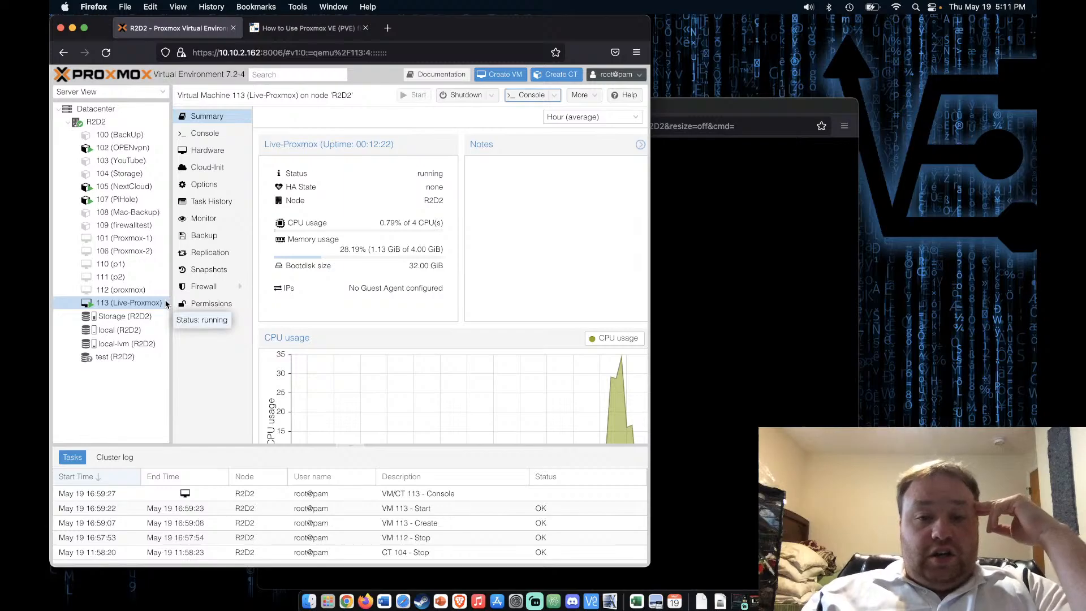
Bring the Live-Proxmox noVNC console in front, showing the pve login prompt
click(708, 352)
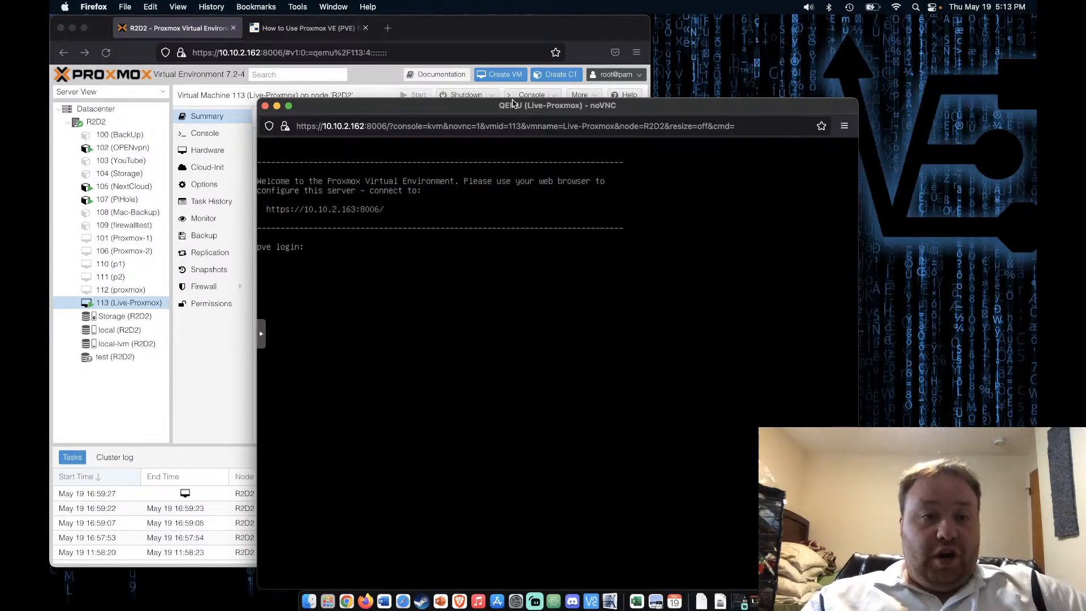
In a new tab, enter 10.10.2.163:8006 and retry loading it after checking the console address
click(453, 39)
click(389, 29)
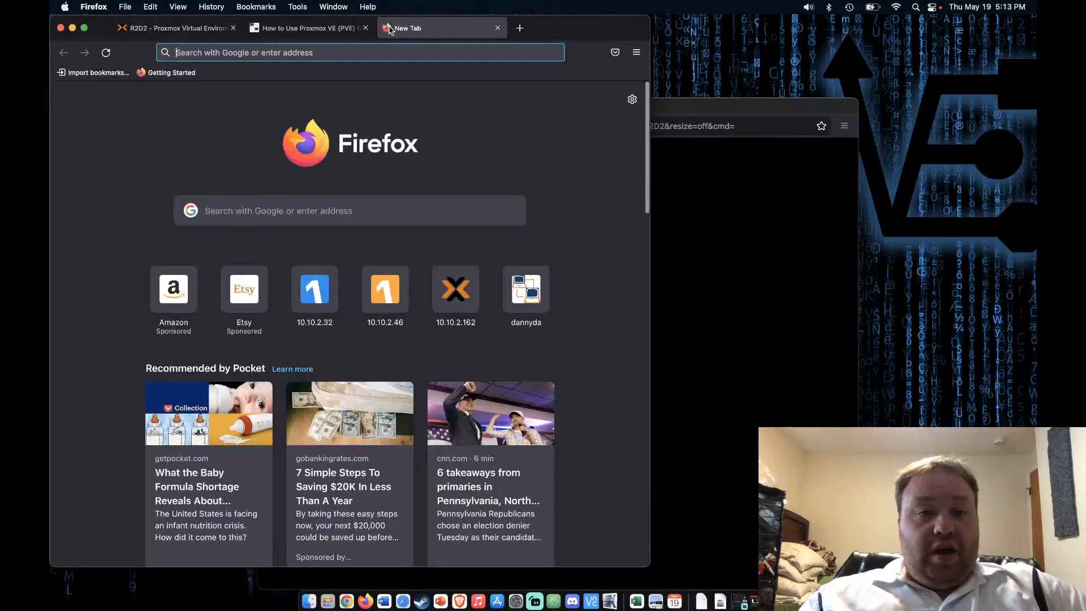
text(10.10.2.162:8006/)
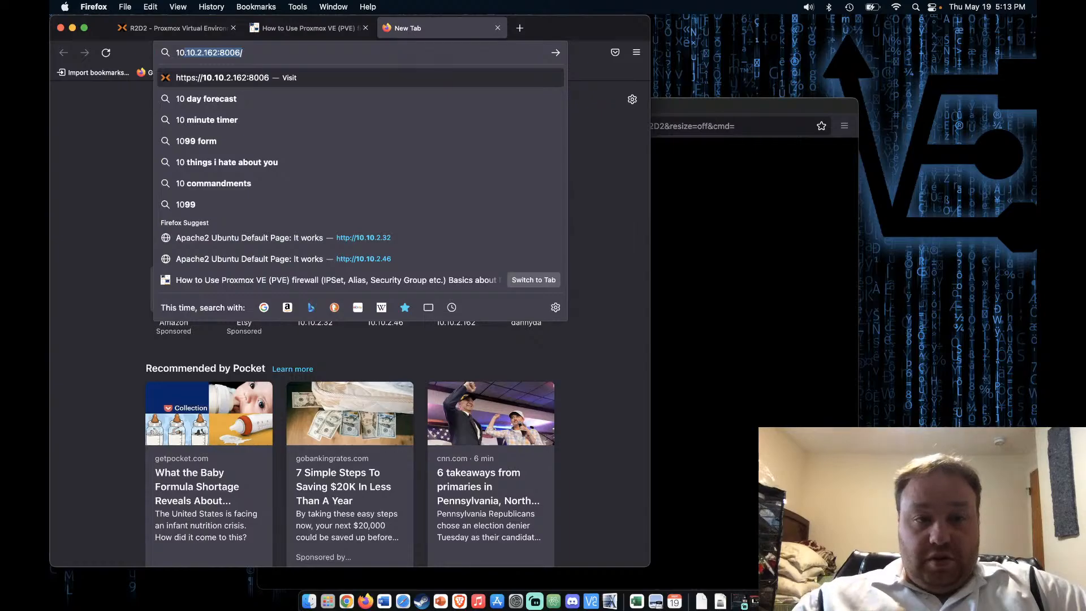
key(Right)
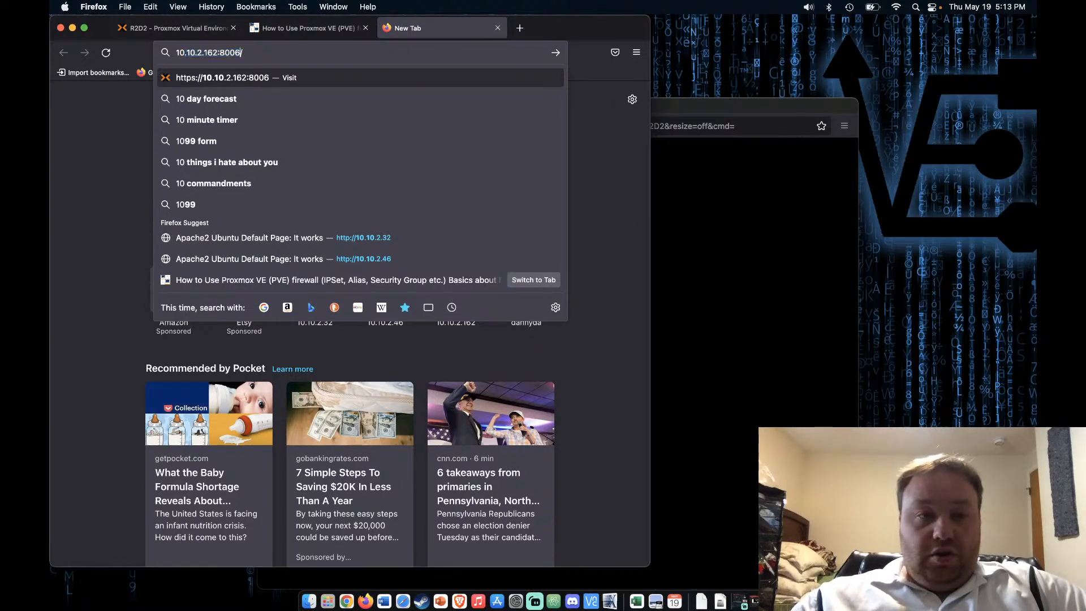
key(Left)
key(Left)
key(Left)
key(Left)
key(Left)
key(Left)
key(BackSpace)
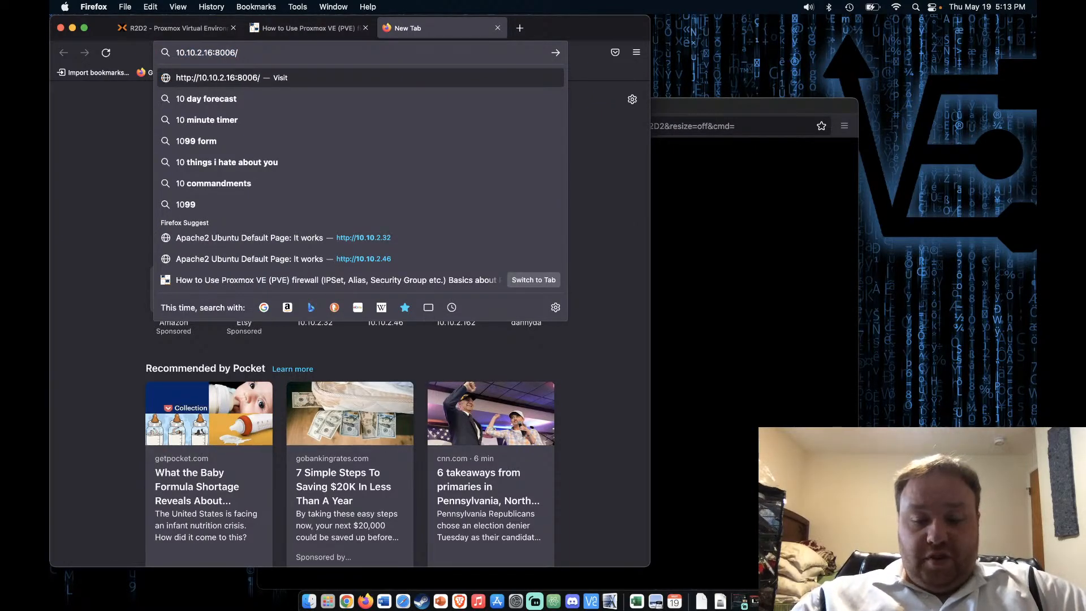
text(3)
key(Return)
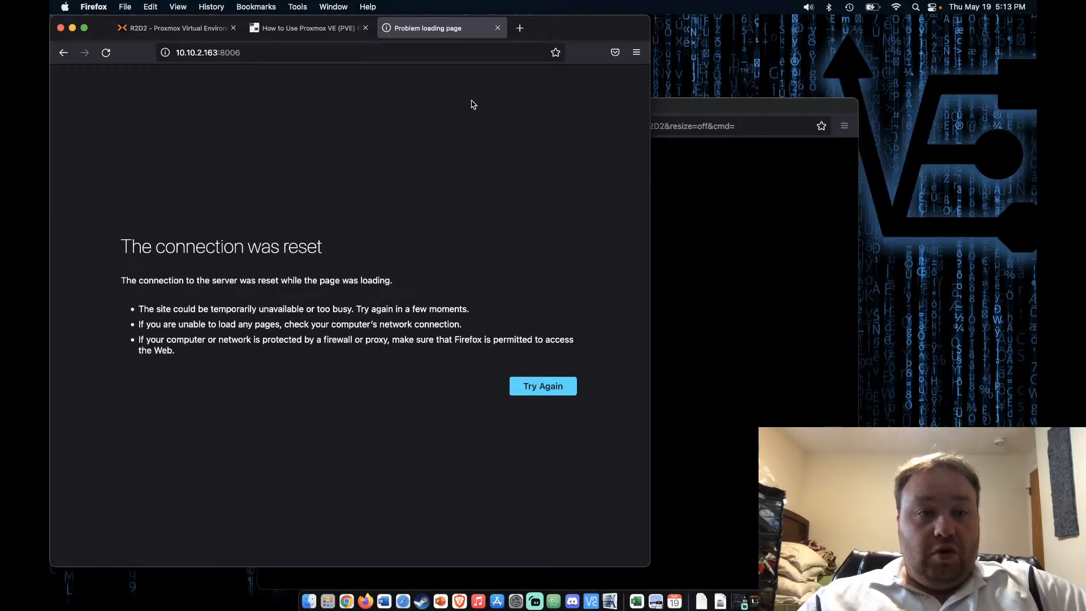
click(783, 302)
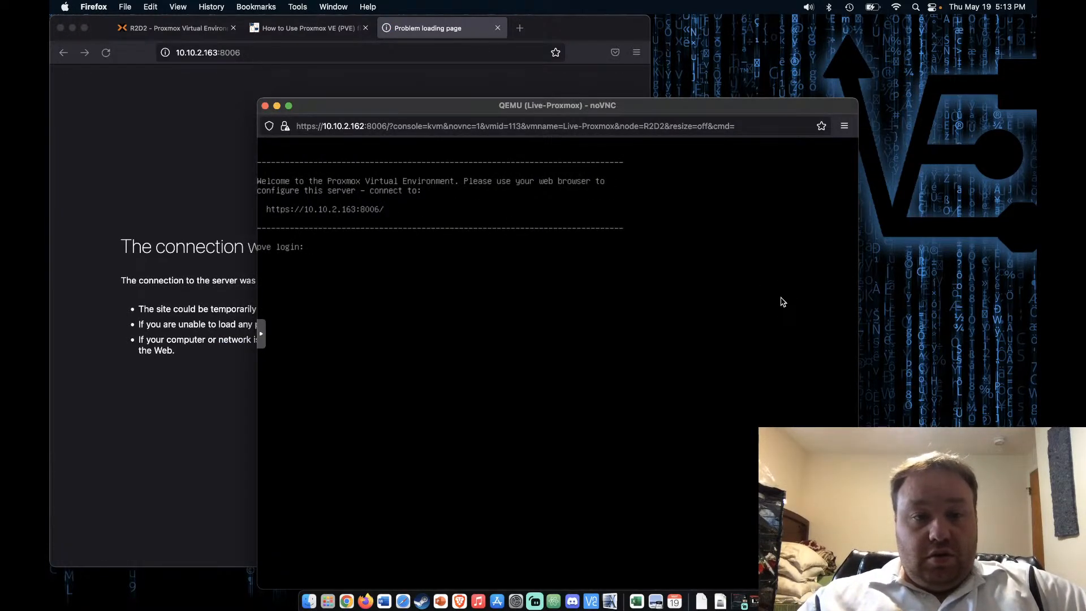
click(199, 208)
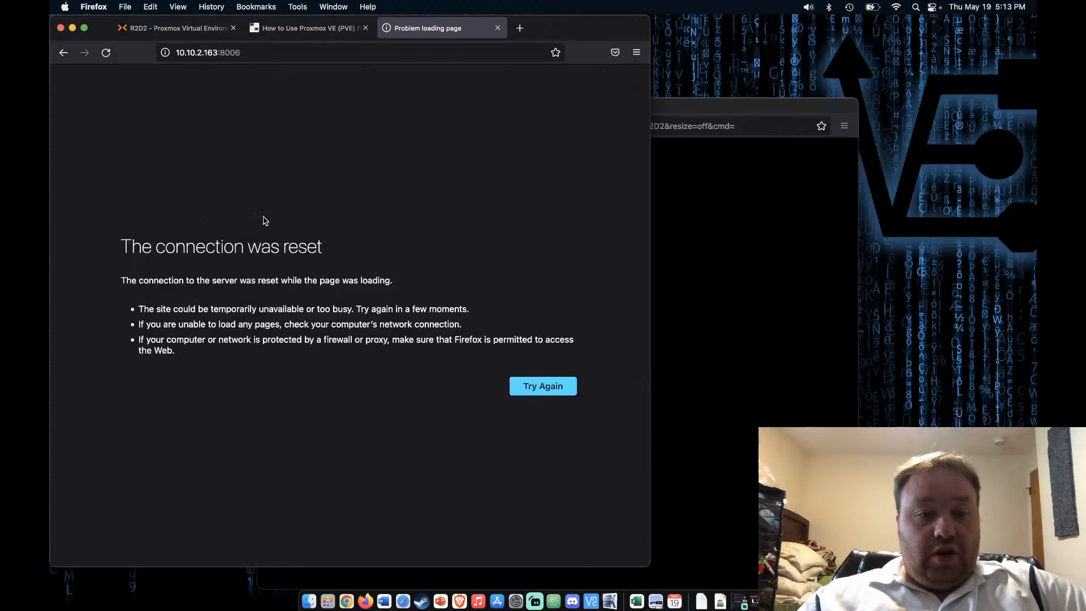
click(546, 391)
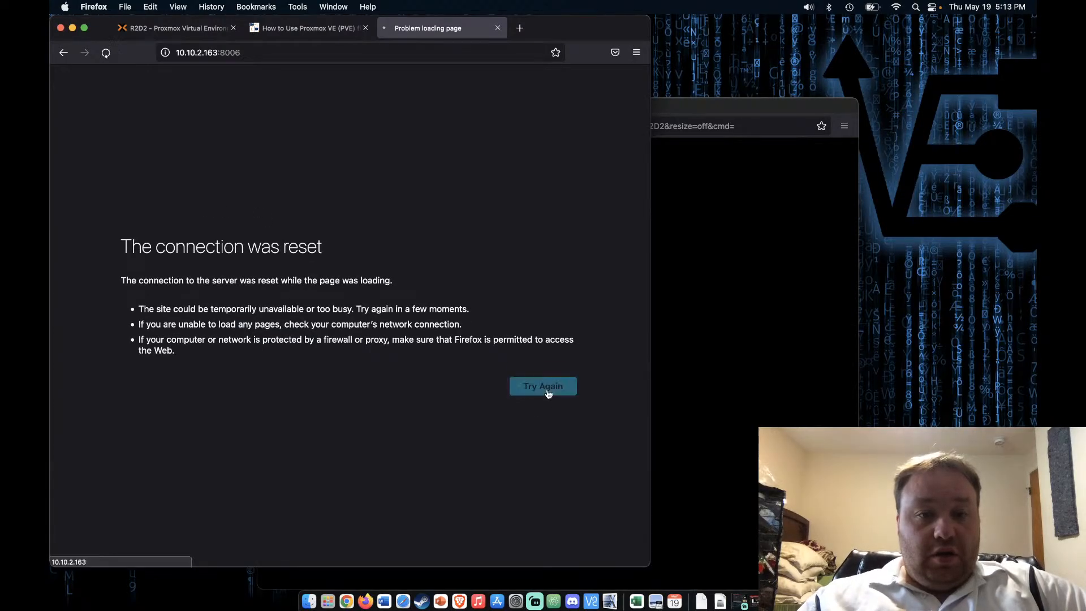
click(284, 53)
click(277, 52)
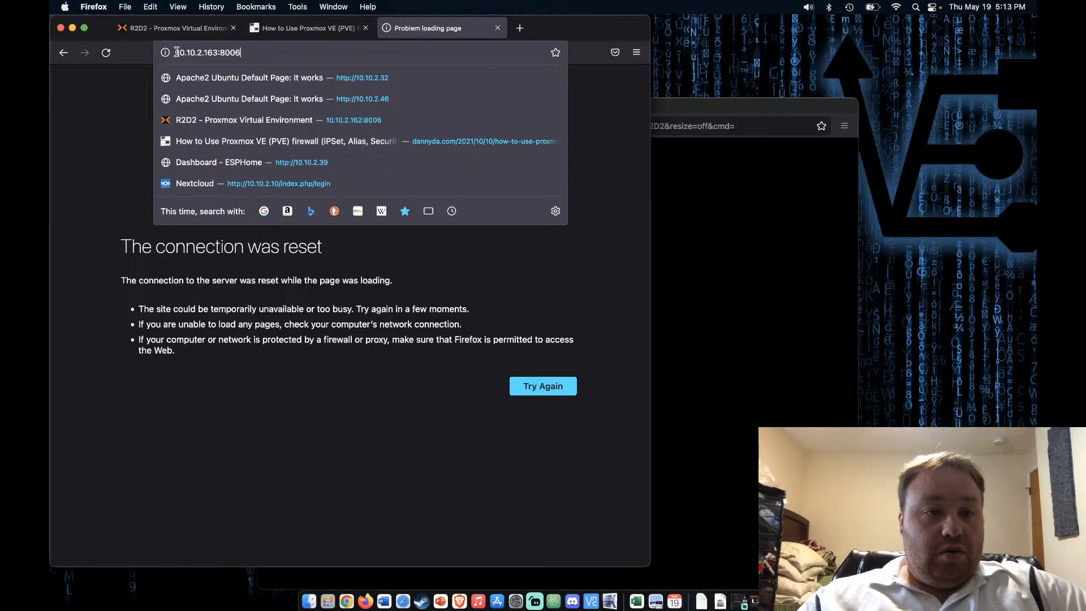
text(https)
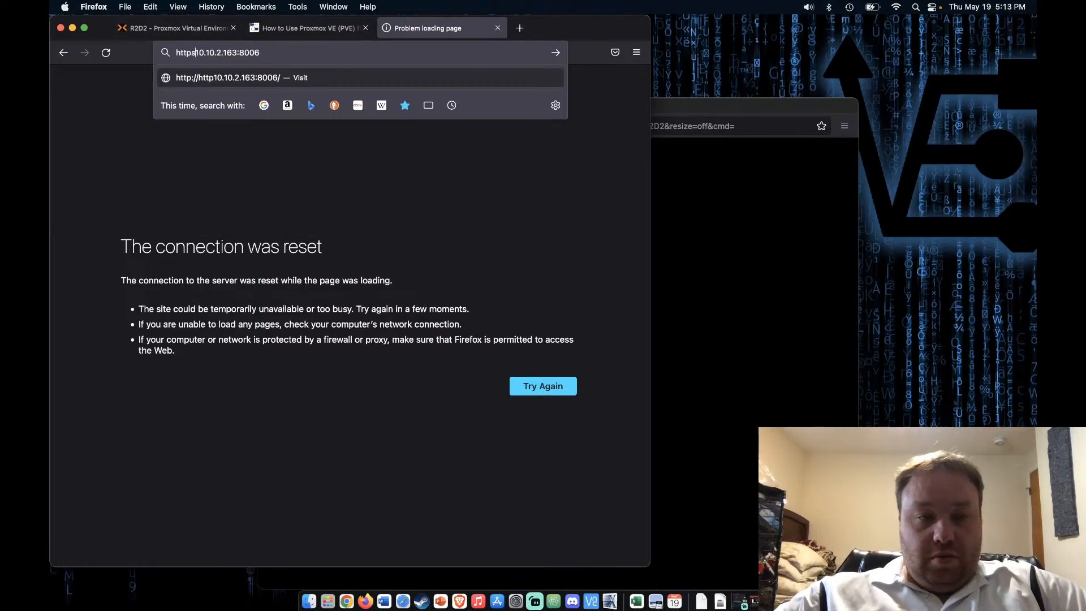
text(://)
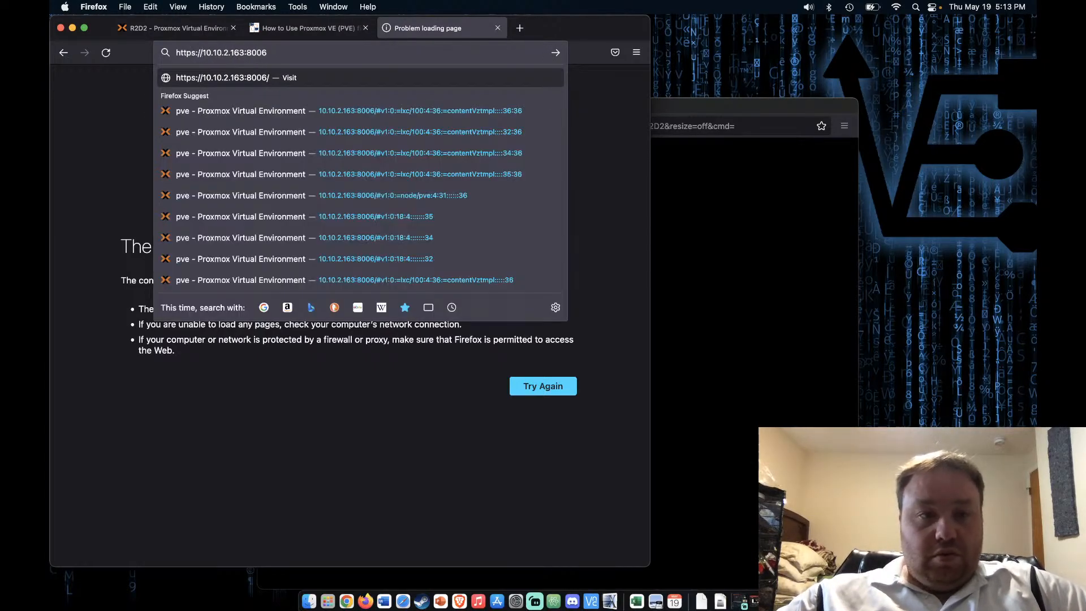
key(Return)
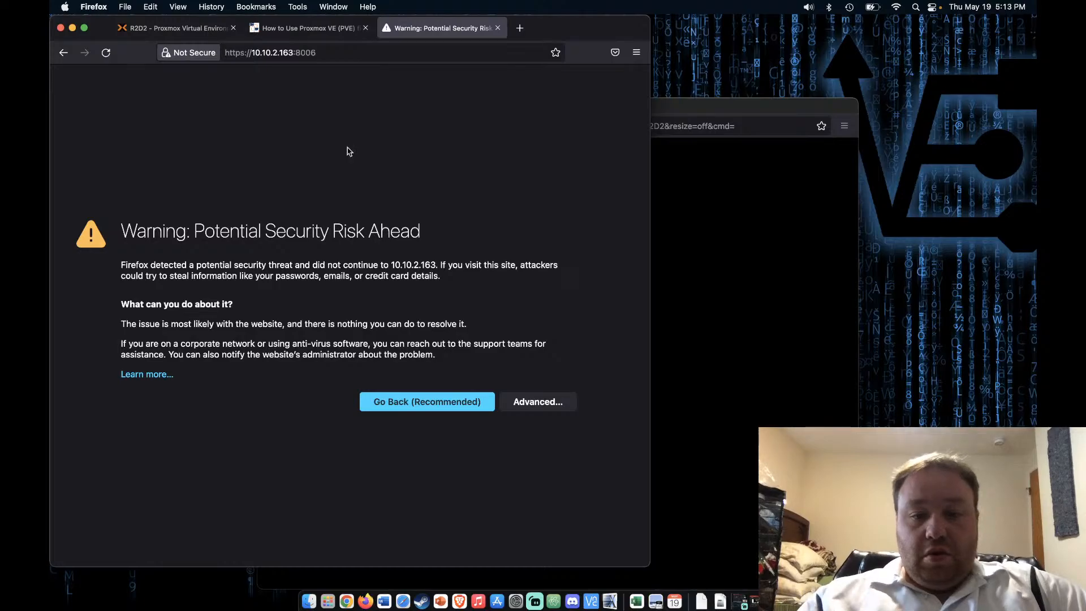
click(520, 402)
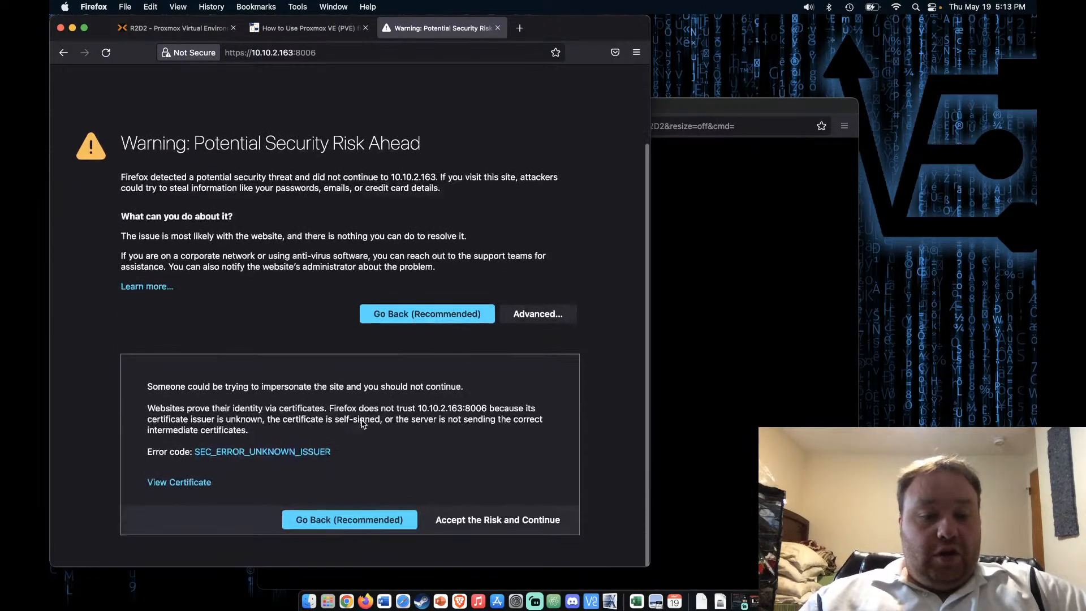
click(495, 525)
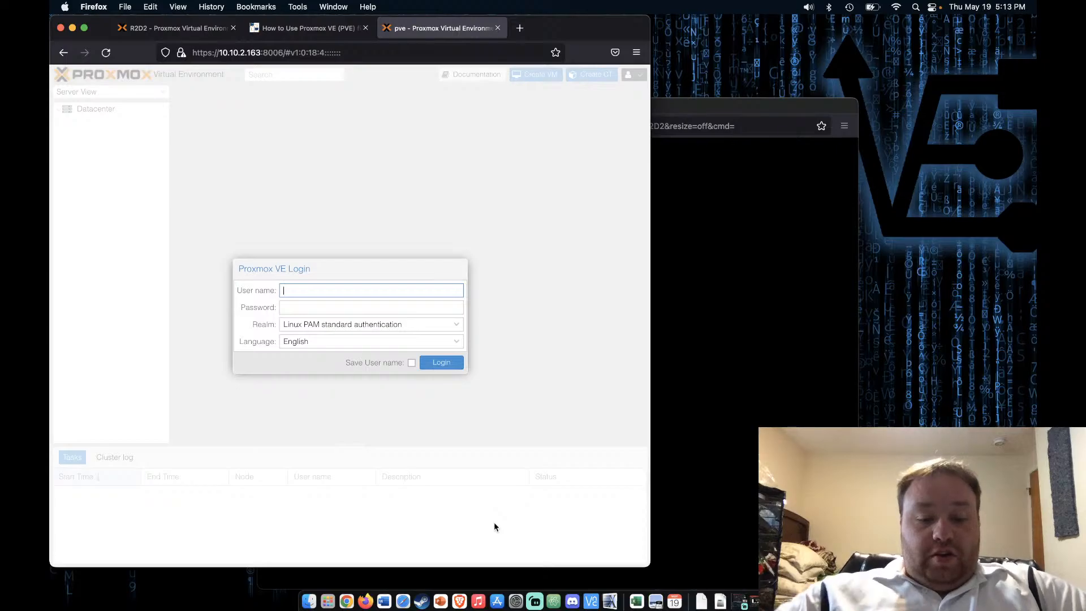
Log in as root with the account password and dismiss the no-subscription notice
text(root)
key(Tab)
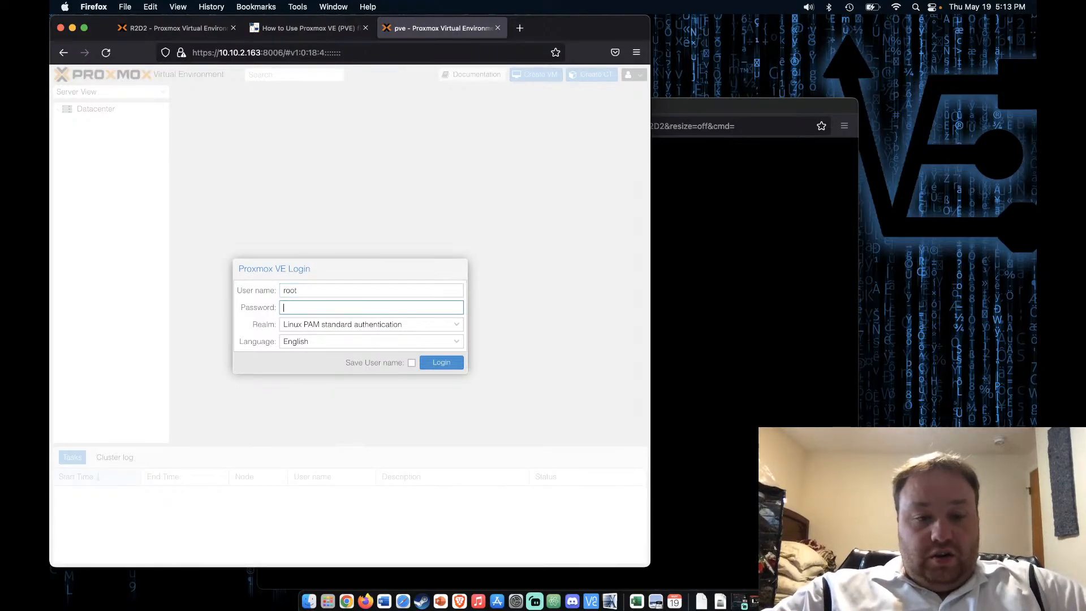
text(•••••)
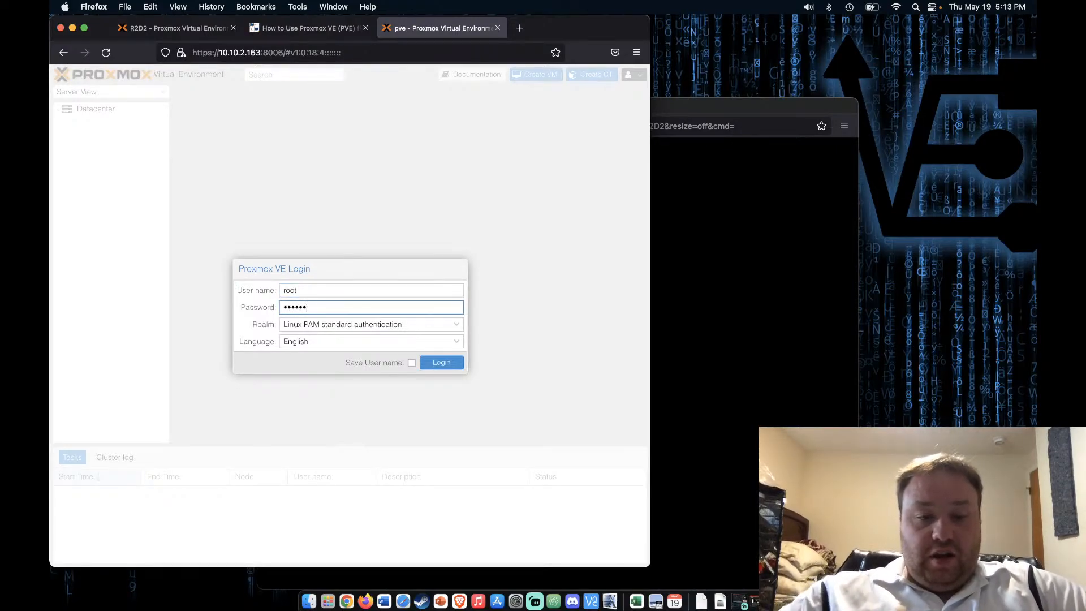
text(•)
key(Return)
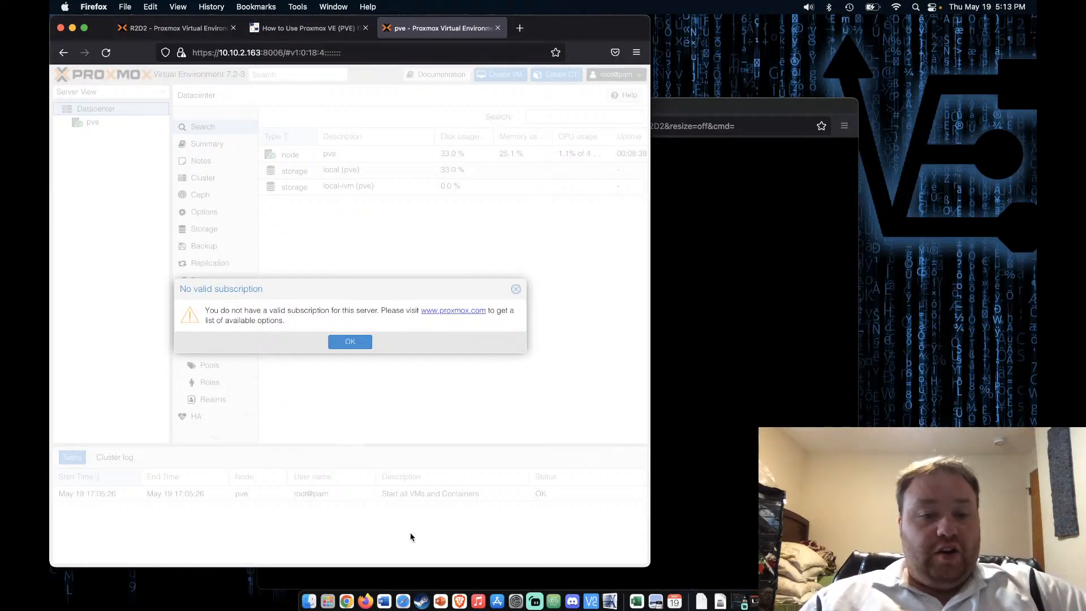
click(350, 342)
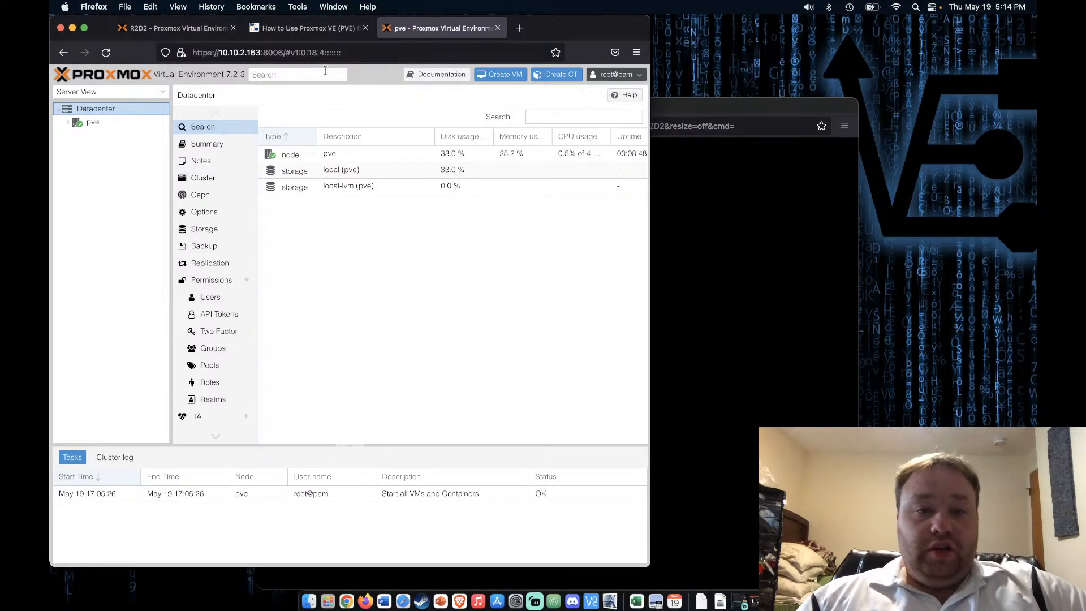
click(317, 30)
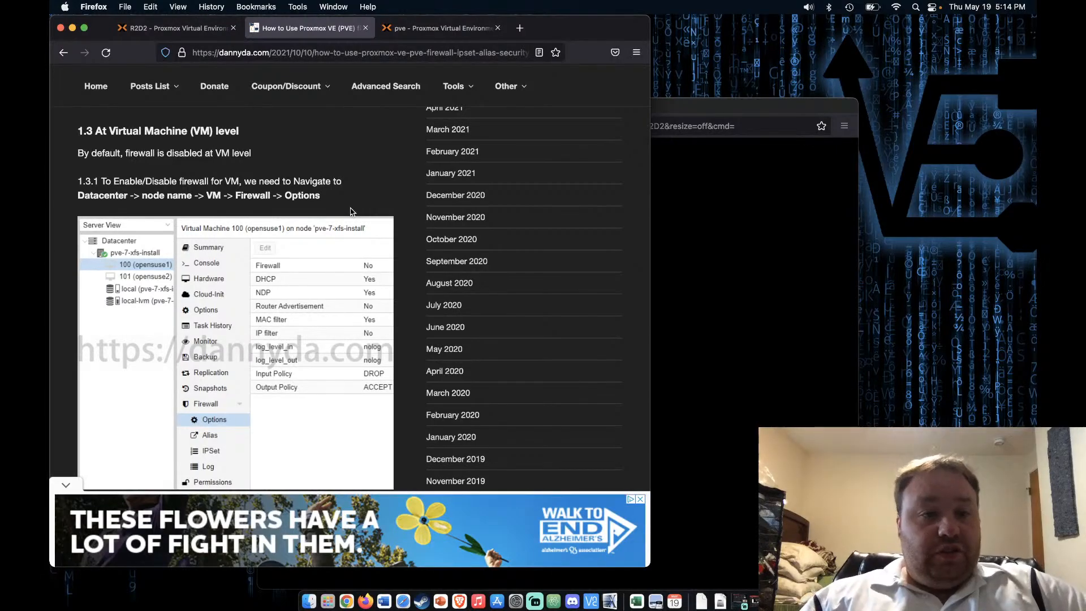
Close the advertisement banner and the leftover ad panel on the dannyda.com page
click(640, 500)
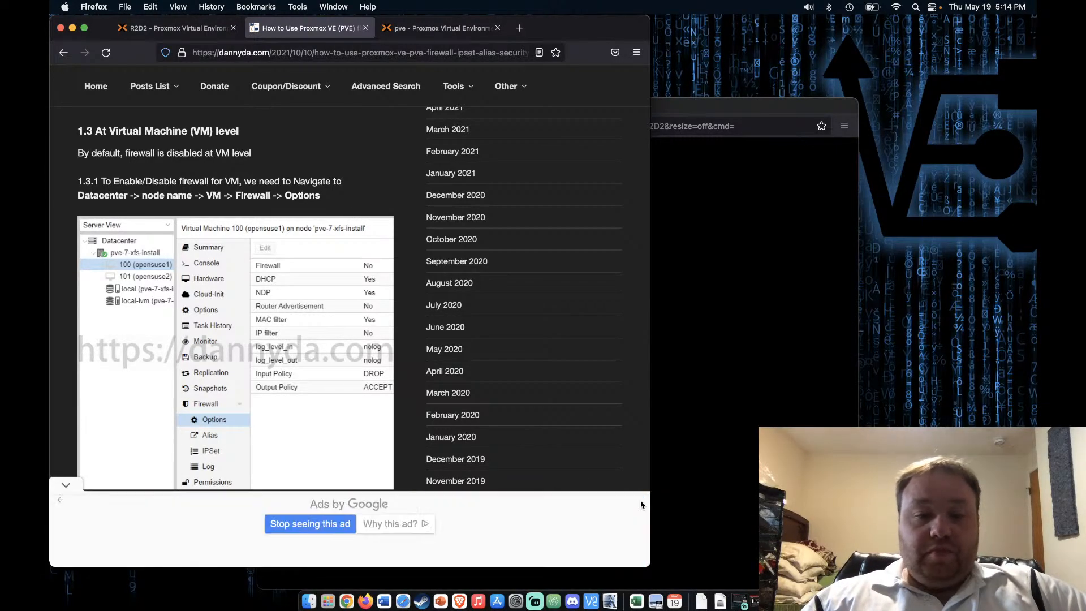
click(66, 485)
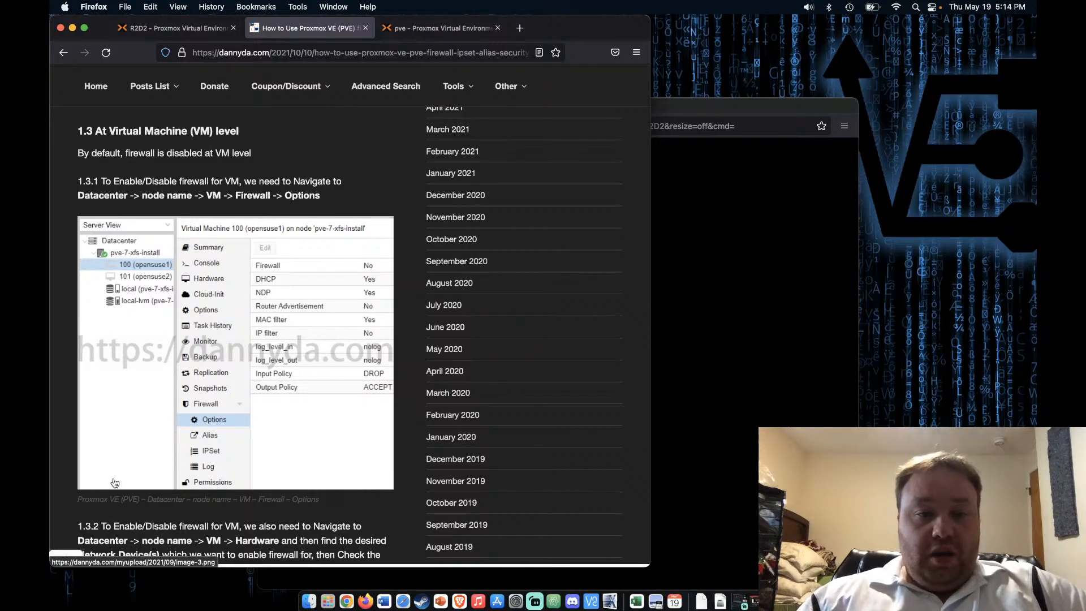
scroll(167, 388, up, 10)
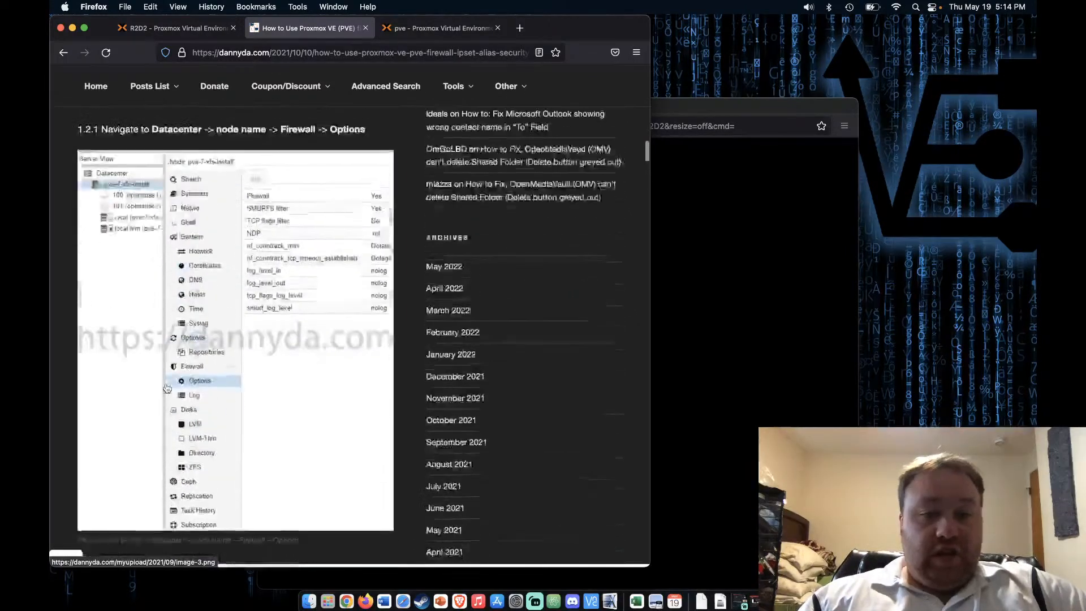
scroll(167, 388, up, 10)
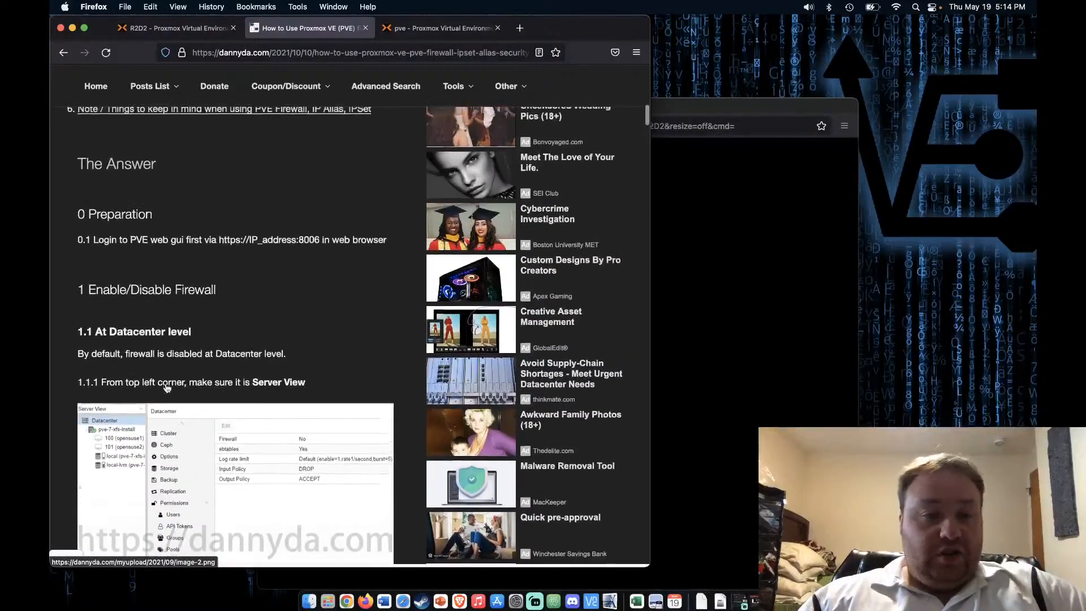
scroll(167, 388, up, 15)
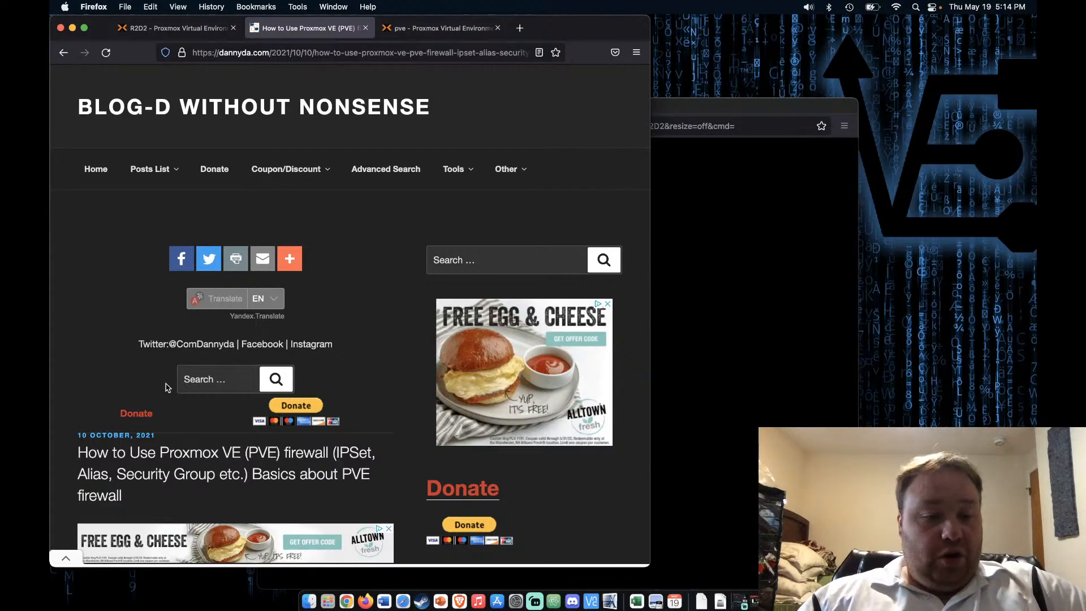
Jump to section 1.1 At Datacenter level from the Table of Contents, then return to Proxmox
scroll(167, 387, down, 10)
scroll(166, 384, down, 1)
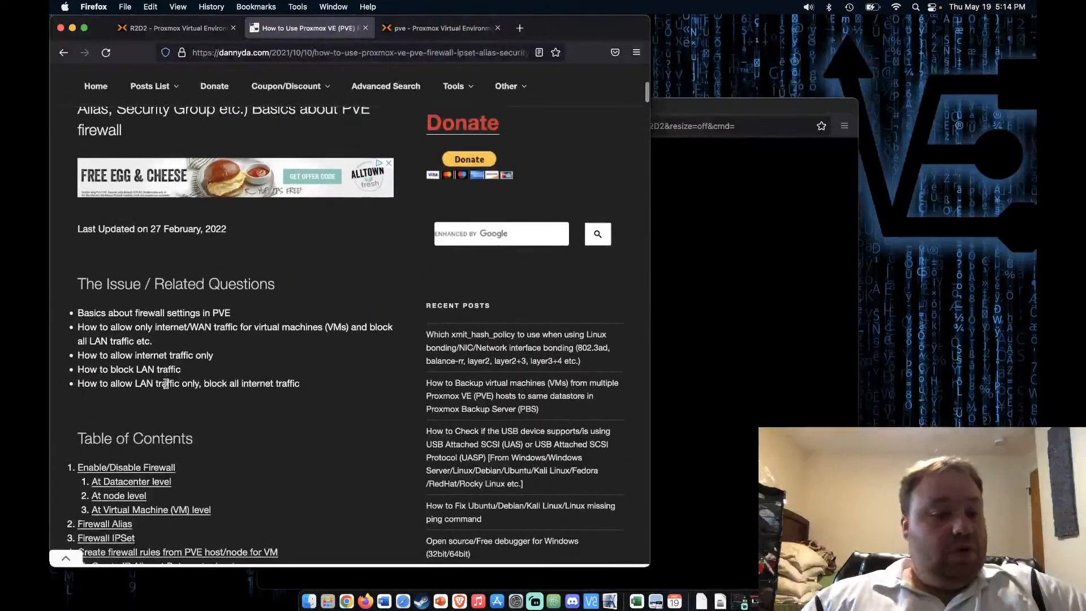
scroll(165, 383, down, 2)
scroll(165, 383, down, 1)
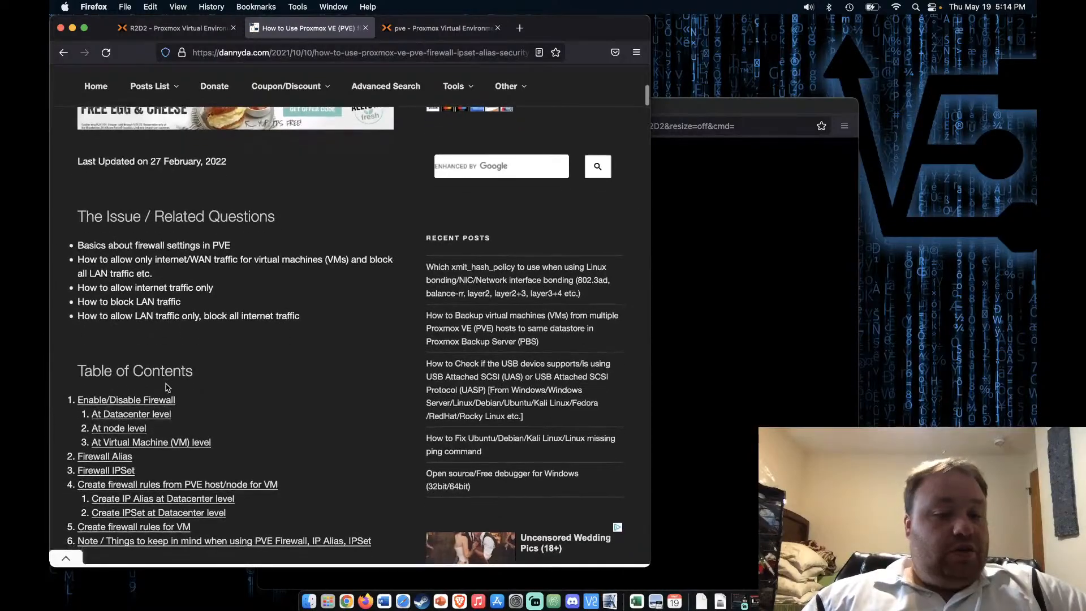
scroll(167, 385, down, 1)
scroll(167, 387, down, 1)
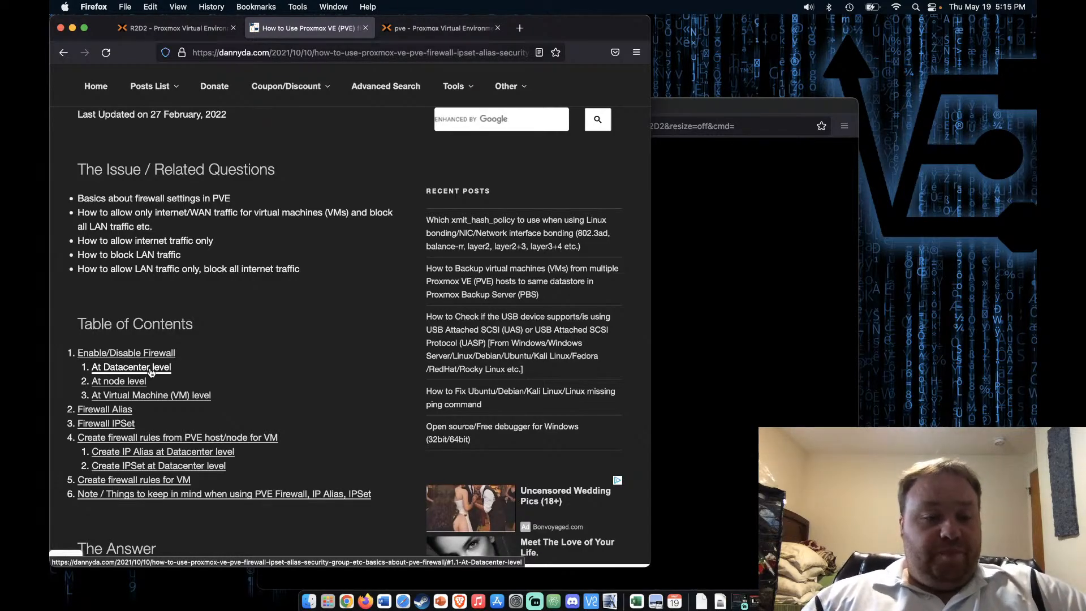
click(151, 368)
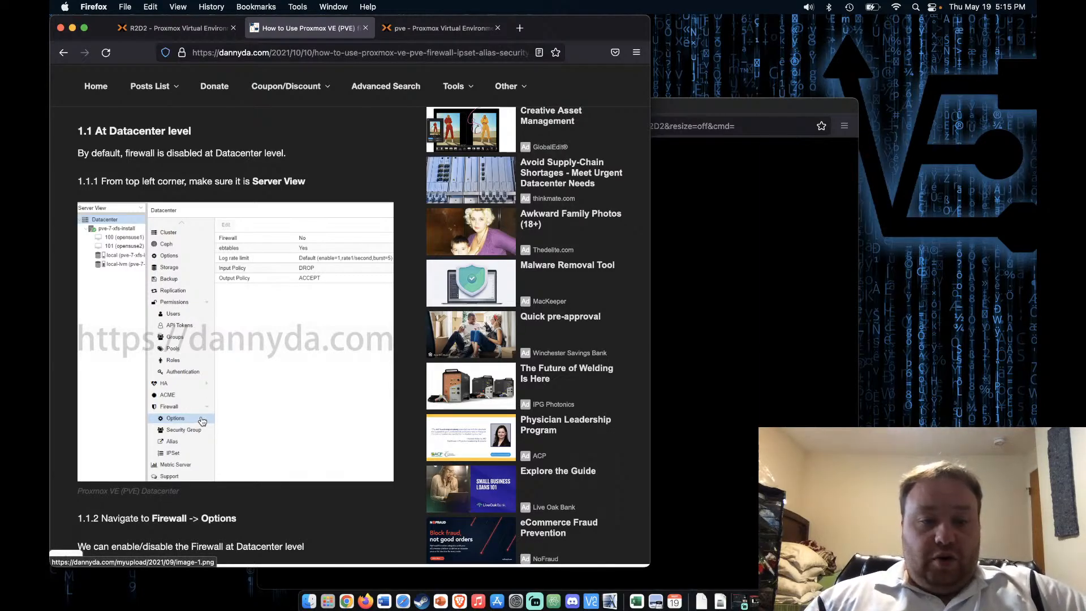
click(438, 35)
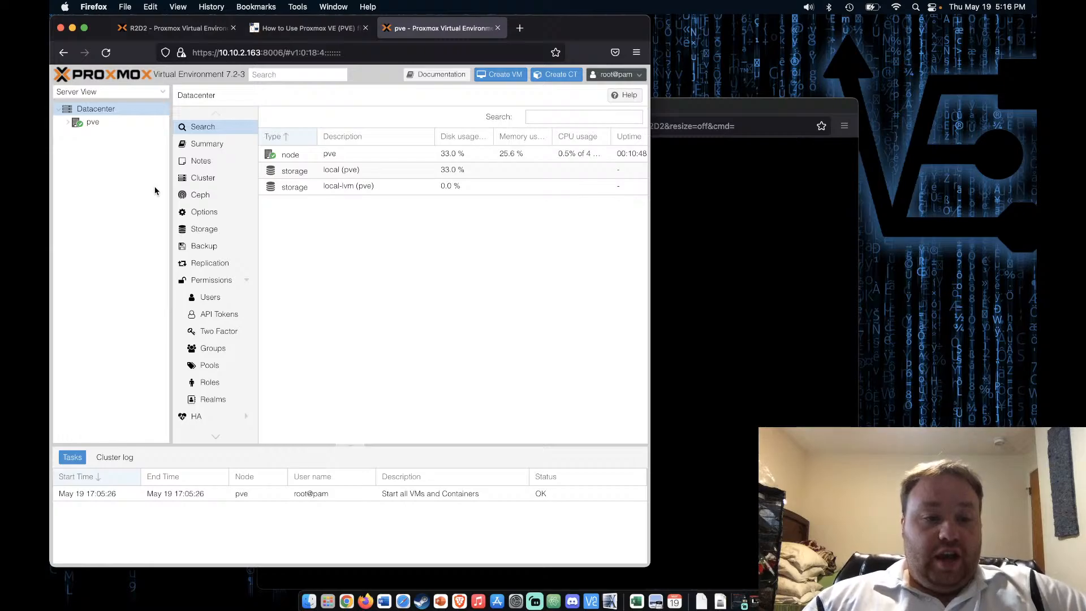
Disable the enterprise repository in node pve's Updates > Repositories
scroll(190, 244, down, 3)
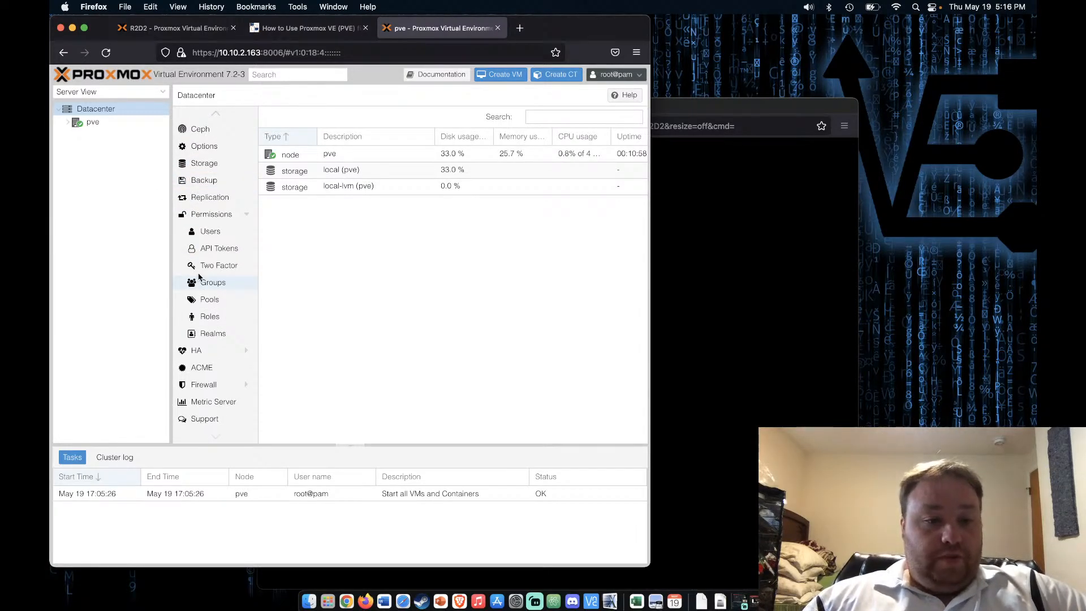
click(120, 126)
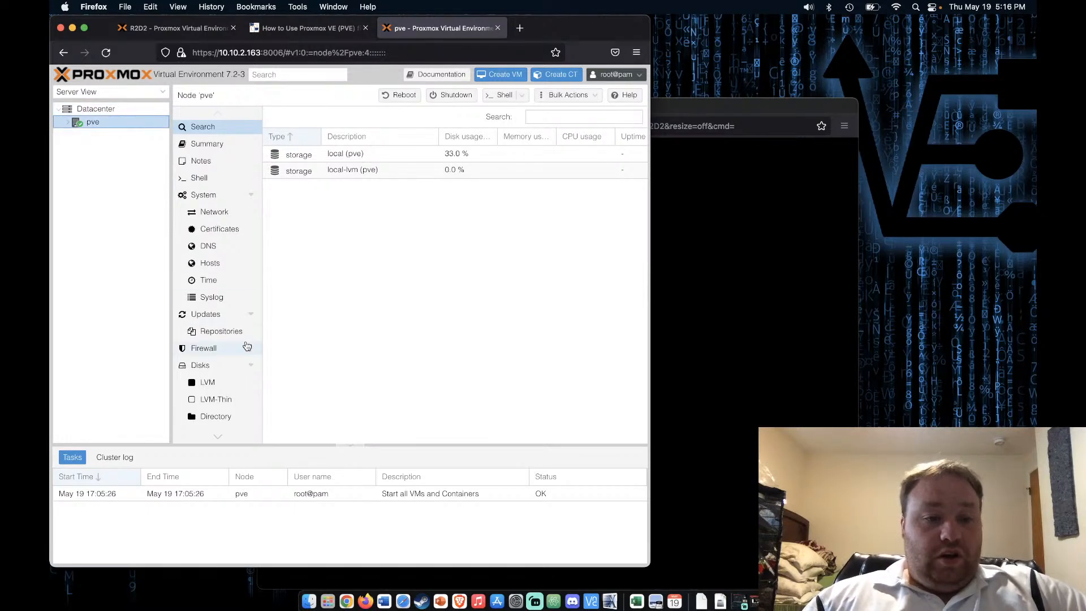
click(215, 332)
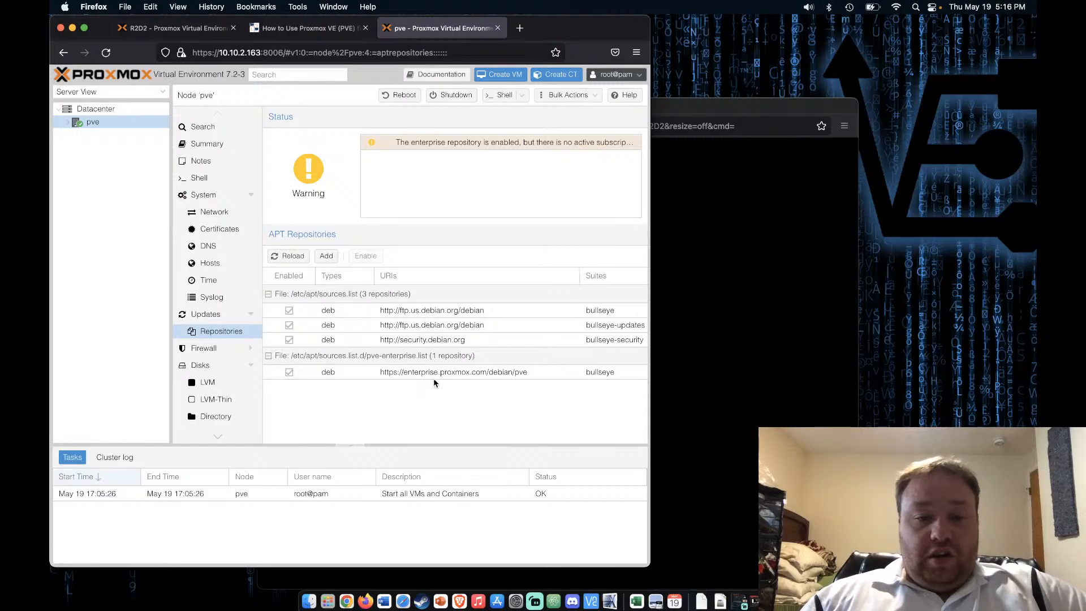
click(433, 372)
click(367, 257)
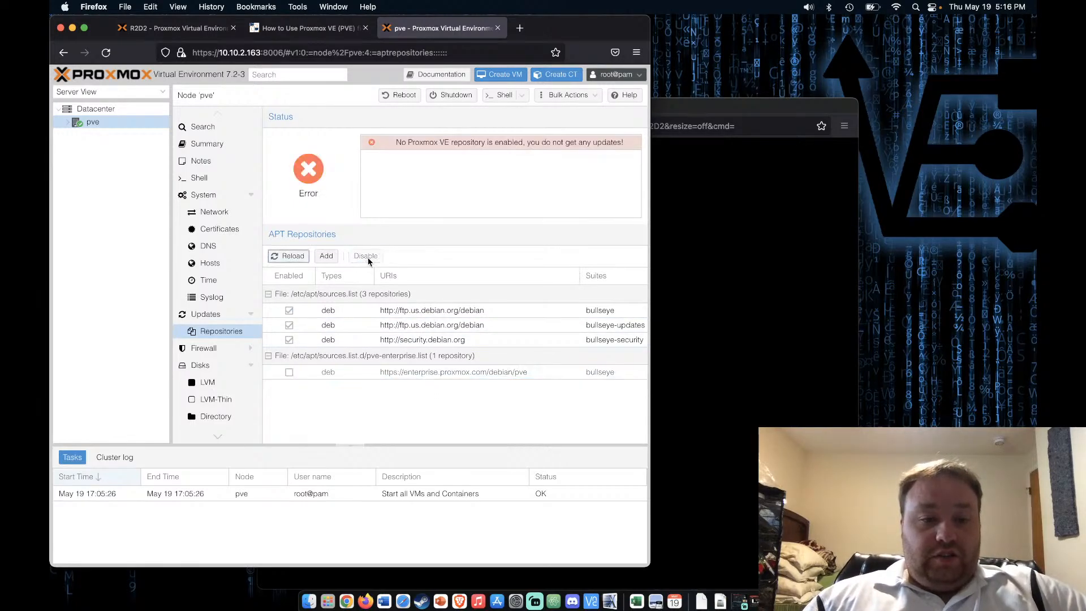
Add the No-Subscription repository to node pve
click(327, 258)
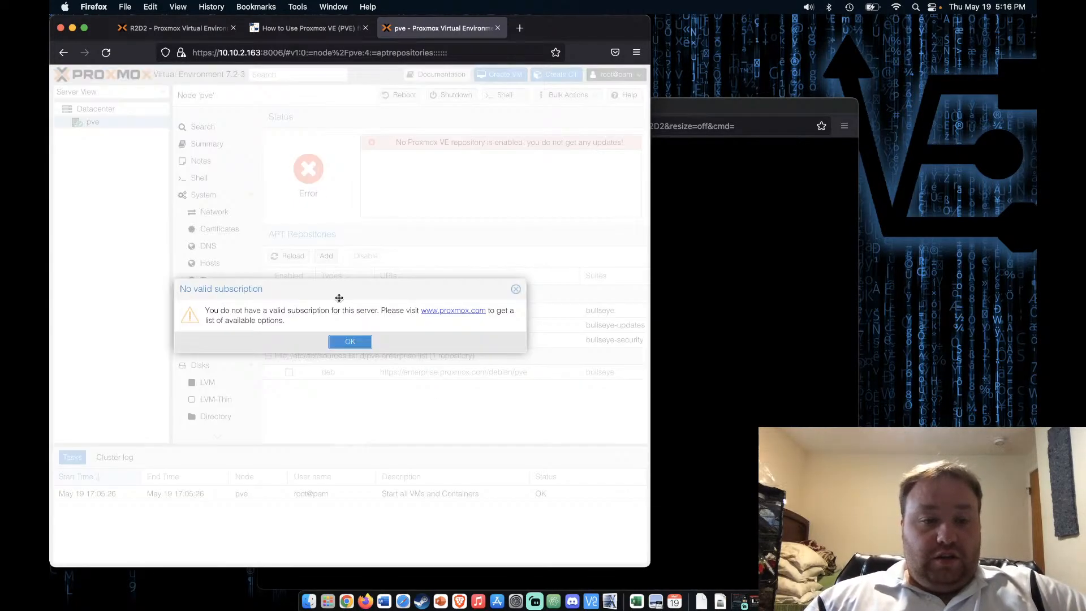
click(350, 341)
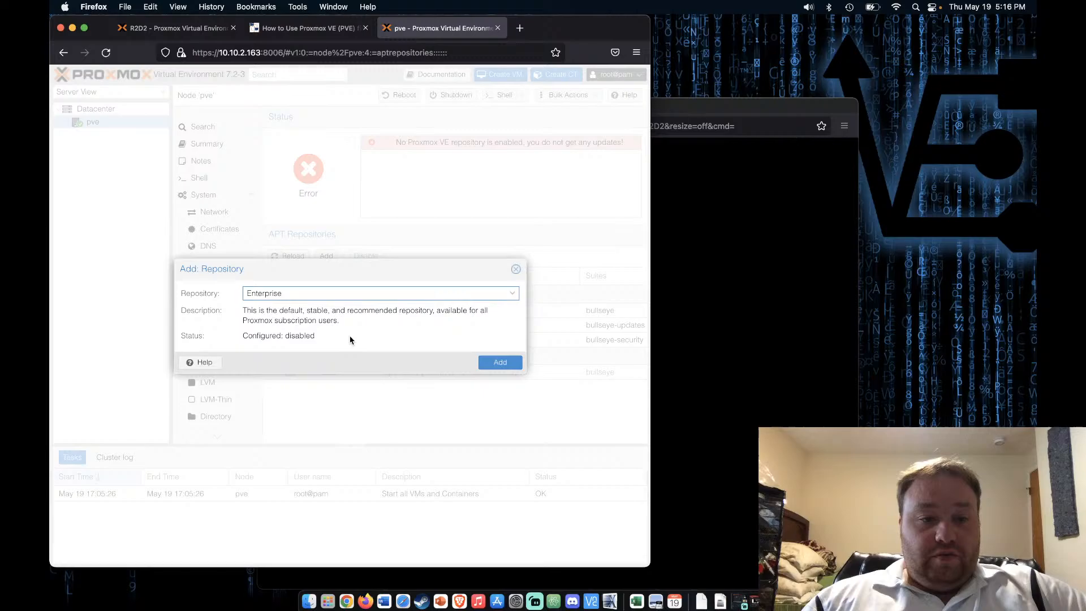
click(512, 293)
click(393, 321)
click(500, 373)
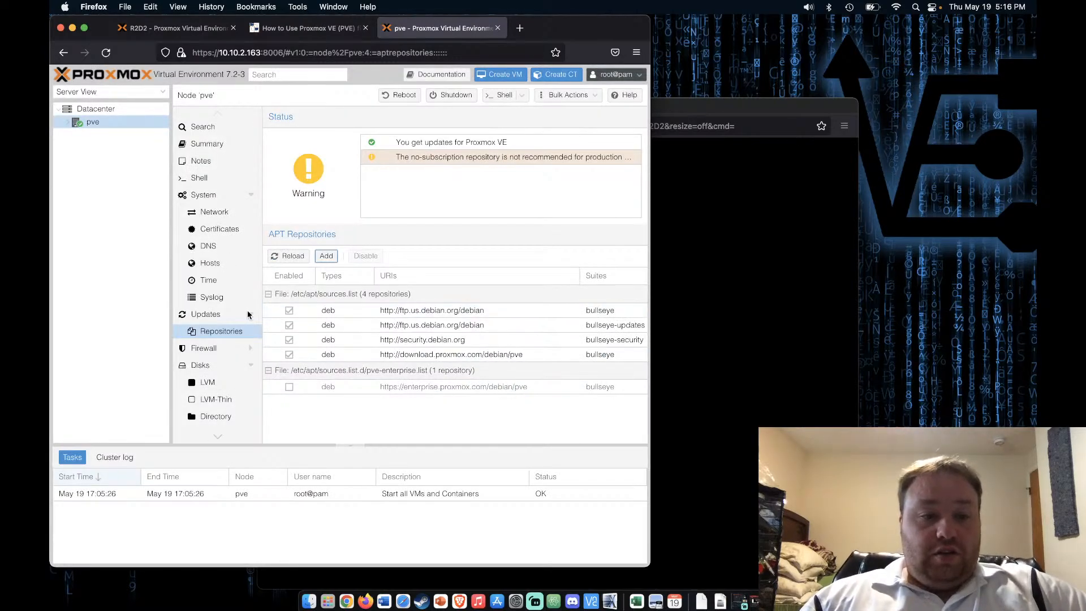
Refresh node pve's package database from Updates
click(208, 314)
click(287, 117)
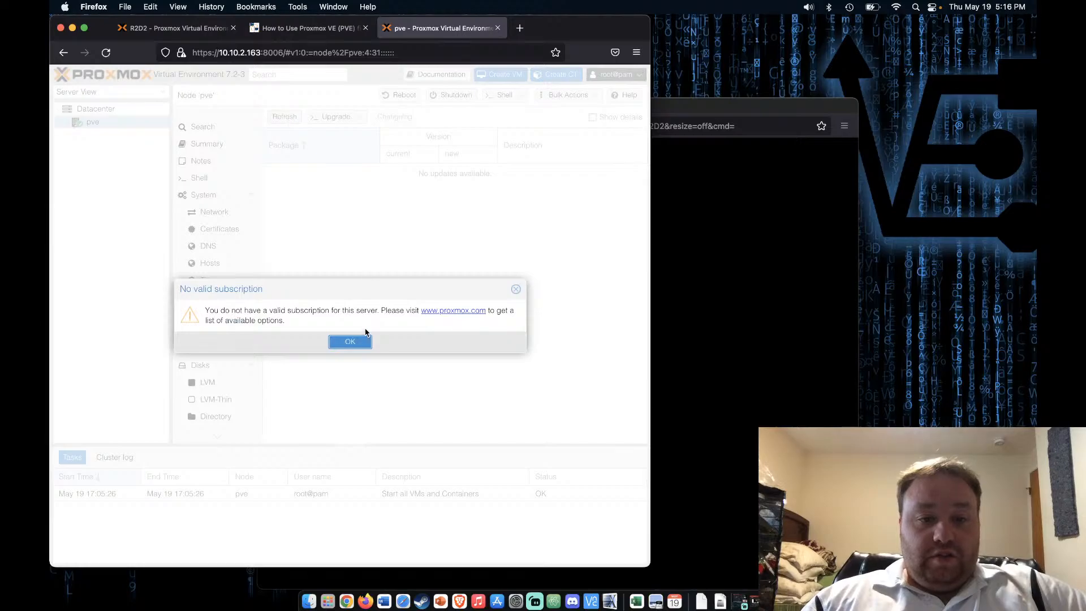
click(346, 341)
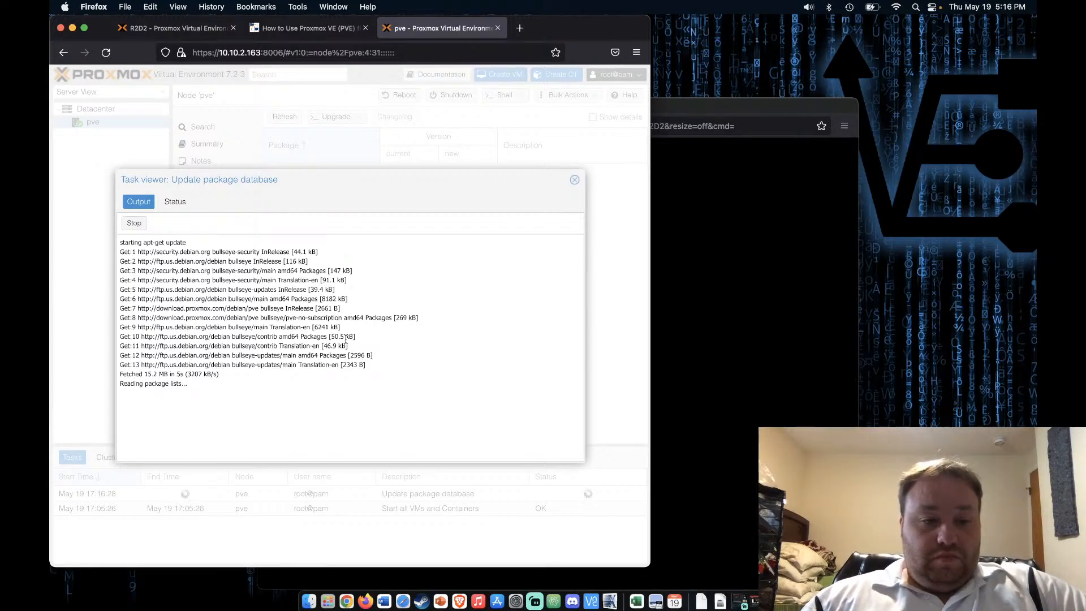
Close the refresh log and start upgrading node pve's packages, confirming with Y
click(574, 180)
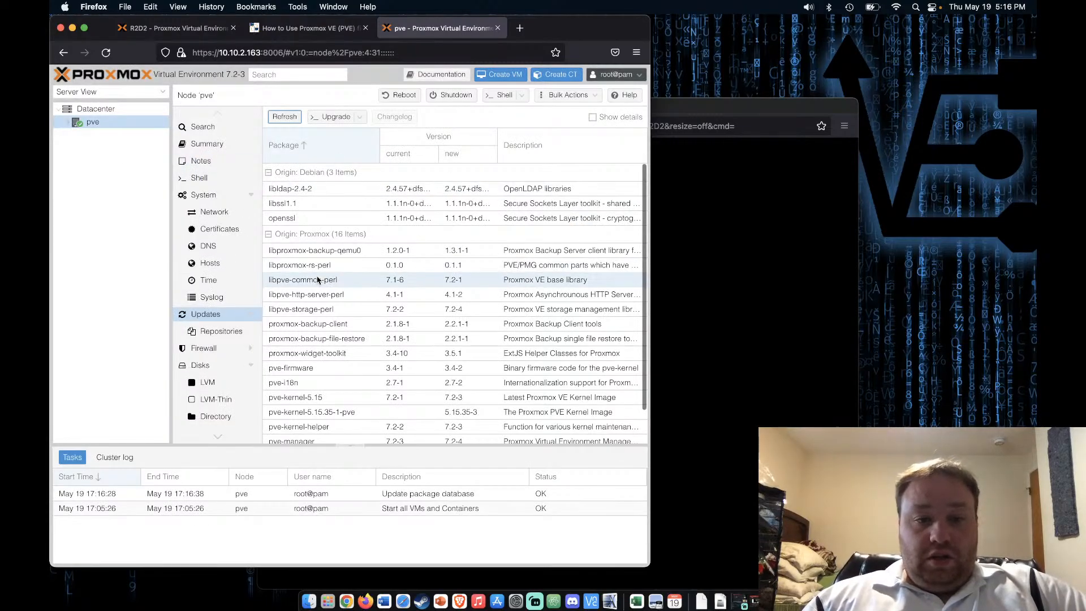
scroll(317, 279, down, 2)
scroll(318, 271, up, 2)
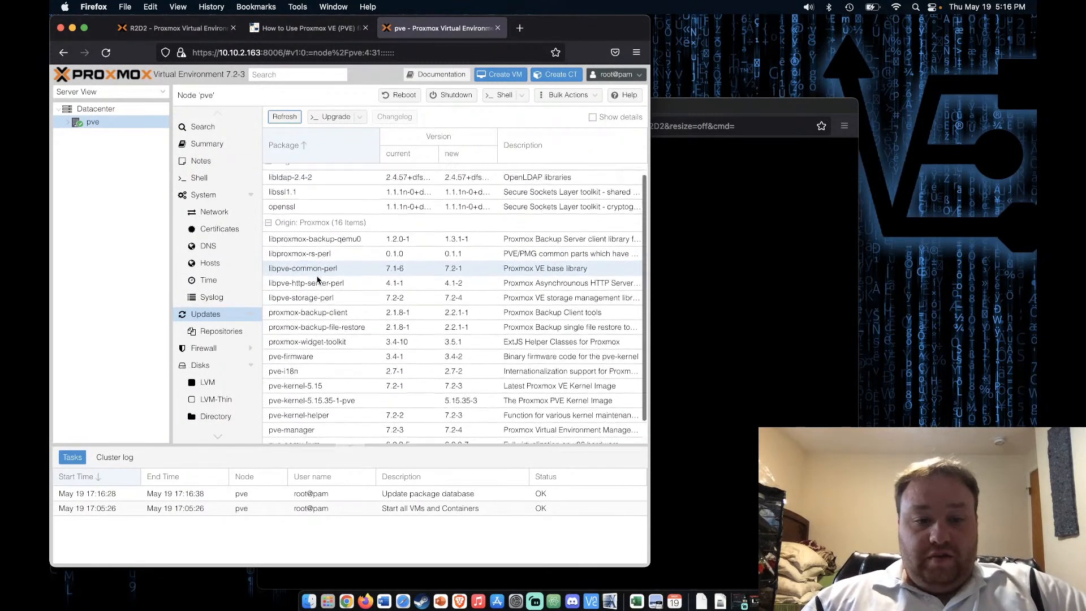
click(337, 119)
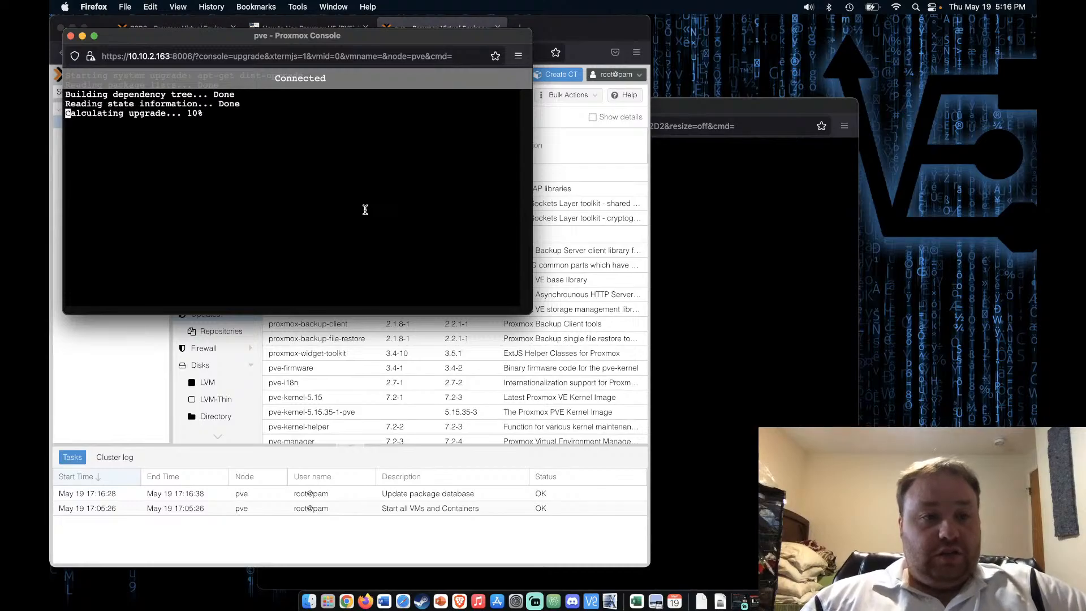
text(Y)
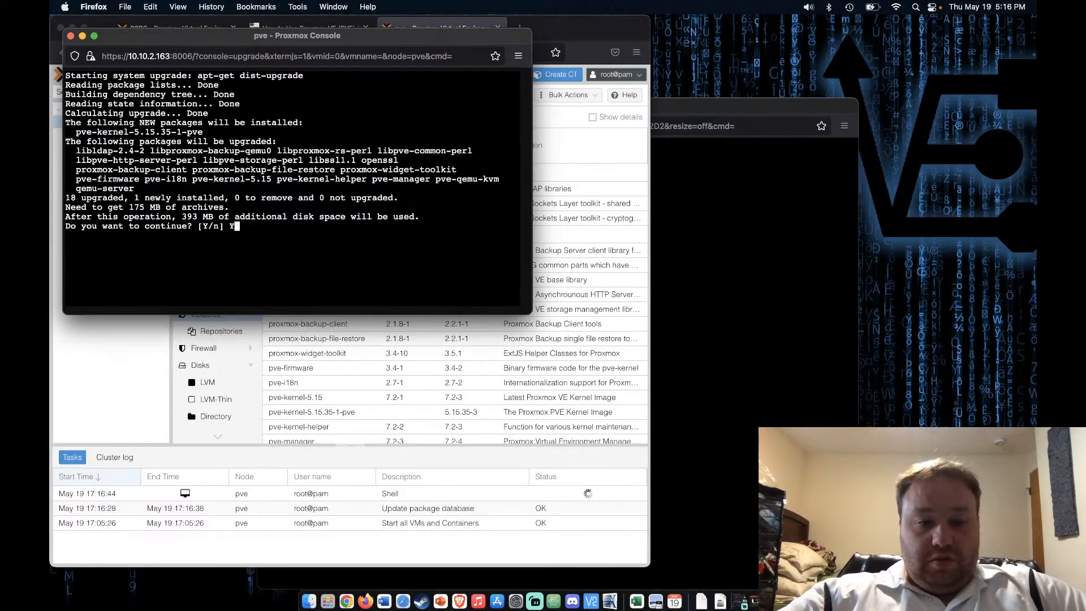
key(Return)
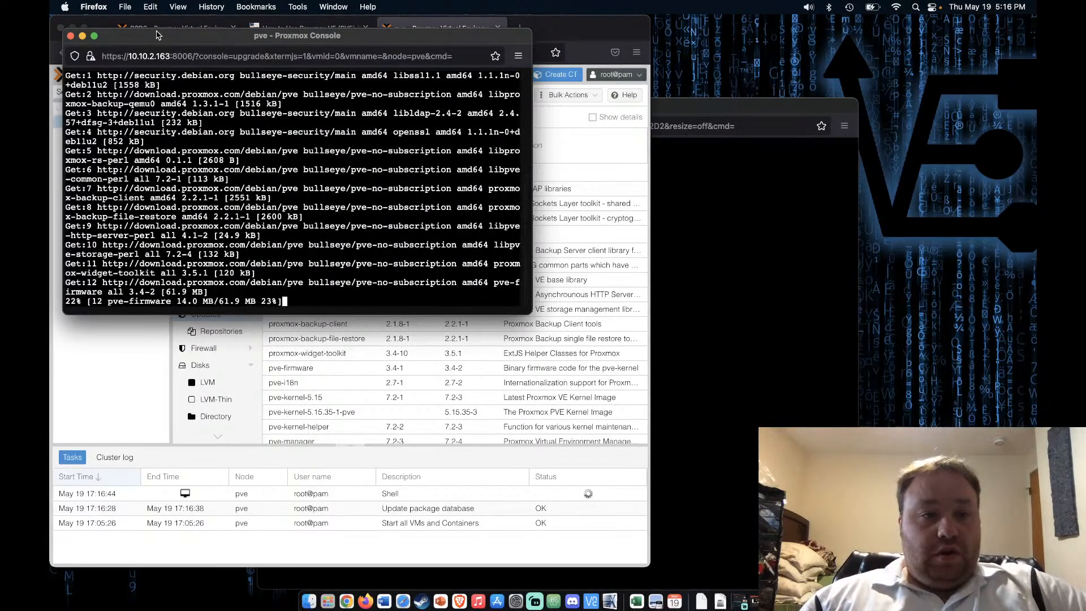
drag(157, 36, 672, 24)
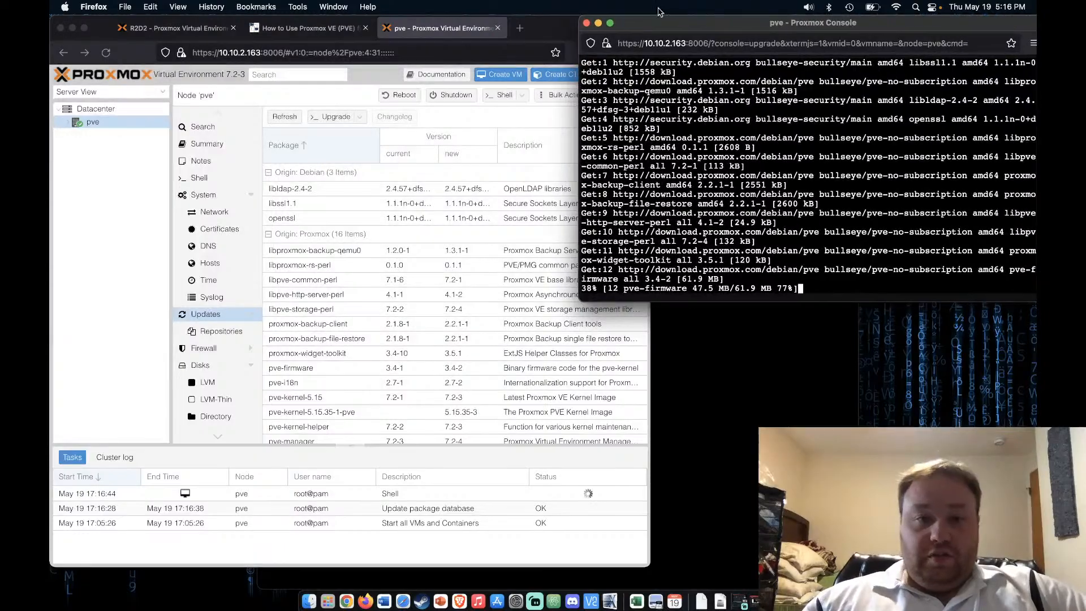
click(540, 36)
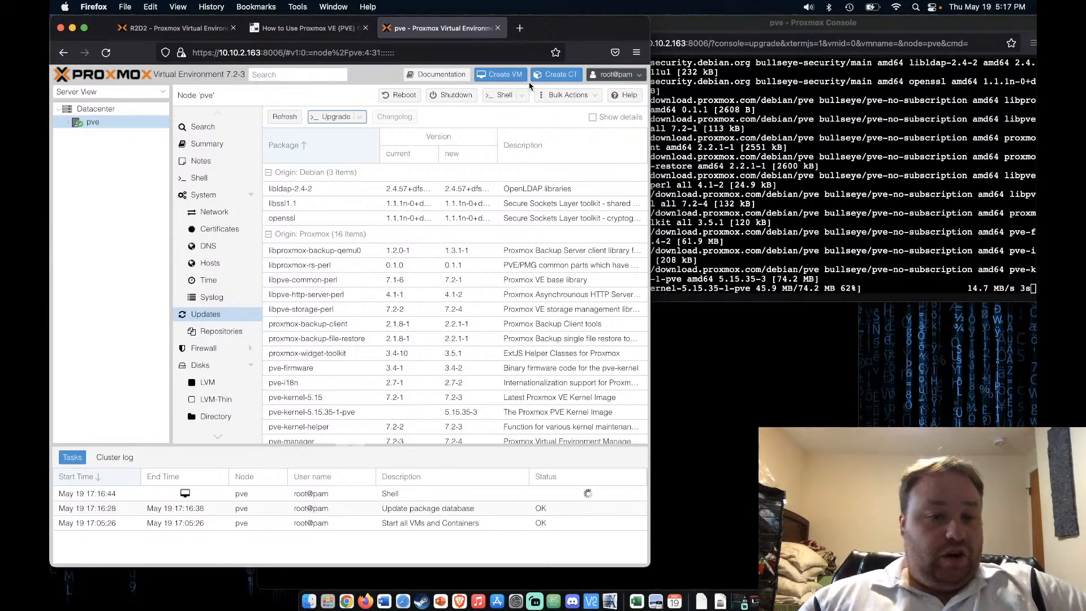
Set Firewall to Yes in Datacenter > Firewall > Options
click(117, 108)
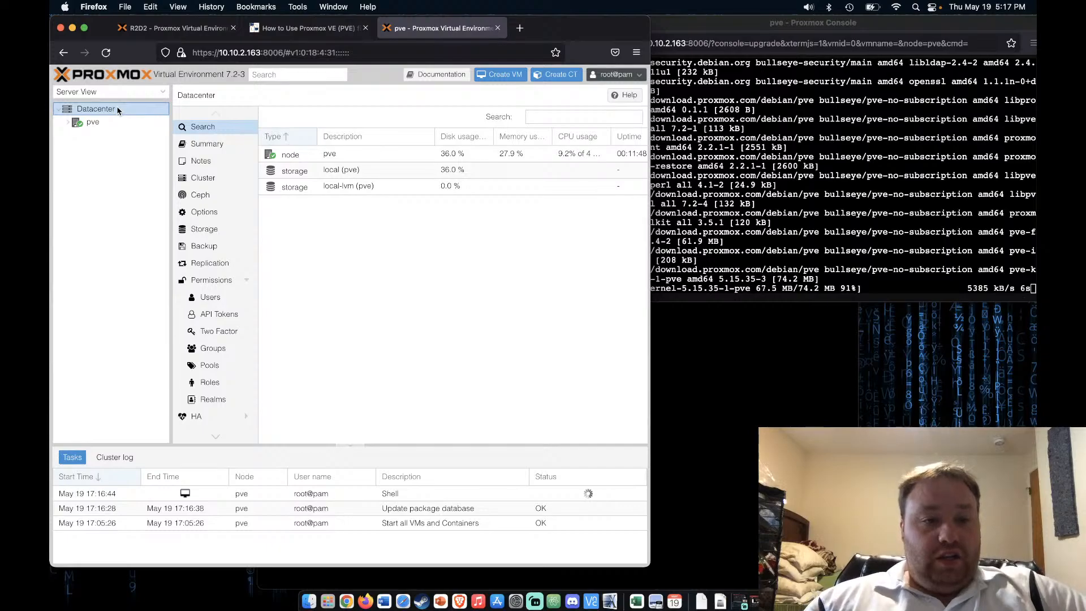
scroll(207, 315, down, 3)
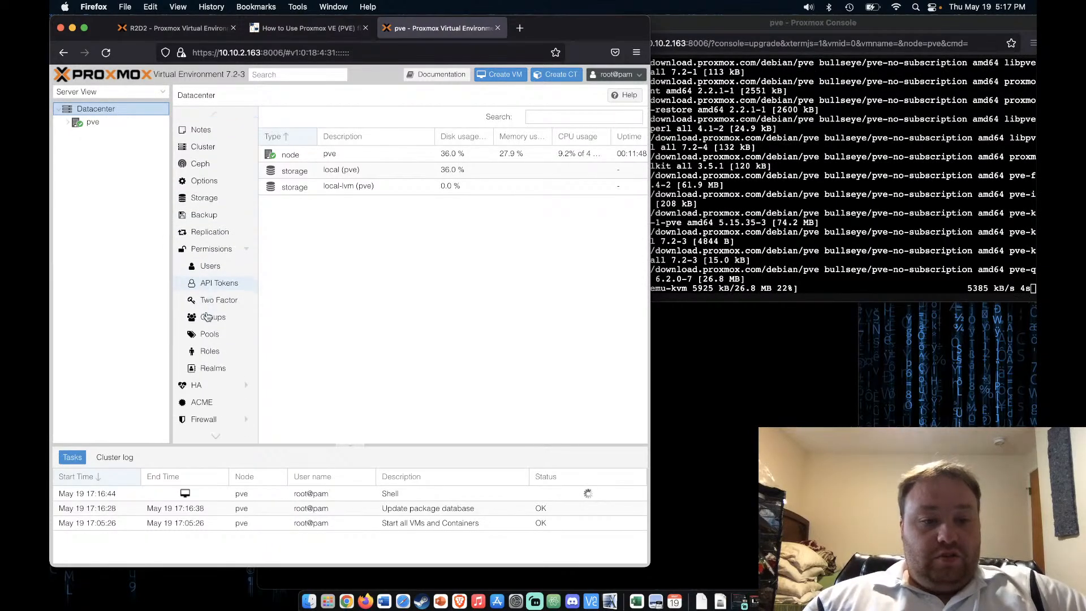
click(212, 387)
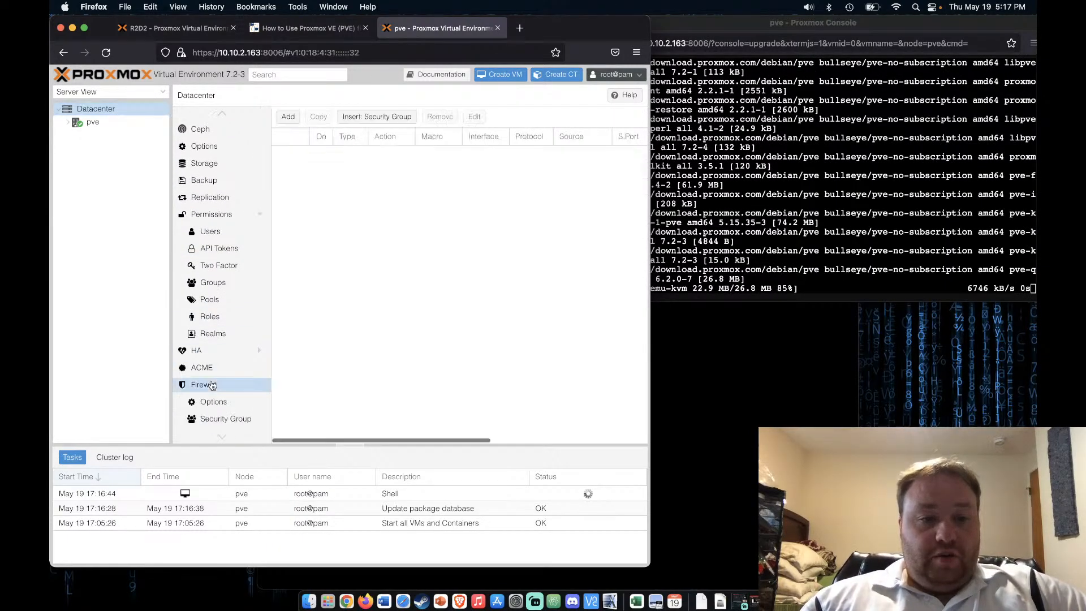
scroll(215, 385, down, 3)
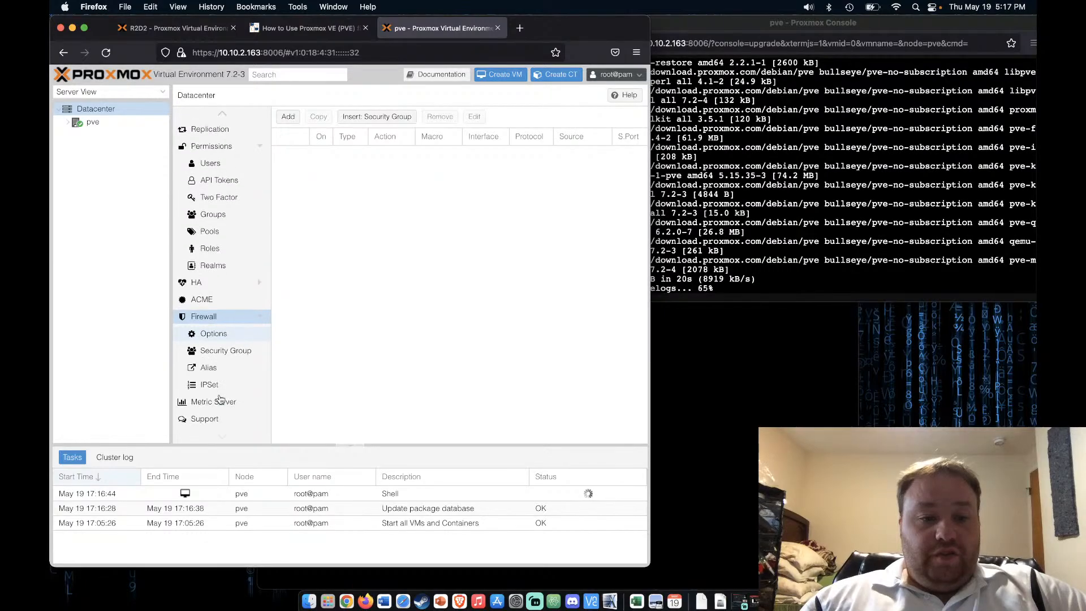
click(213, 334)
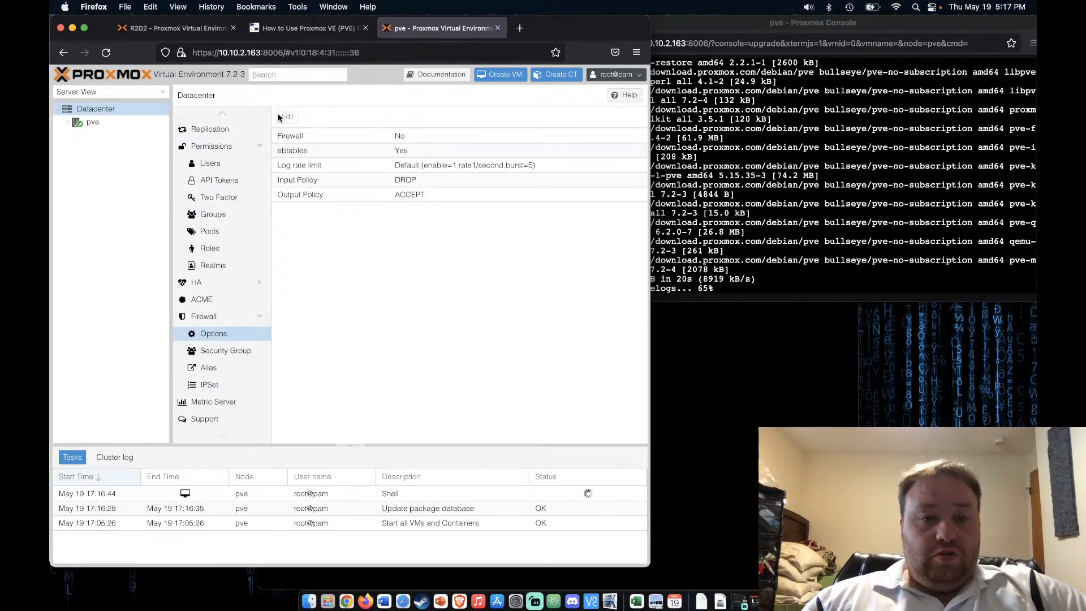
click(324, 136)
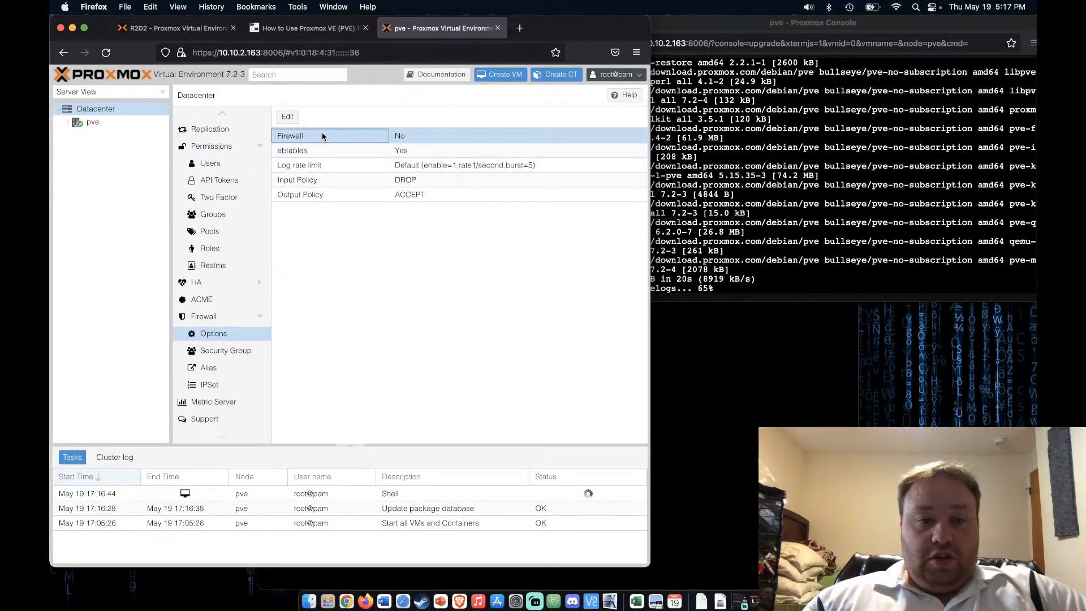
click(287, 118)
click(337, 314)
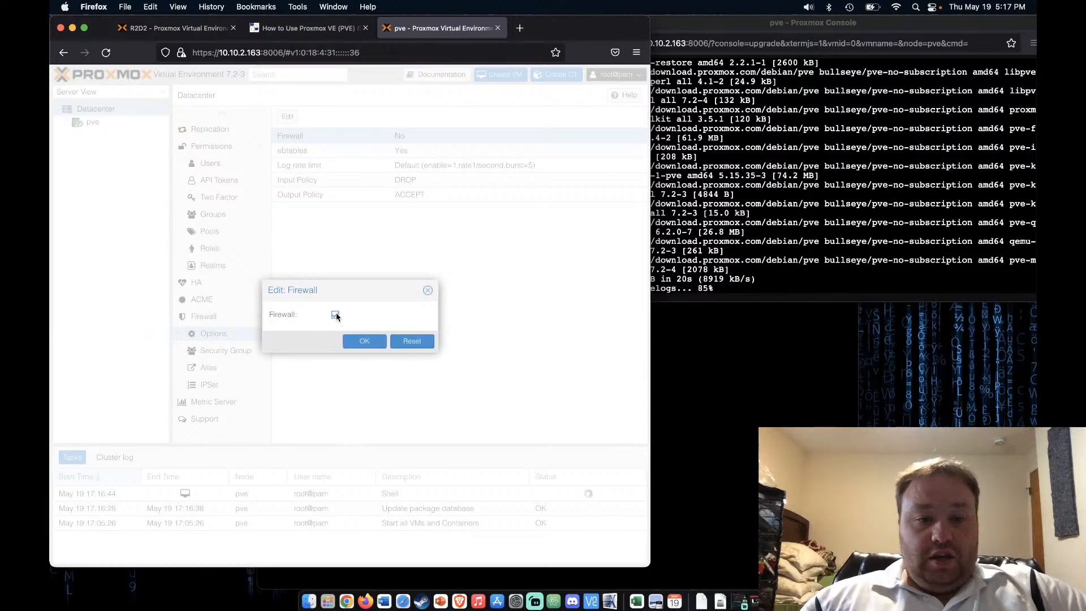
click(374, 343)
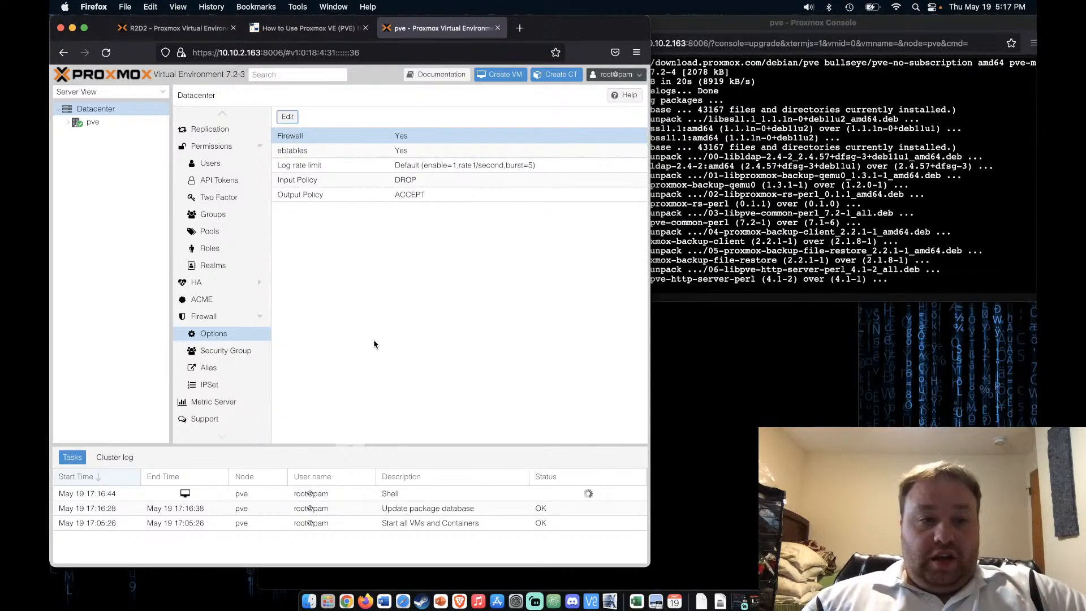
click(105, 125)
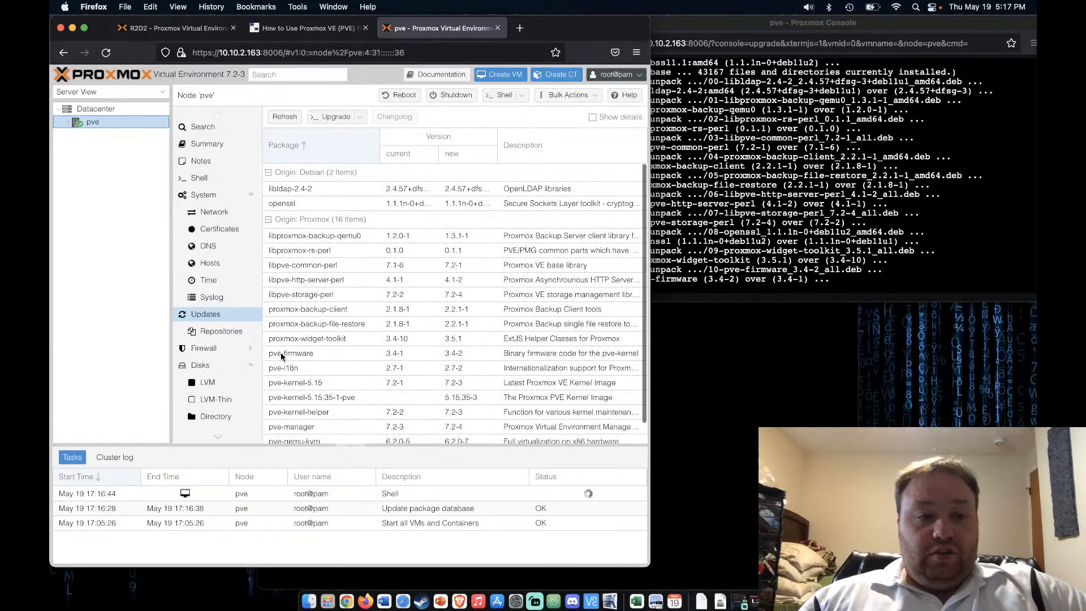
Show node pve's Firewall Options (Firewall: Yes) and expand pve to list local and local-lvm
click(222, 350)
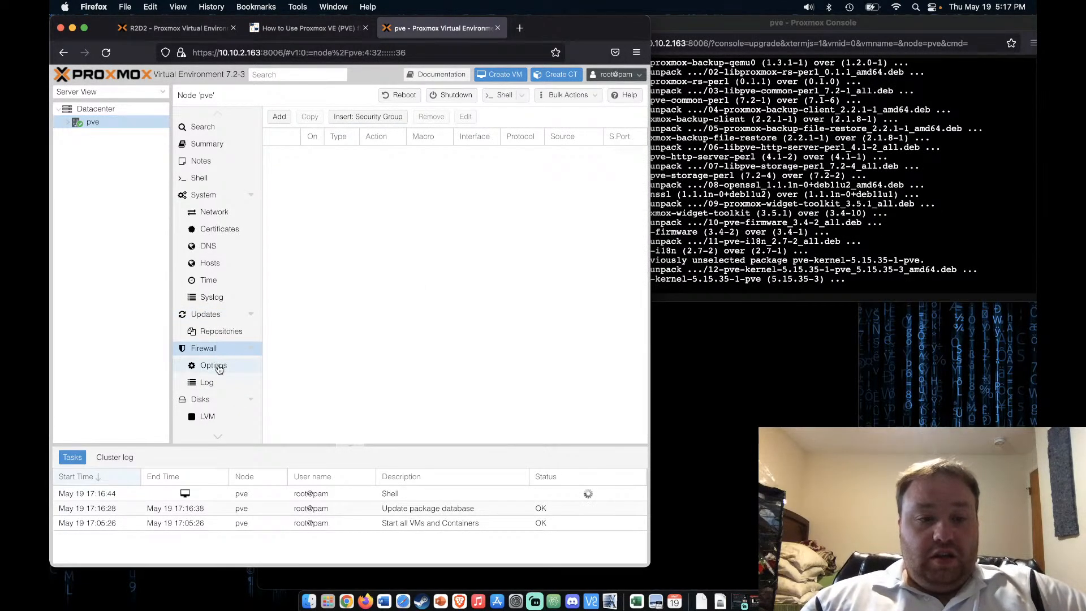
click(217, 367)
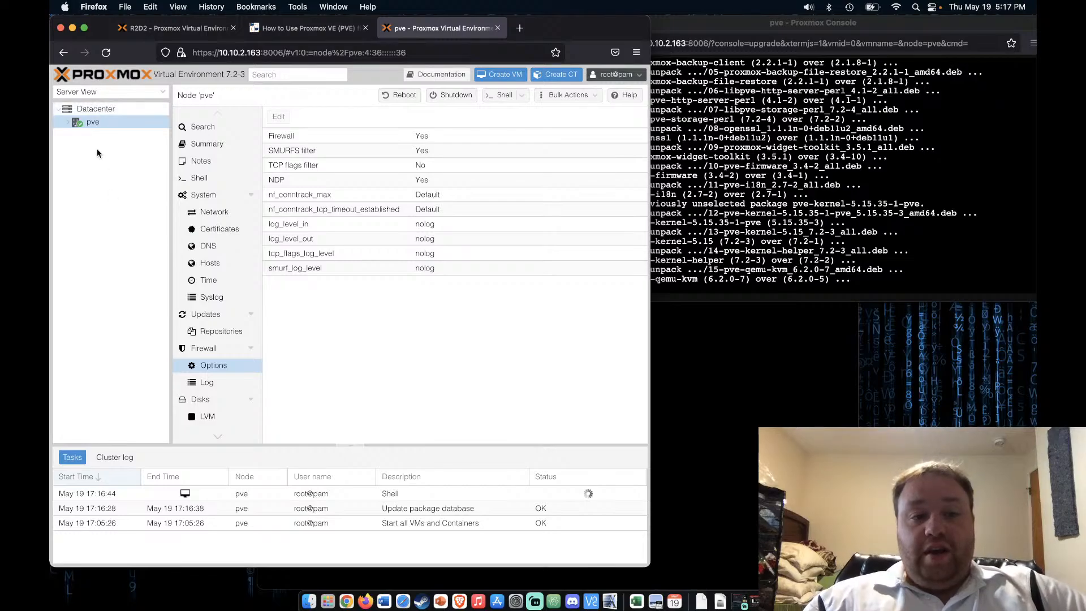
click(69, 123)
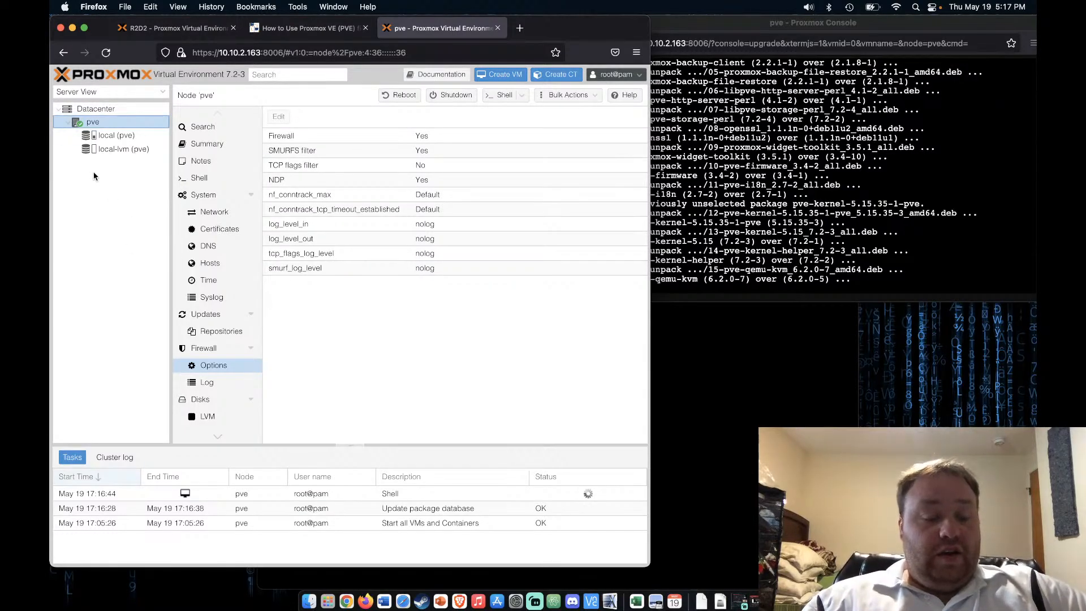
Download the ubuntu-22.04-standard template into local (pve) storage and open the Create CT dialog
click(106, 137)
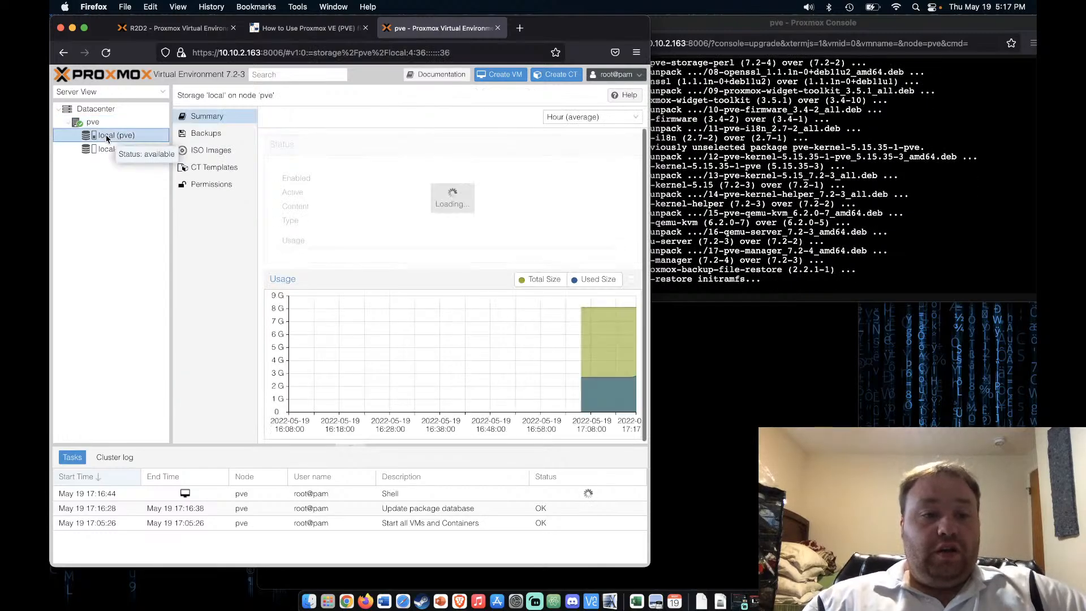
click(205, 170)
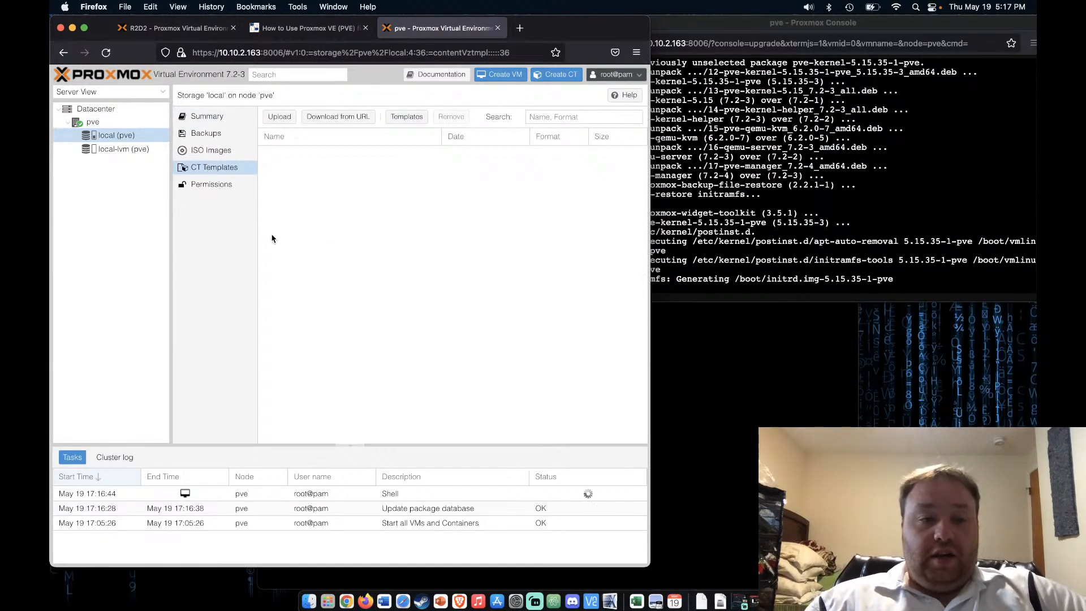
click(405, 117)
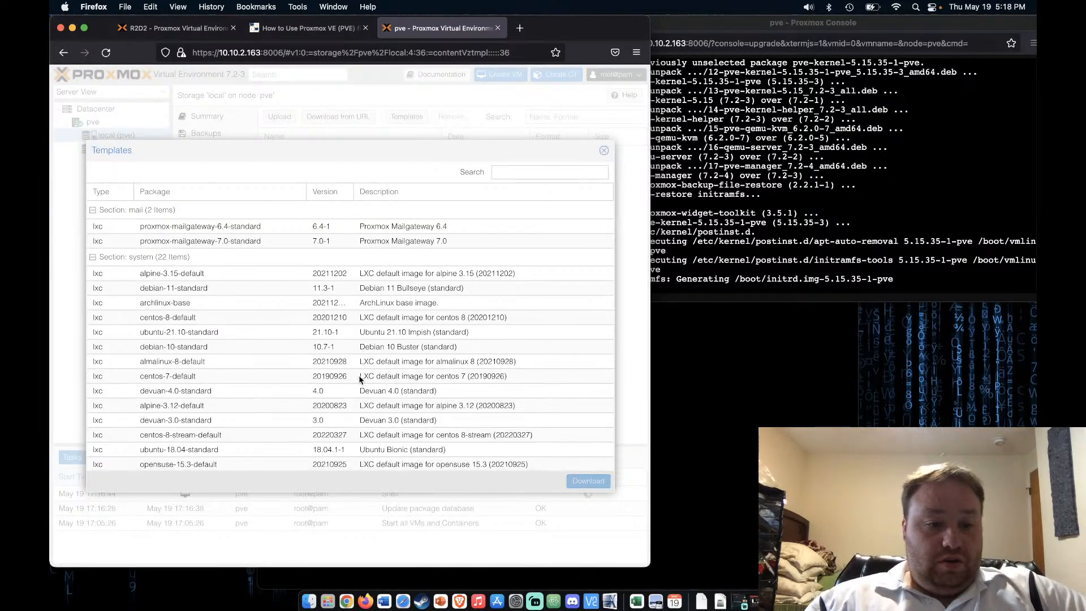
scroll(359, 375, down, 1)
scroll(360, 378, down, 1)
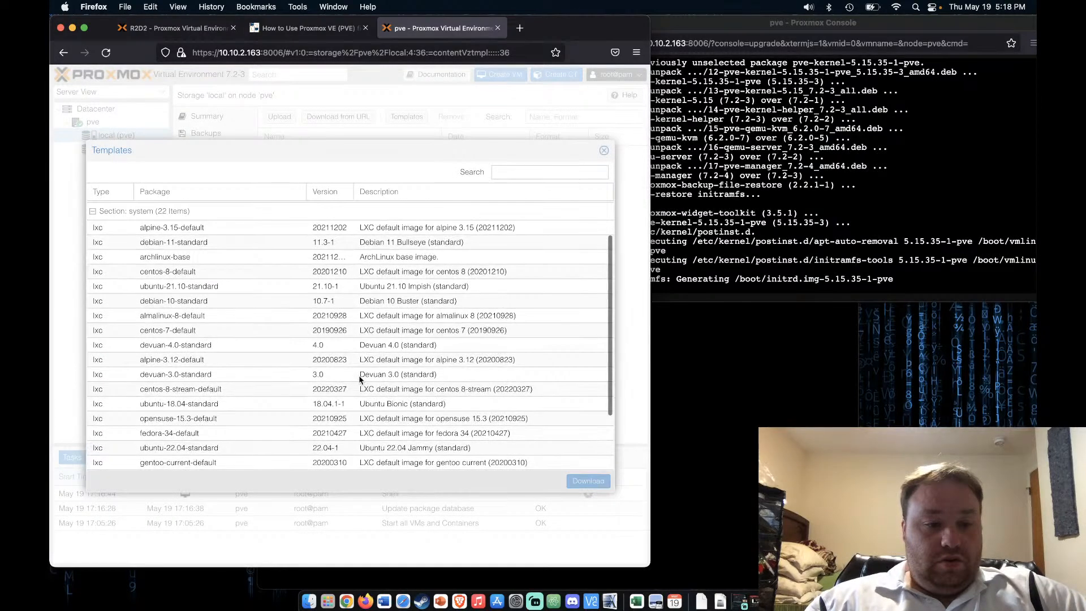
click(214, 449)
click(594, 481)
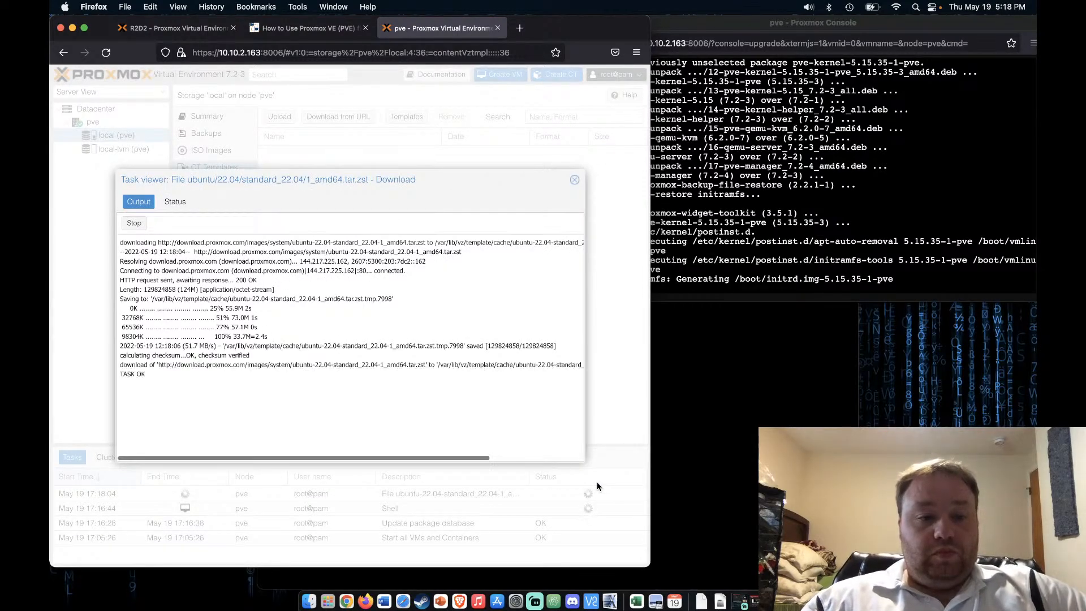
click(575, 181)
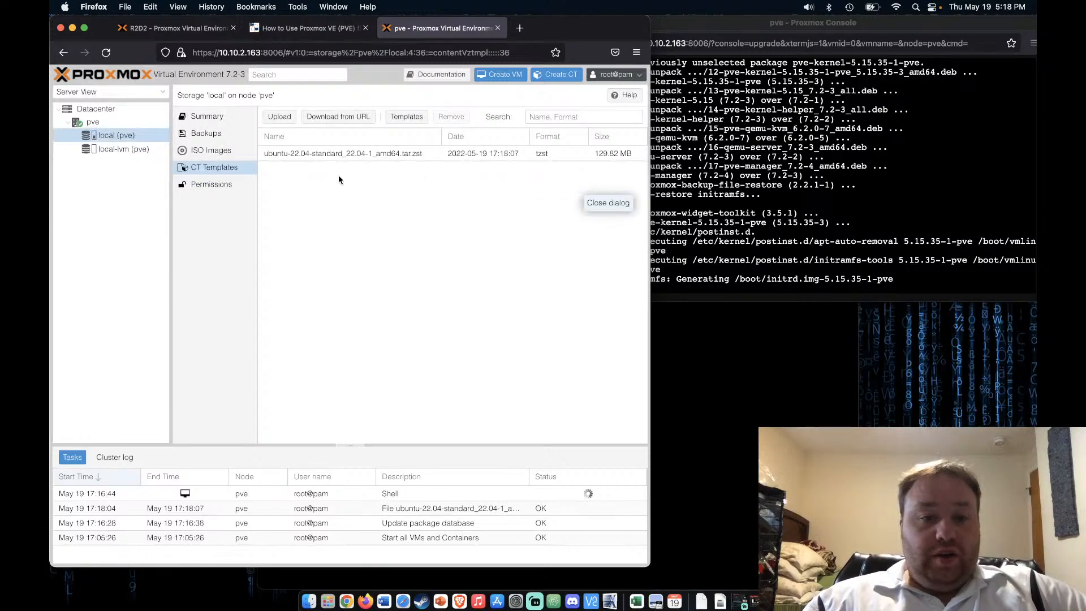
click(555, 74)
click(269, 261)
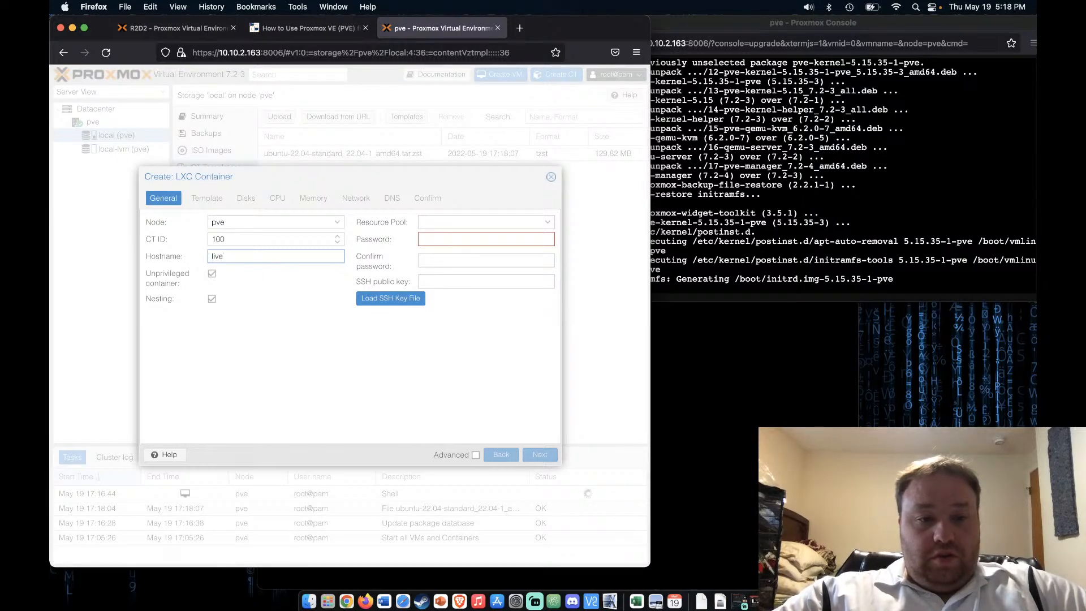
Set the container hostname to live and enter the root password twice
key(Tab)
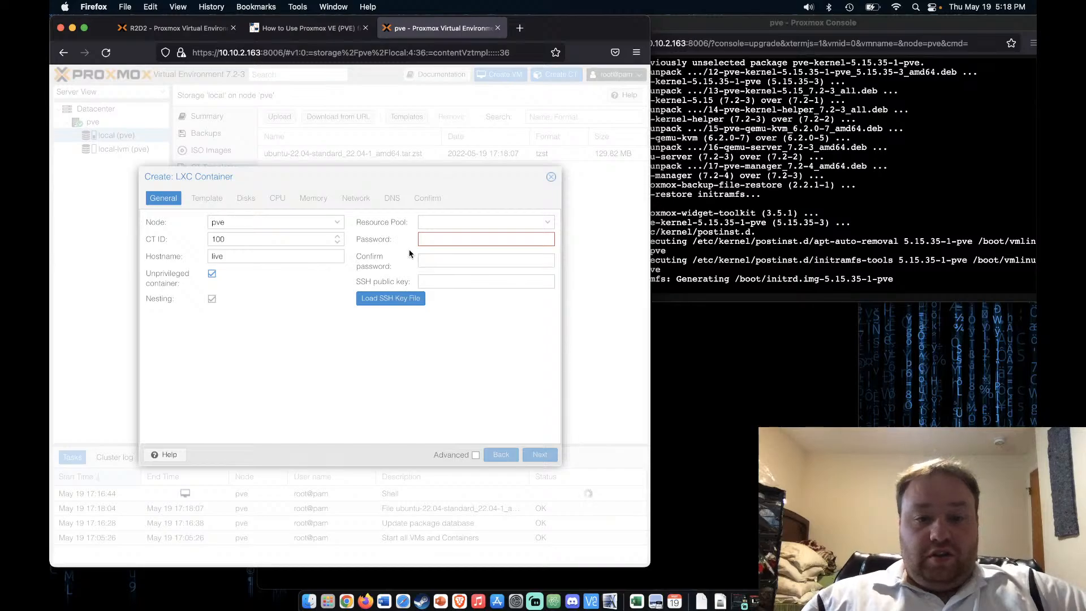
click(434, 243)
text(pa)
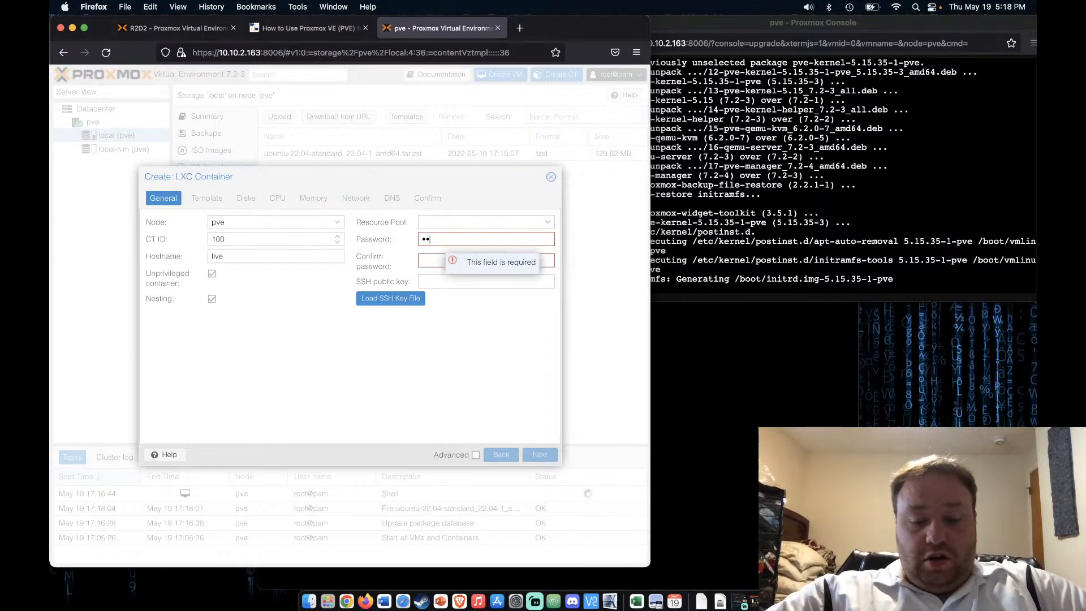
key(Tab)
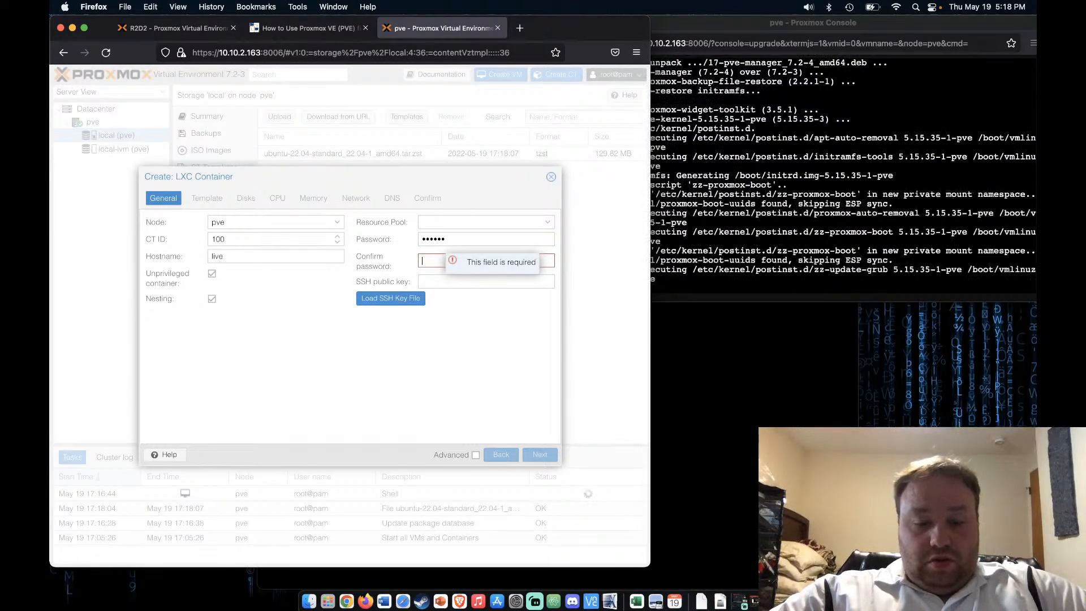
text(passwd)
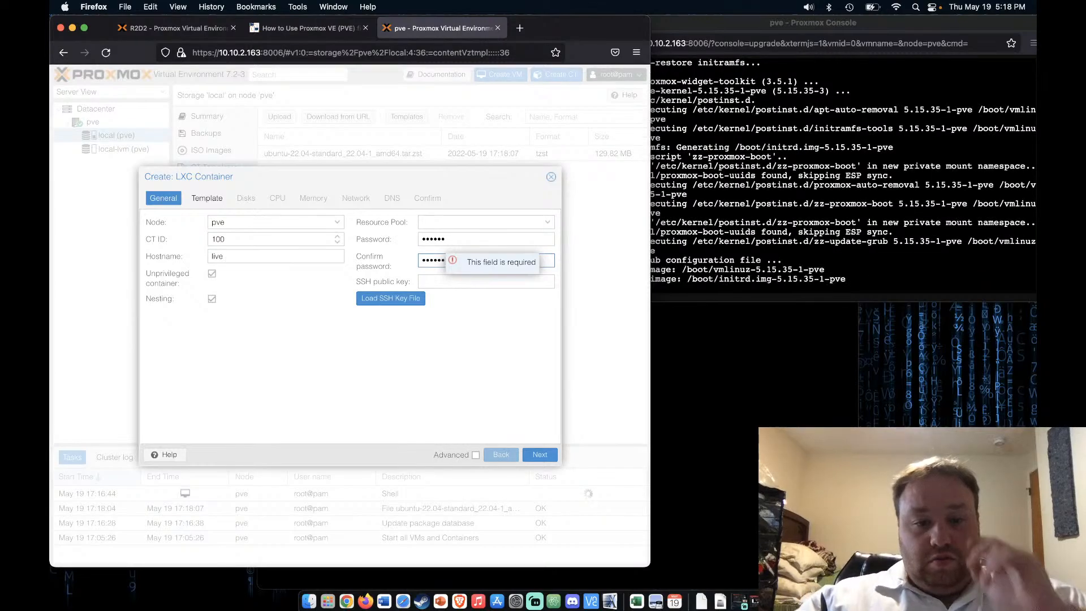
Choose the ubuntu-22.04-standard template and keep the default disk, CPU and memory settings
click(540, 455)
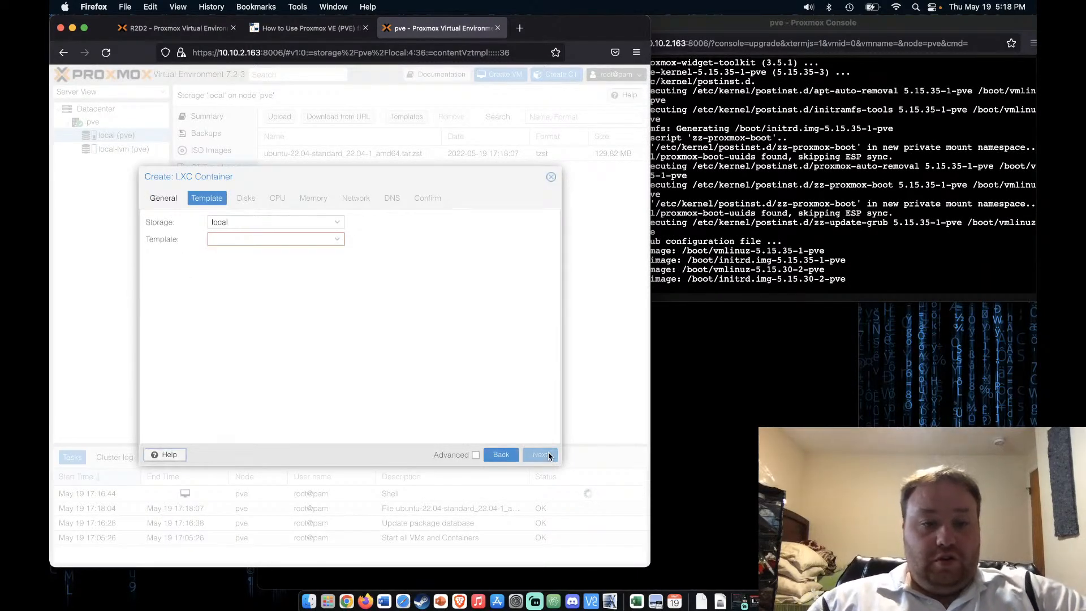
click(338, 241)
click(283, 271)
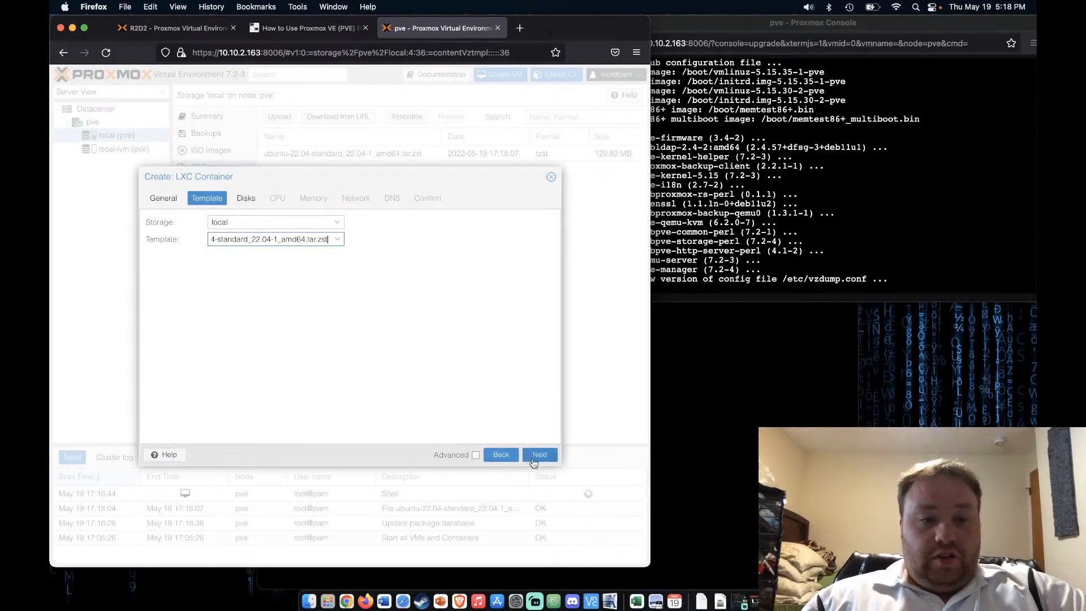
click(539, 455)
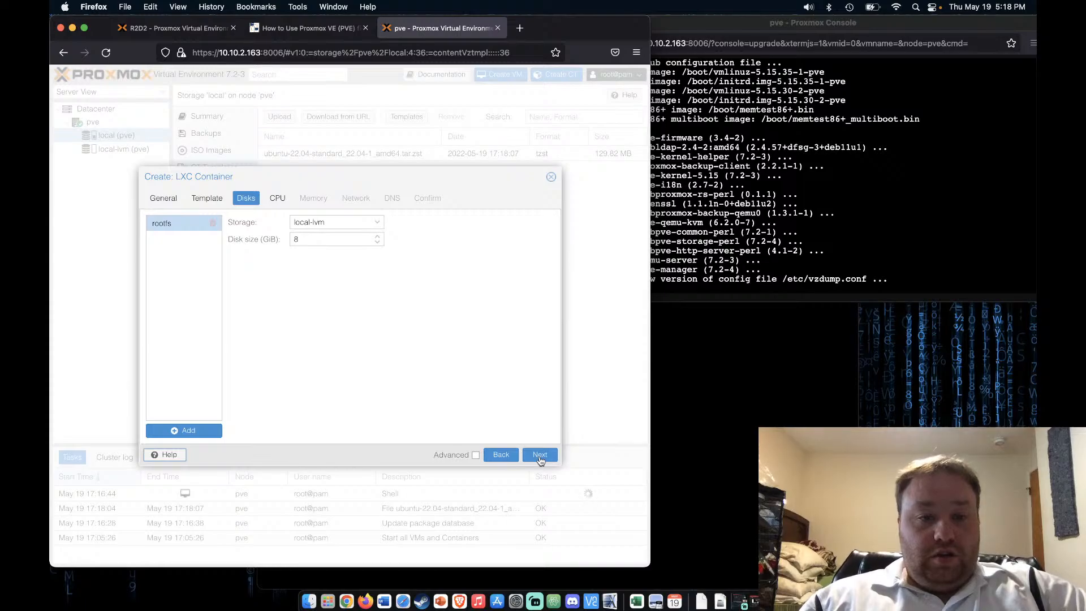
click(540, 455)
click(540, 455)
click(540, 455)
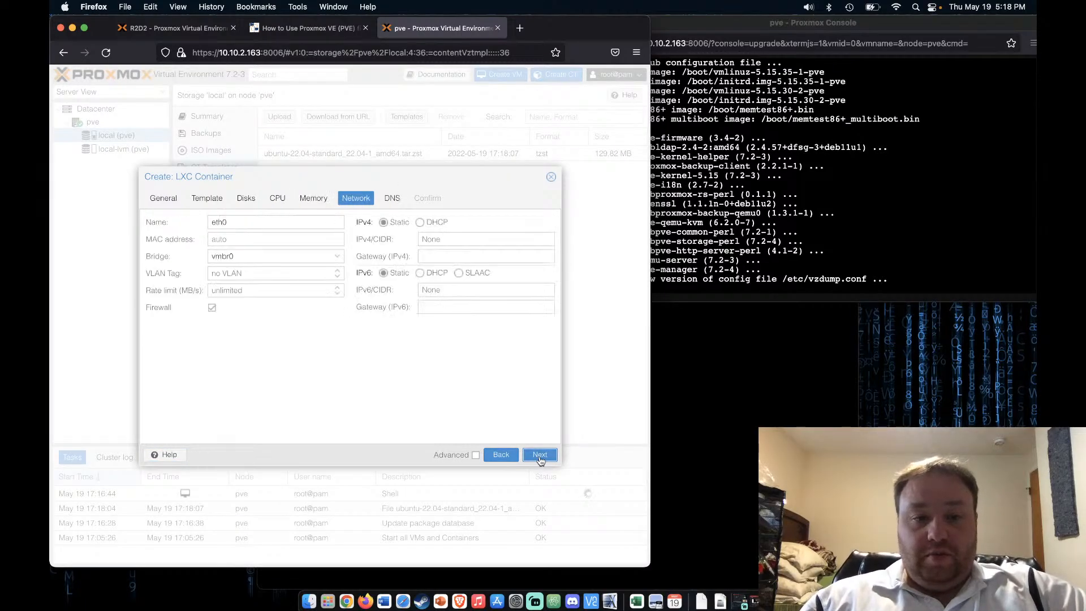
click(539, 455)
Set the container's IPv4 to DHCP and create container 100
click(358, 199)
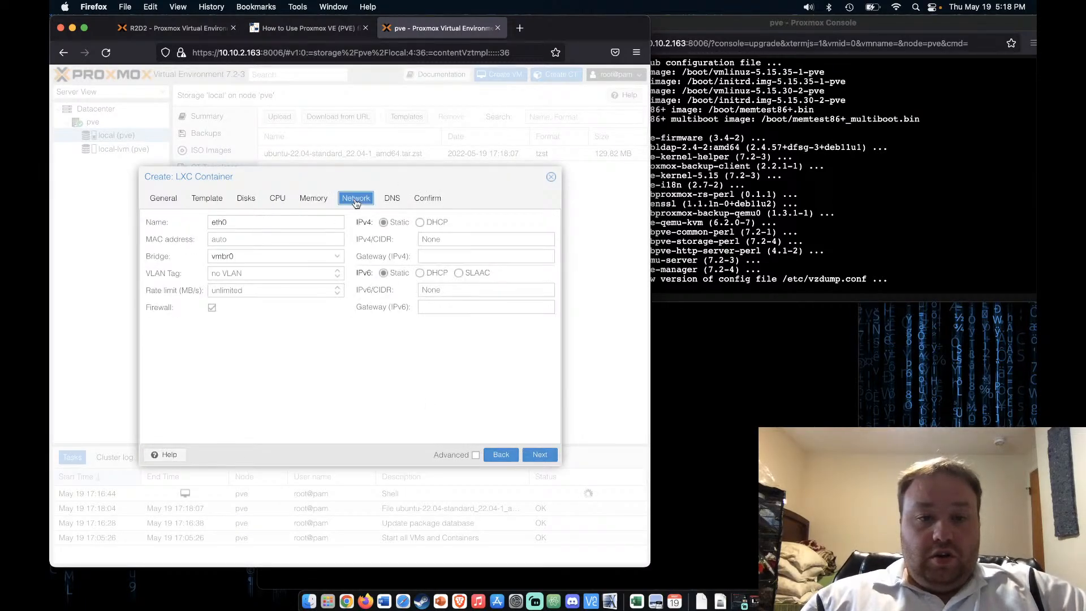
click(420, 222)
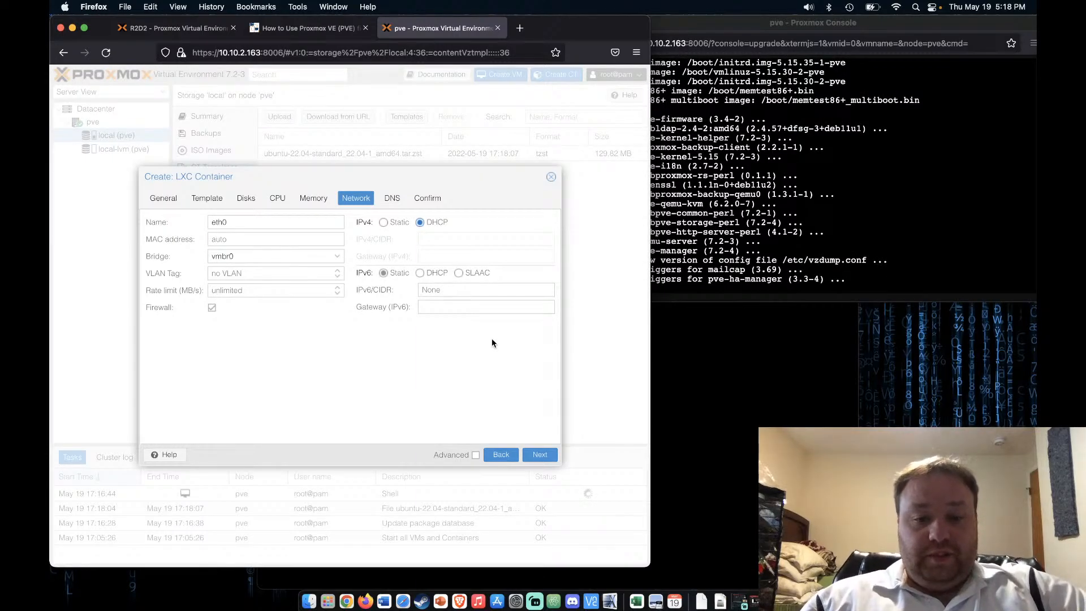
click(540, 455)
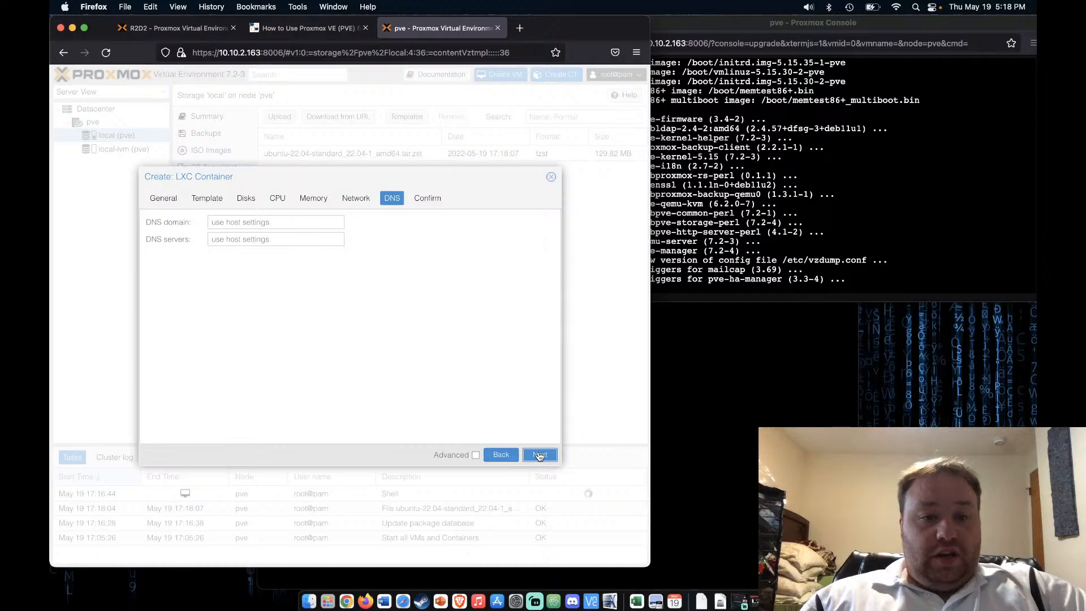
click(539, 454)
click(539, 455)
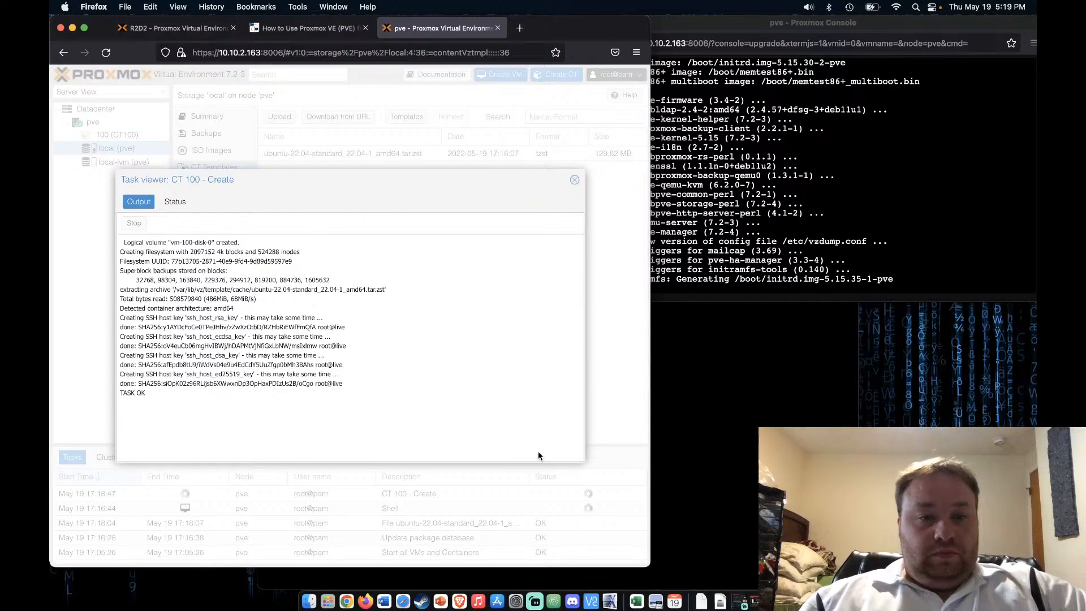
Show container 100's Firewall > Options, then start the container and open its console
click(574, 180)
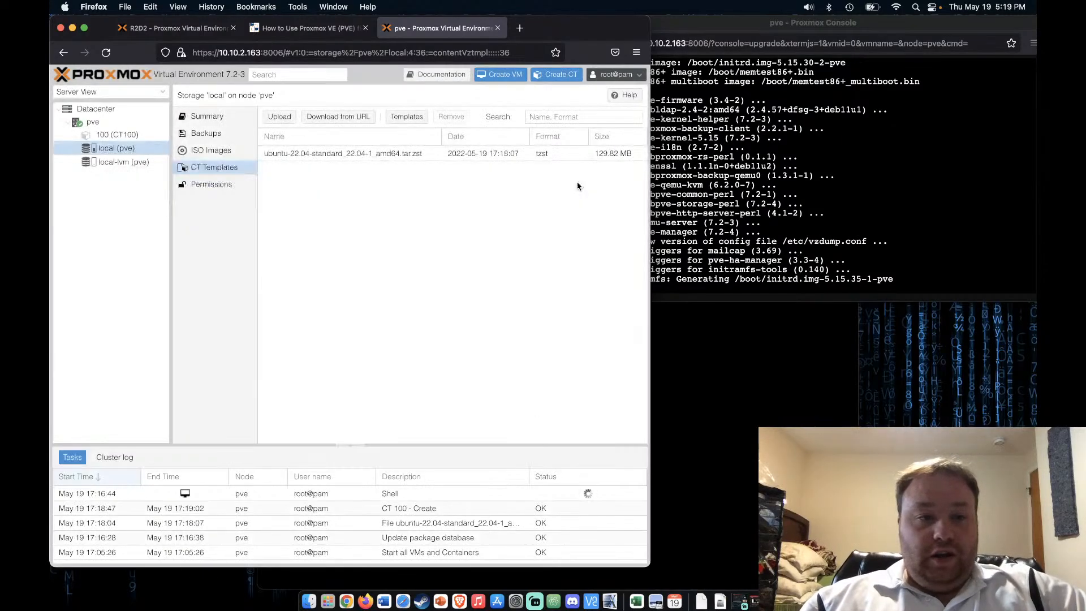
click(117, 134)
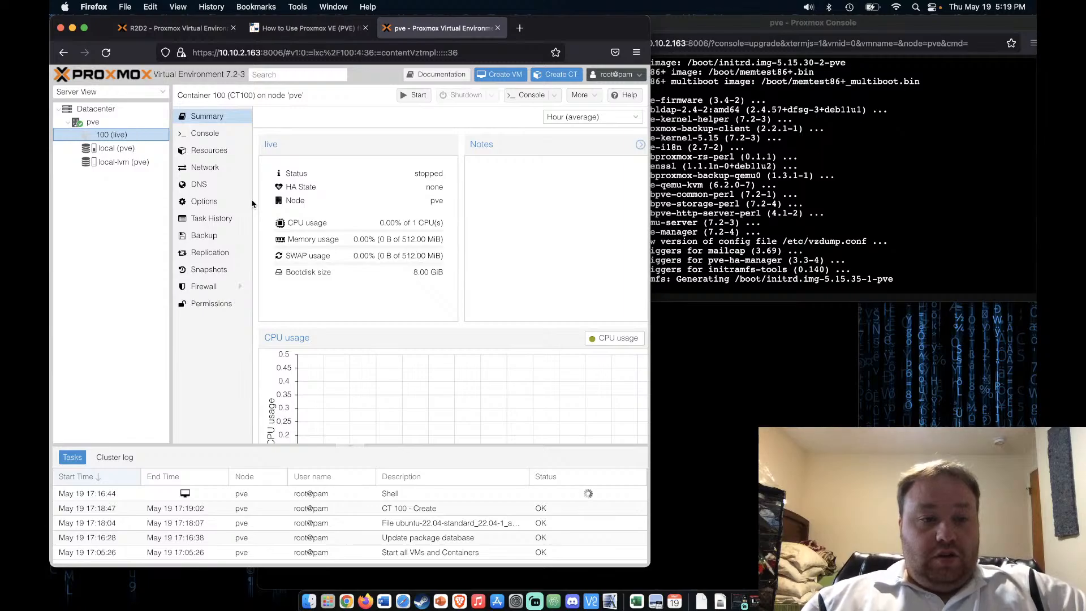
click(197, 290)
click(209, 303)
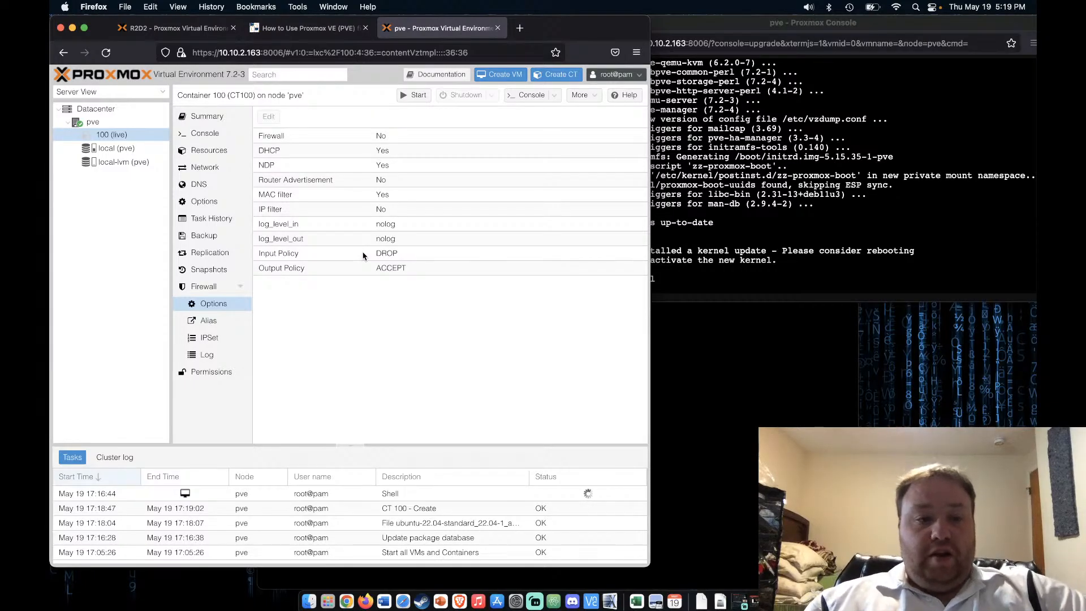
click(416, 95)
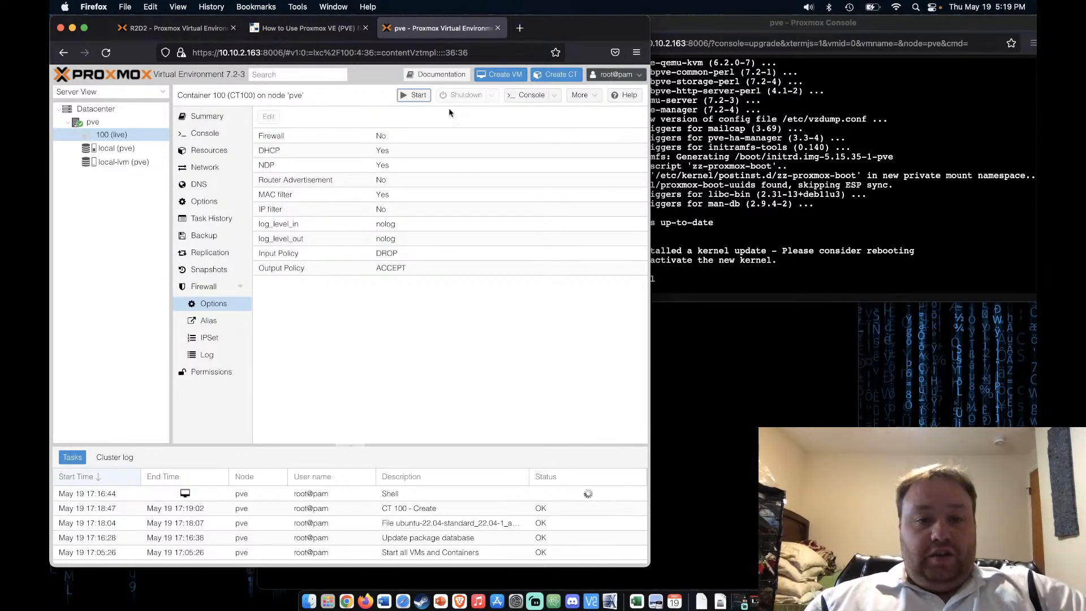
click(526, 96)
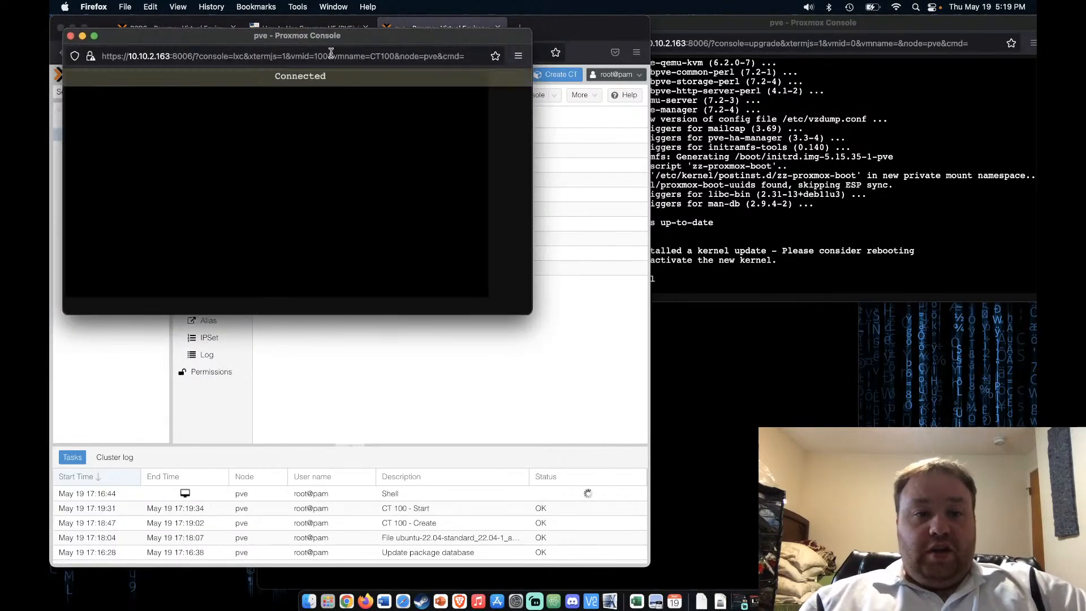
Close the host upgrade console and log into container 100 as root
drag(352, 41, 730, 275)
click(834, 238)
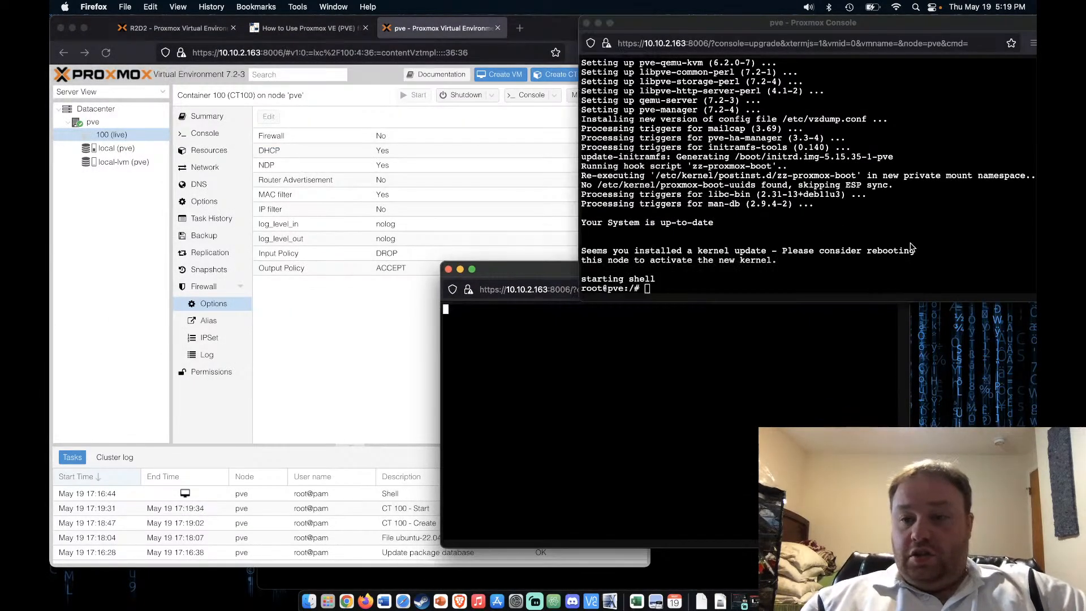
click(586, 23)
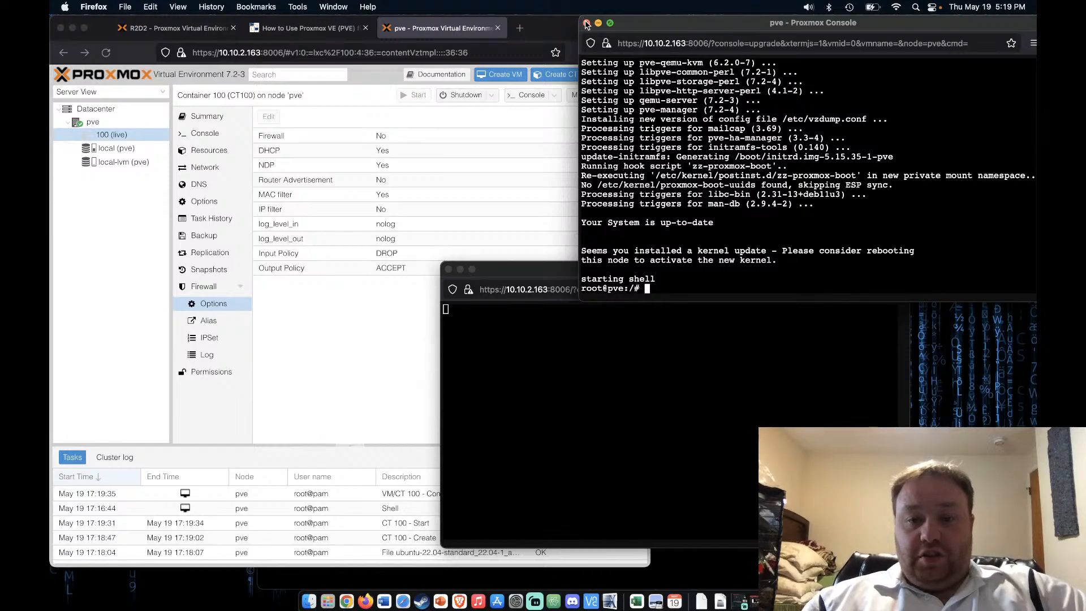
click(885, 202)
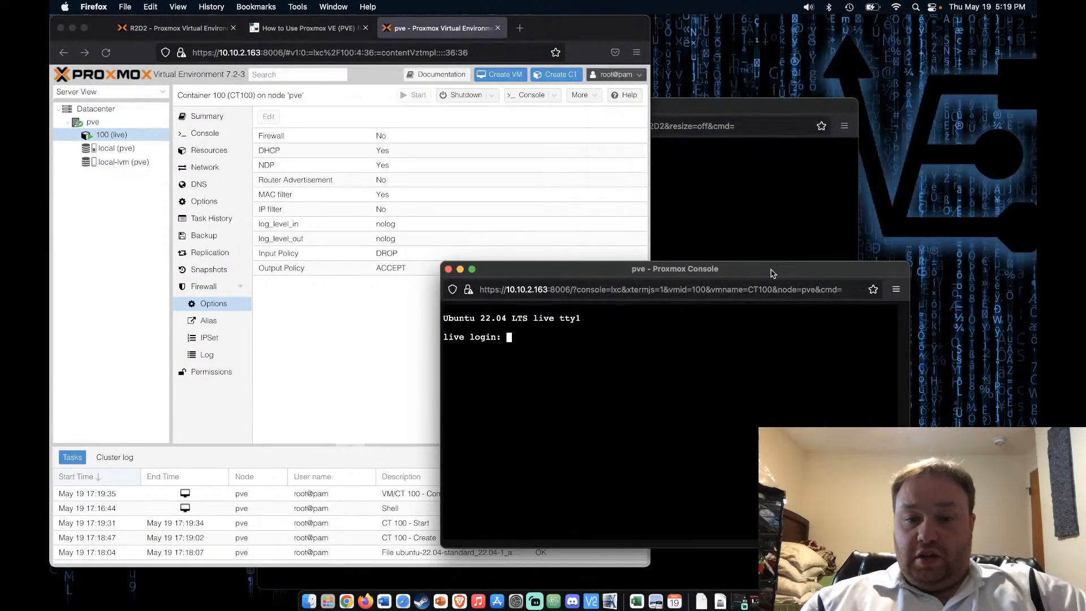
drag(760, 274, 843, 64)
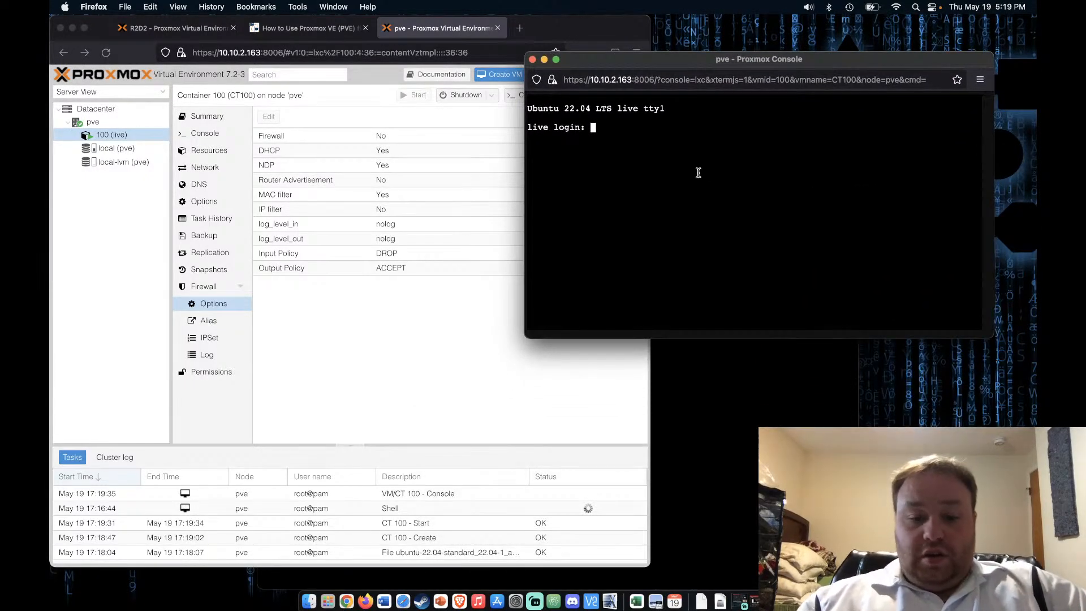
text(root)
key(Return)
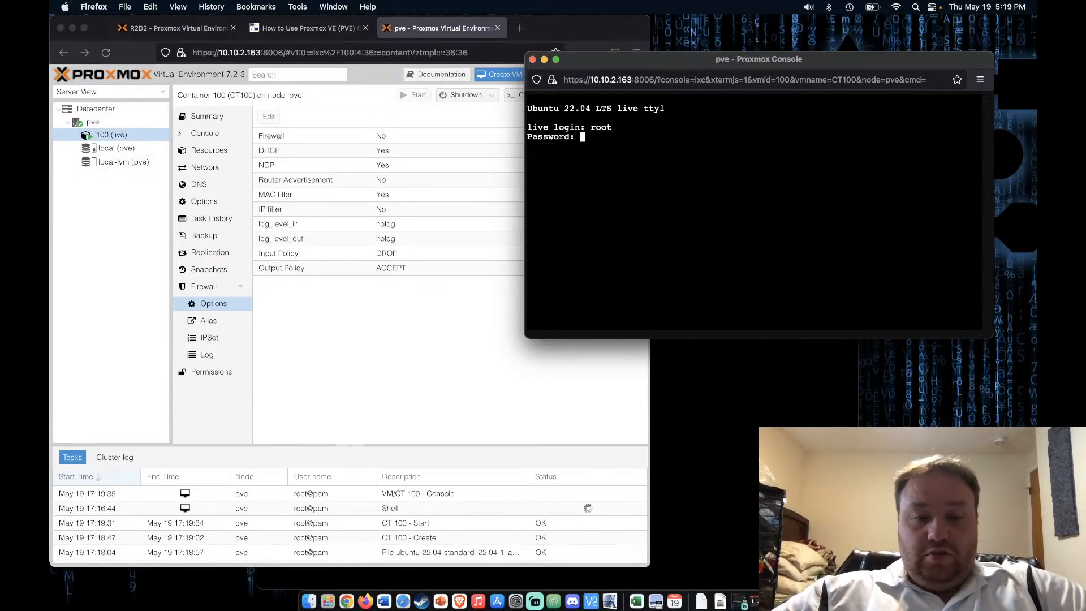
key(Return)
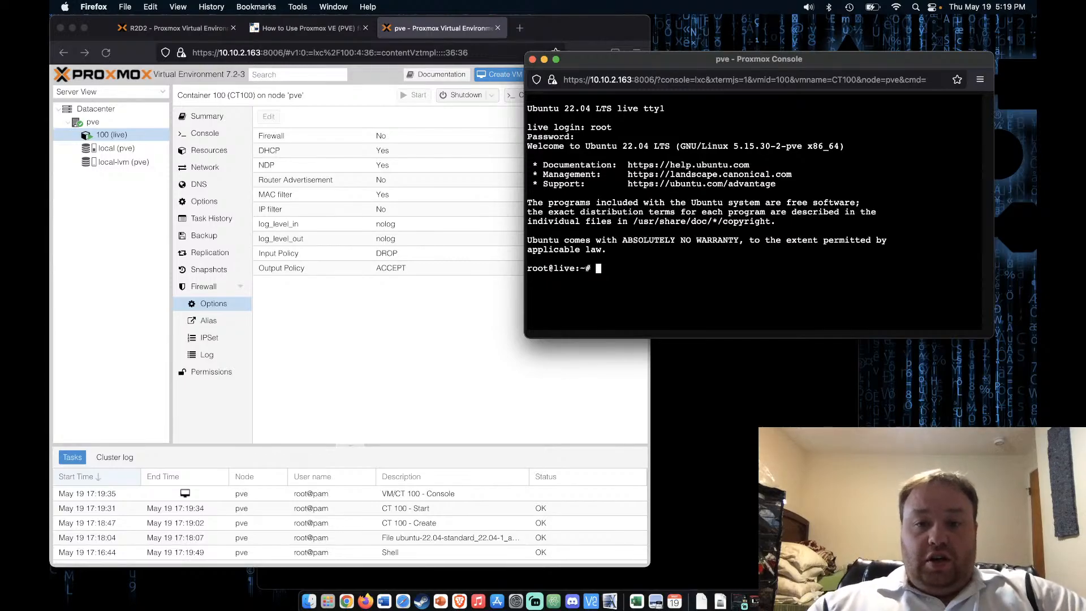
Run 'ip address' to find 10.10.2.65/24, then run 'apt update' in the container
drag(687, 64, 717, 31)
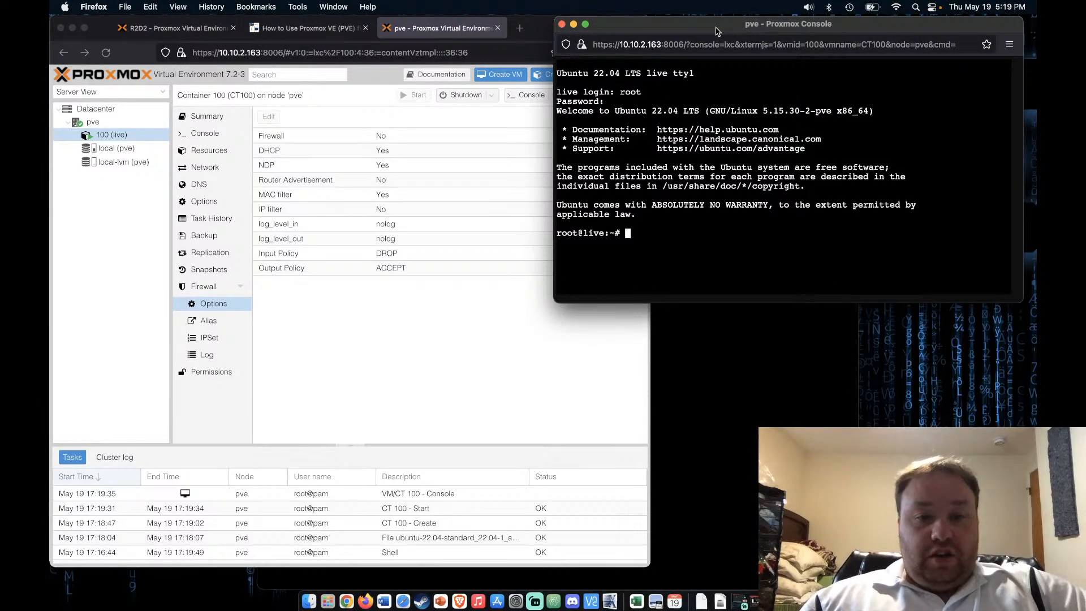
text(i)
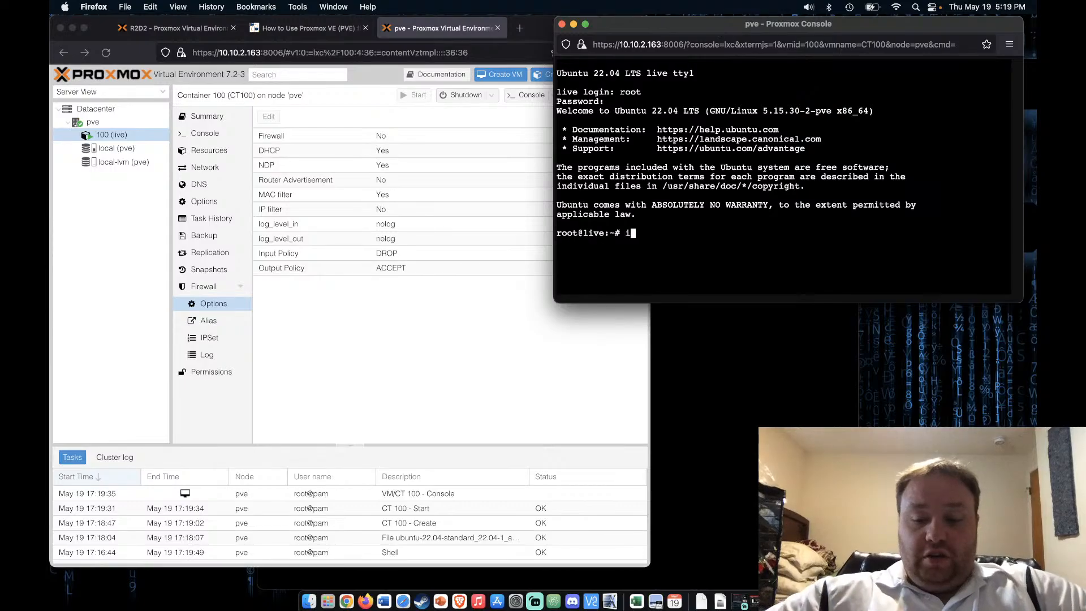
text(p address)
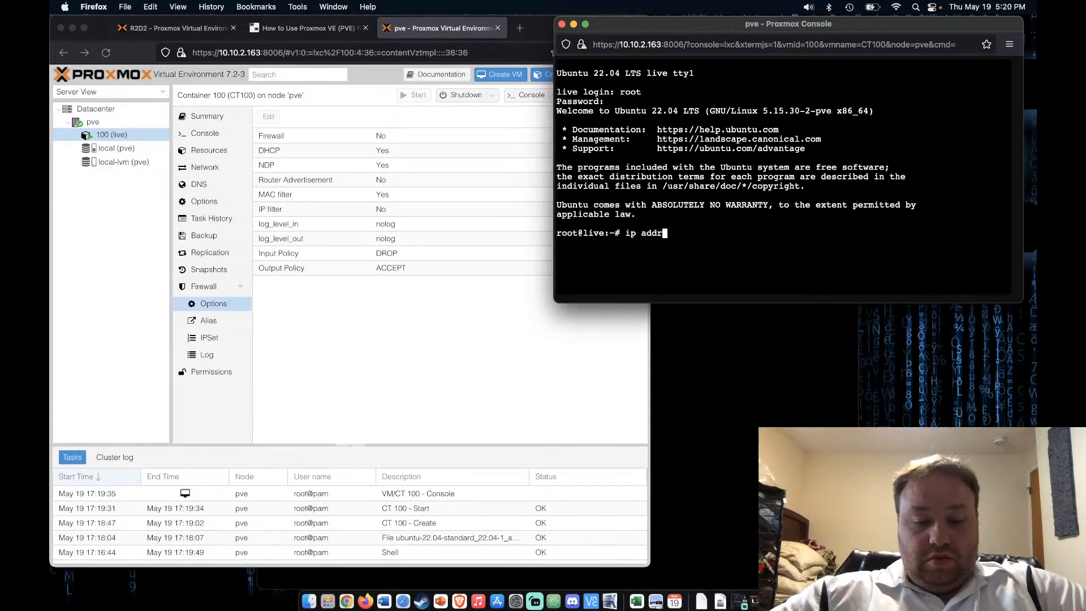
key(Return)
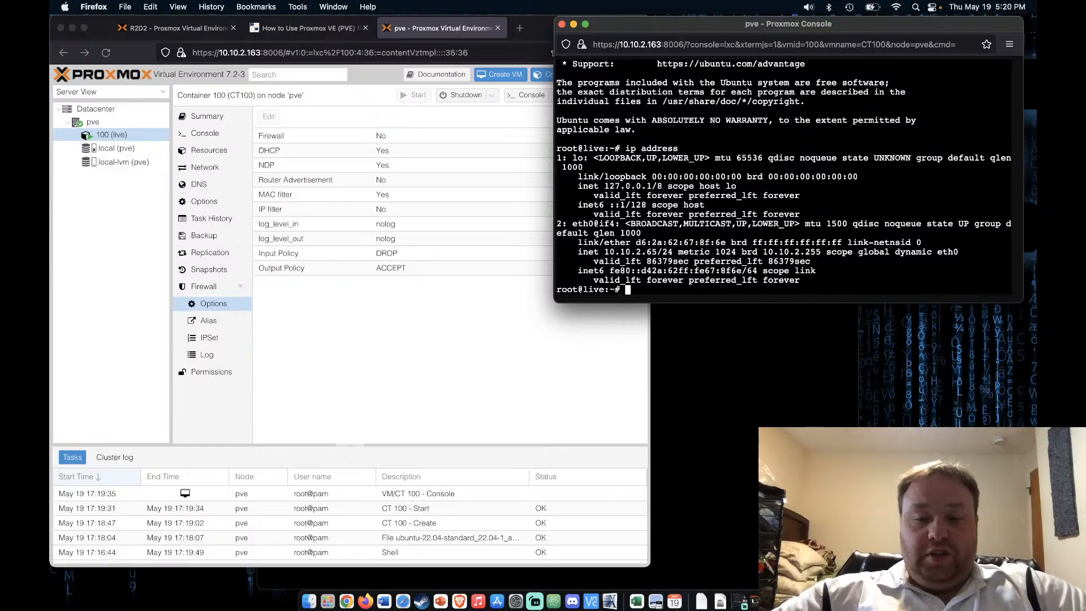
text(apt u)
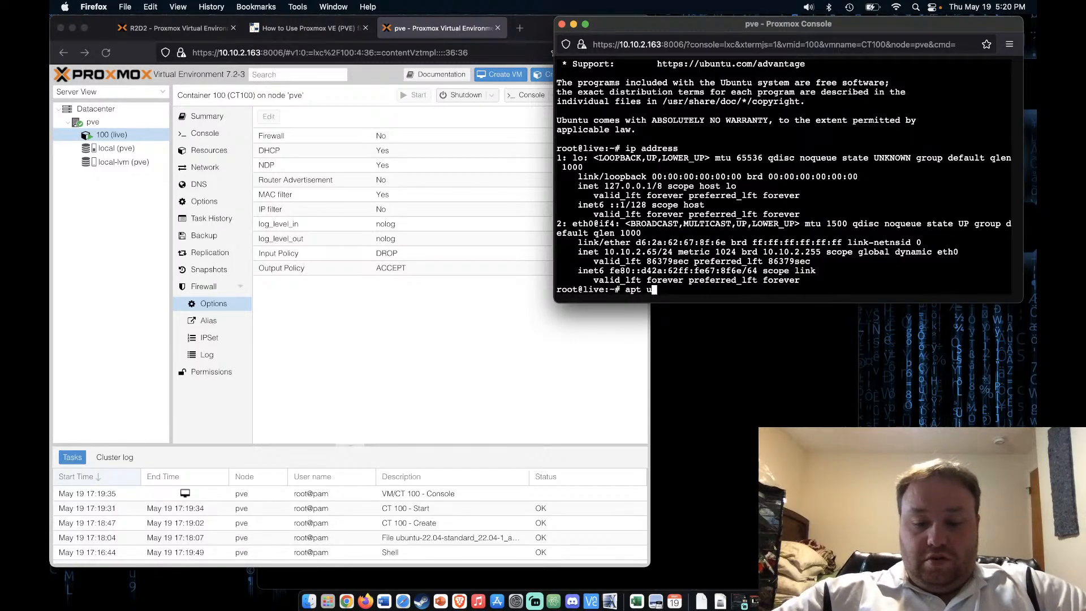
text(pdate)
key(Return)
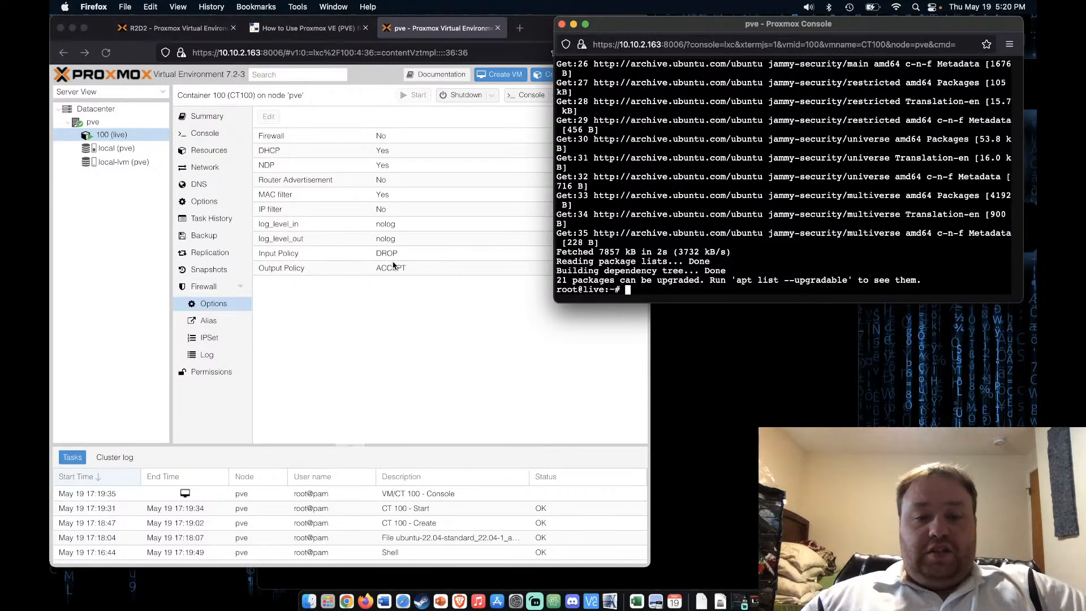
click(395, 320)
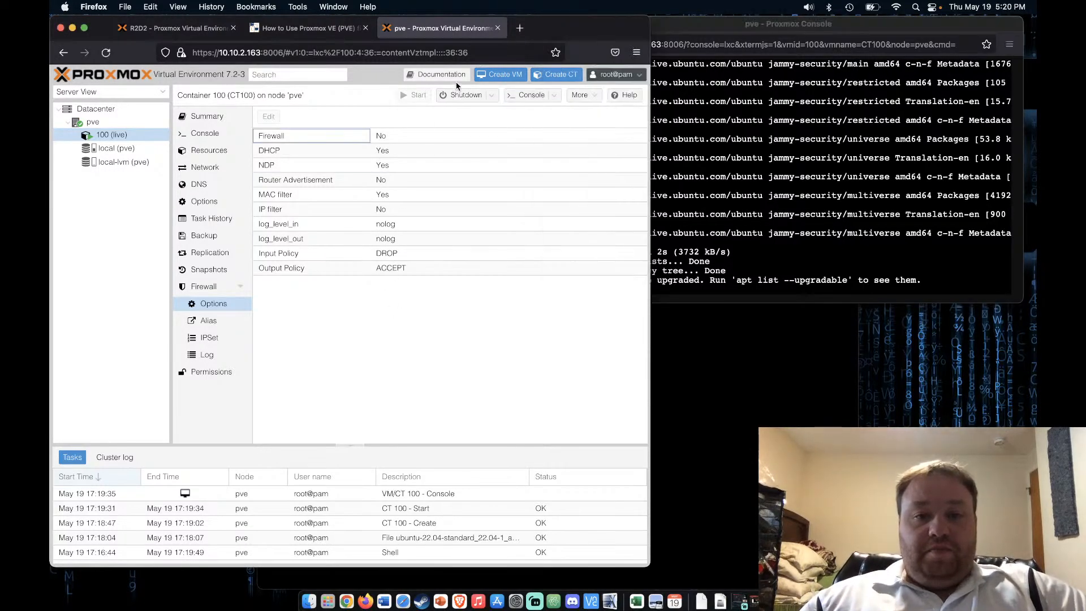
Search 'ubuntu webserver' and copy 'apt install apache2' from Ubuntu's Apache tutorial
click(520, 28)
text(u)
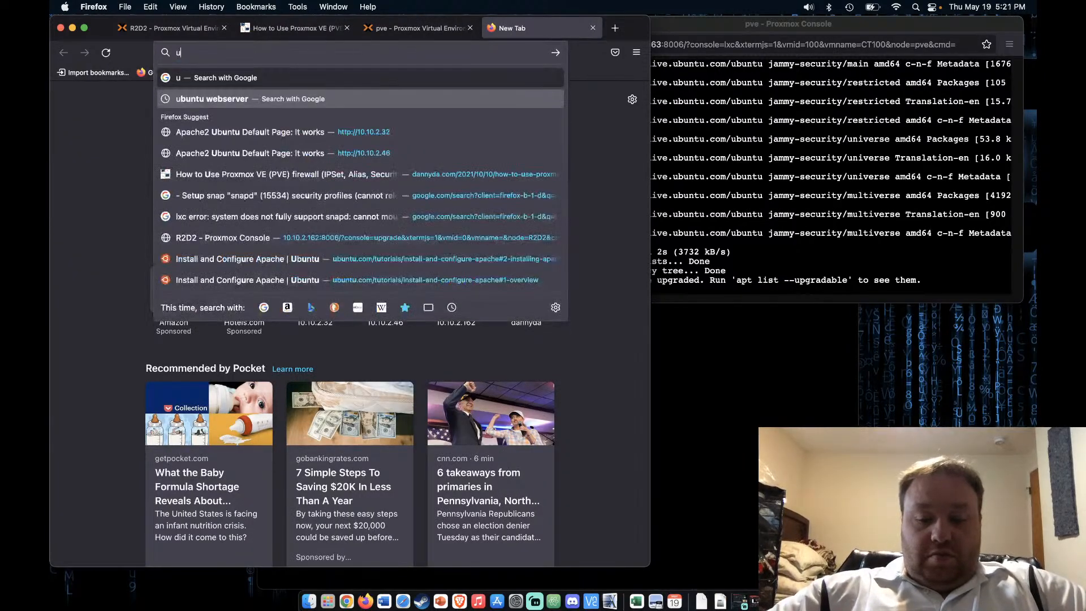
text(buntu)
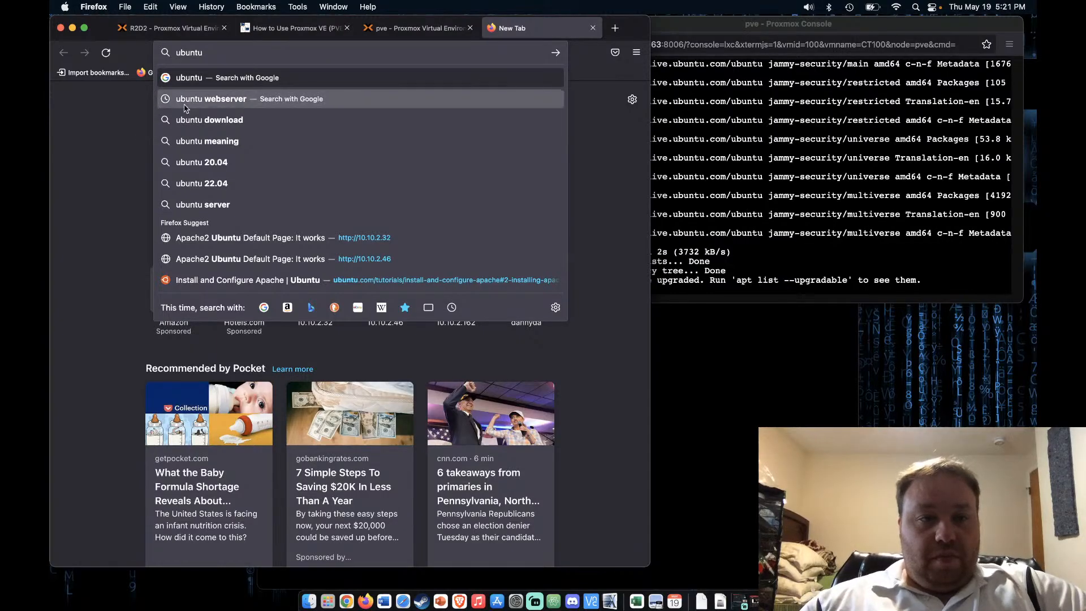
click(214, 99)
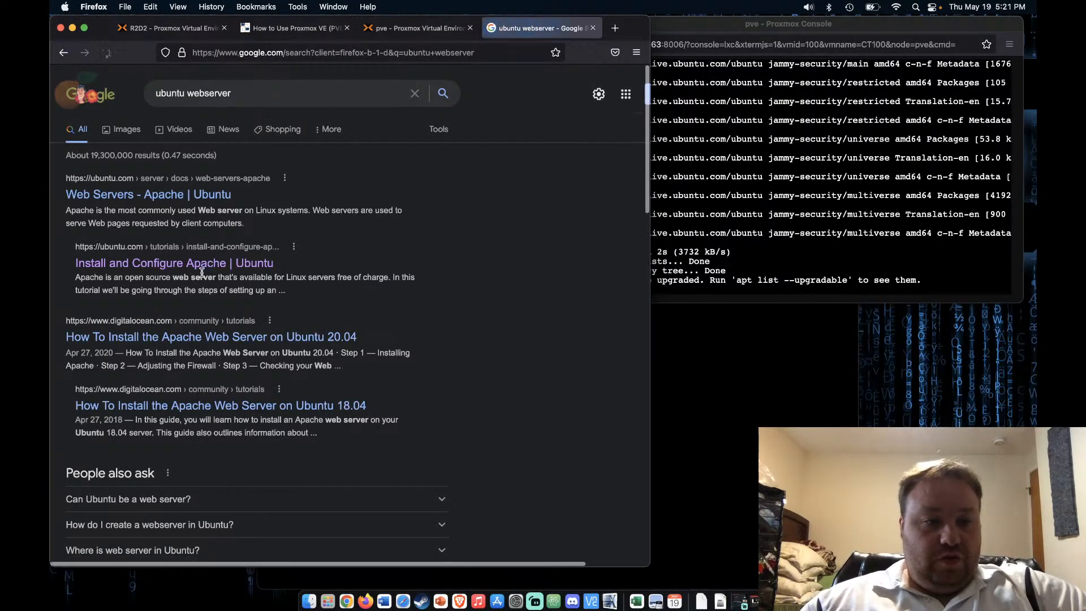
click(210, 264)
click(626, 460)
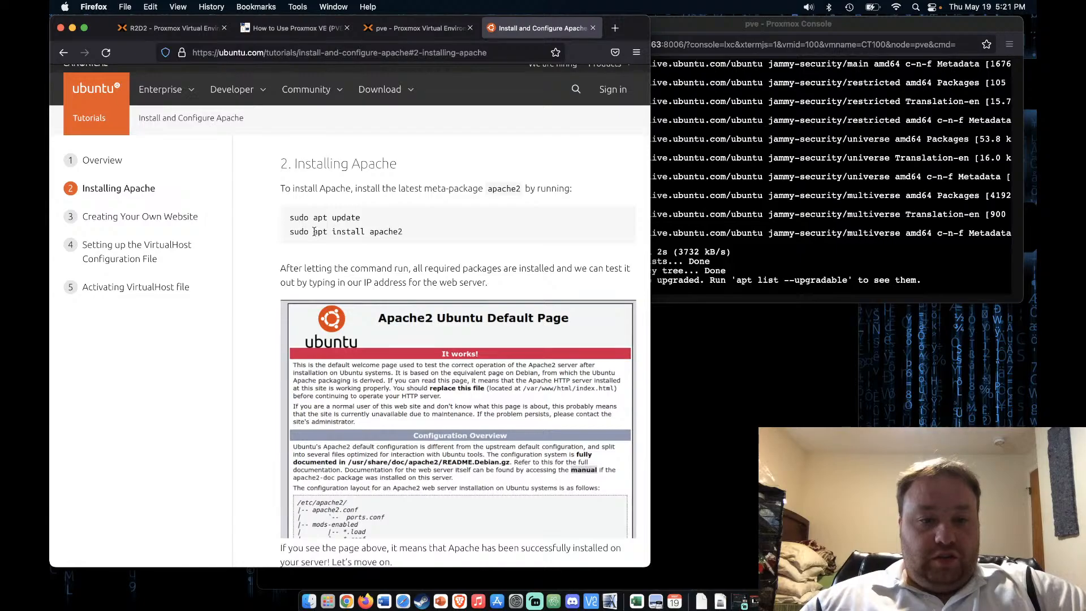
drag(313, 232, 424, 235)
key(super+c)
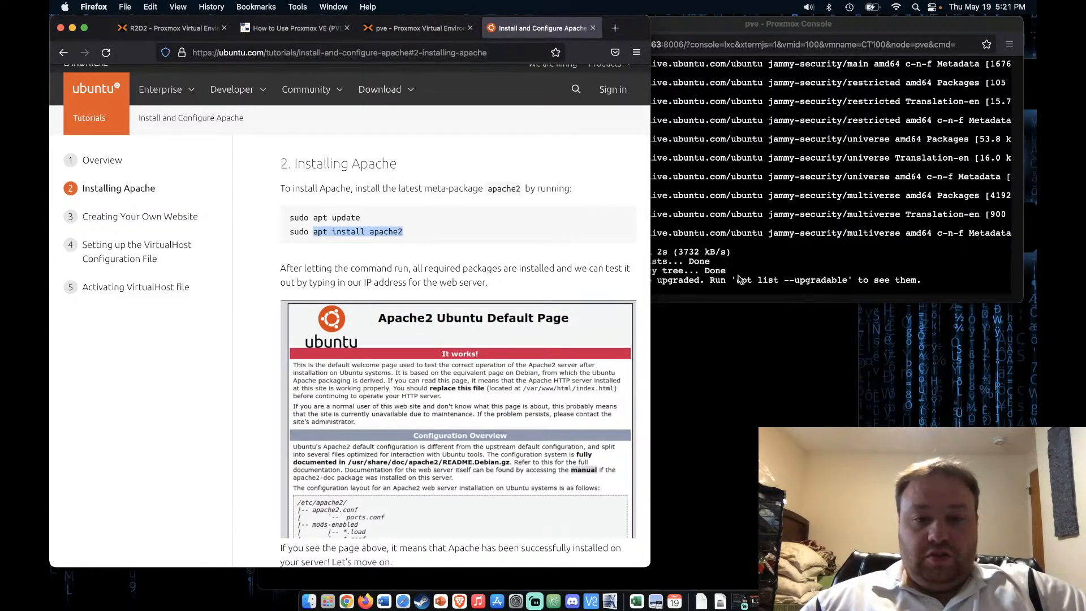
Paste and run 'apt install apache2' in container 100's console, answering y
click(751, 263)
key(super+v)
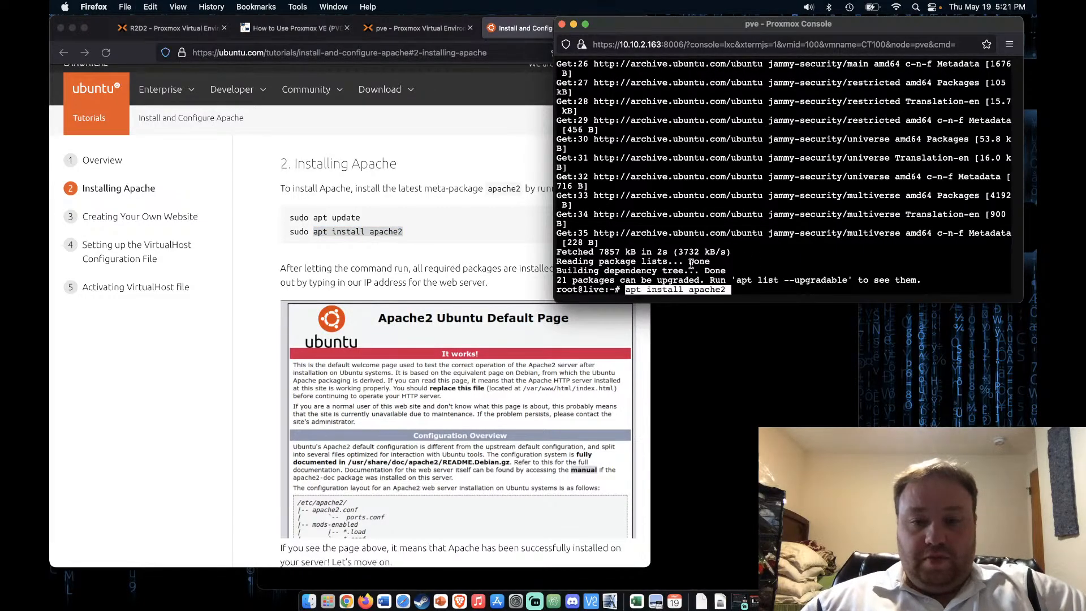
key(Return)
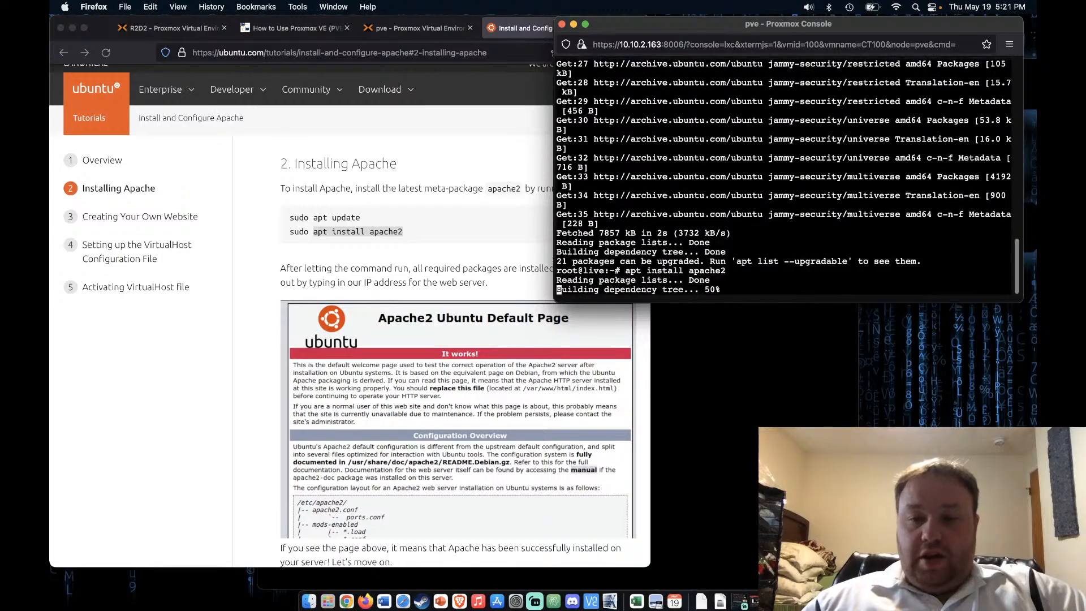
click(218, 348)
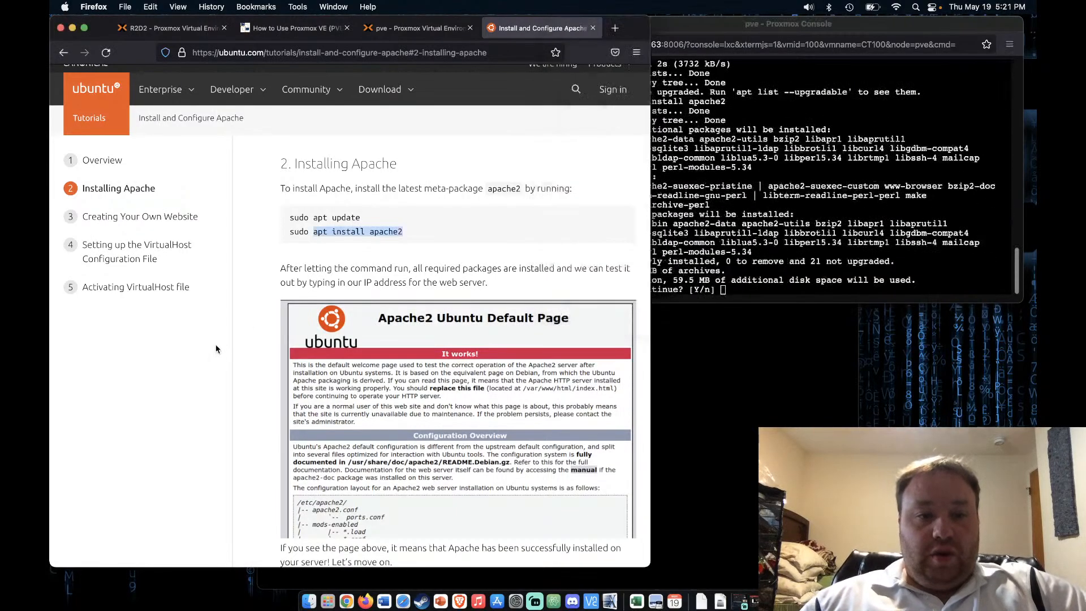
click(400, 31)
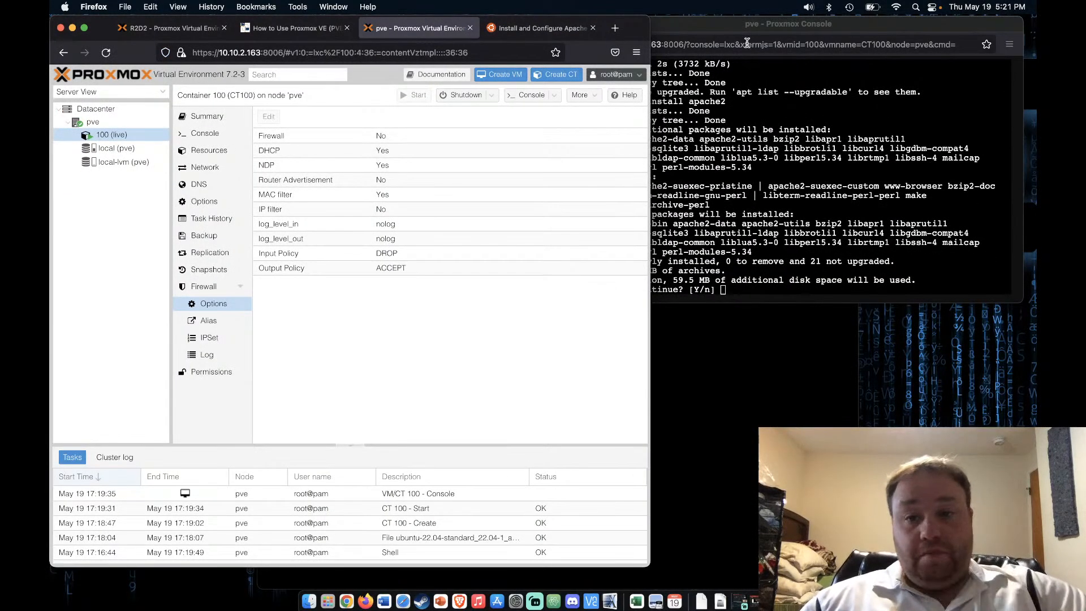
click(759, 63)
text(y)
key(Return)
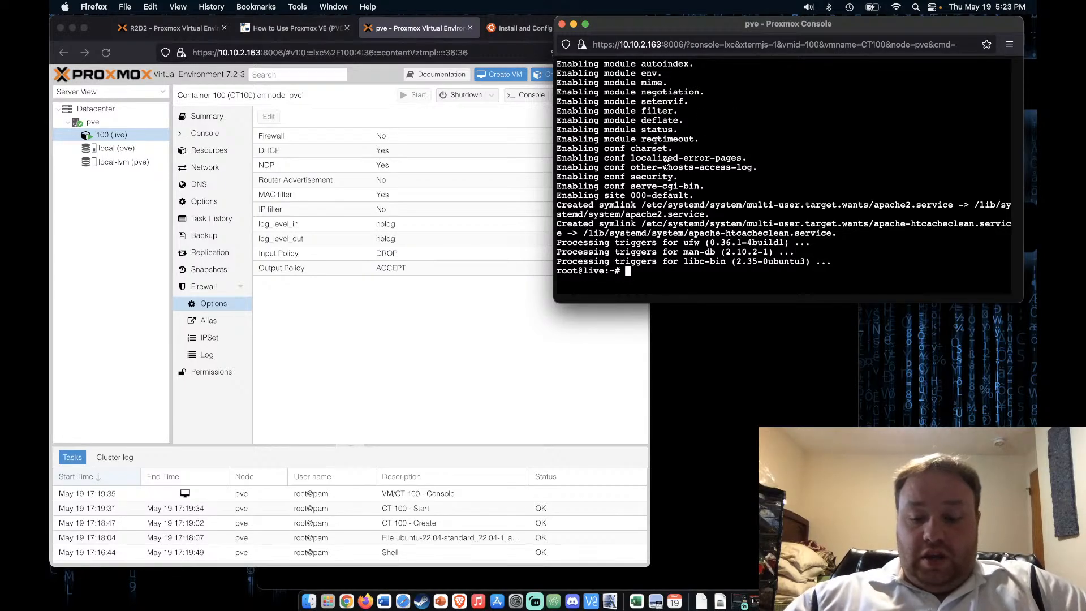
Rerun 'ip address' in the container console, confirming 10.10.2.65/24, and open a new Firefox tab
key(Up)
key(Up)
key(Up)
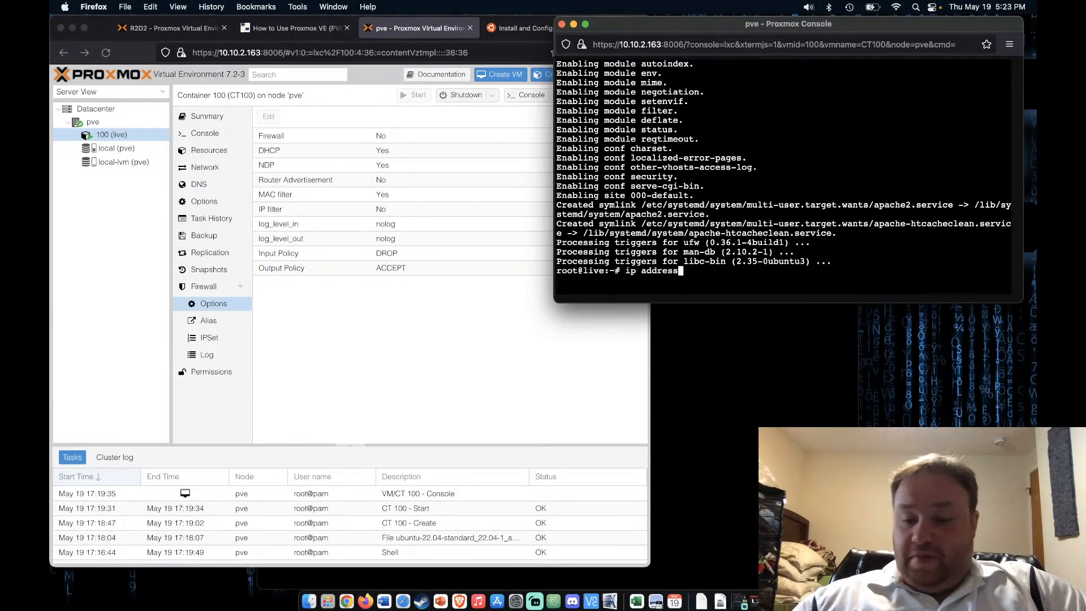
key(Return)
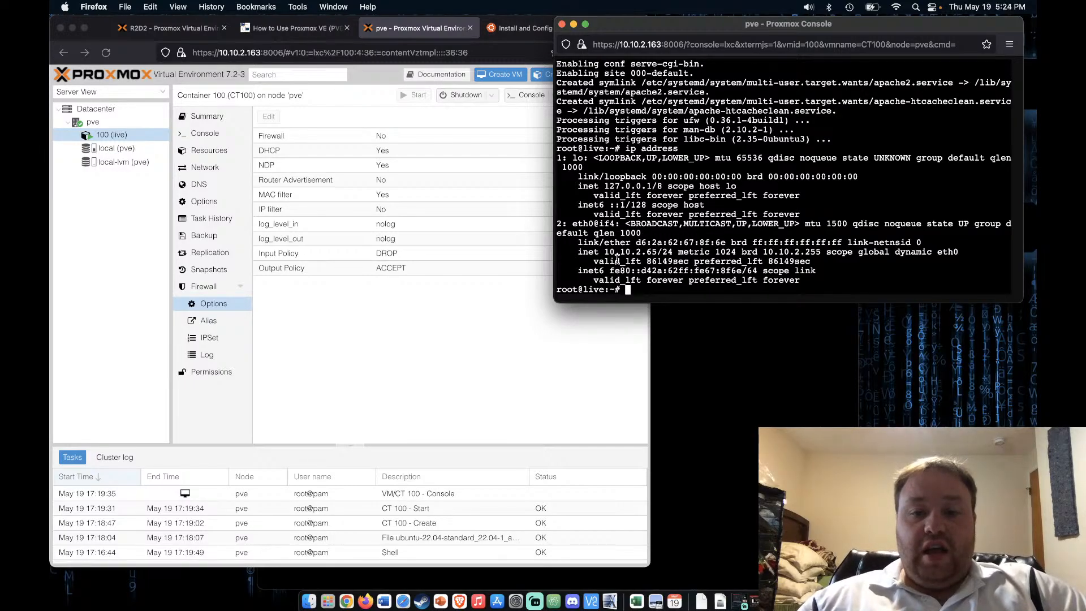
click(579, 322)
click(615, 29)
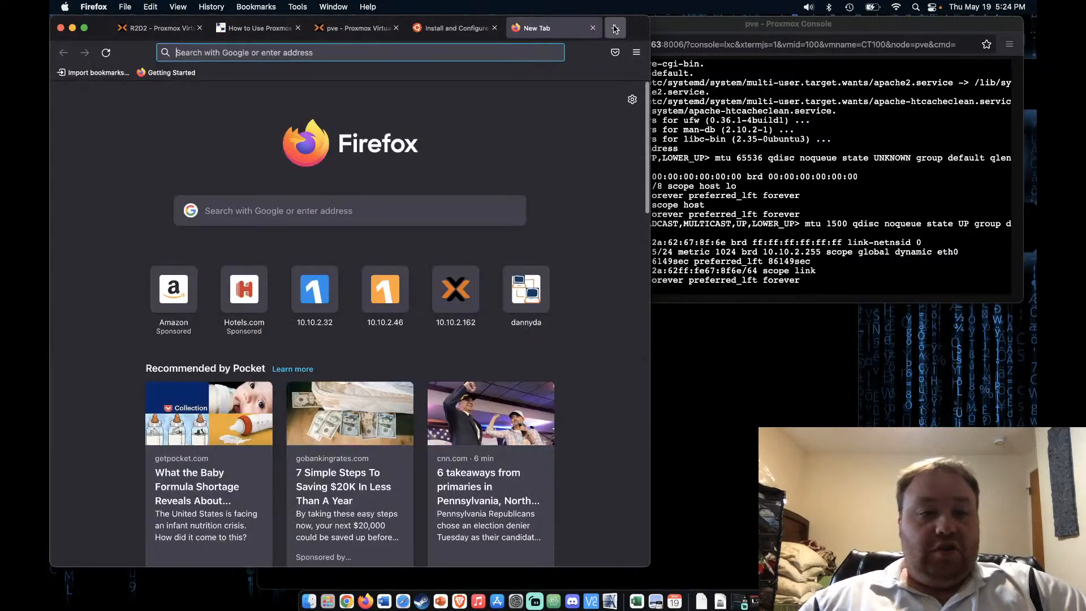
Load the Apache2 default page at 10.10.2.65, then return to Proxmox's Datacenter view
text(10.10.2.)
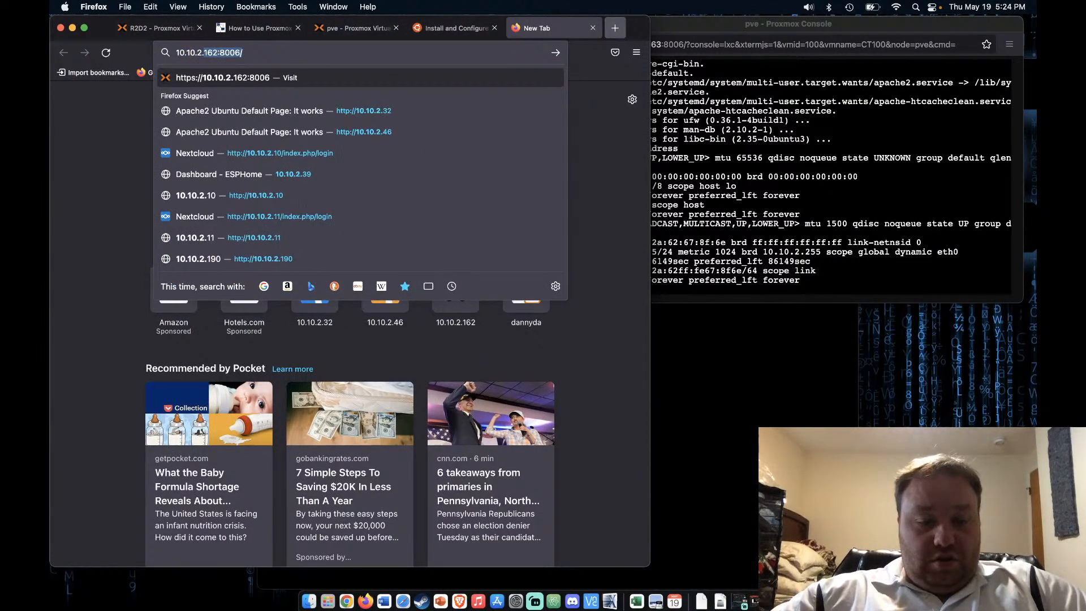
text(65)
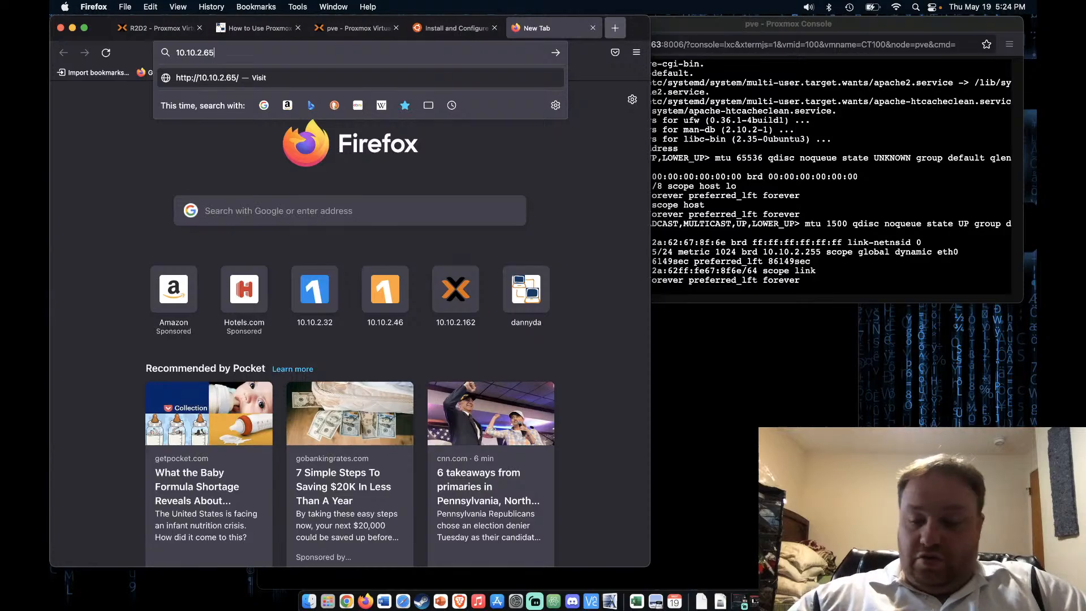
key(Return)
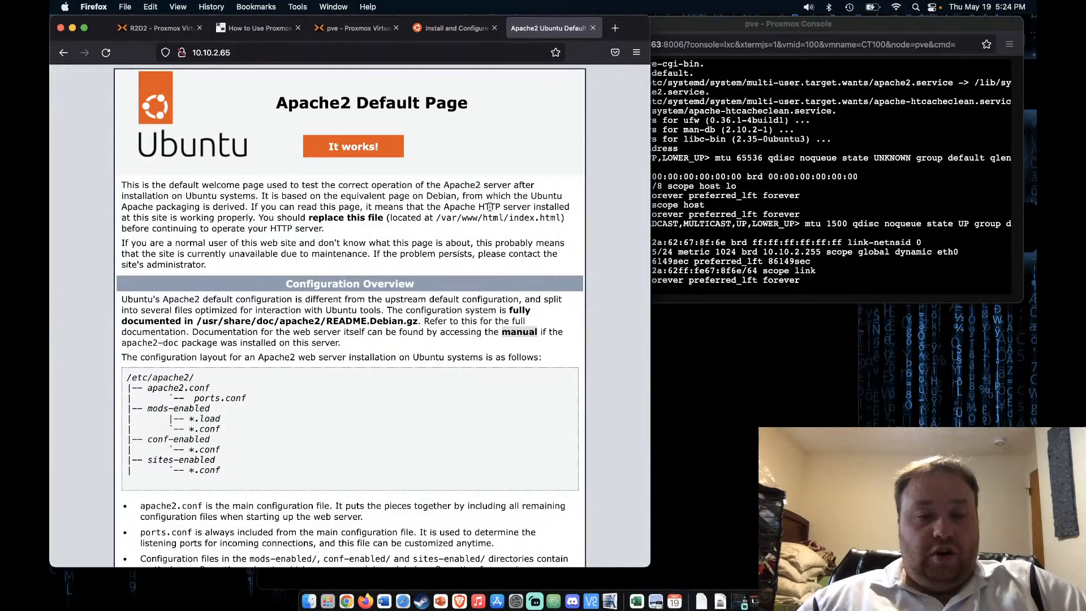
click(359, 29)
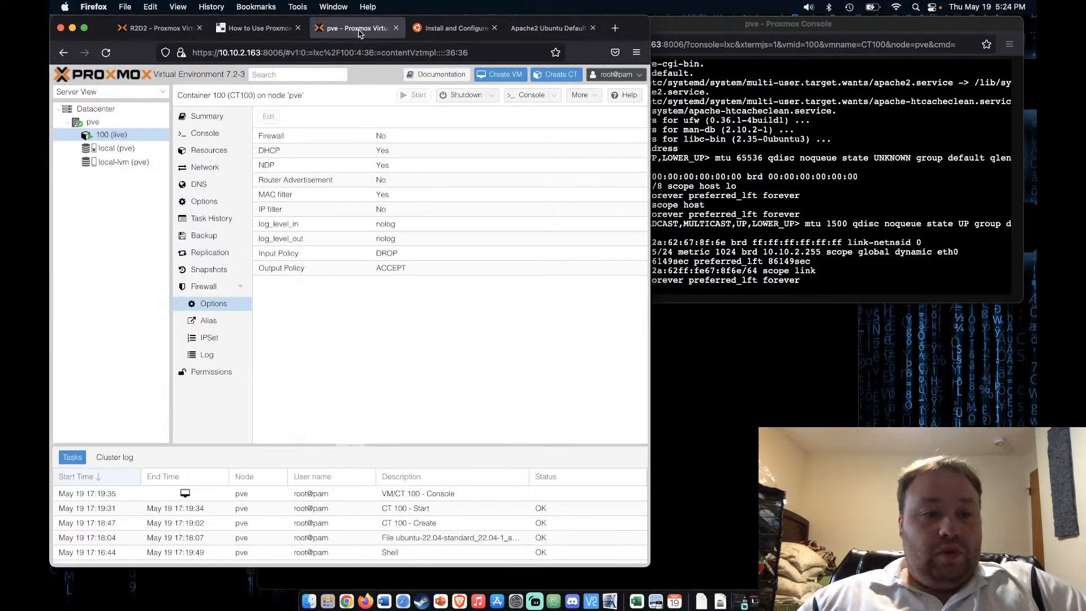
click(113, 108)
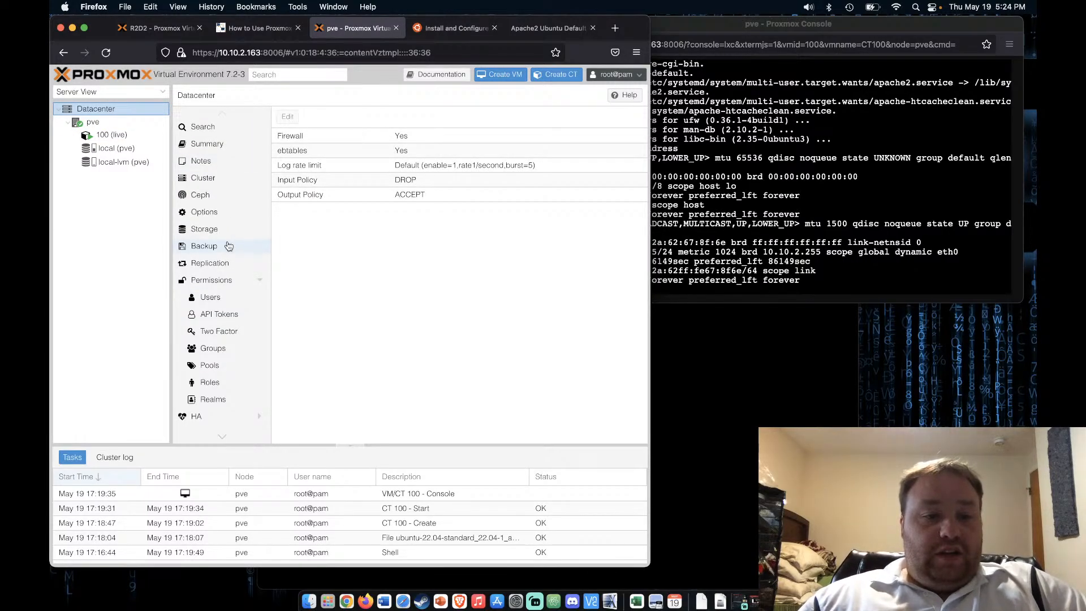
Select node pve, then container 100 (live) to show its firewall options
scroll(211, 323, down, 3)
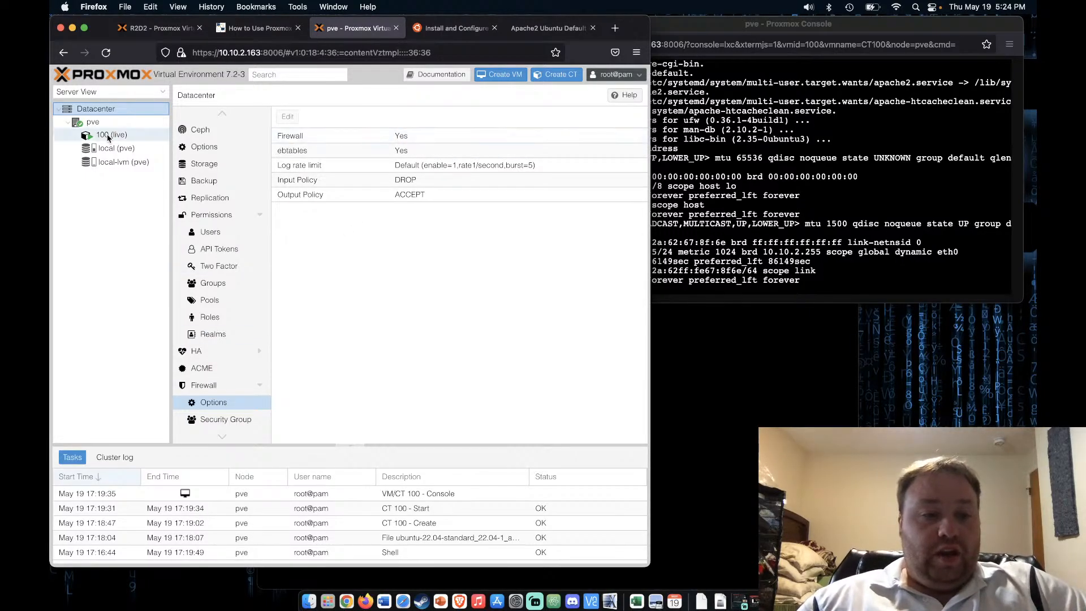
click(92, 122)
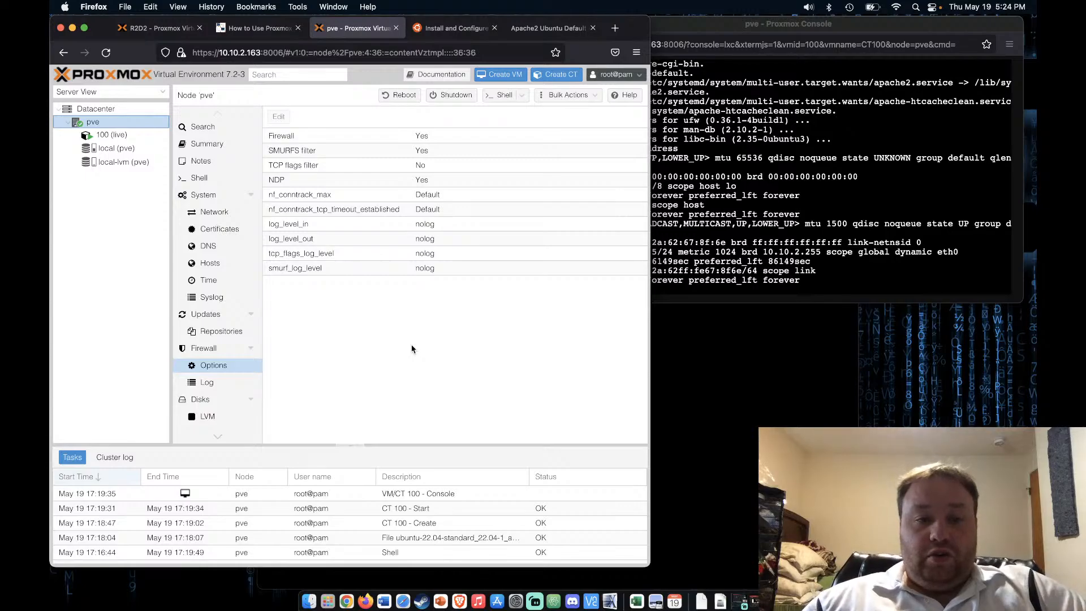
click(141, 137)
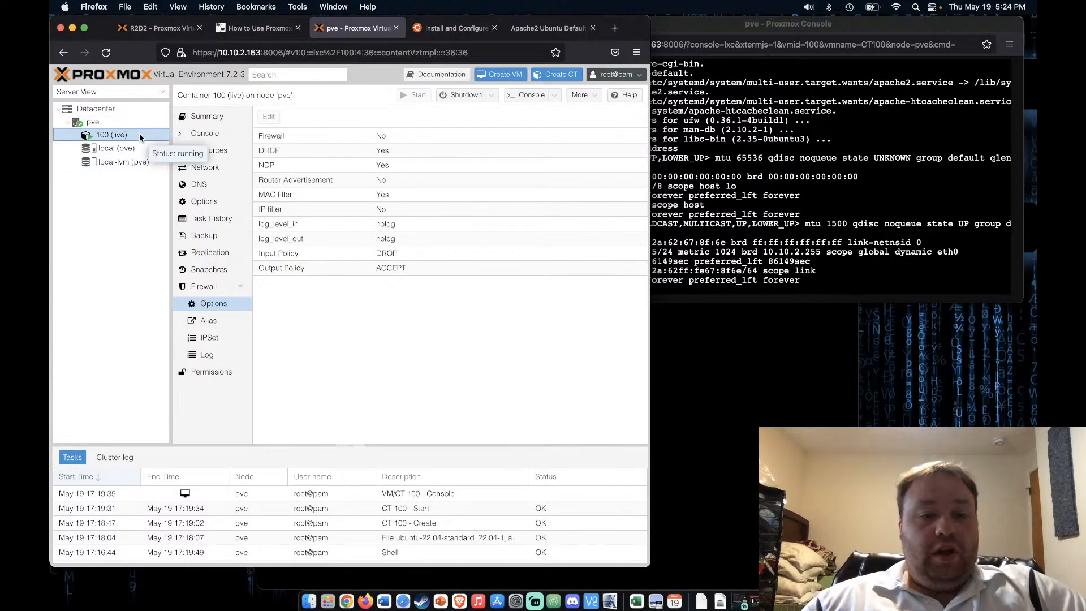
Set container 100's Firewall option to Yes and open its empty firewall rules list
click(416, 140)
click(269, 116)
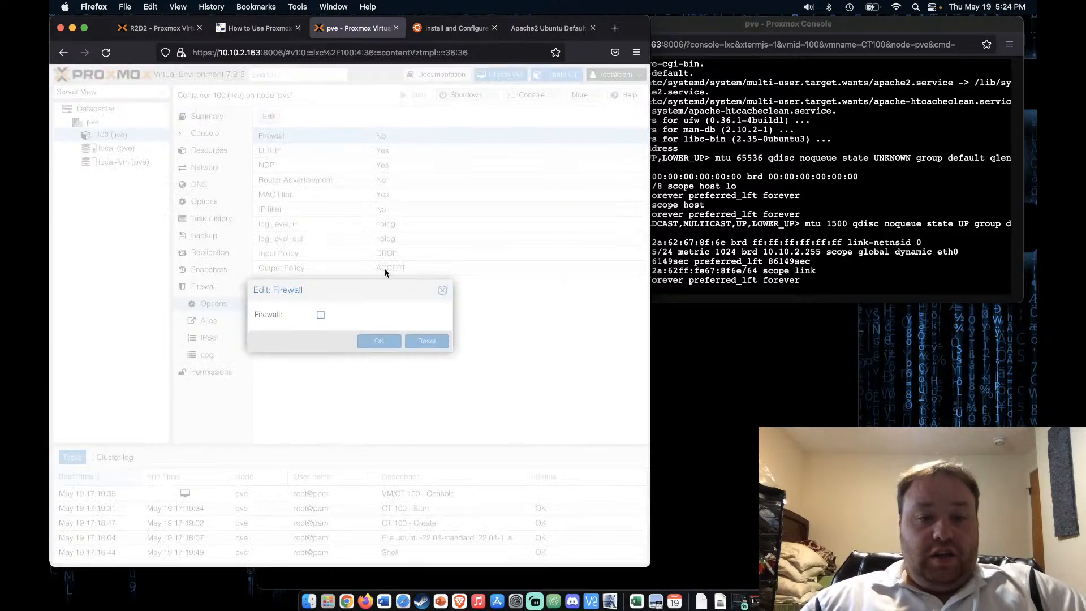
click(321, 313)
click(379, 341)
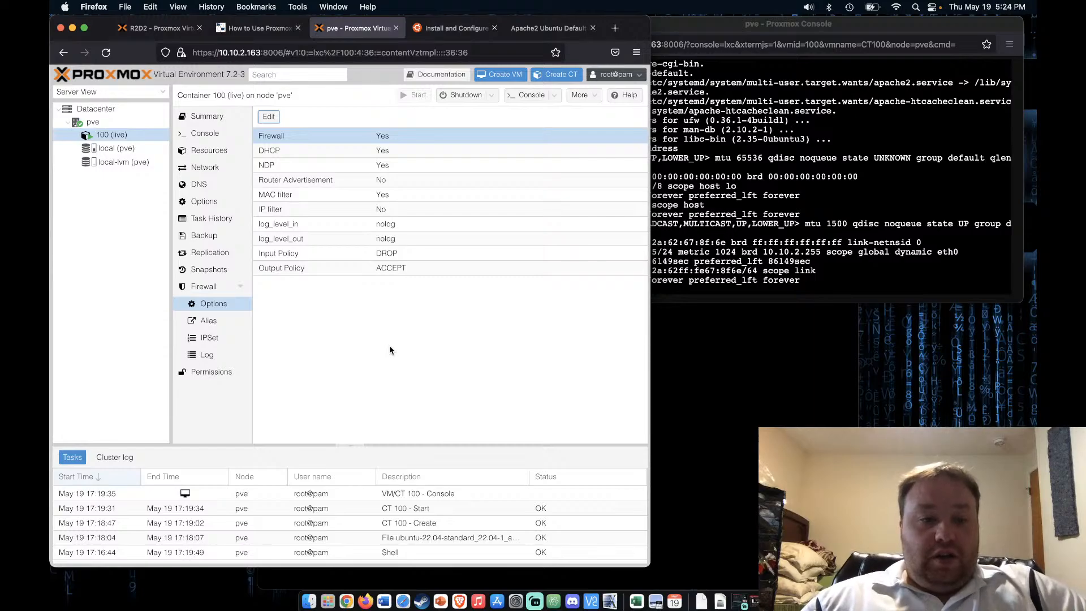
click(204, 286)
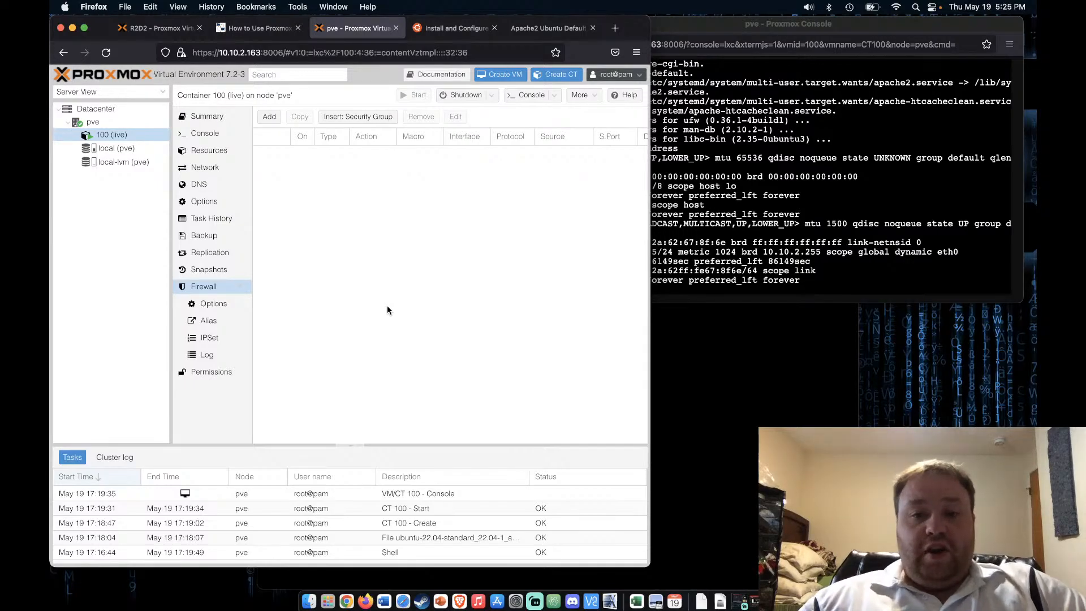
Recall 'apt update' from the container 100 console history and run it again
click(780, 213)
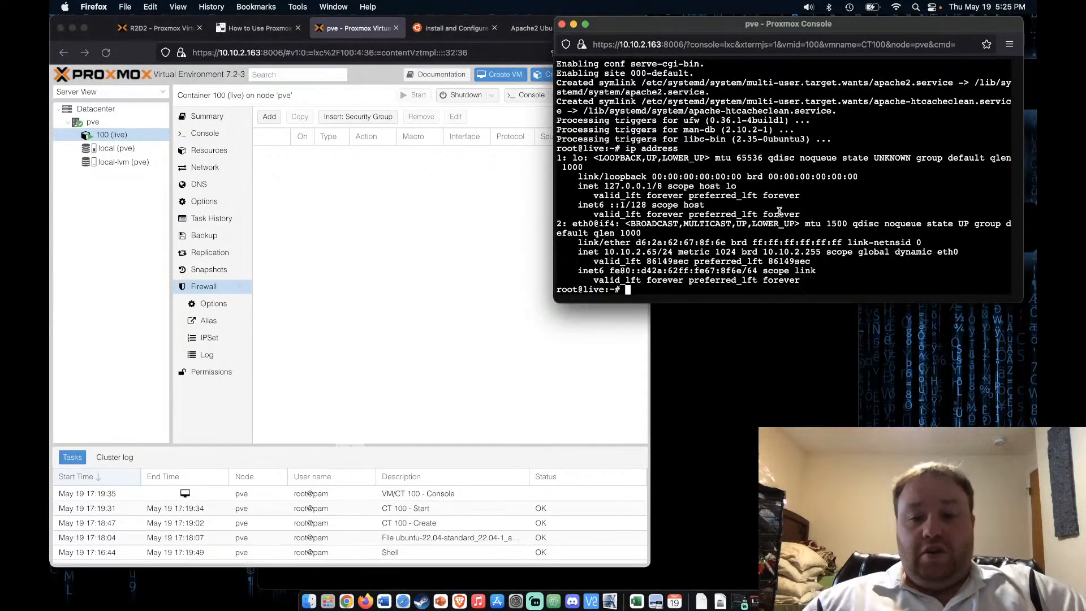
key(Up)
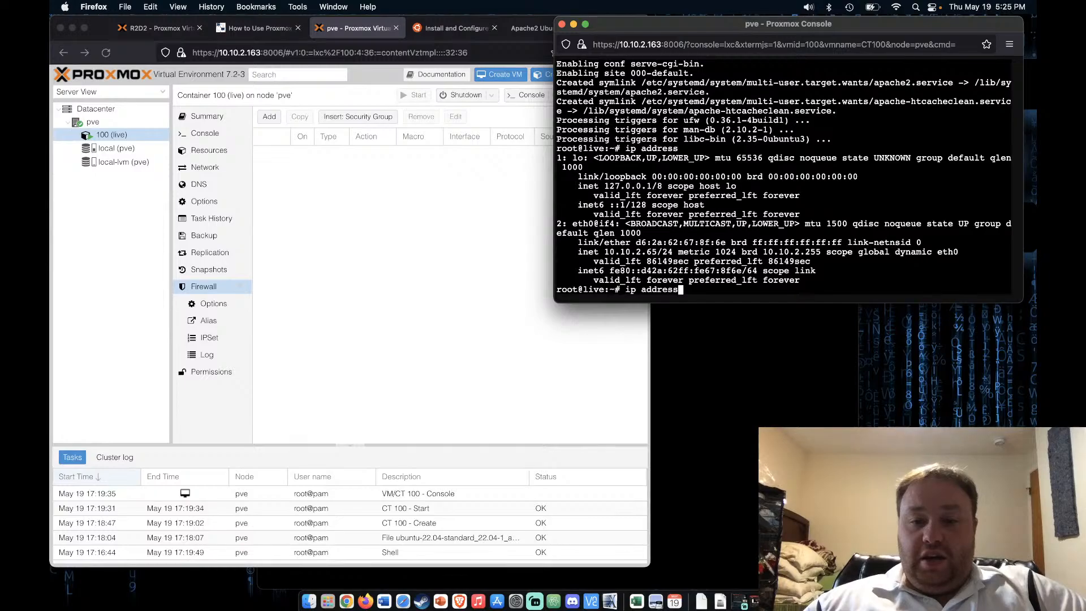
key(Up)
key(Up)
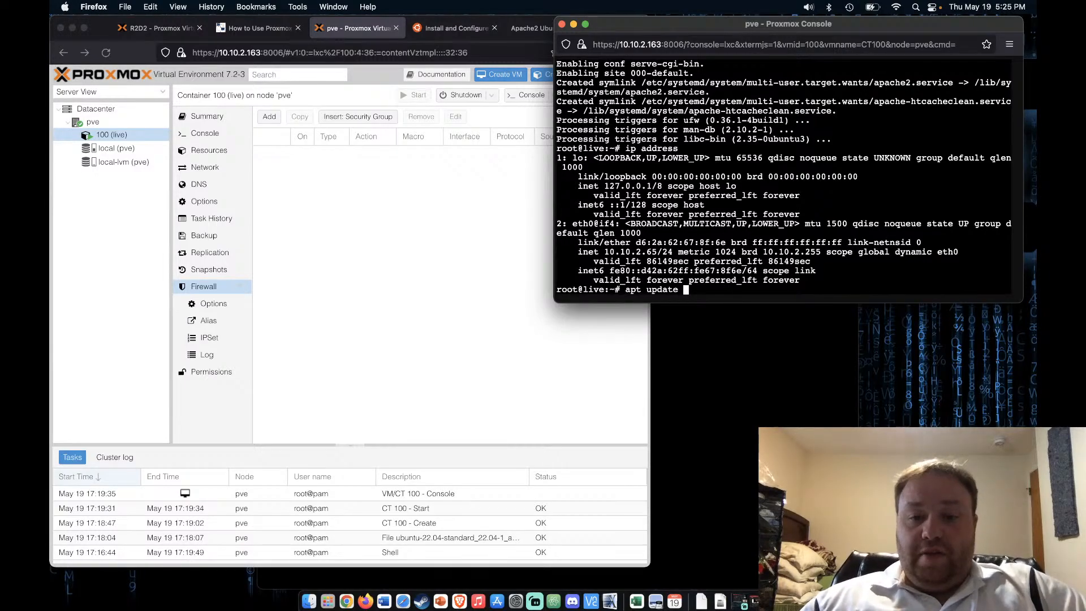
key(Return)
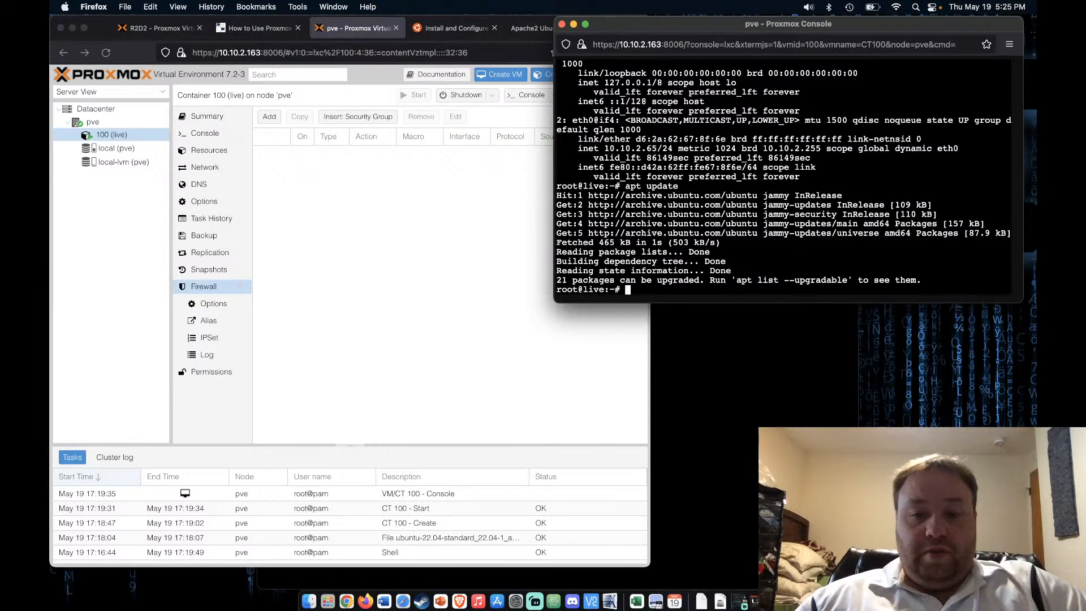
Reload the Apache2 page, then load 10.10.2.65 in a new tab to test the firewall
click(547, 28)
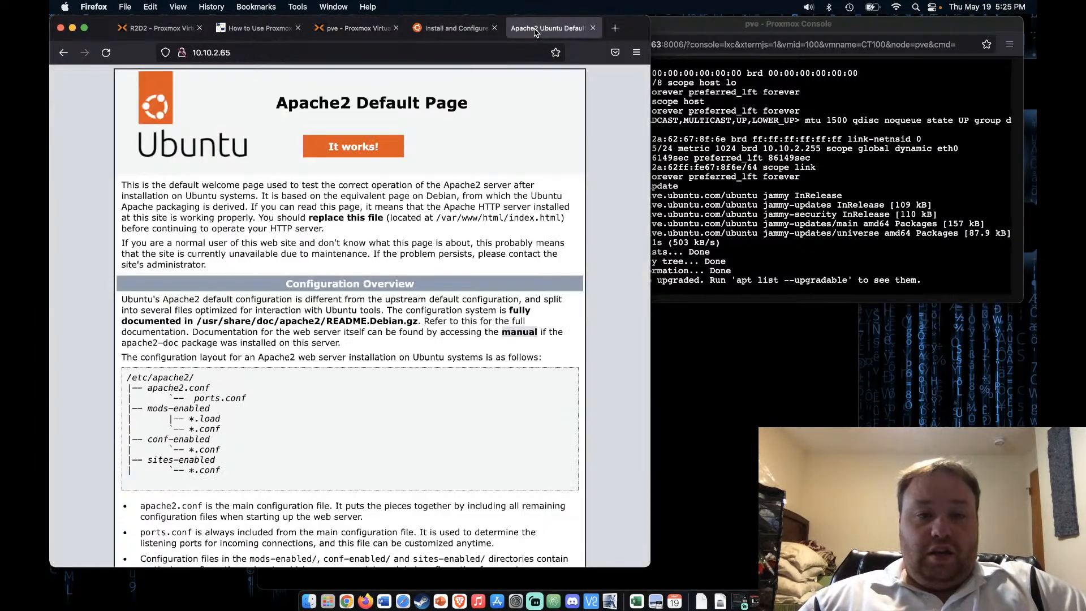
click(107, 52)
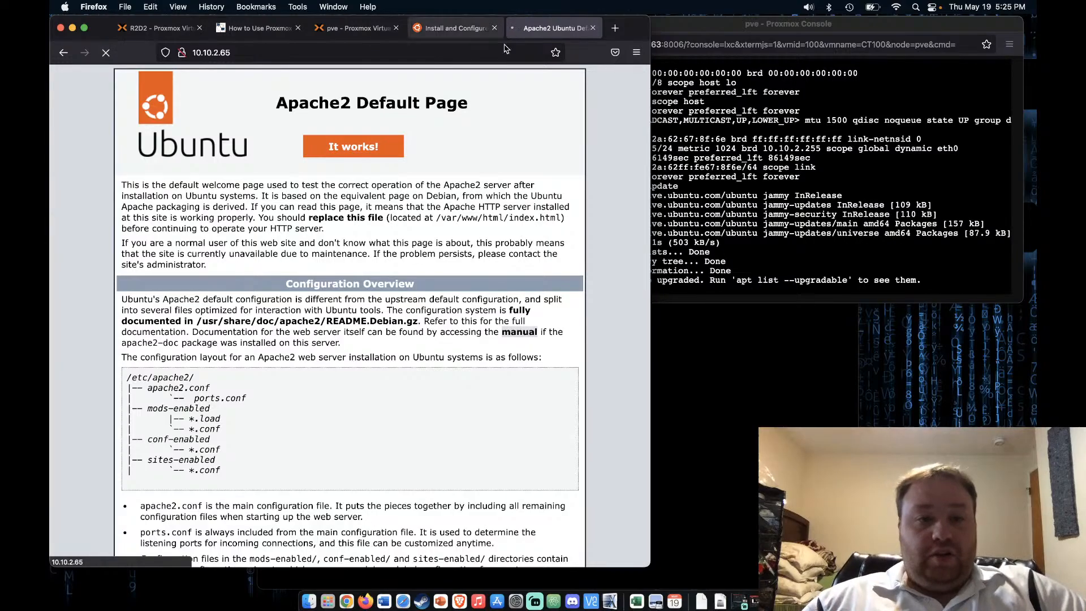
click(615, 28)
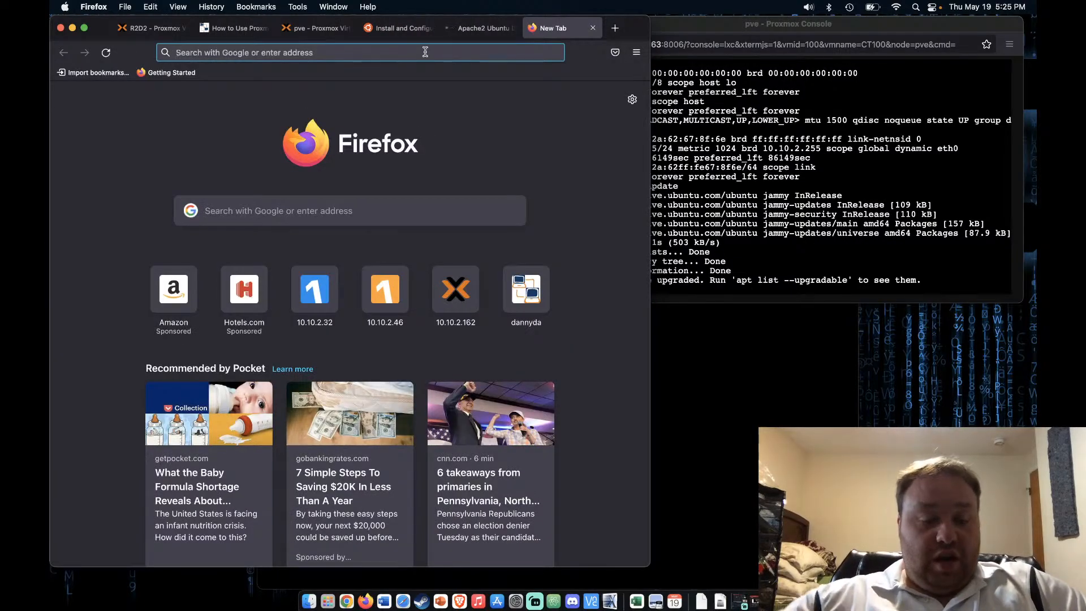
text(10)
key(Right)
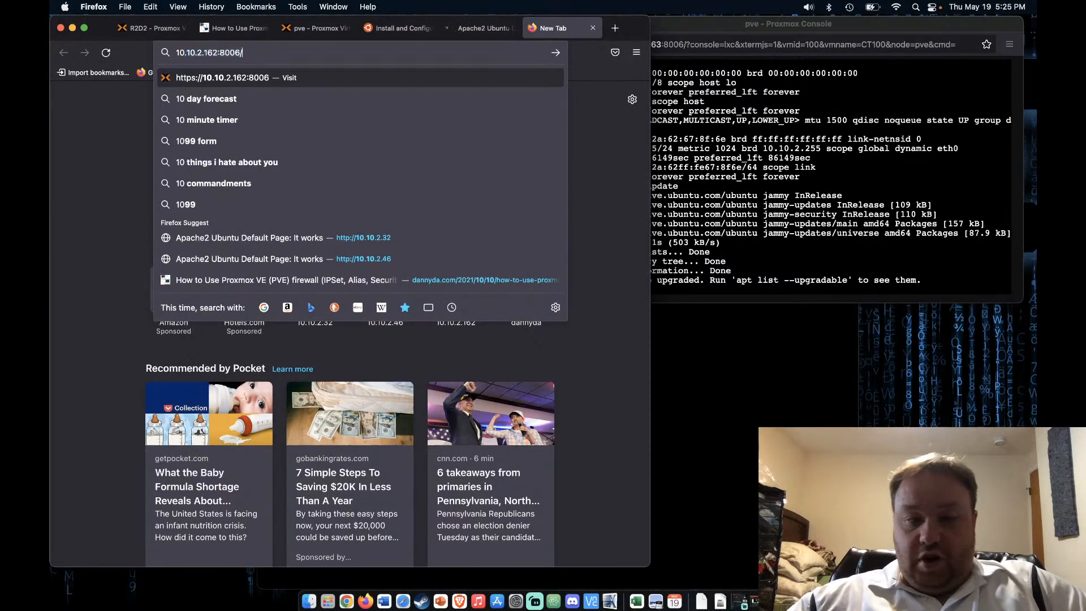
key(BackSpace)
key(BackSpace)
key(BackSpace)
key(BackSpace)
key(BackSpace)
key(BackSpace)
key(BackSpace)
key(BackSpace)
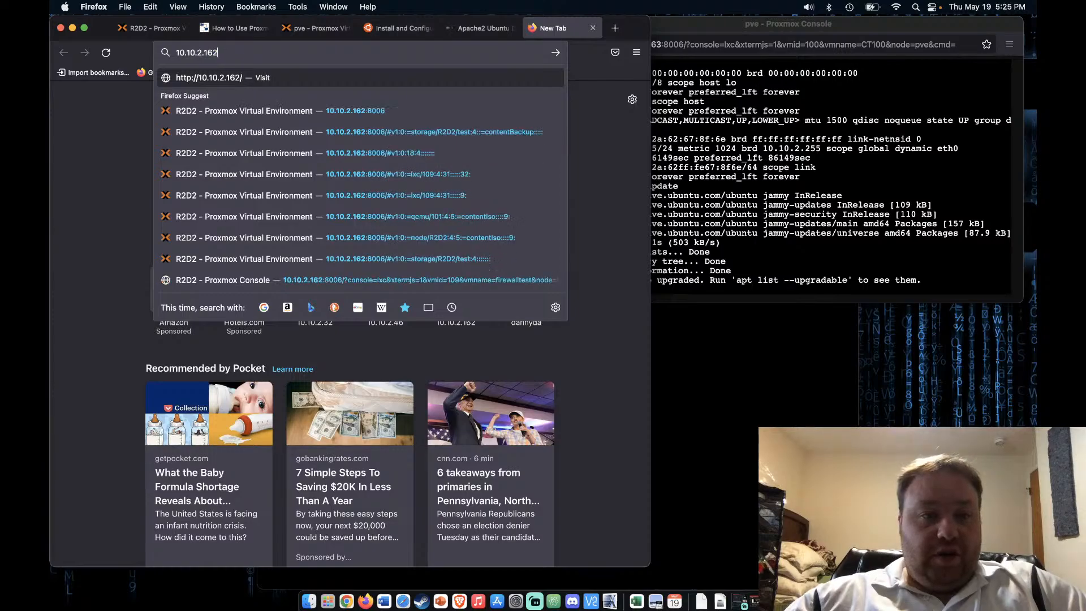
key(BackSpace)
text(65)
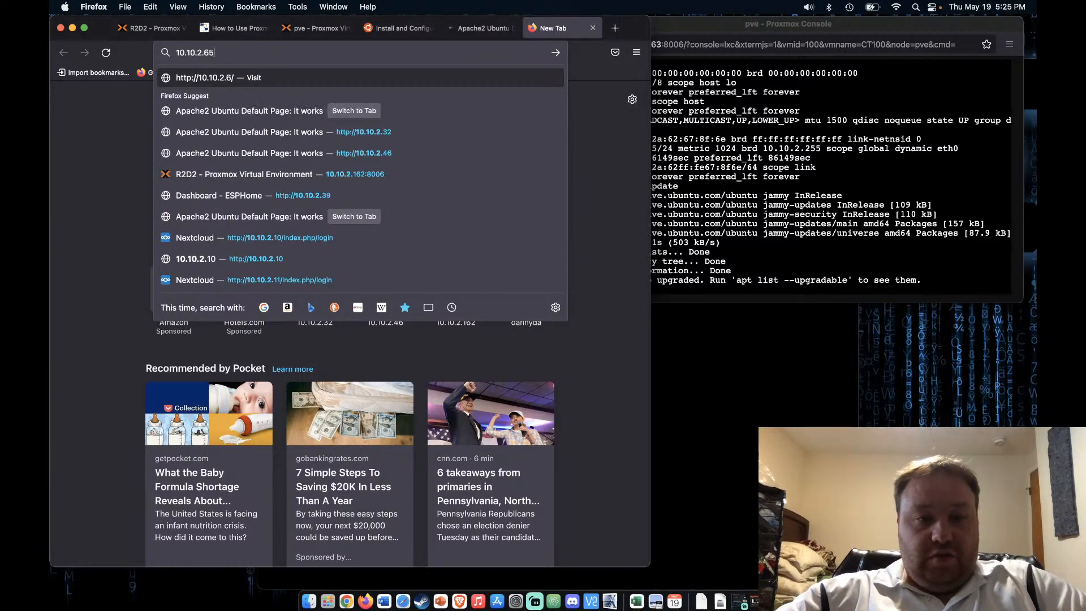
key(Return)
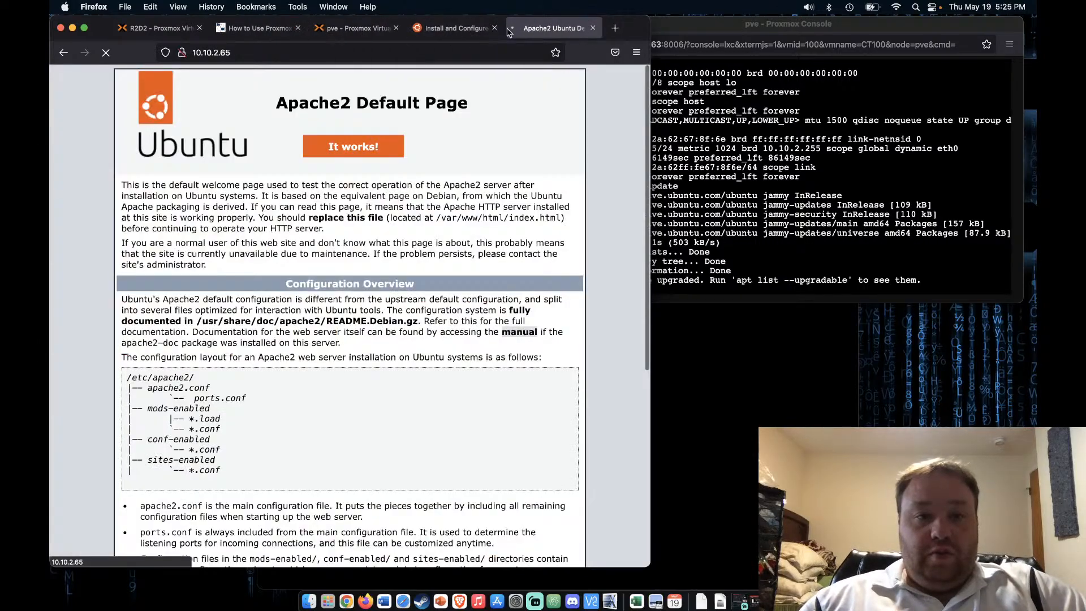
Turn off container 100's firewall in its Proxmox VE firewall options
click(354, 28)
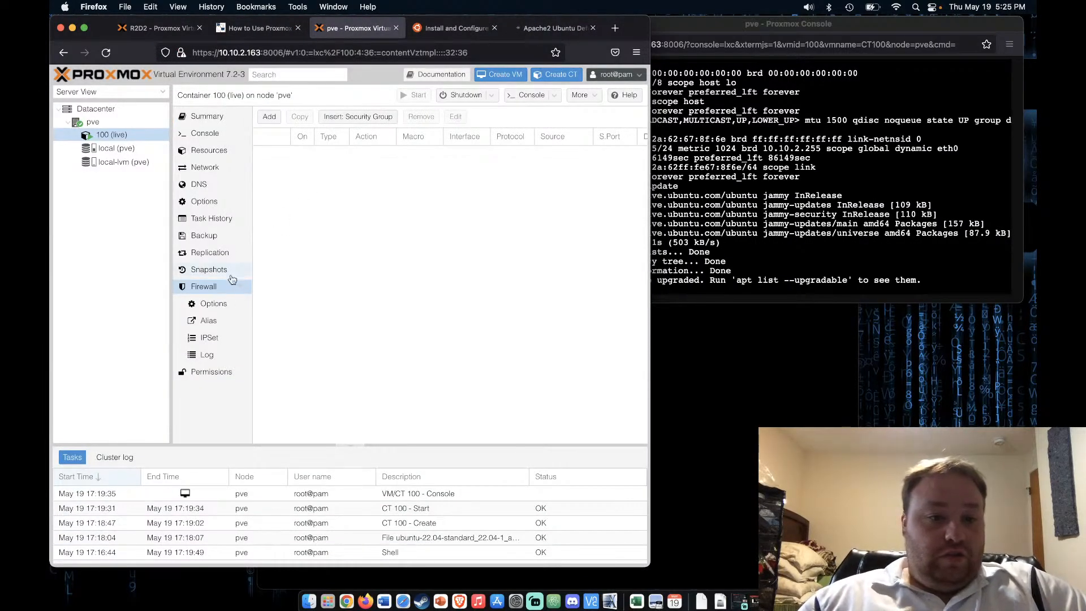
click(213, 303)
click(379, 140)
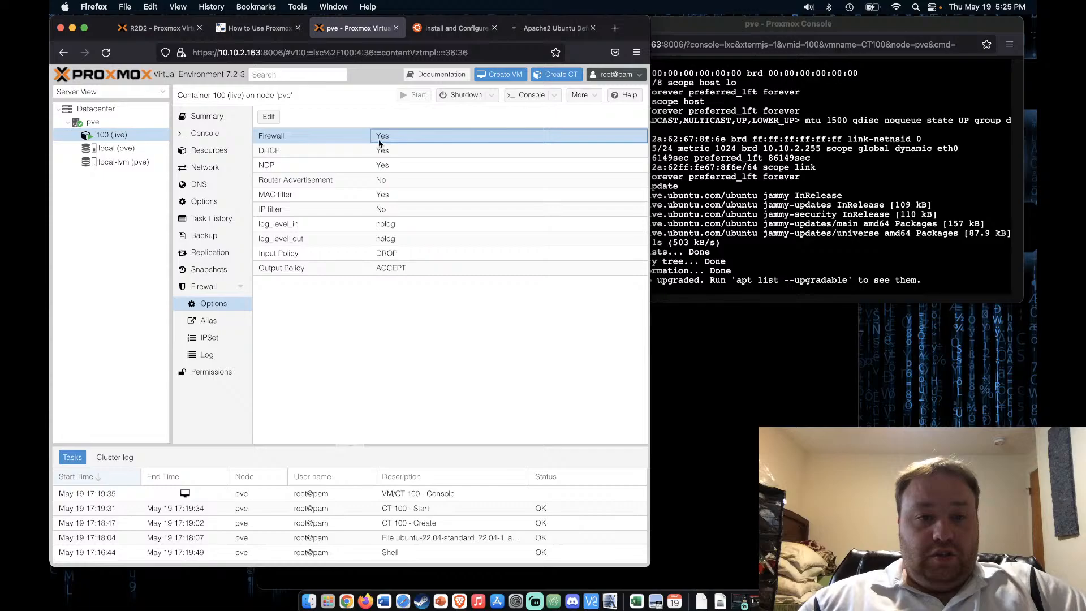
click(269, 116)
click(320, 314)
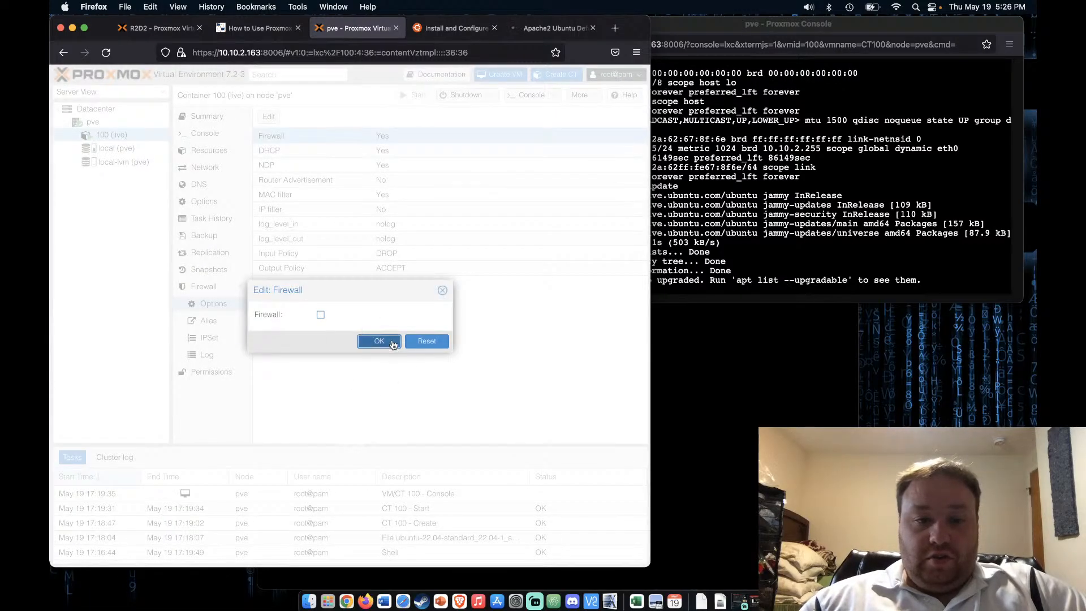
click(387, 341)
Reload the Apache2 page, tidy up the tabs, and load 10.10.2.65 in a fresh tab
click(554, 28)
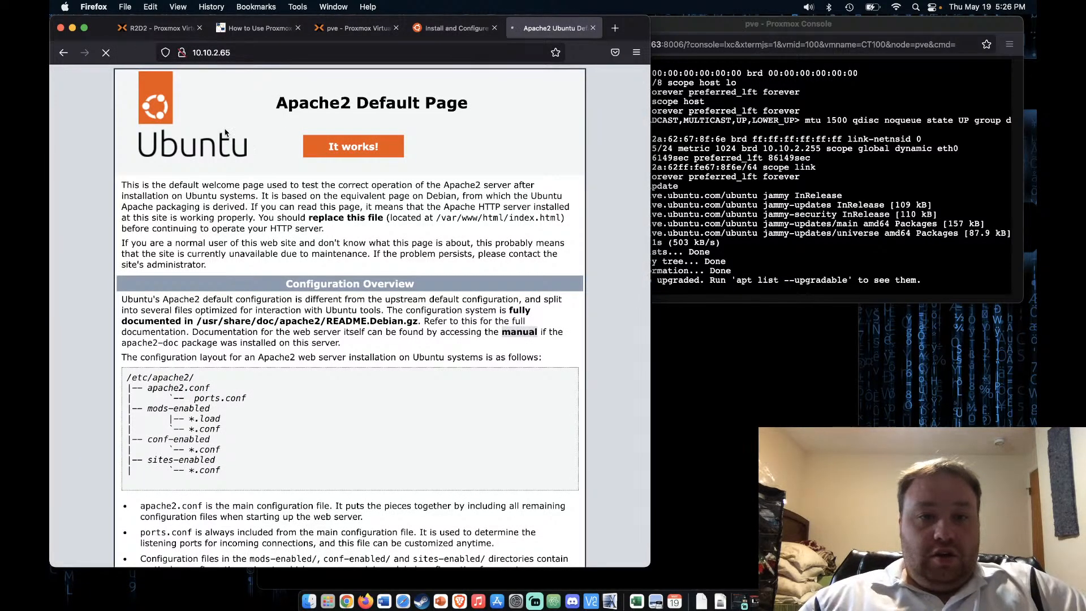
click(105, 53)
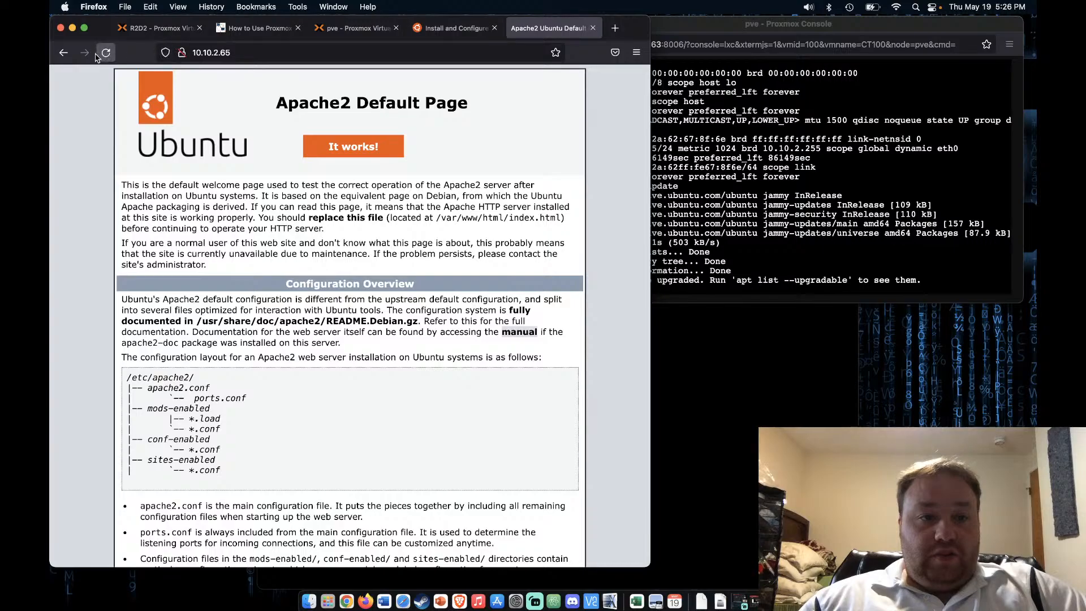
click(105, 53)
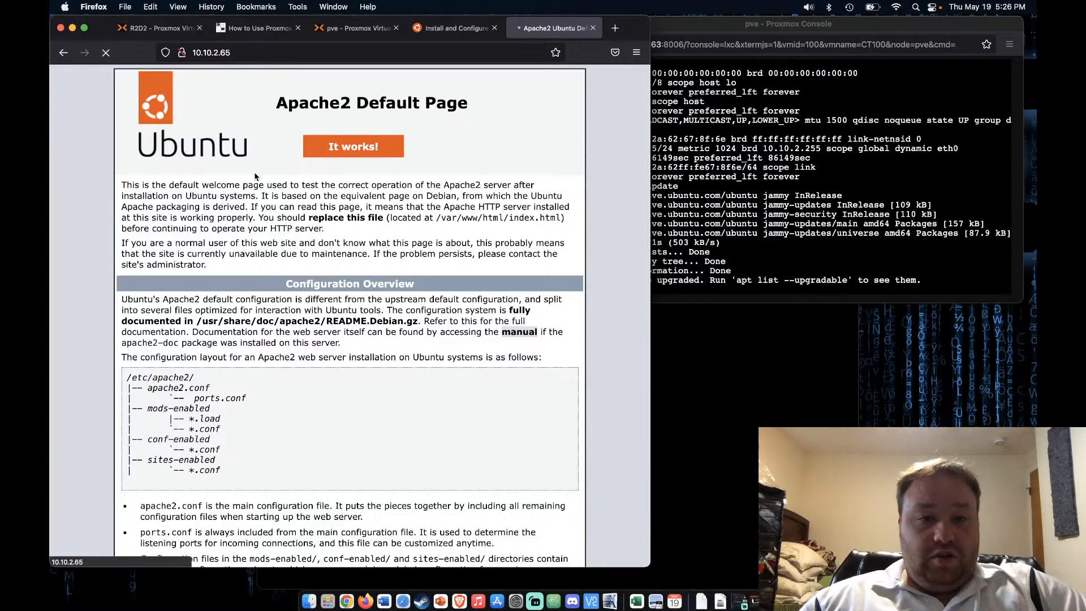
click(592, 28)
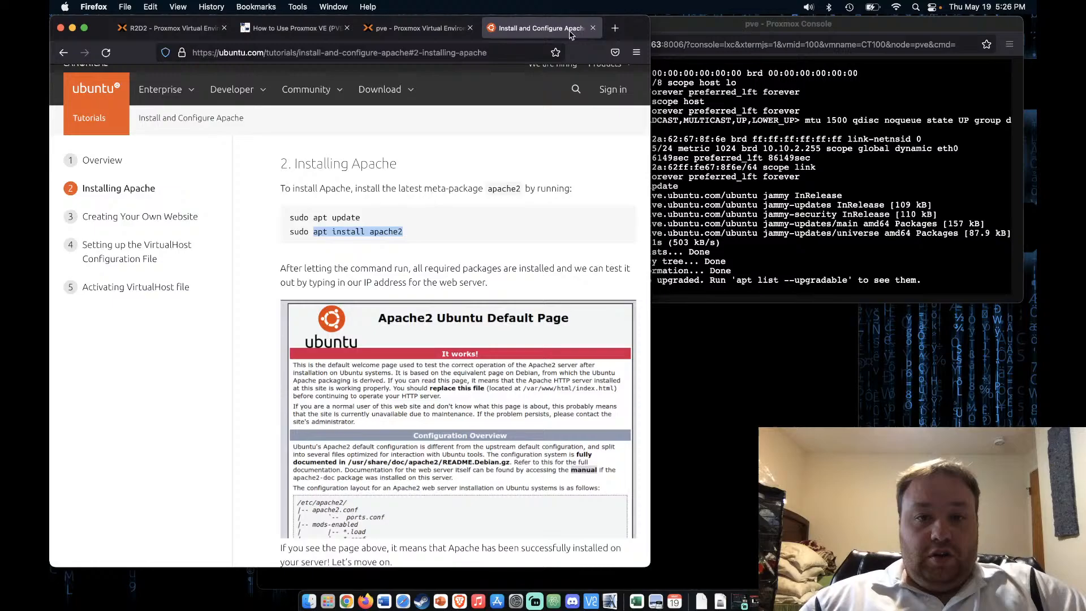
click(614, 27)
click(494, 28)
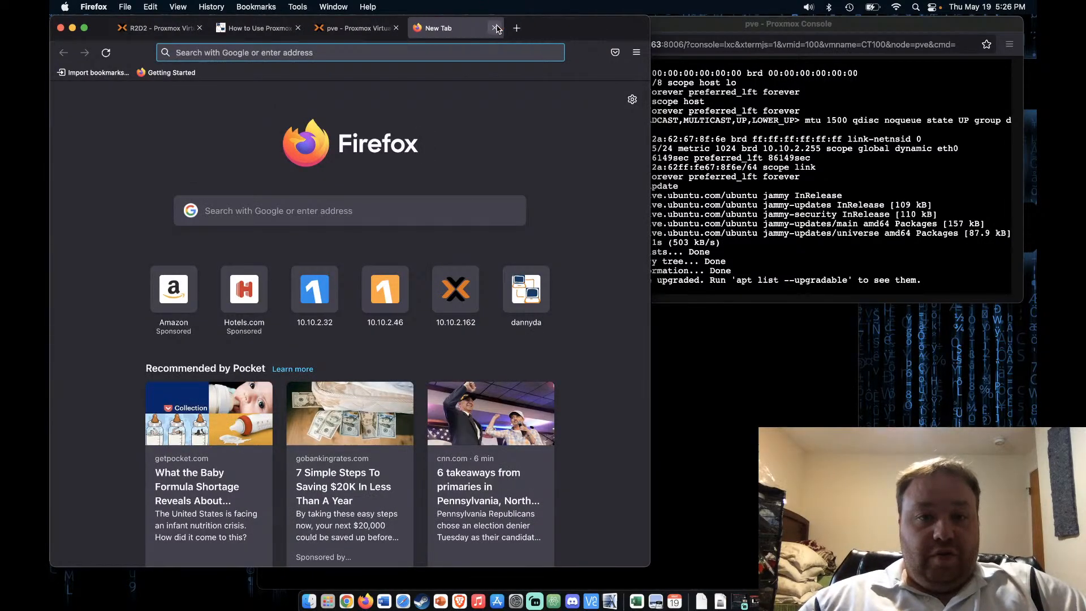
text(10)
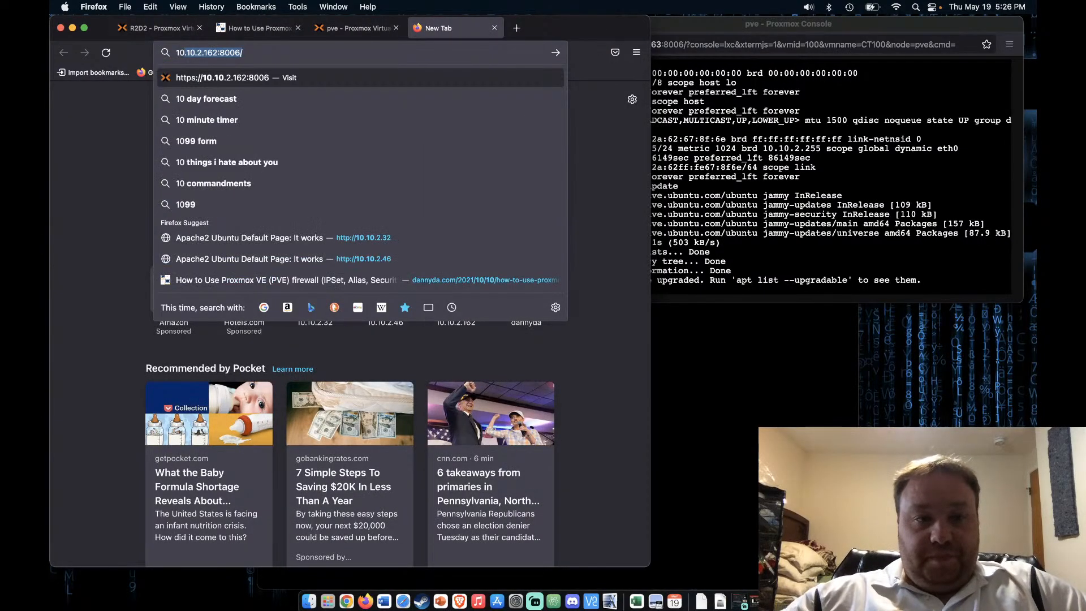
text(.10.2.)
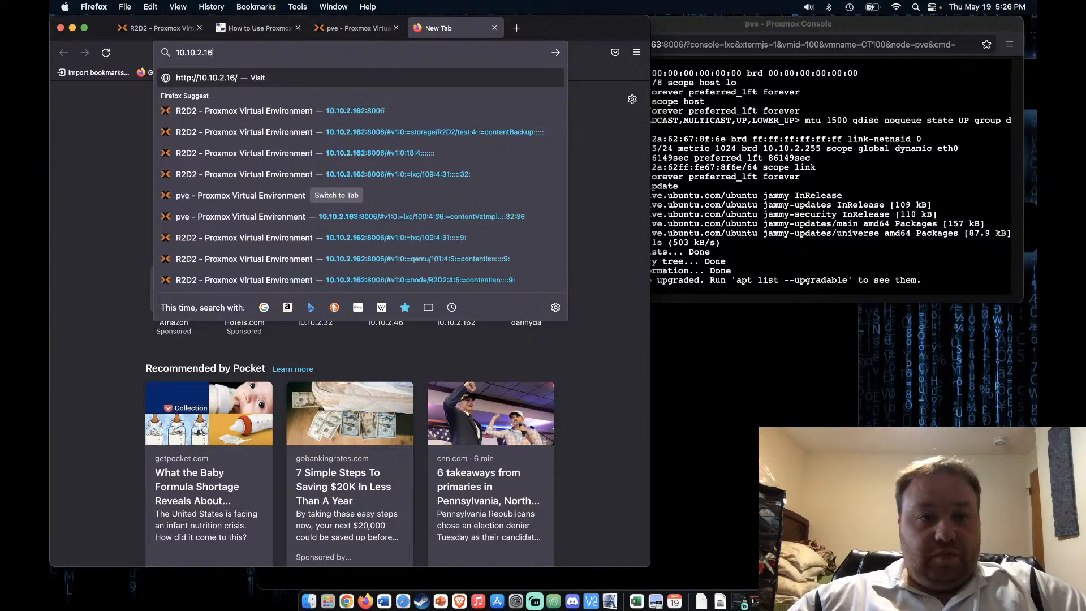
text(65)
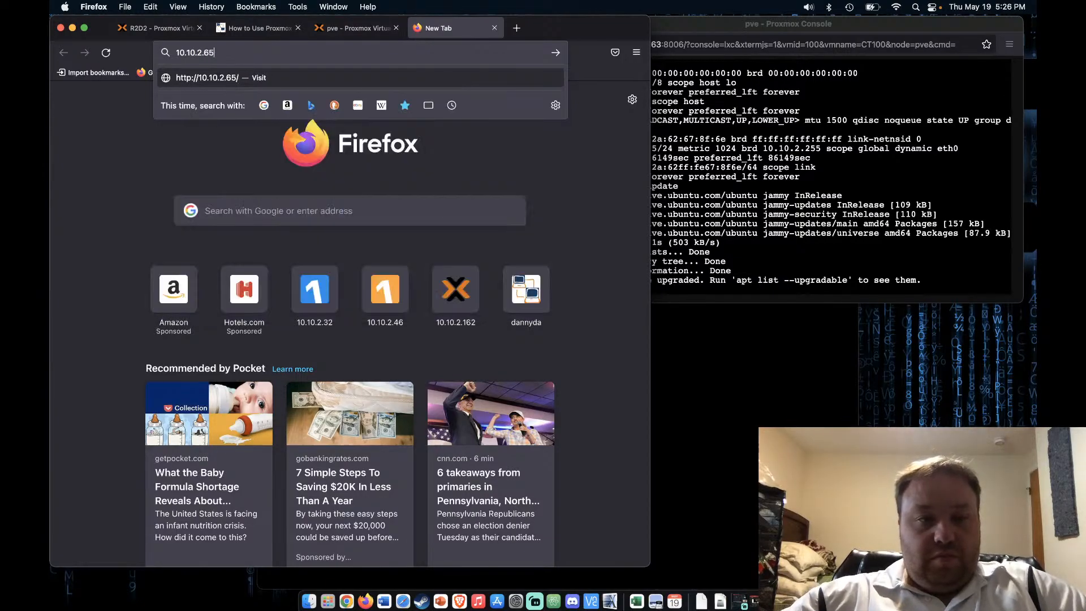
key(Return)
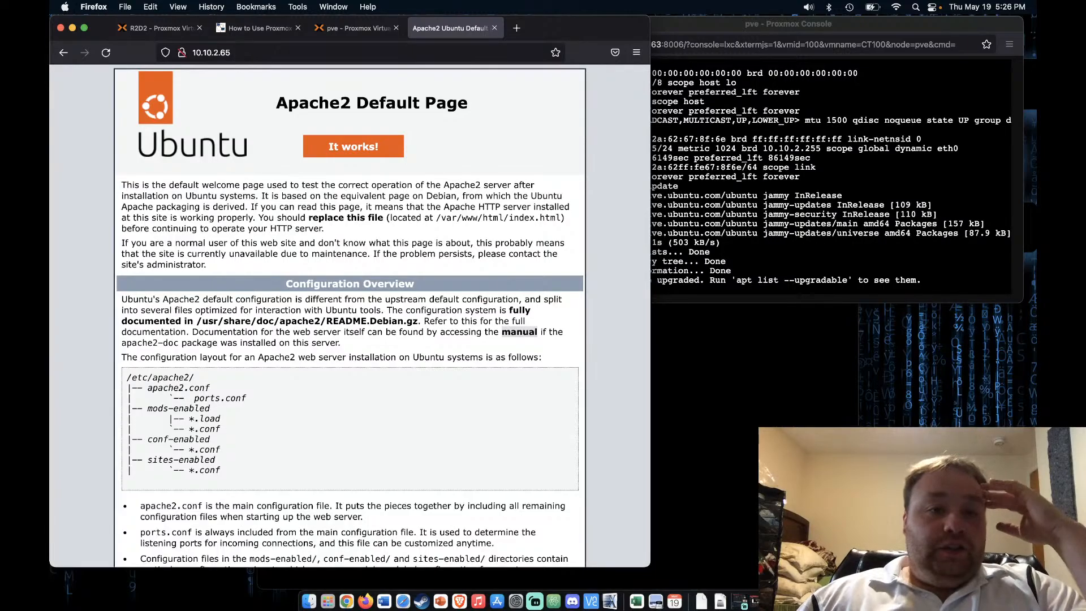
Return to the Proxmox VE tab showing container 100's firewall options with Firewall set to No
click(347, 30)
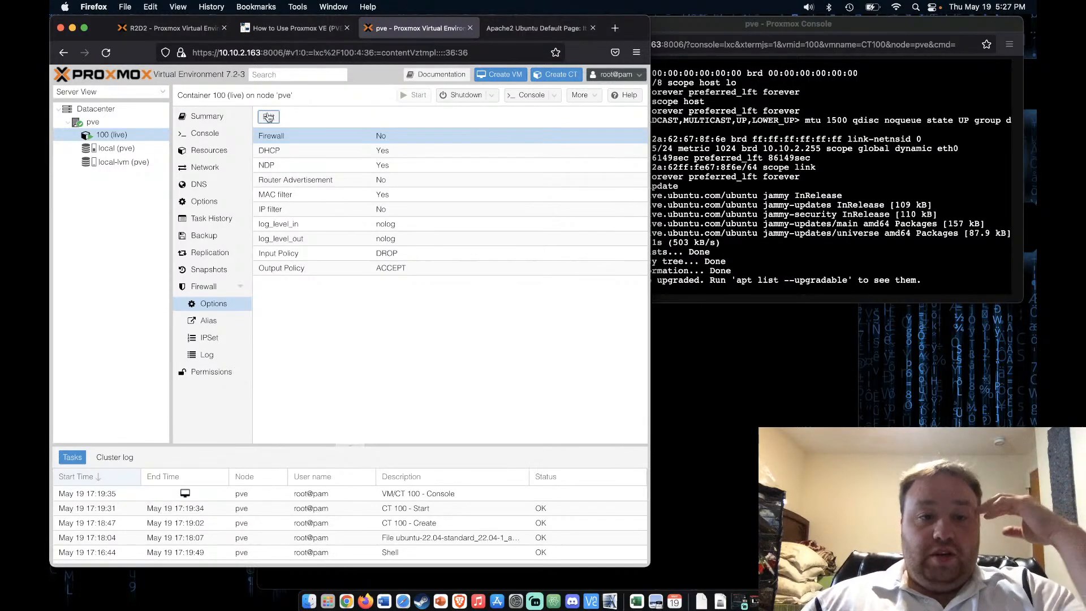
click(297, 29)
scroll(281, 259, down, 5)
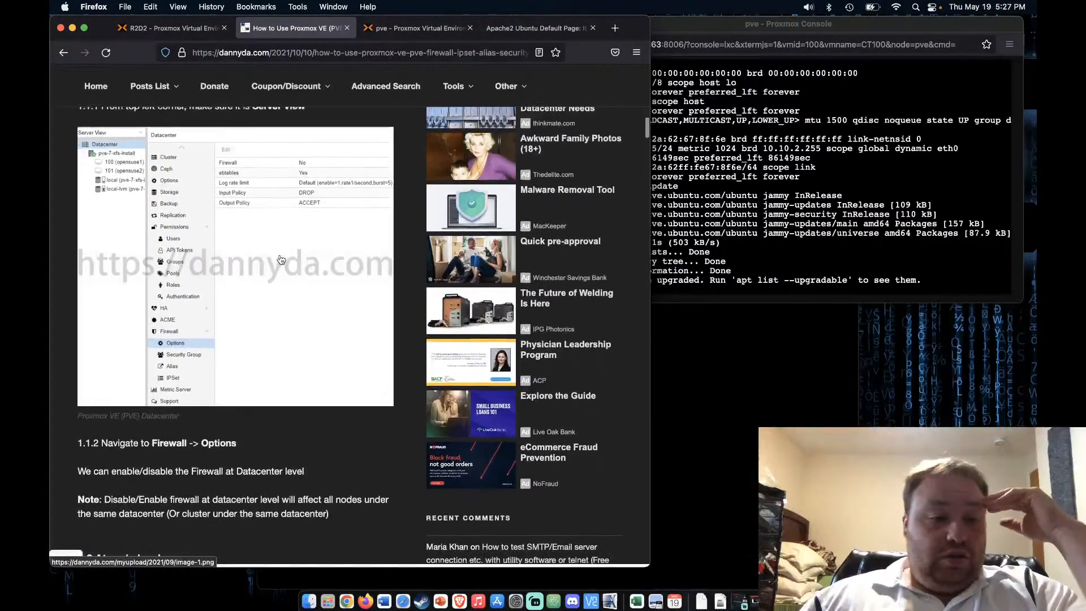
scroll(282, 259, down, 3)
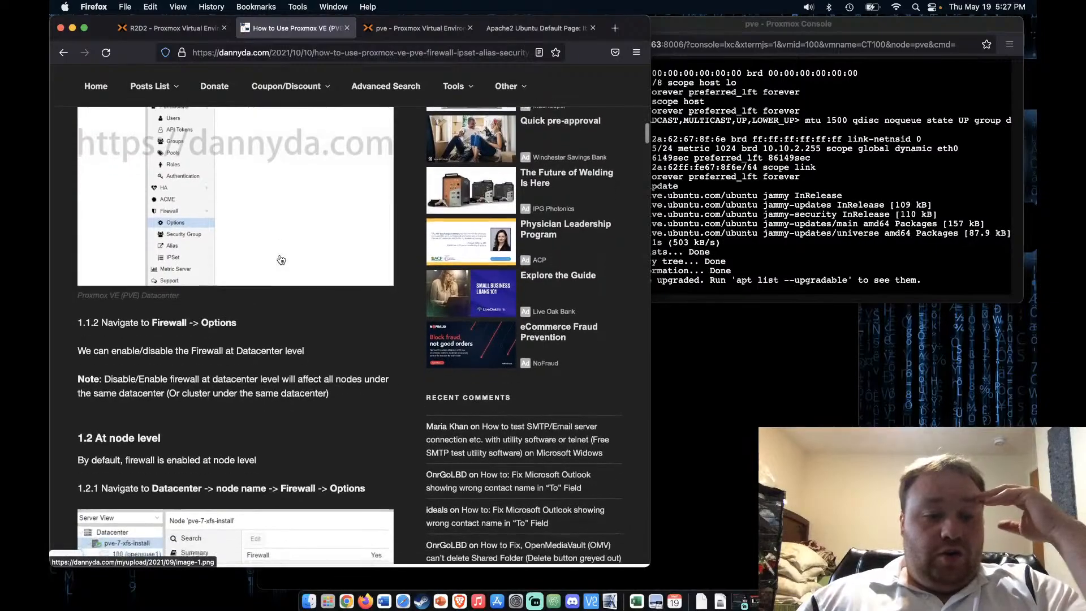
scroll(281, 259, down, 8)
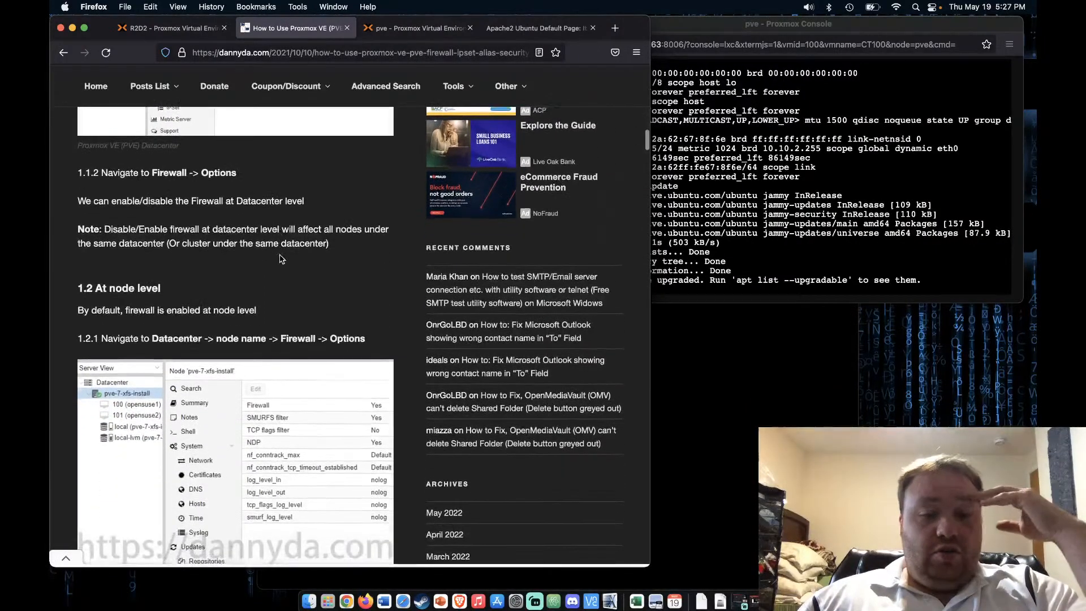
scroll(280, 259, down, 6)
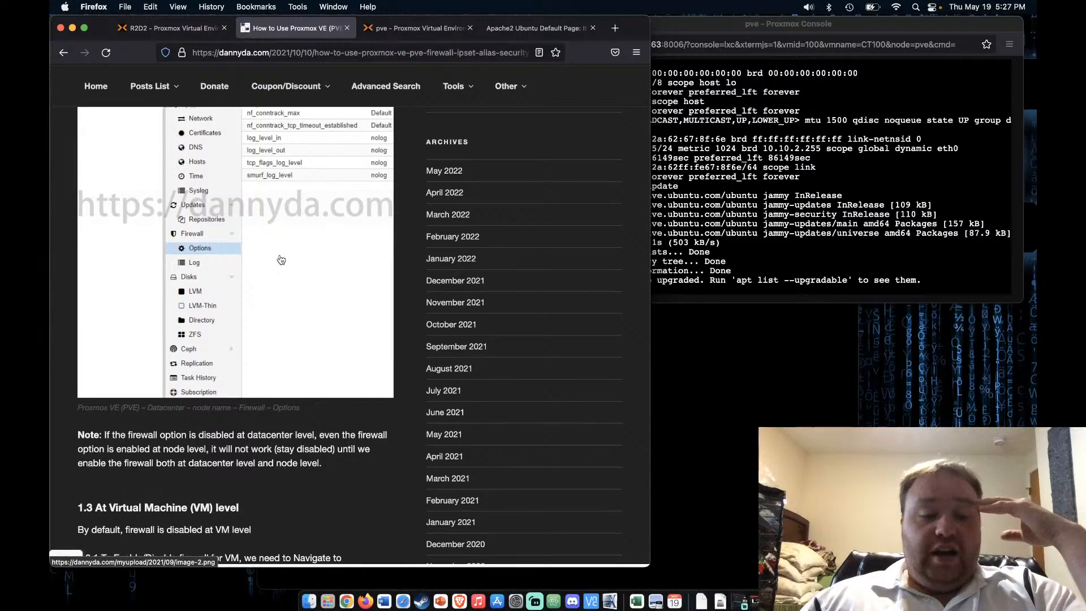
scroll(281, 259, down, 6)
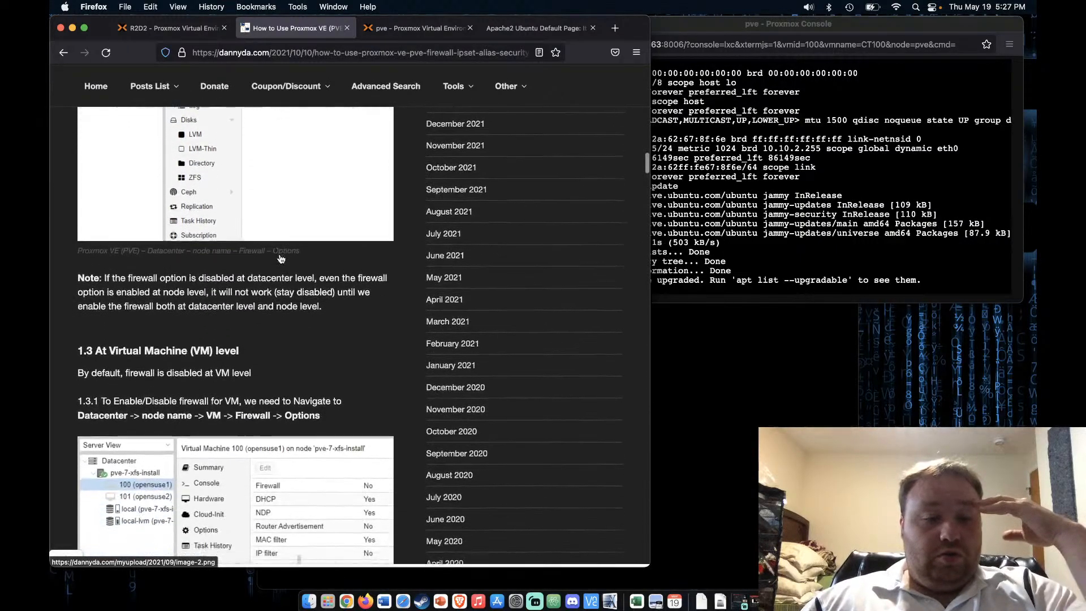
click(418, 28)
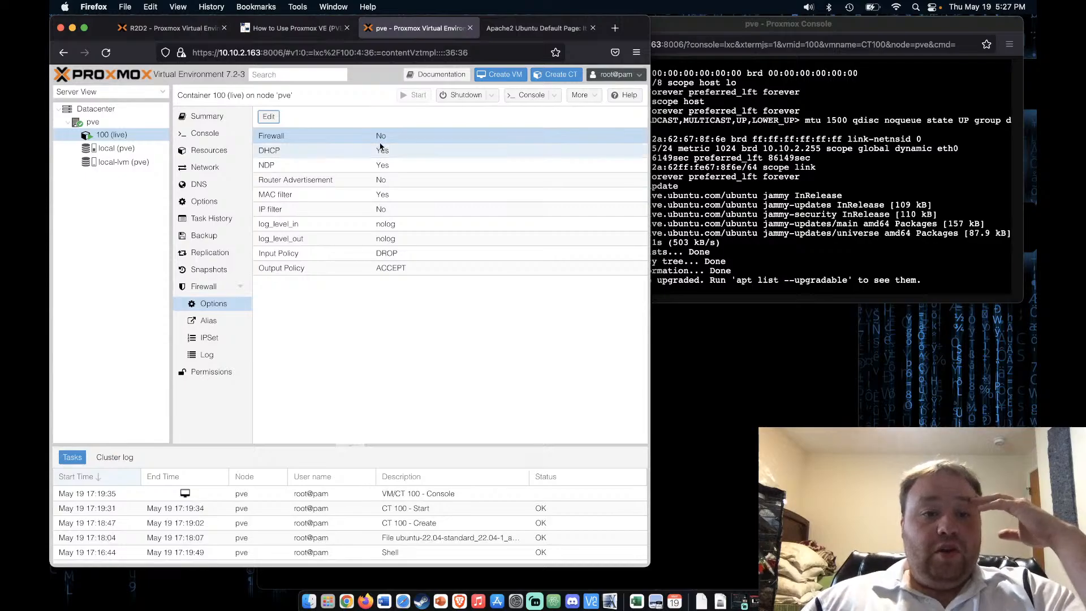
Turn container 100's firewall back on so Firewall reads Yes
click(269, 117)
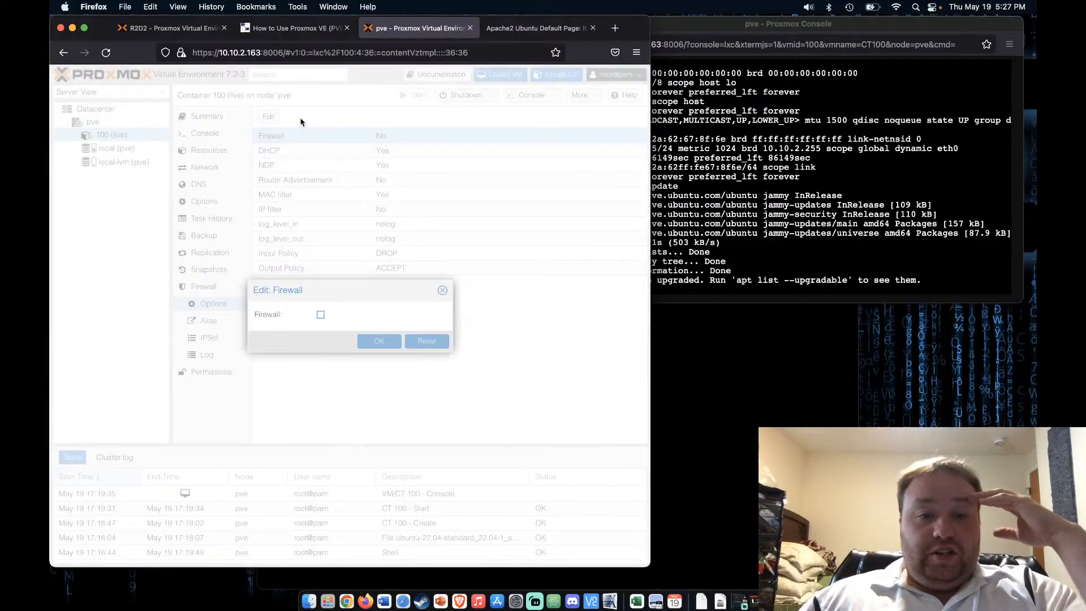
click(321, 315)
click(379, 340)
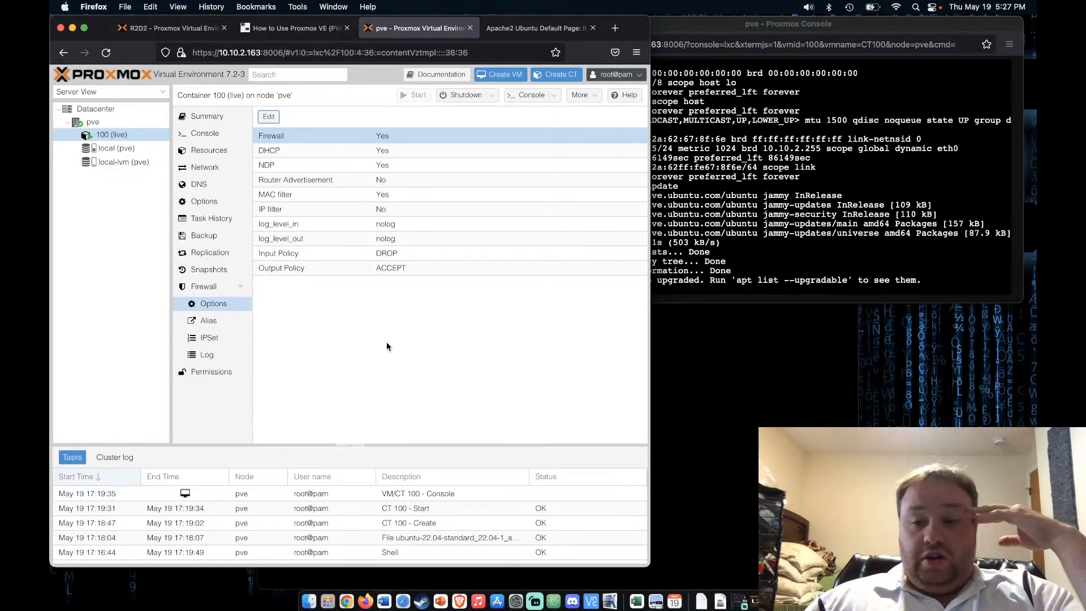
click(497, 29)
Scroll the dannyda.com guide down to section 4, creating firewall rules for a VM
click(286, 33)
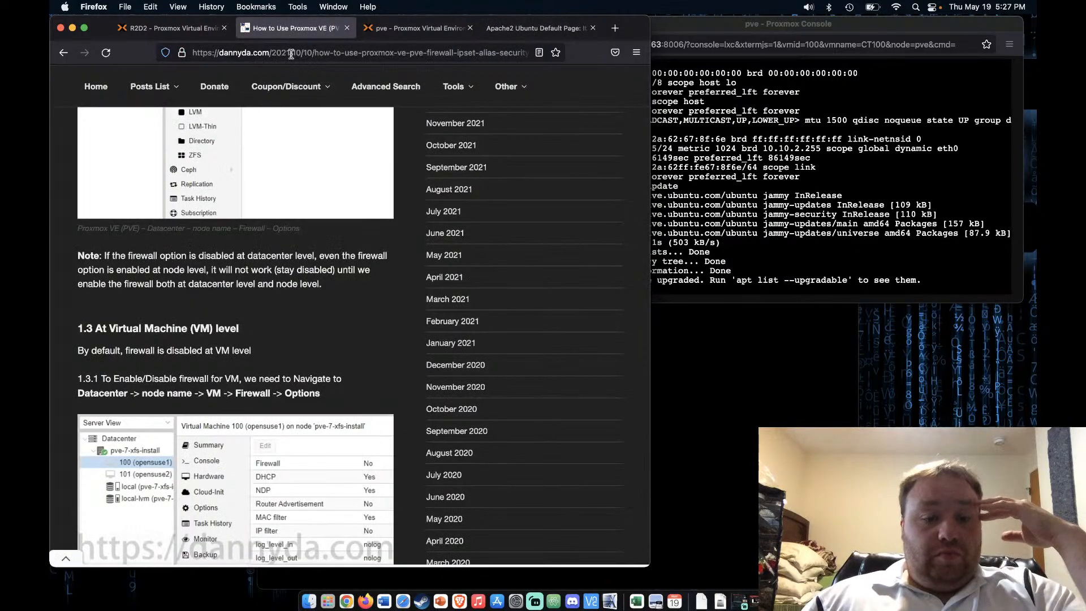
scroll(288, 282, down, 2)
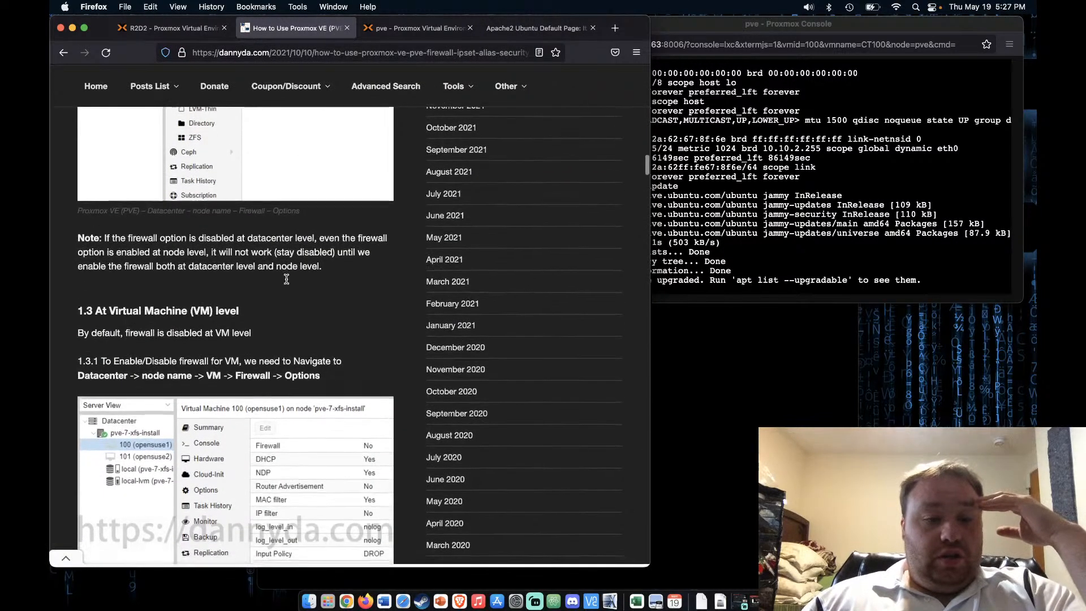
scroll(227, 433, down, 8)
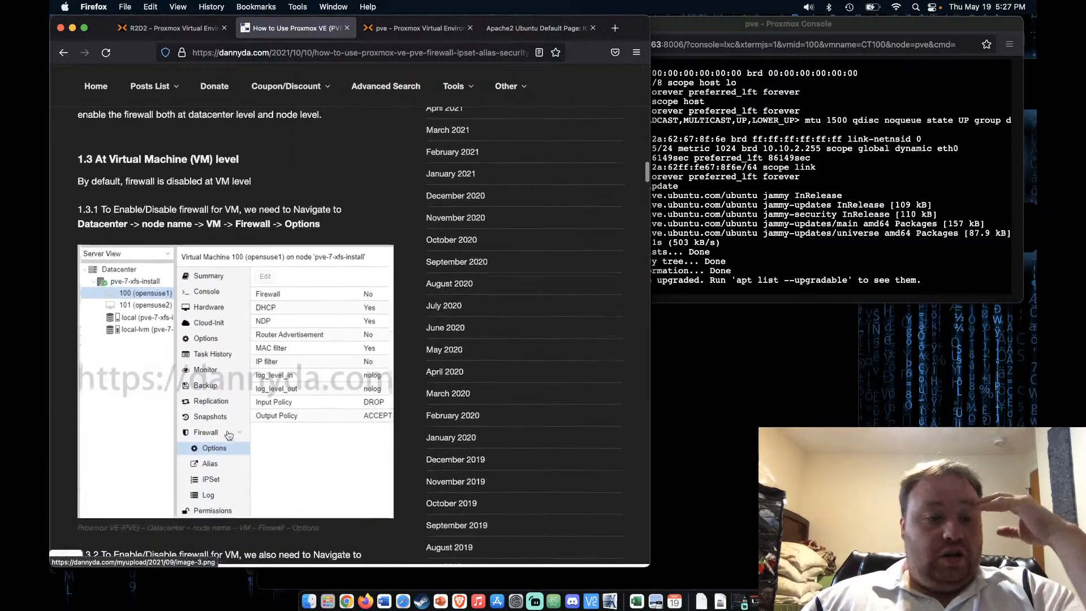
scroll(227, 434, down, 4)
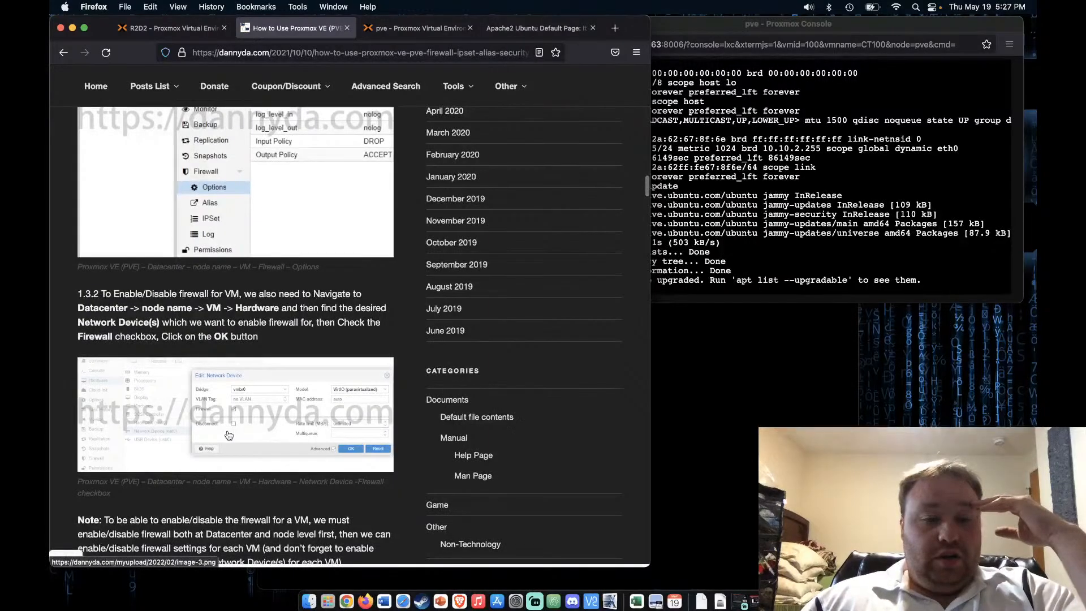
scroll(228, 435, down, 3)
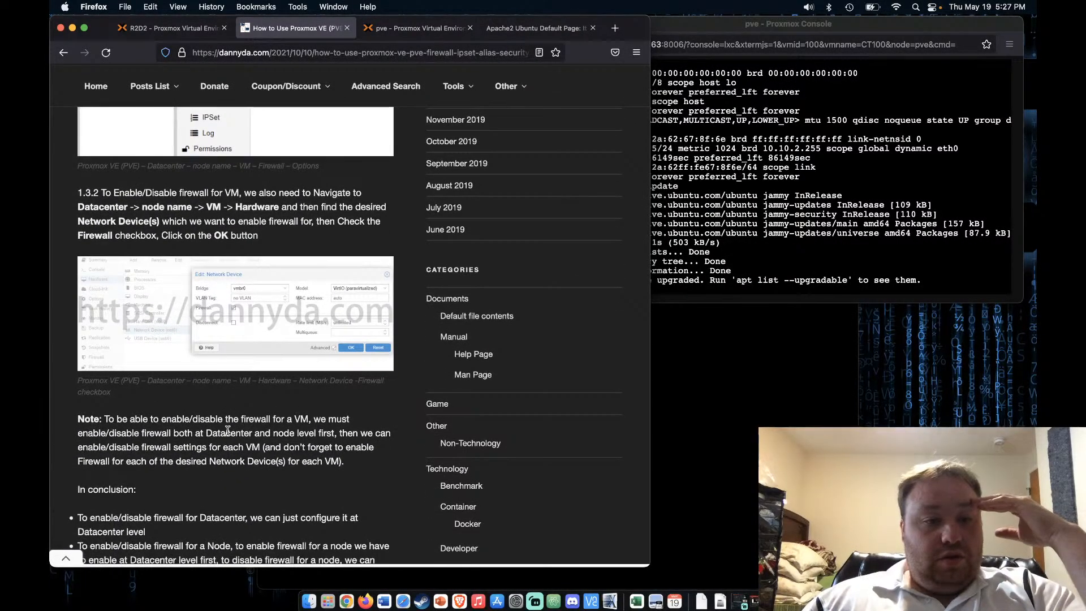
scroll(228, 432, down, 2)
scroll(227, 434, down, 1)
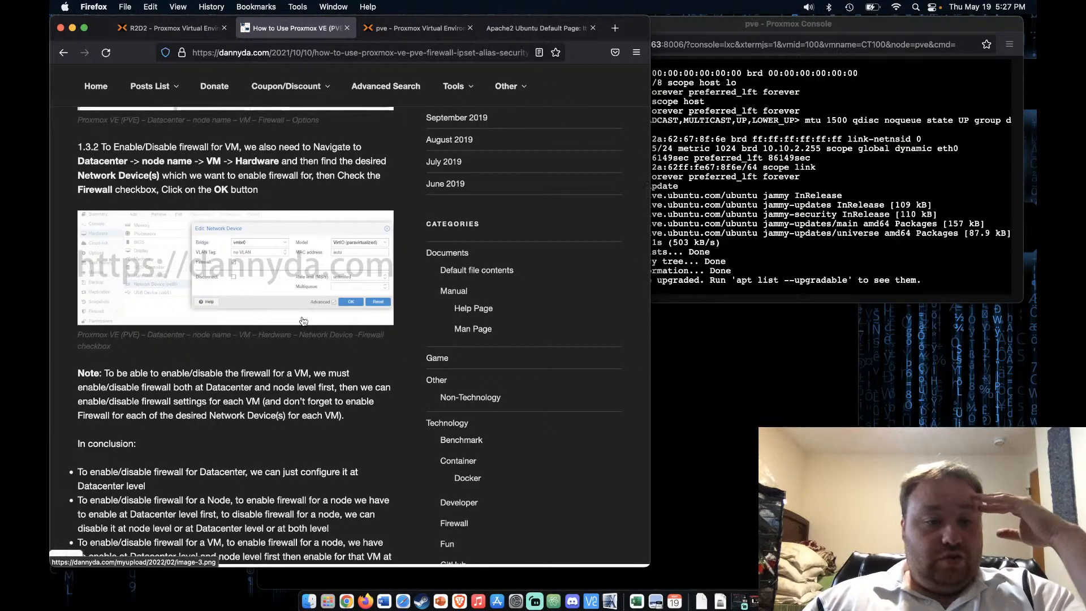
scroll(305, 316, down, 1)
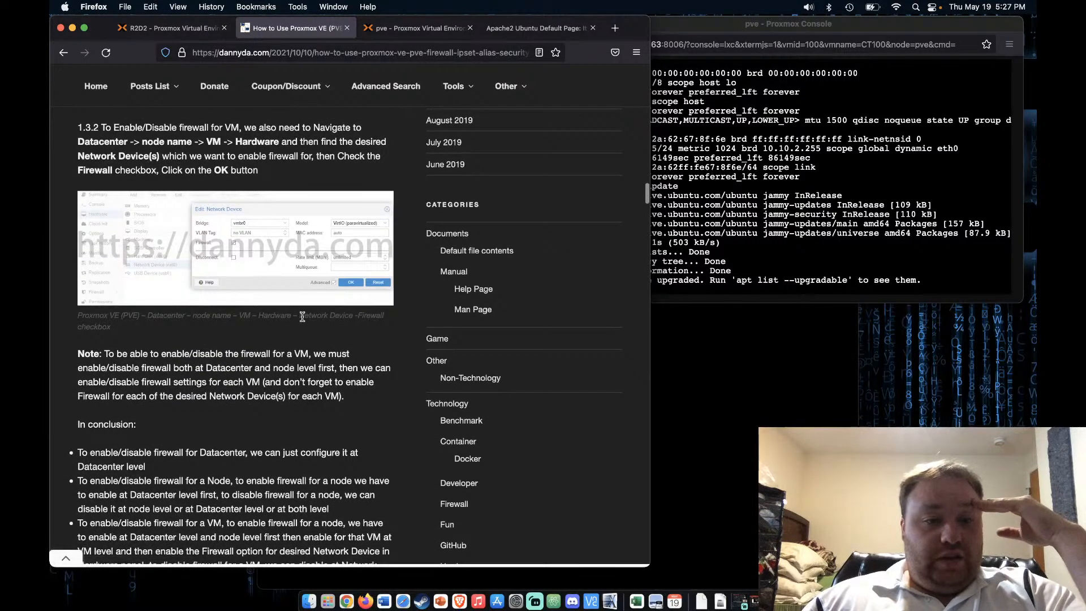
scroll(303, 316, down, 5)
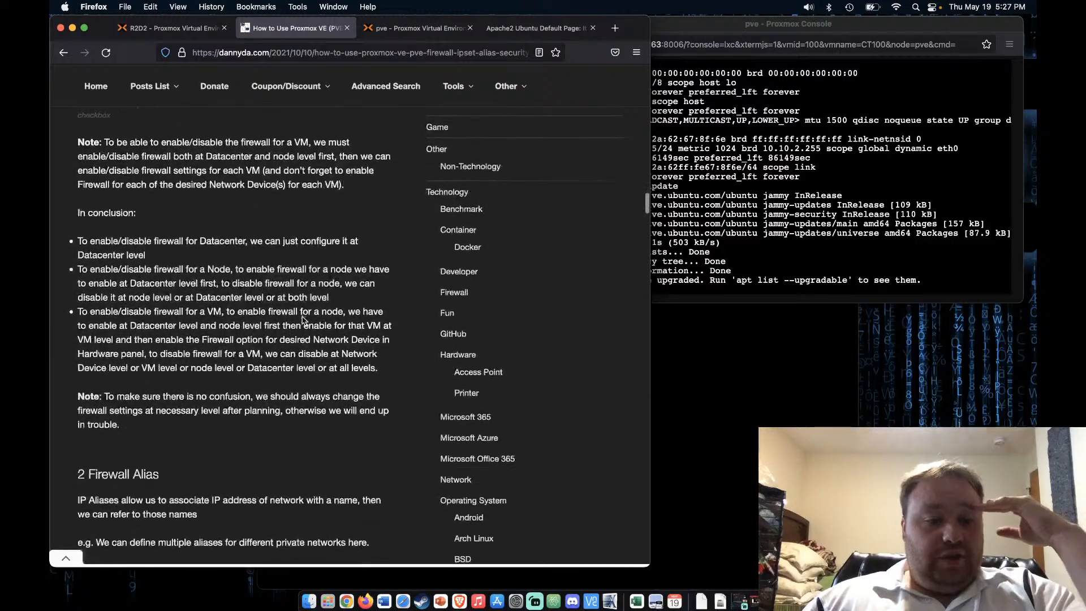
scroll(302, 319, down, 4)
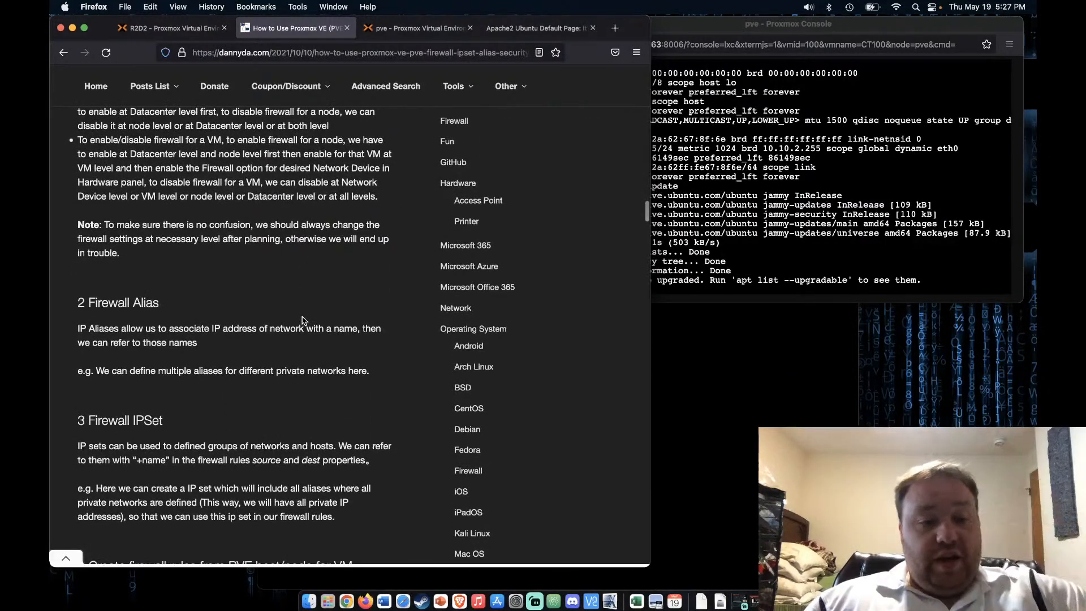
scroll(302, 320, down, 1)
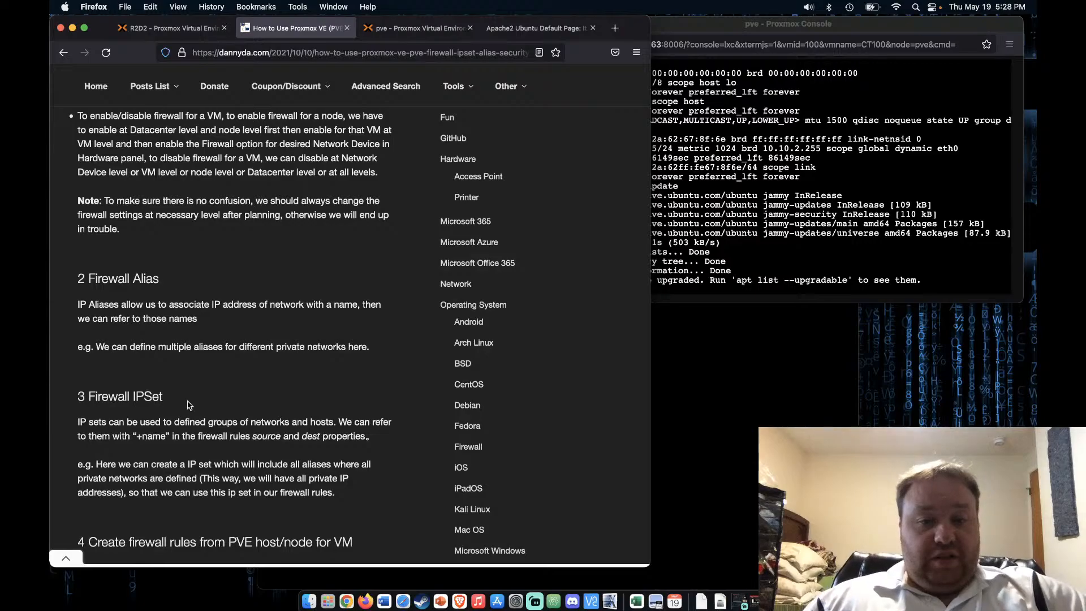
scroll(189, 405, down, 1)
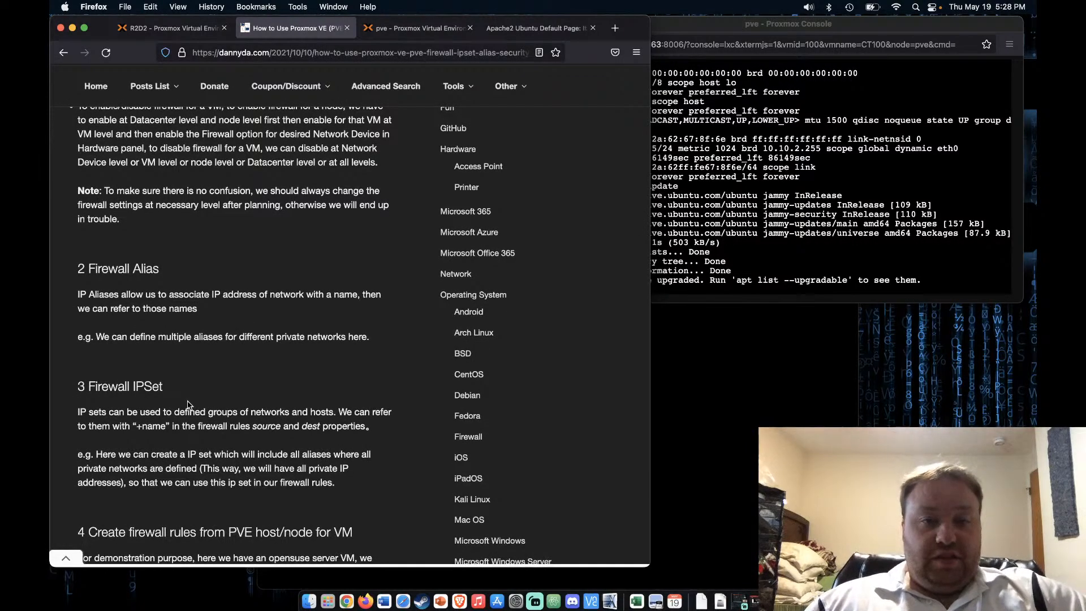
scroll(189, 405, down, 2)
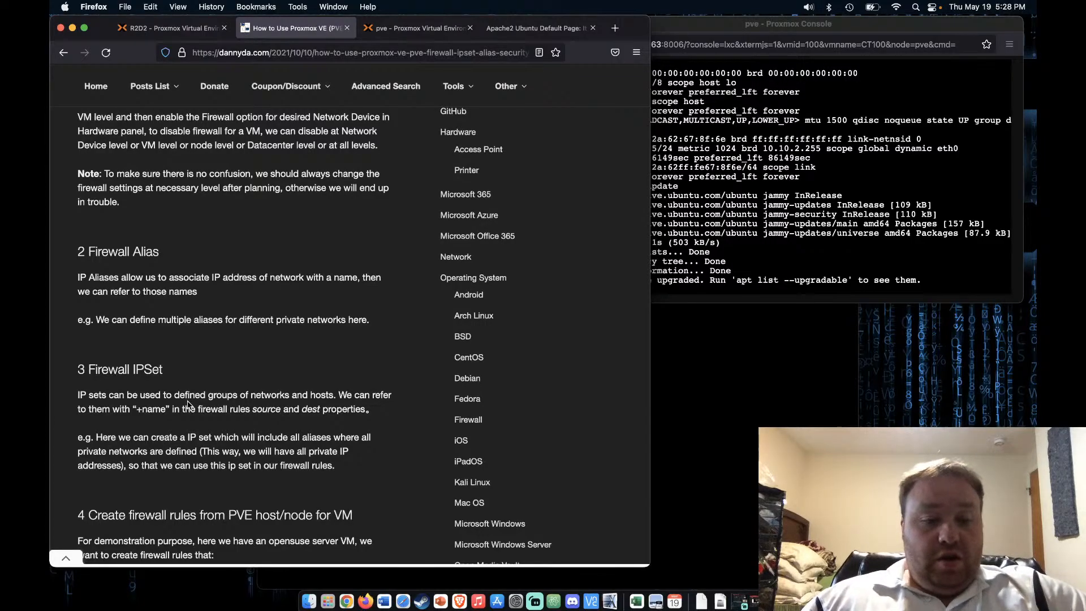
scroll(189, 405, down, 5)
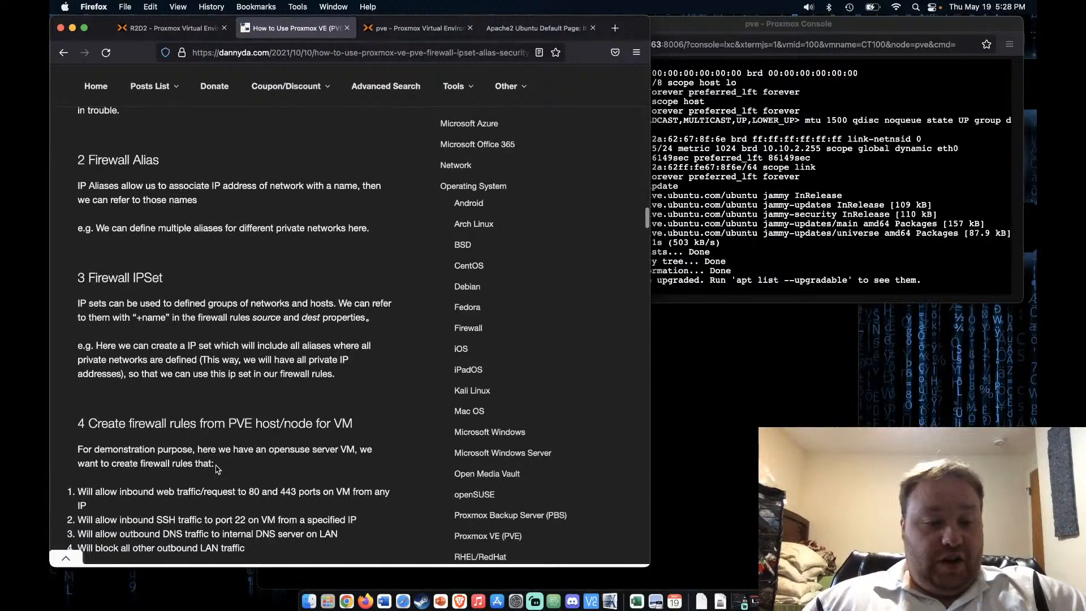
scroll(216, 470, down, 8)
scroll(215, 469, down, 4)
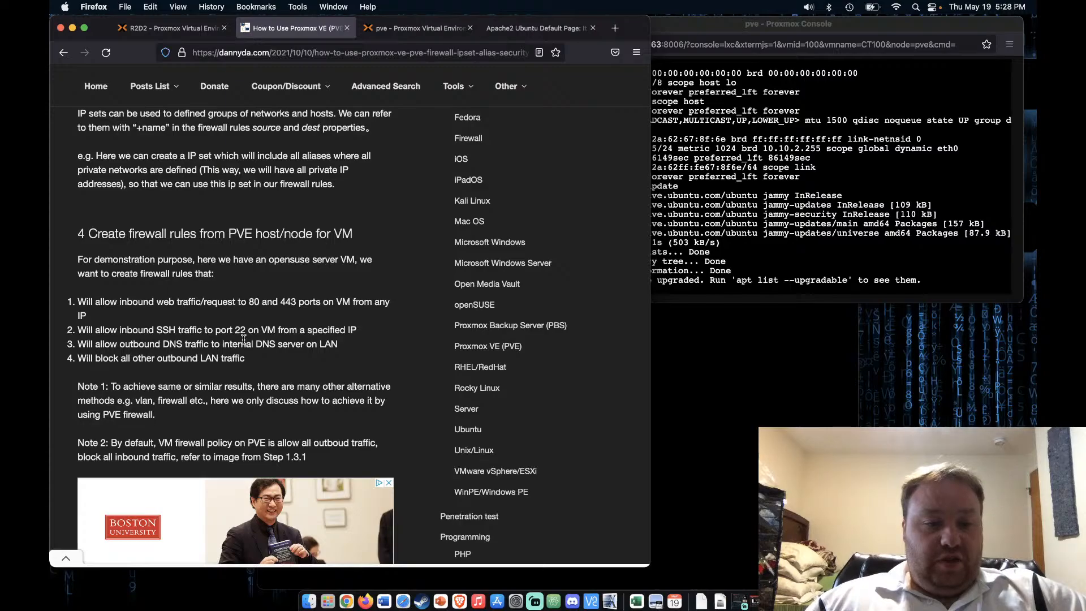
Scroll the guide down to section 4.1, Create IP Alias at Datacenter level
scroll(244, 339, down, 3)
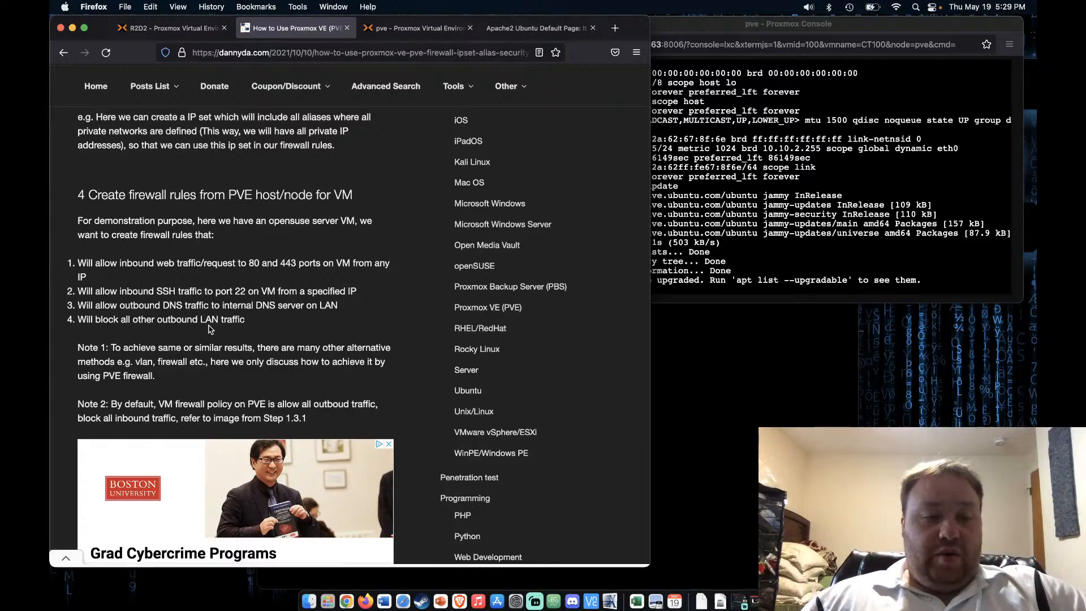
scroll(209, 328, down, 2)
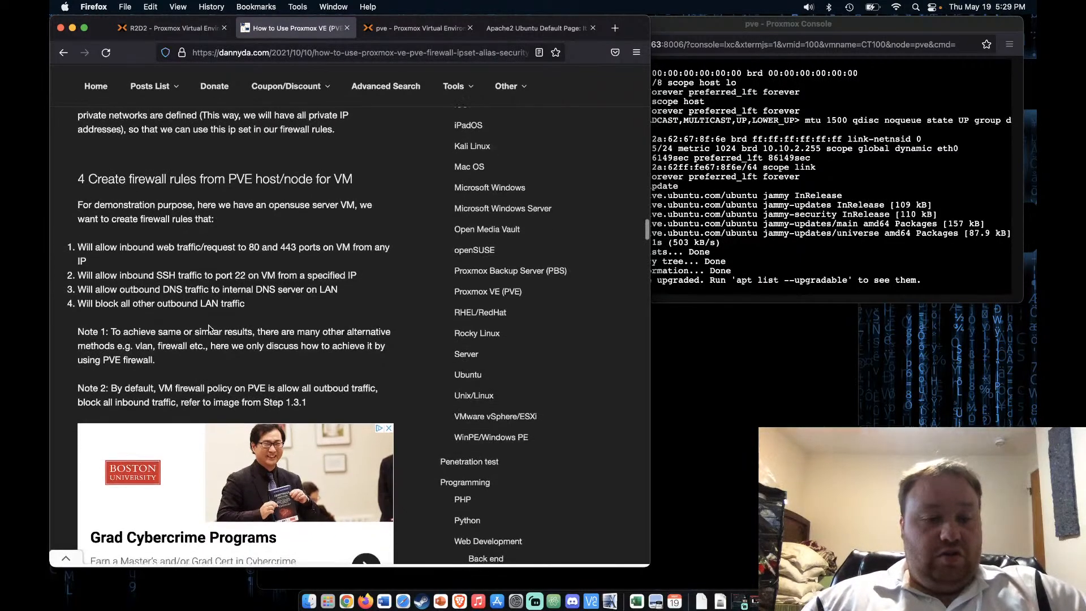
scroll(209, 328, down, 7)
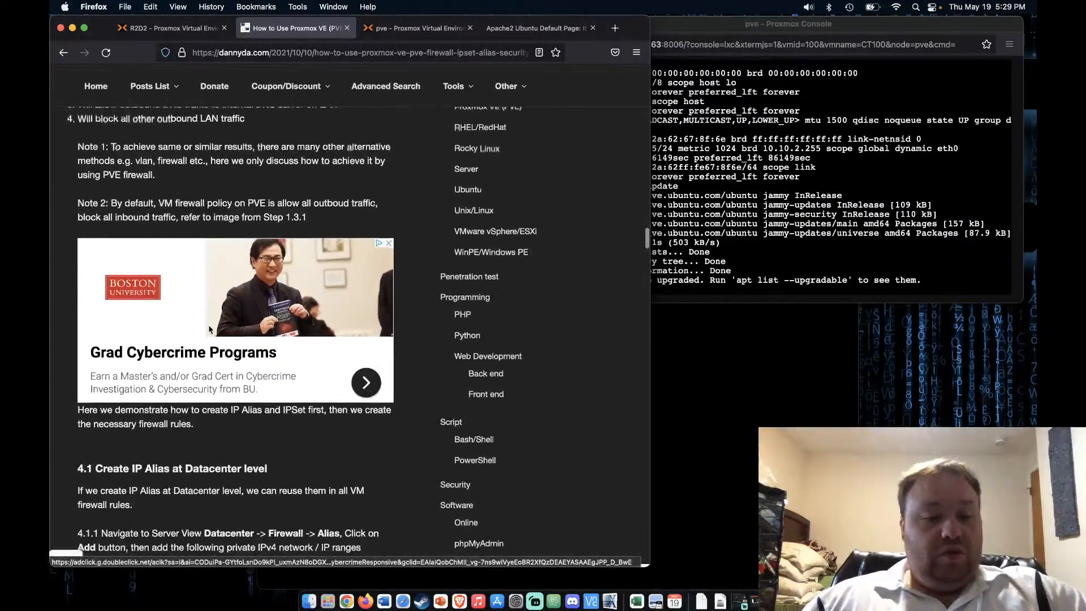
Scroll to the guide's IPSet table and select the all_private_ipv4 name
scroll(209, 328, down, 4)
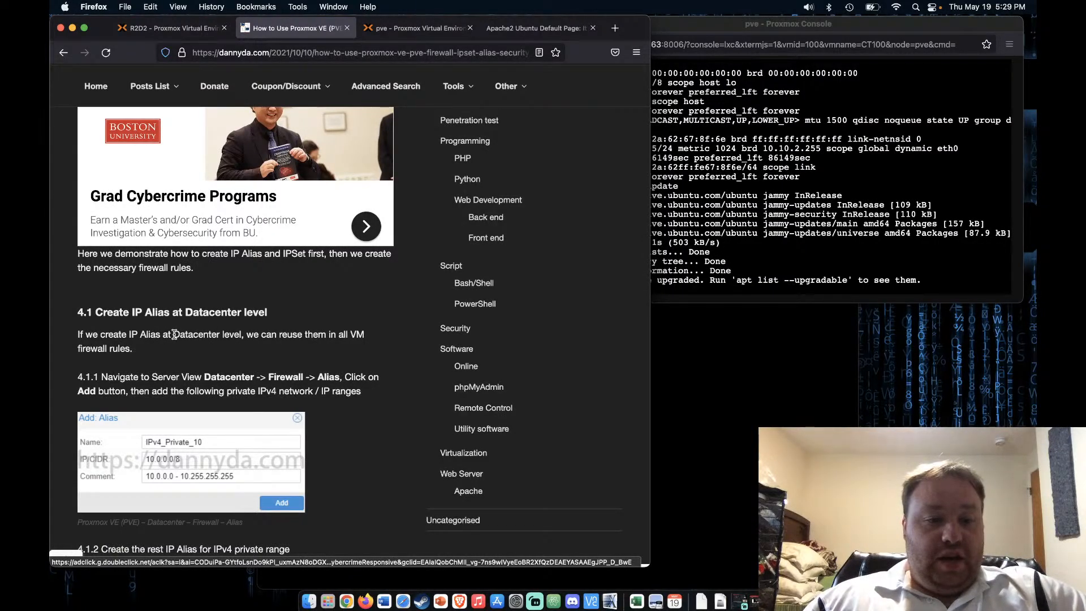
scroll(174, 335, down, 4)
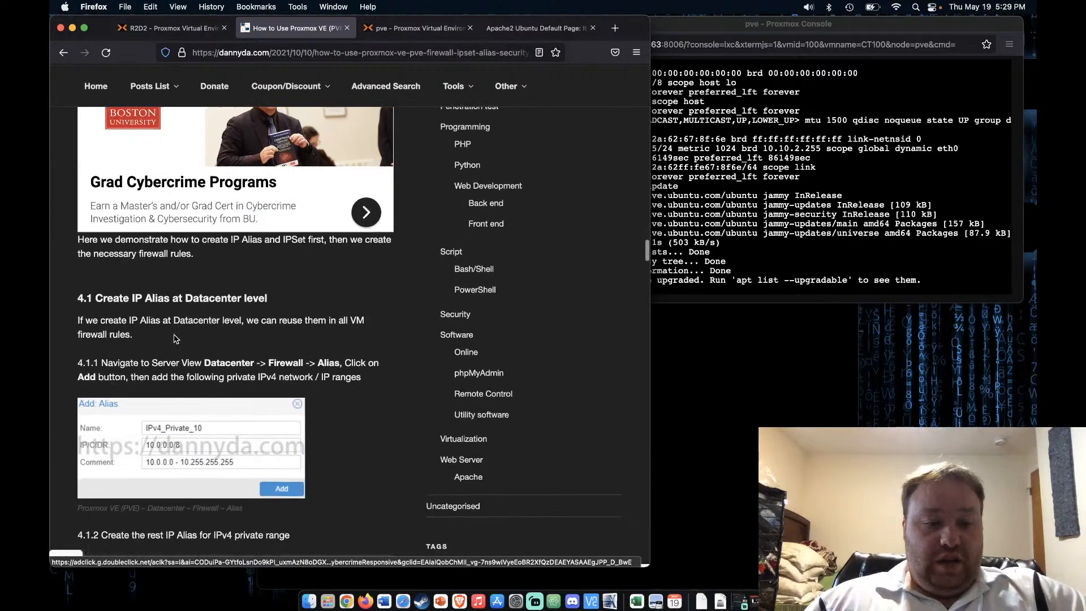
scroll(174, 335, down, 2)
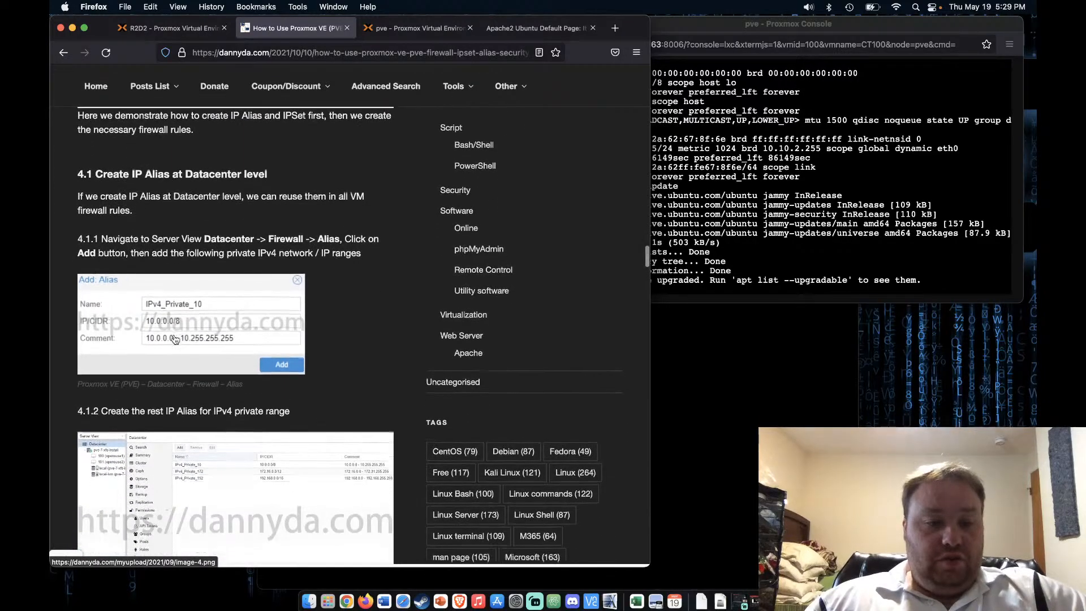
scroll(175, 338, down, 1)
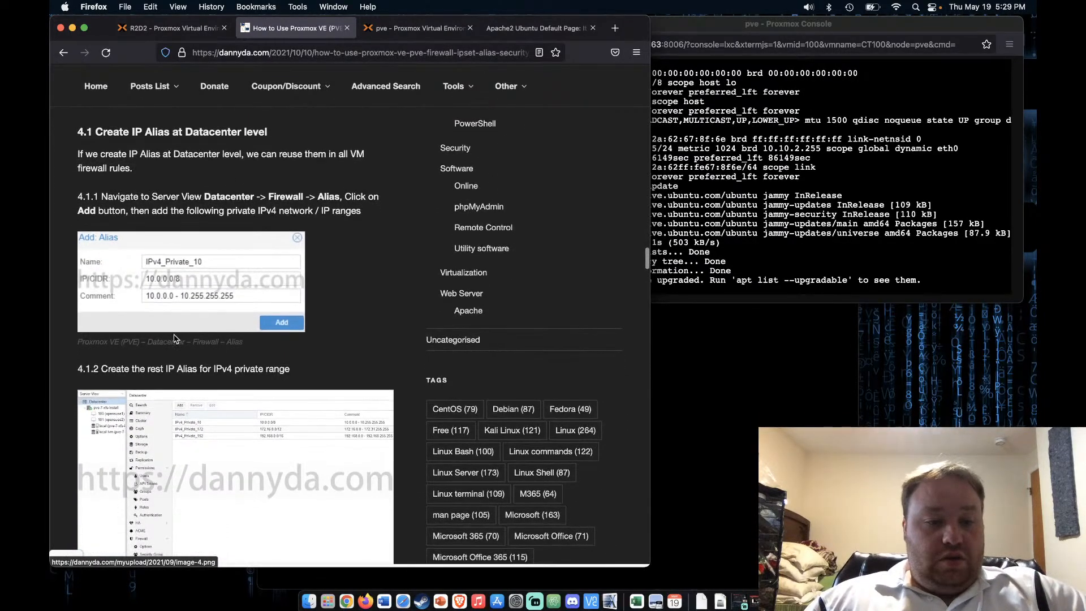
scroll(174, 339, down, 1)
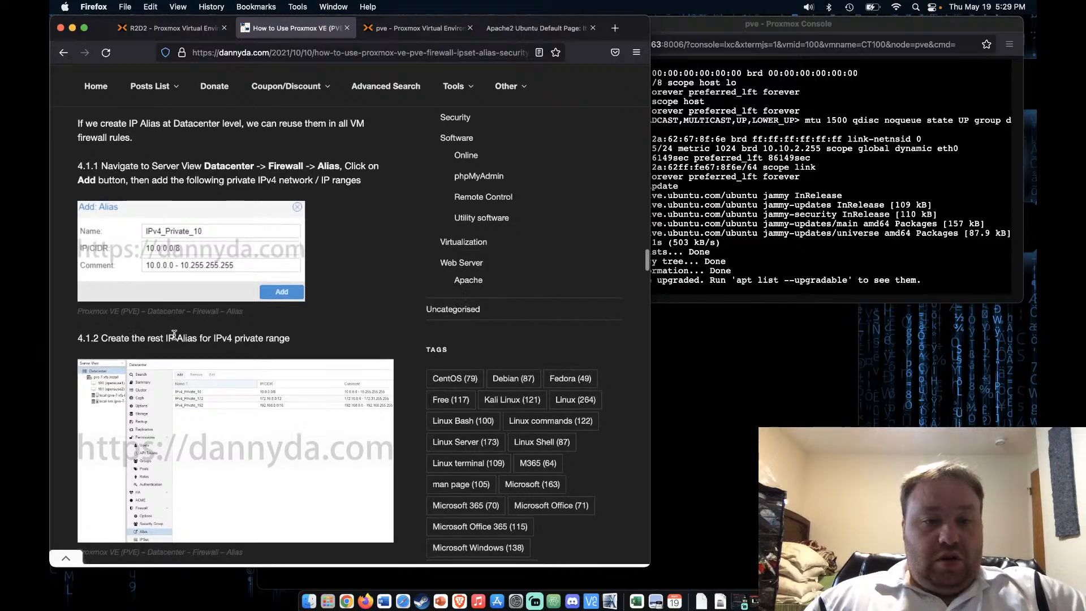
scroll(174, 335, down, 1)
scroll(175, 335, down, 7)
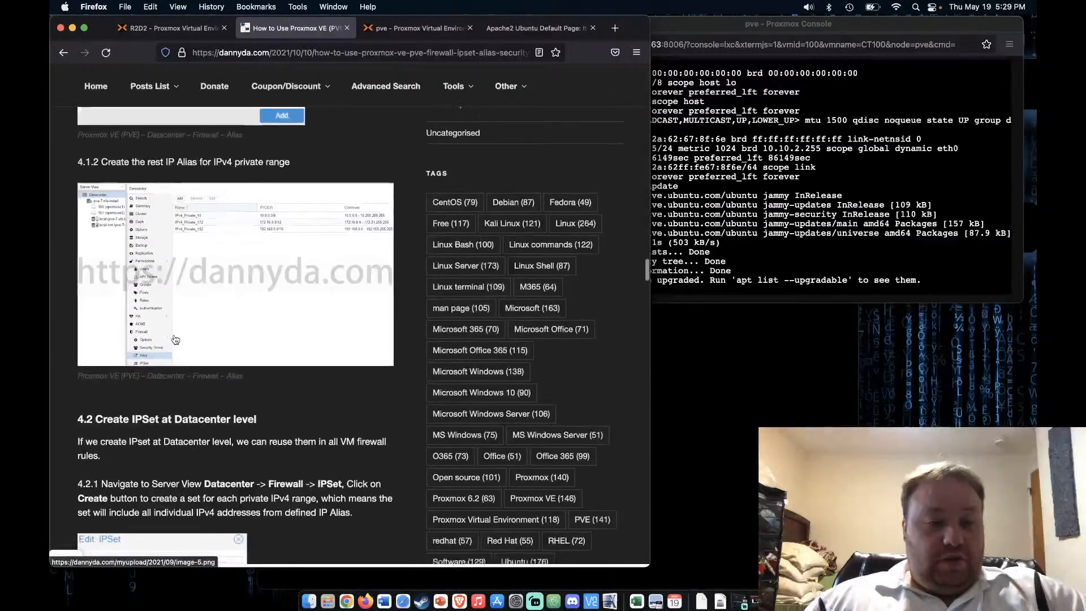
scroll(174, 339, down, 6)
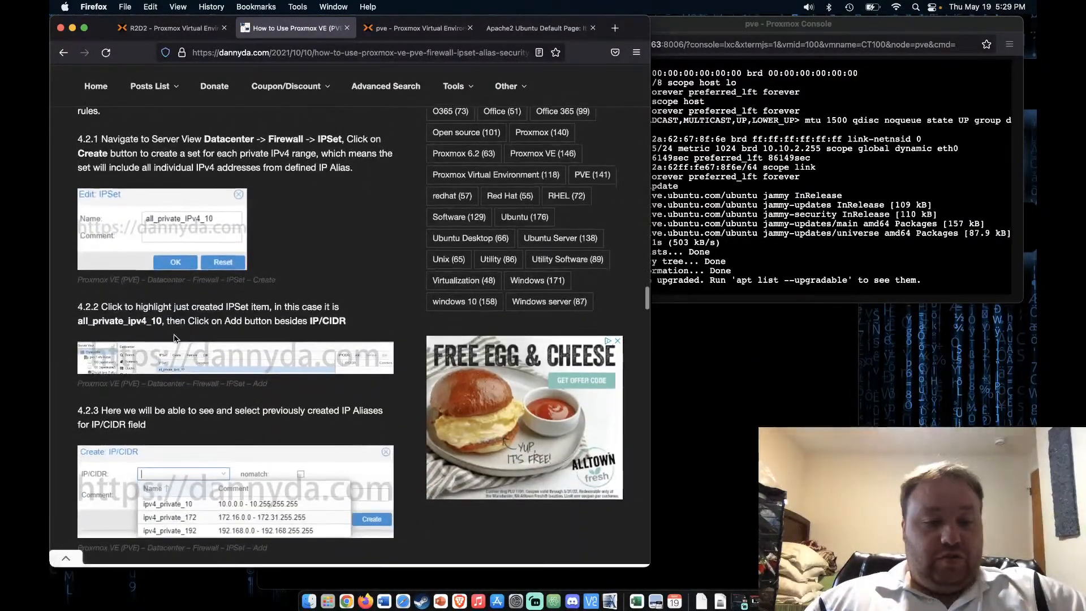
scroll(175, 338, down, 7)
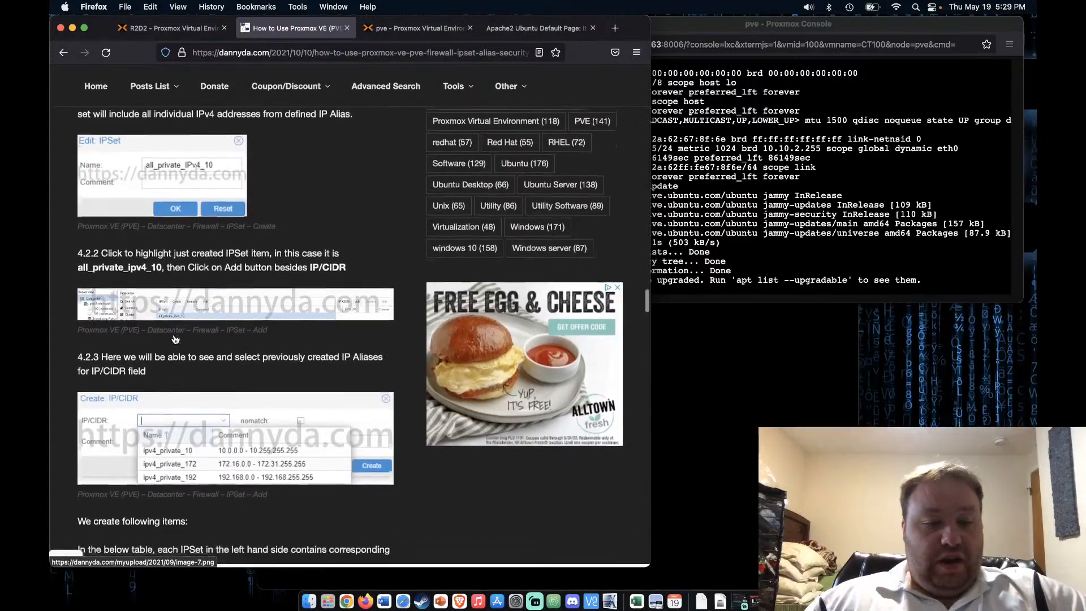
scroll(174, 335, down, 1)
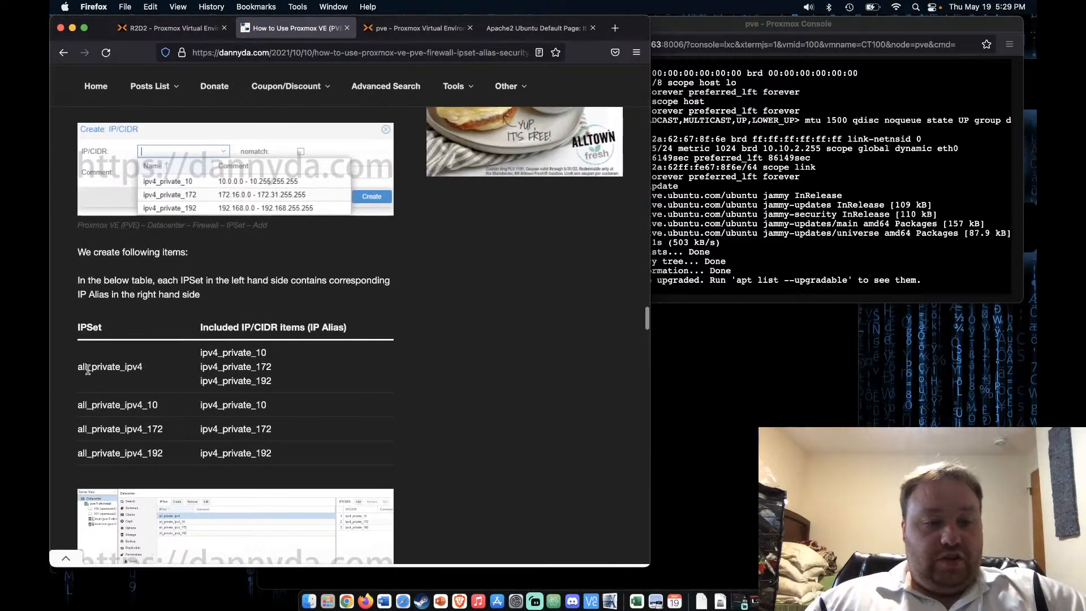
drag(79, 368, 156, 375)
key(super+c)
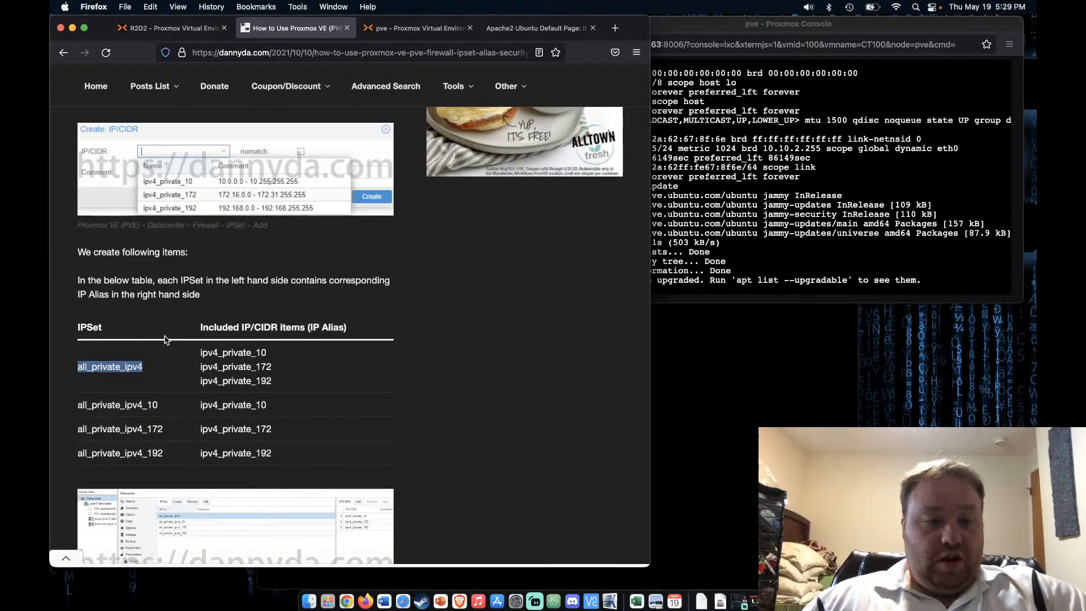
Go back to the Proxmox VE tab showing container 100's firewall options
scroll(164, 339, up, 5)
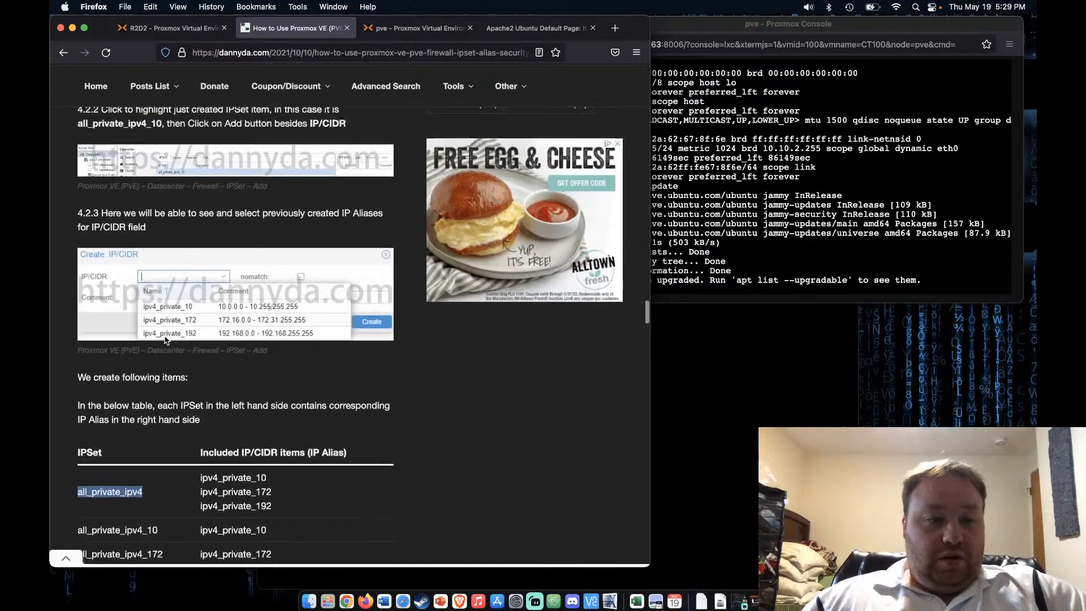
scroll(165, 339, up, 5)
click(407, 28)
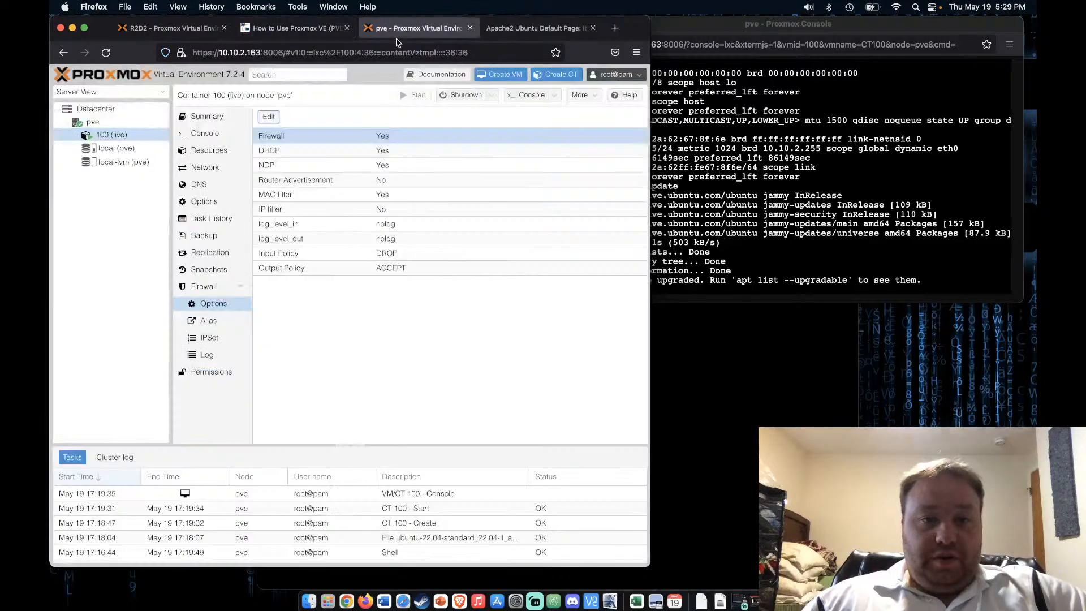
Go to Datacenter > Firewall > Alias and open the Add: Alias dialog
click(120, 112)
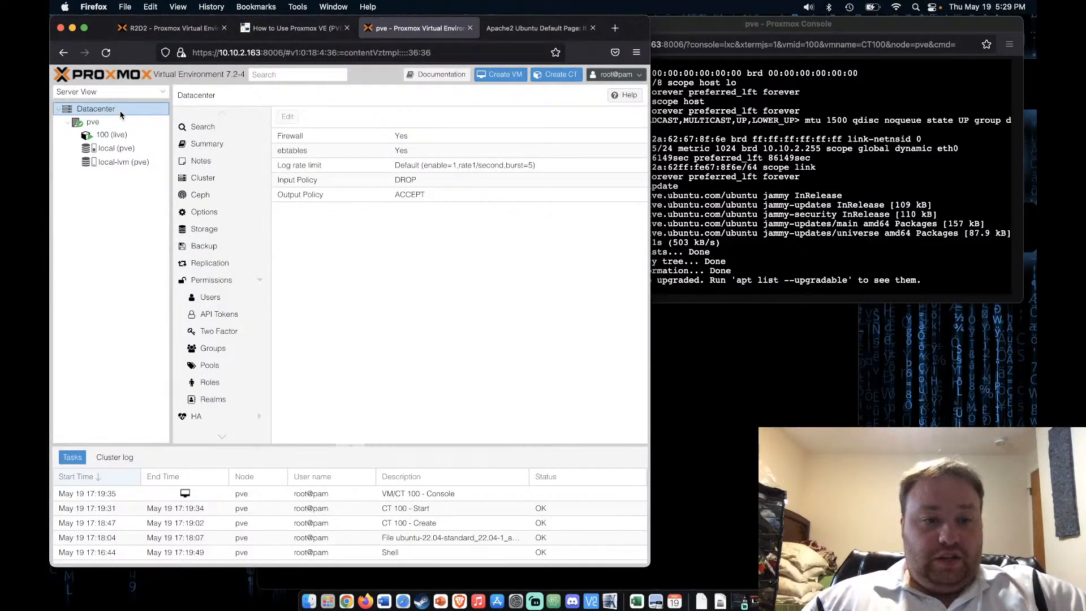
scroll(215, 316, down, 3)
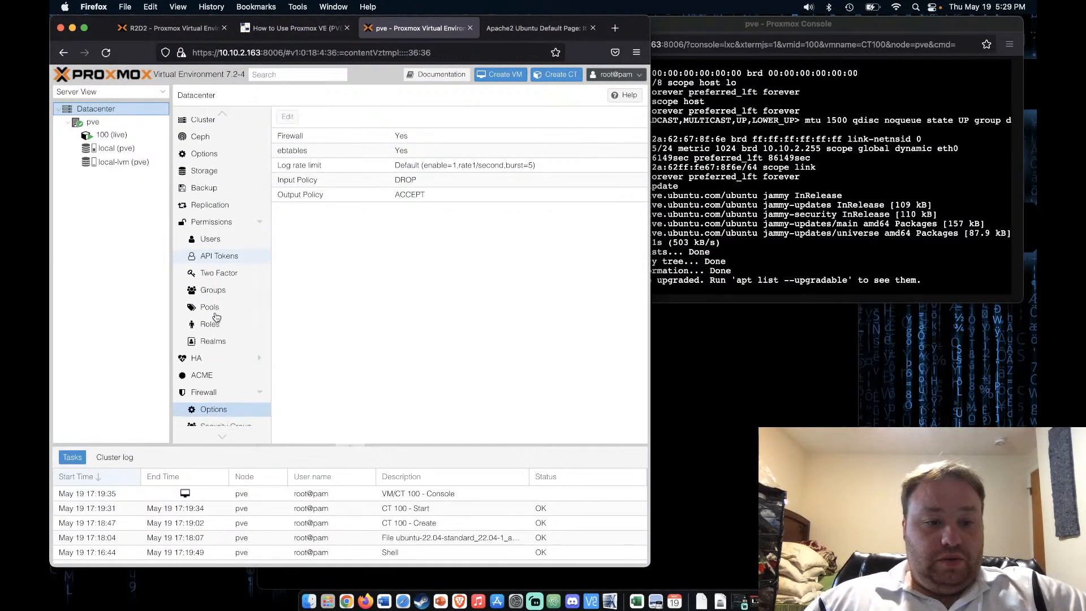
scroll(215, 315, down, 3)
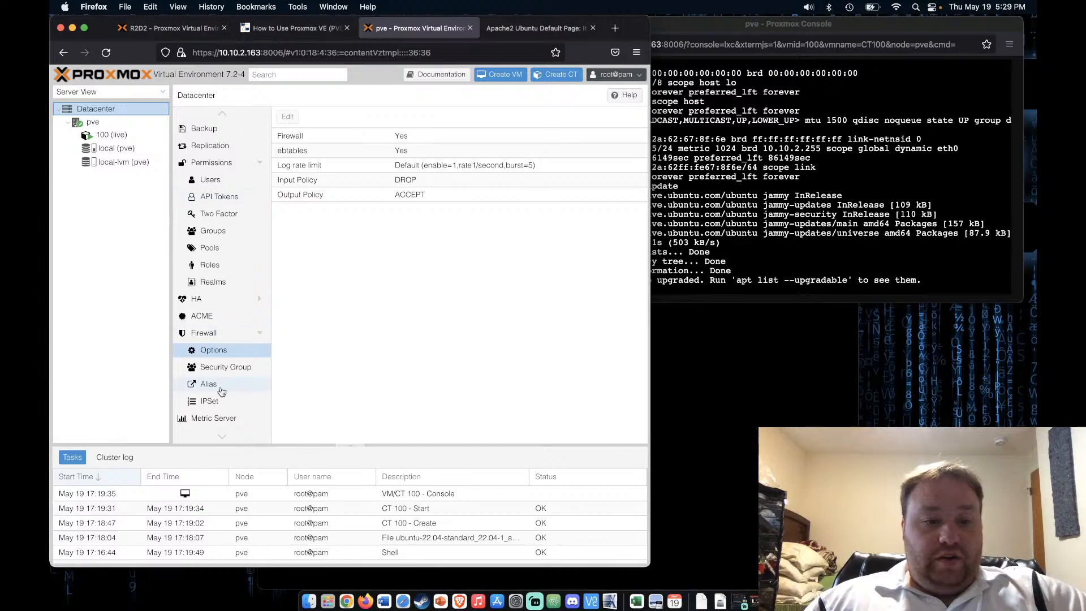
click(219, 404)
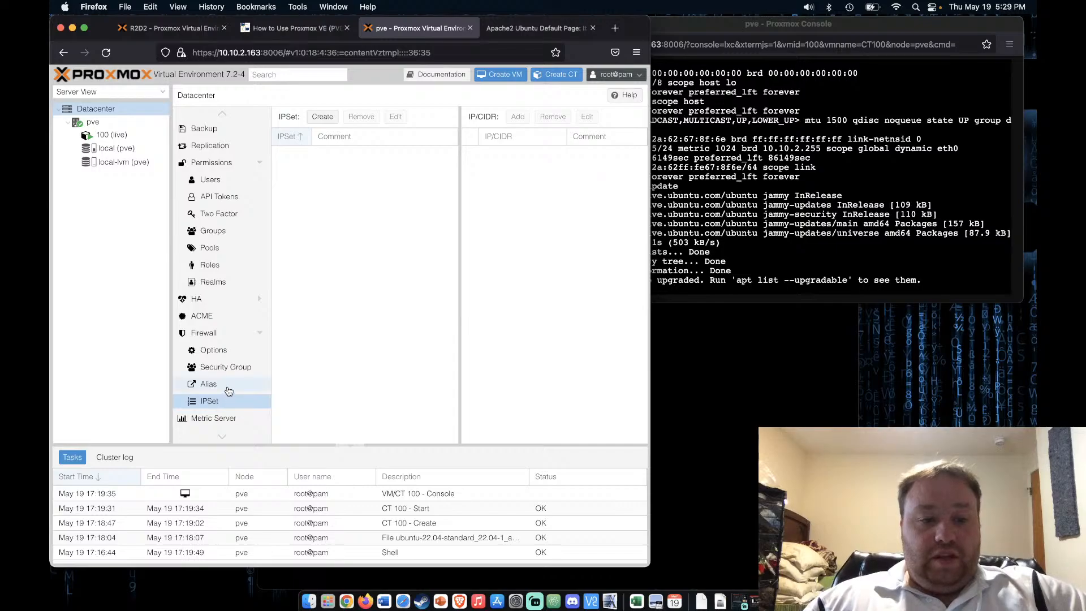
click(229, 389)
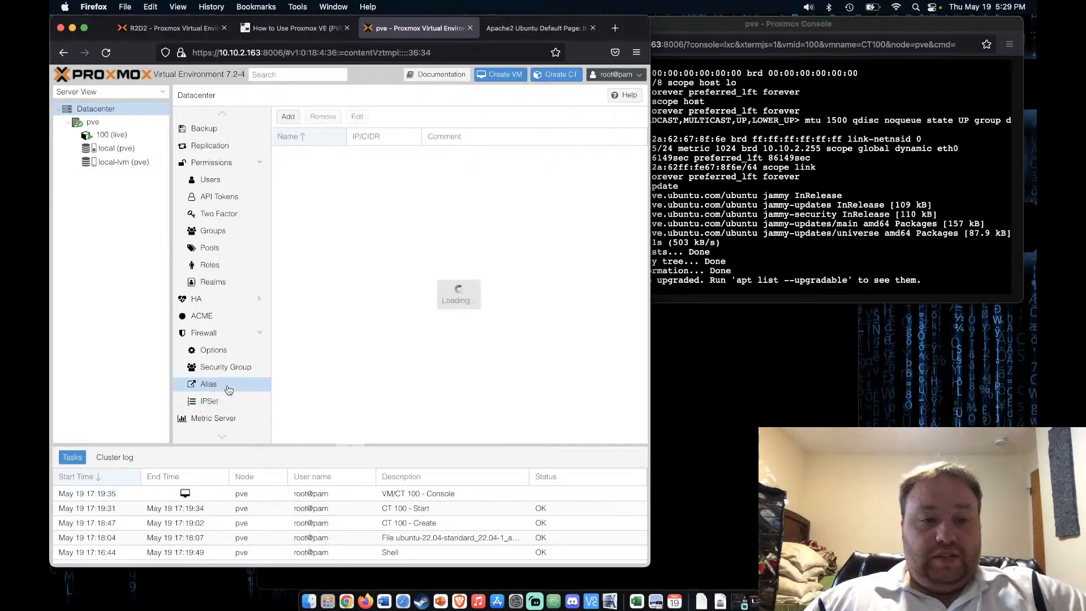
click(288, 116)
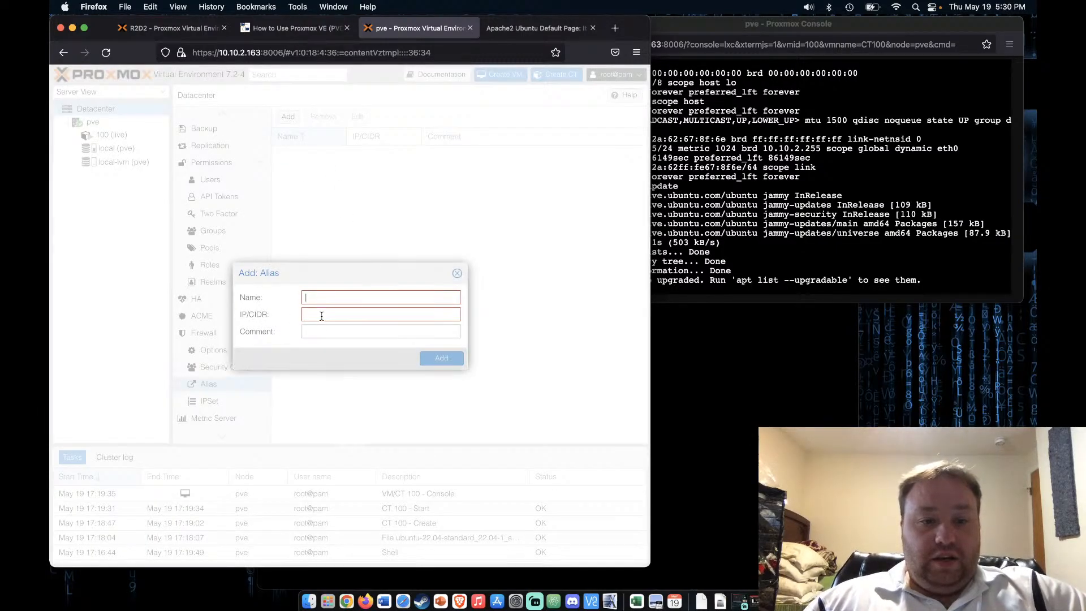
Paste all_private_ipv4 as the alias Name, enter 10.0.0.0/8 as IP/CIDR, and add it
click(361, 297)
key(super+v)
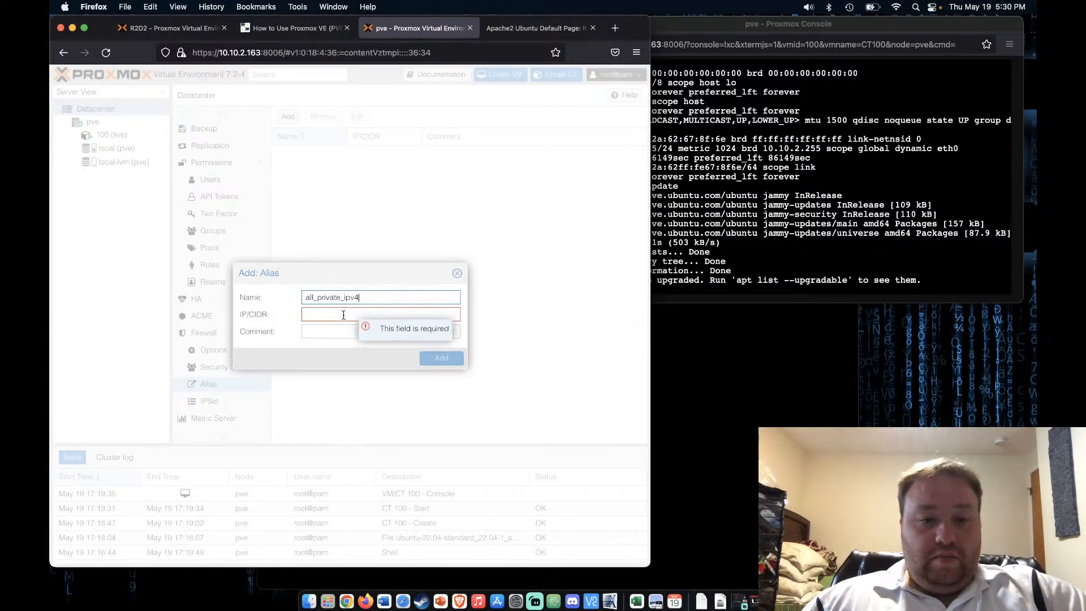
click(343, 315)
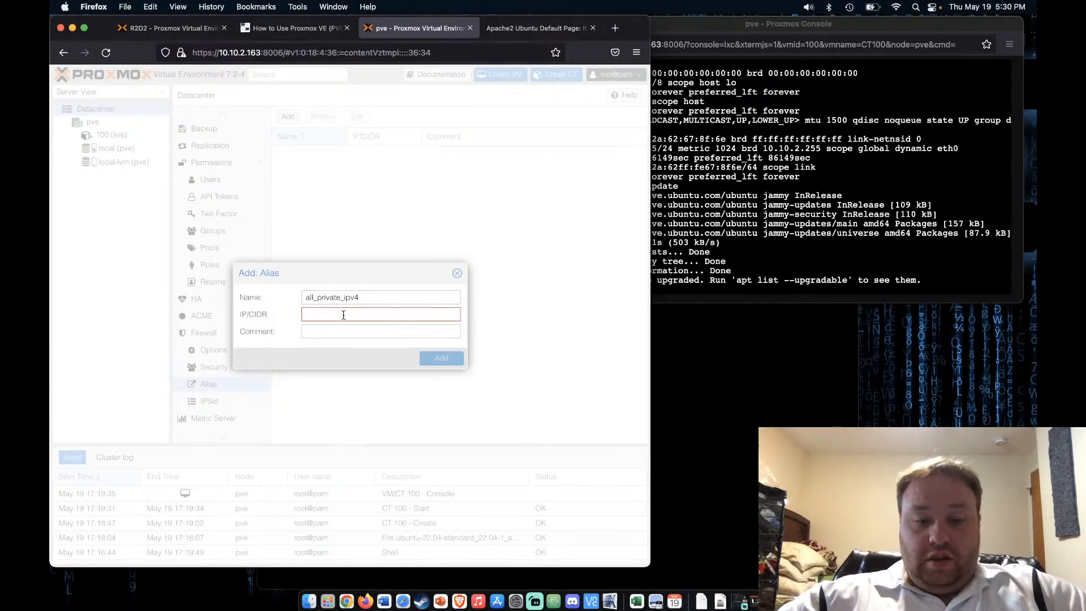
text(10.)
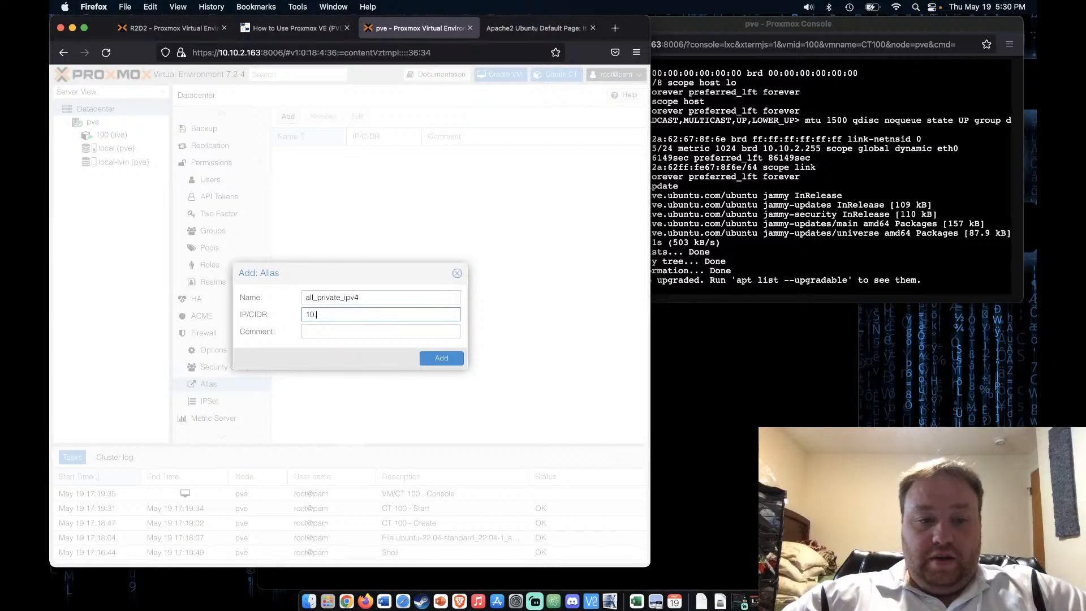
text(0.0.)
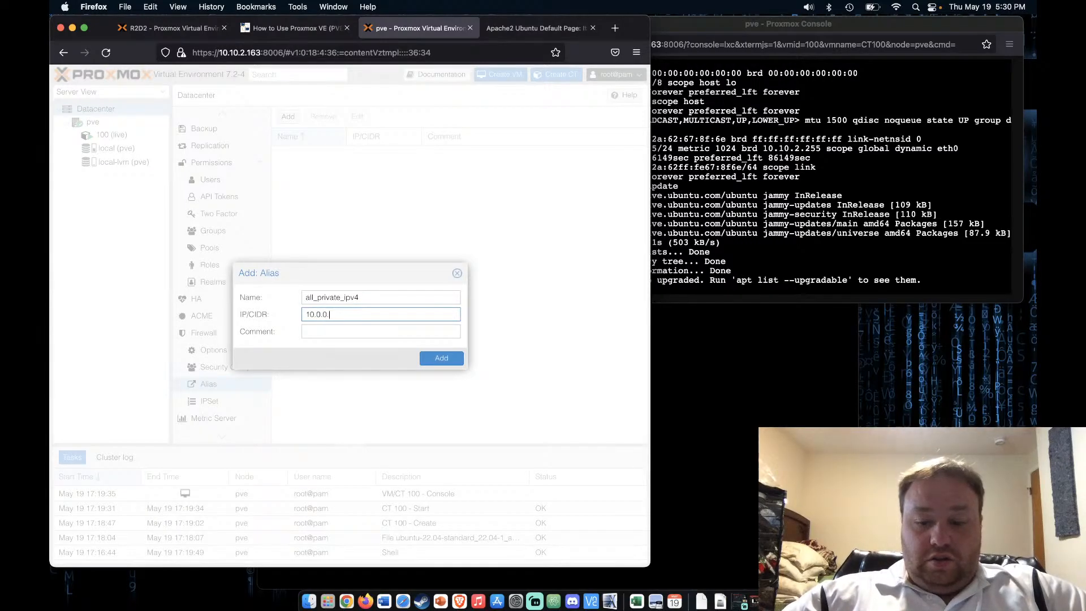
text(0/)
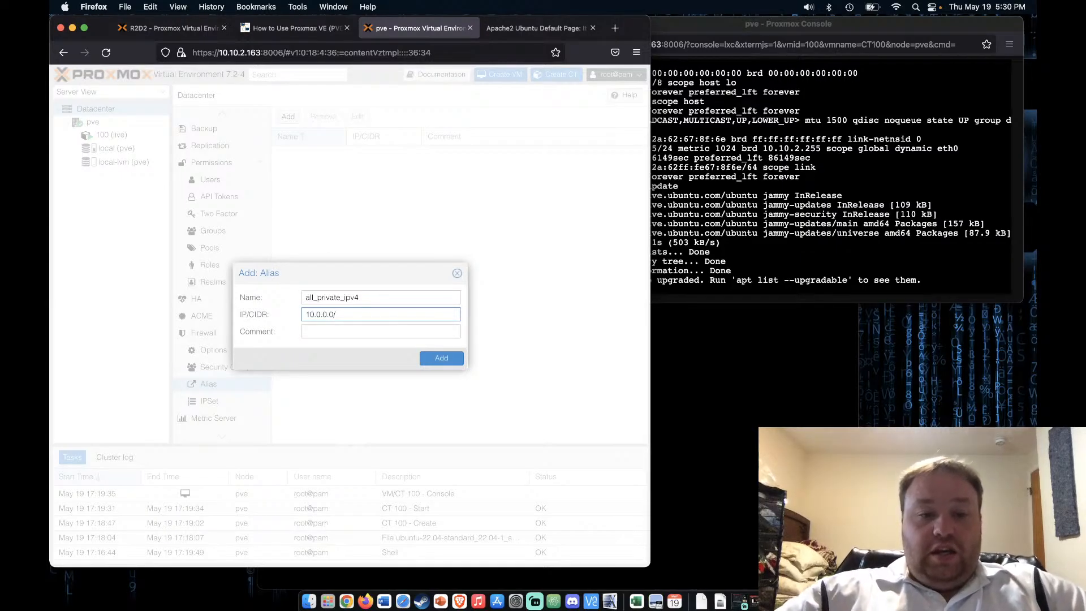
text(8)
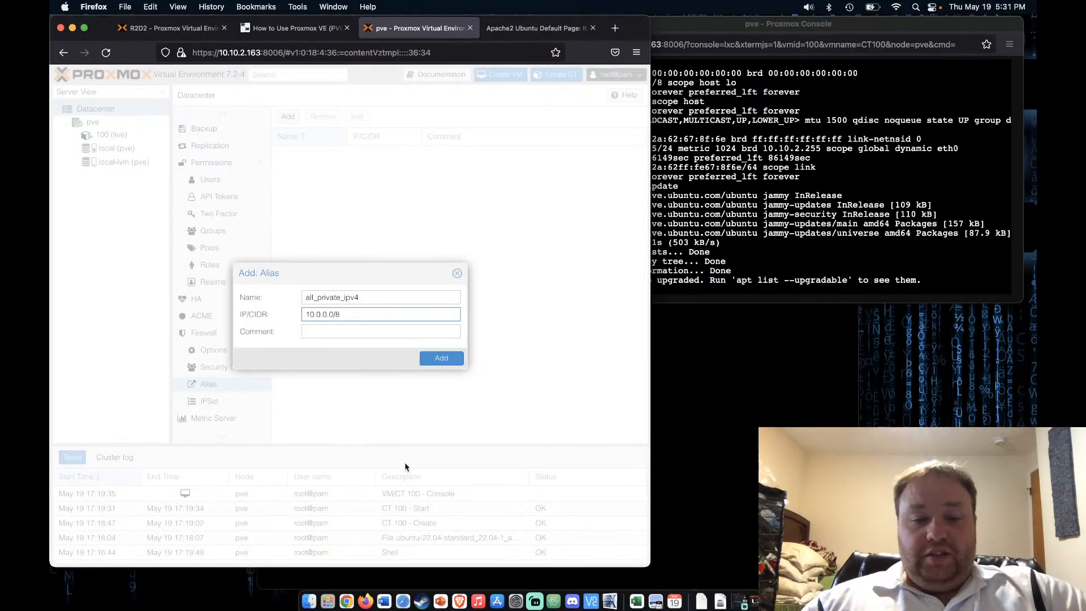
click(442, 357)
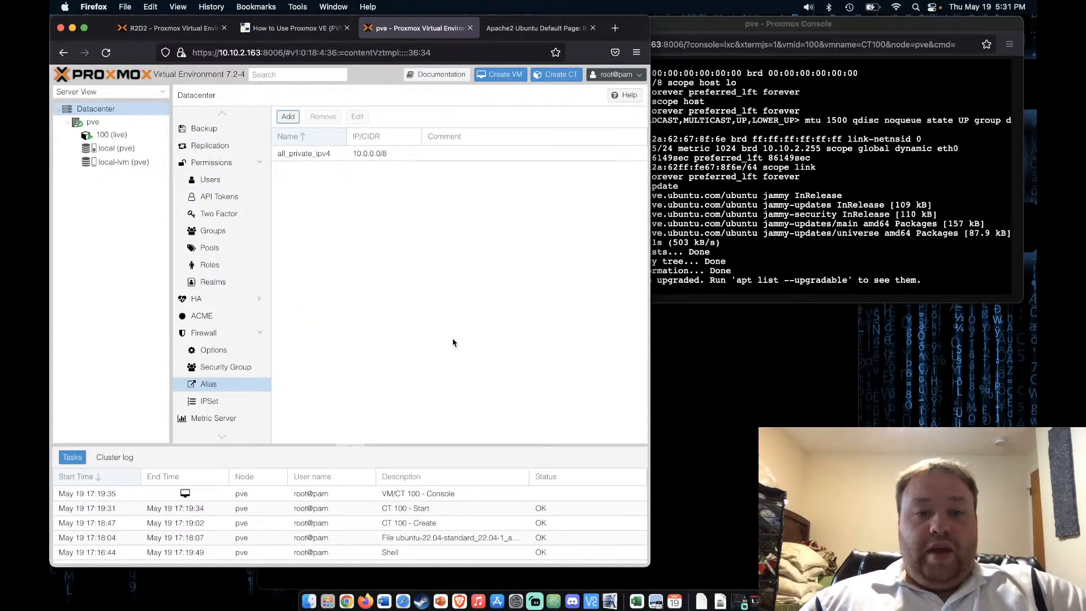
Return to the dannyda.com guide at section 4.2 on creating Datacenter IPSets from aliases
click(294, 28)
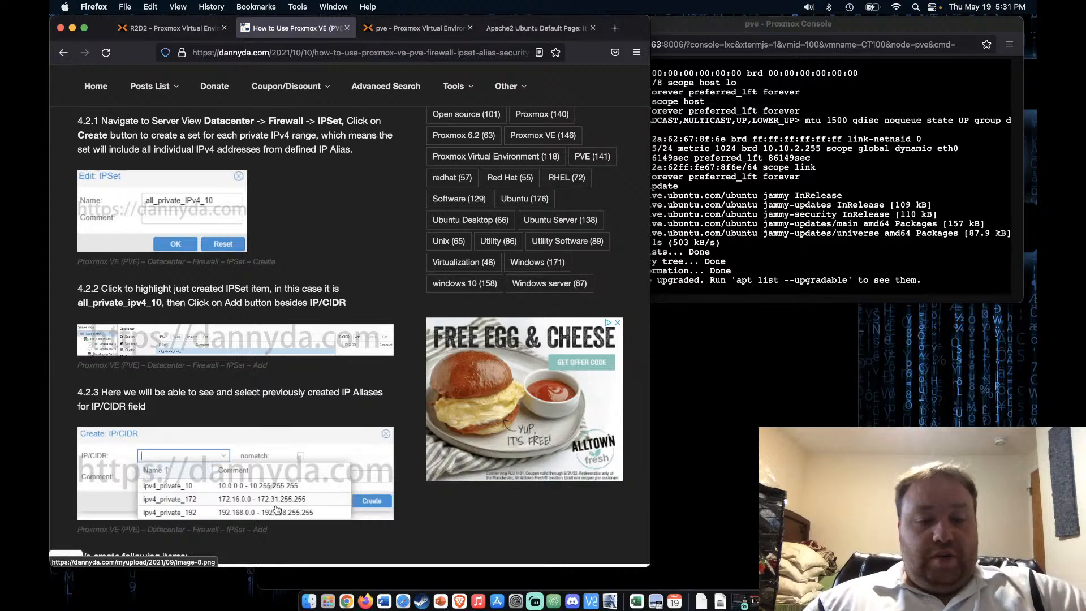
scroll(277, 509, down, 1)
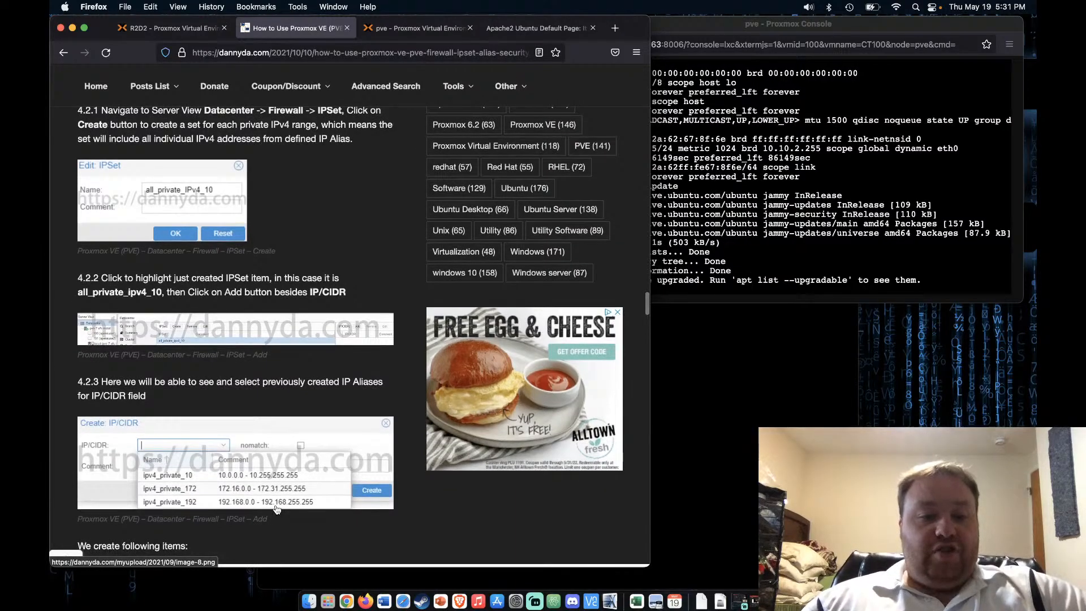
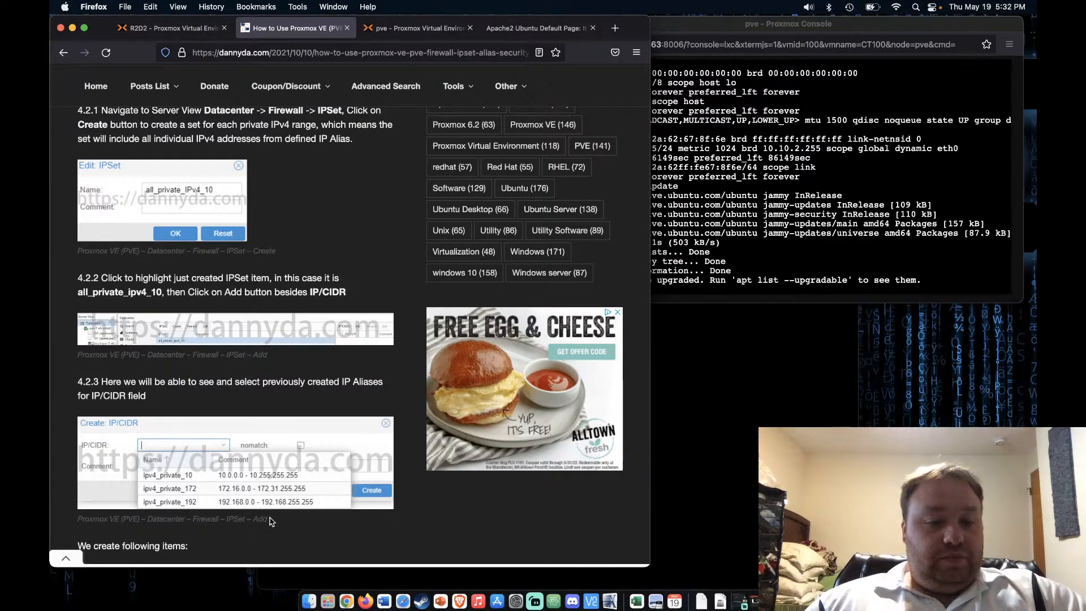
Create a new datacenter firewall IPSet named all10
scroll(271, 521, down, 2)
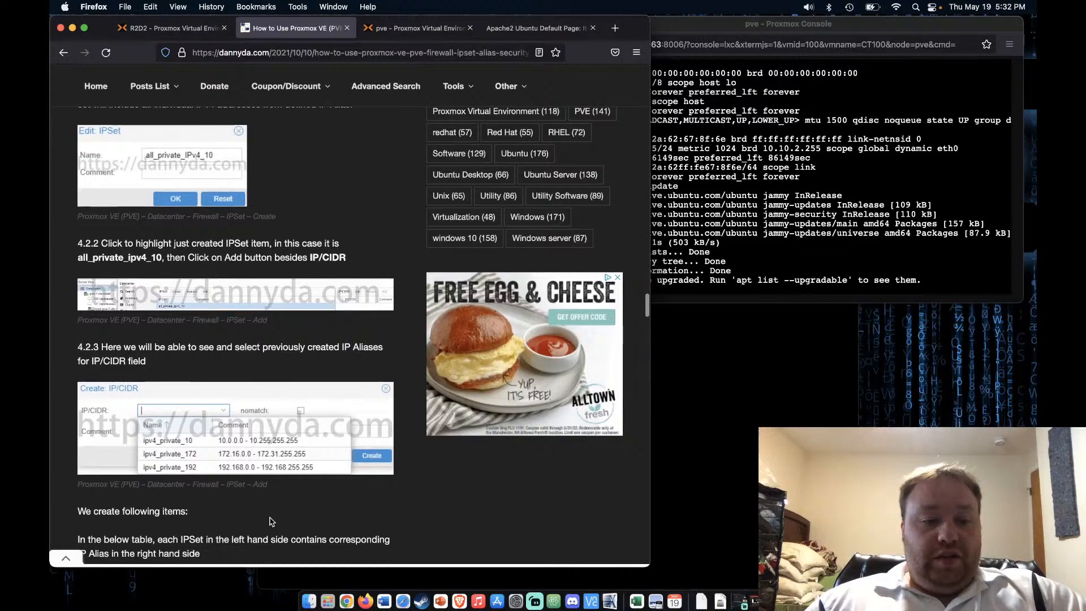
scroll(420, 108, up, 4)
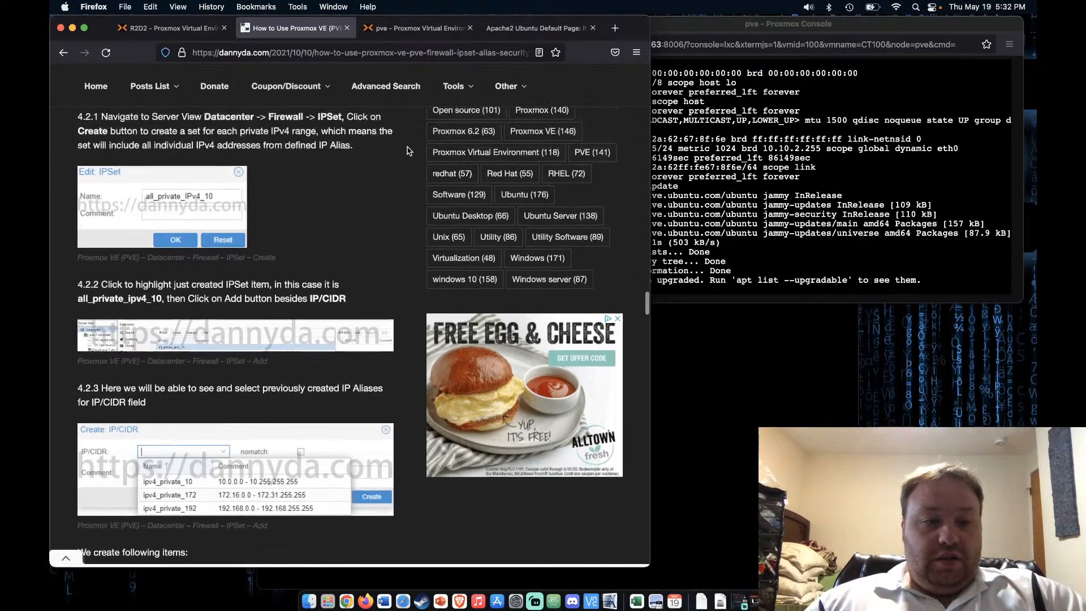
click(425, 31)
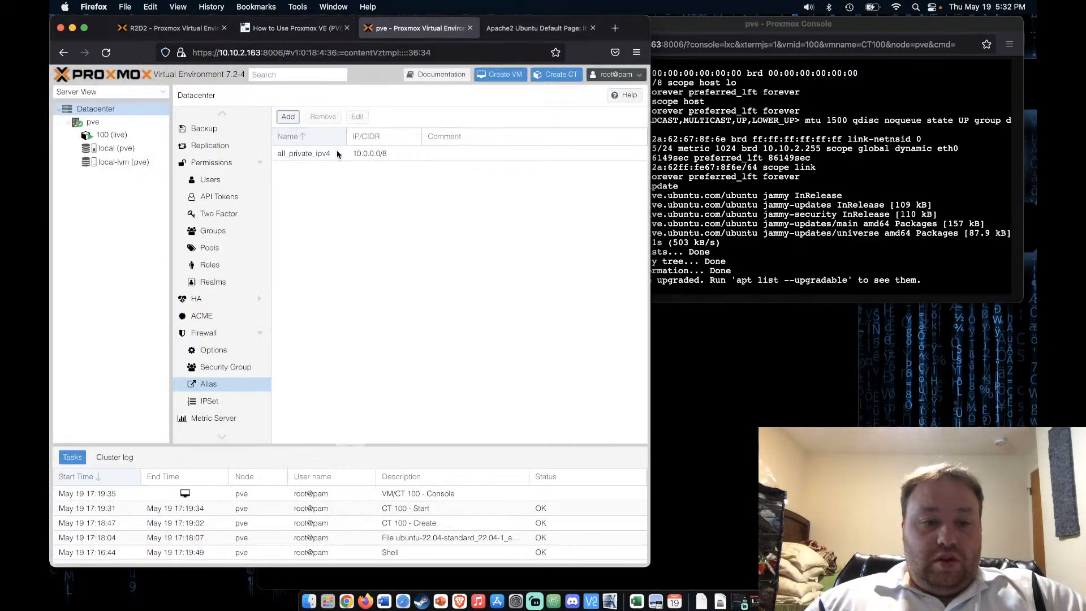
click(223, 402)
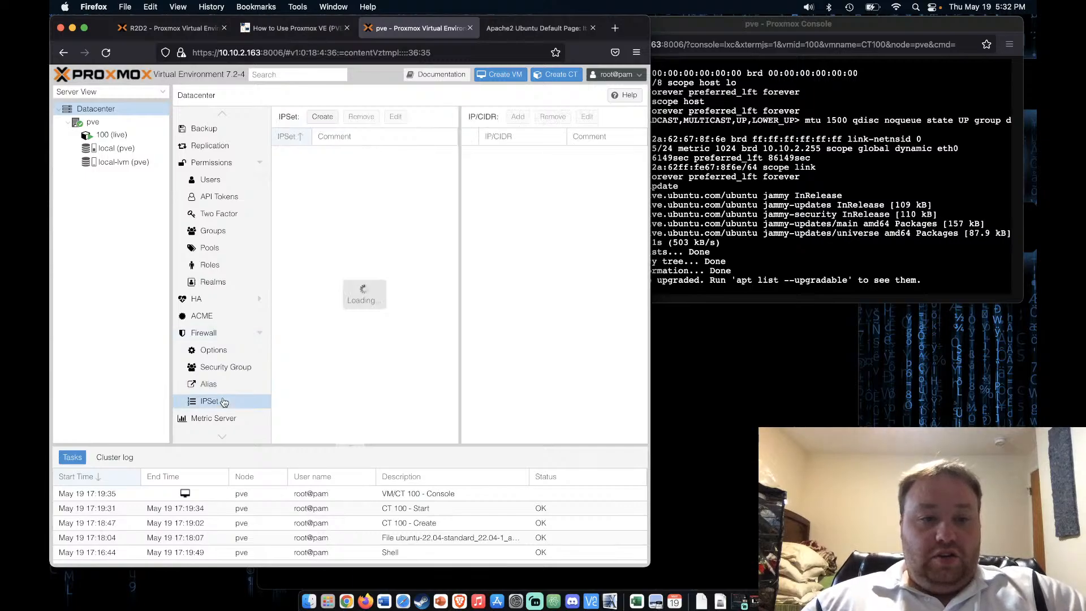
click(323, 117)
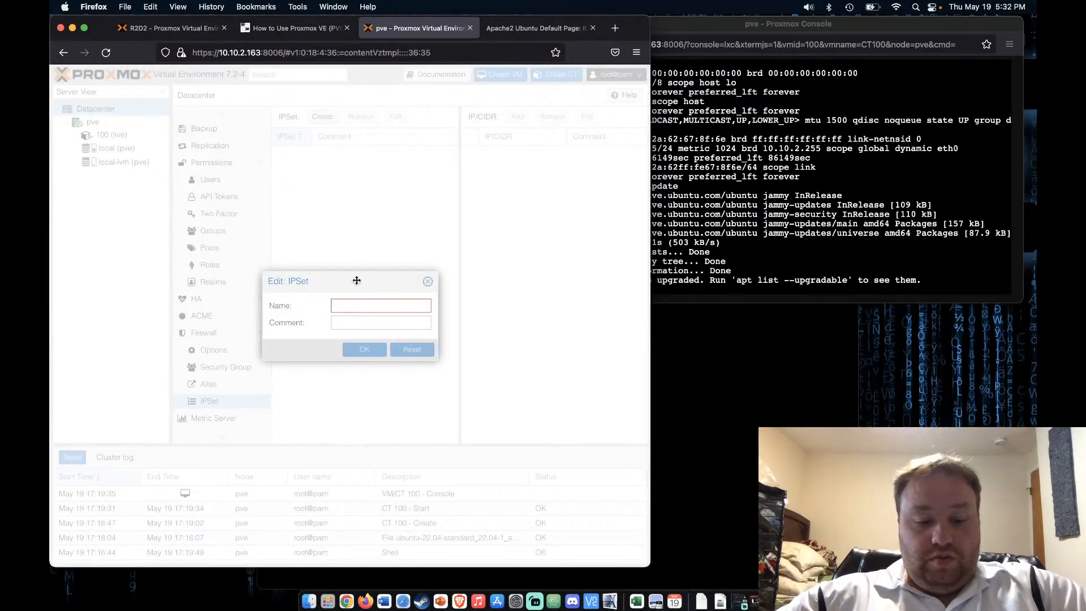
text(all10)
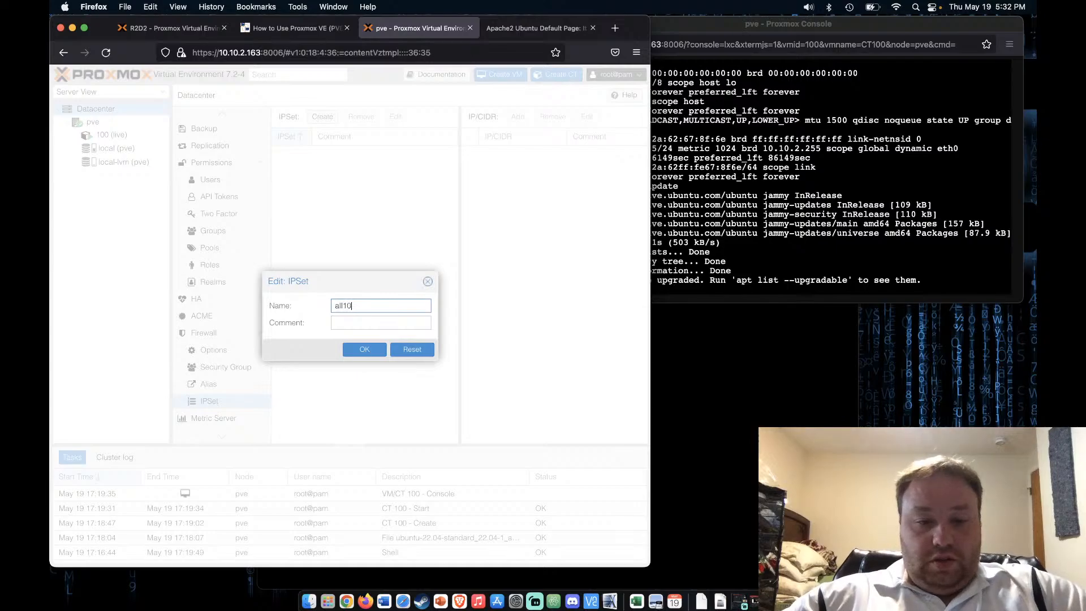
click(365, 349)
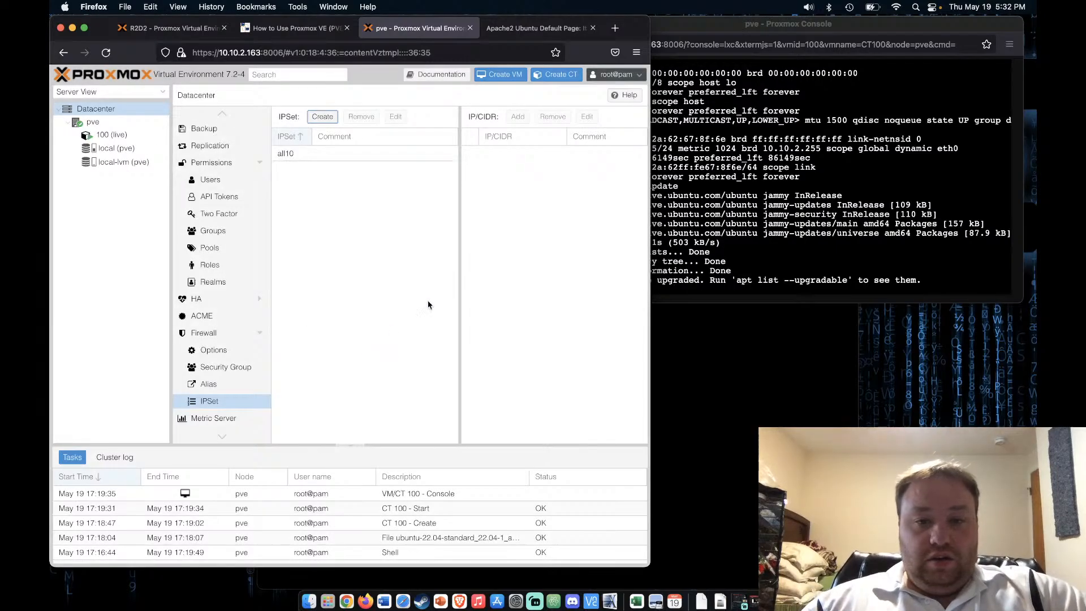
Add the all_private_ipv4 alias to the all10 IPSet, then go back to the tutorial
click(396, 152)
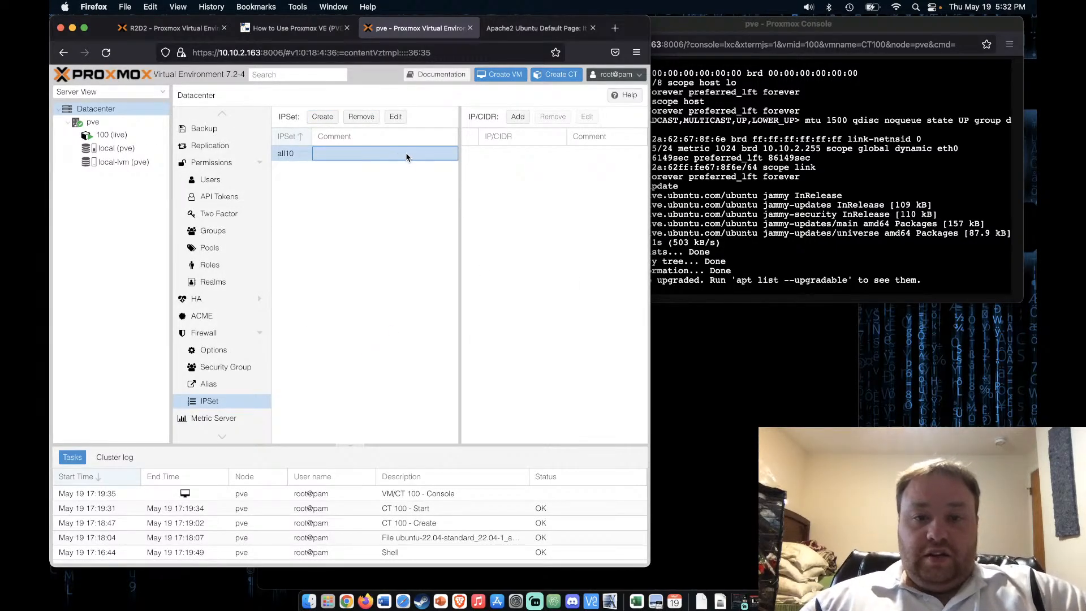
click(518, 116)
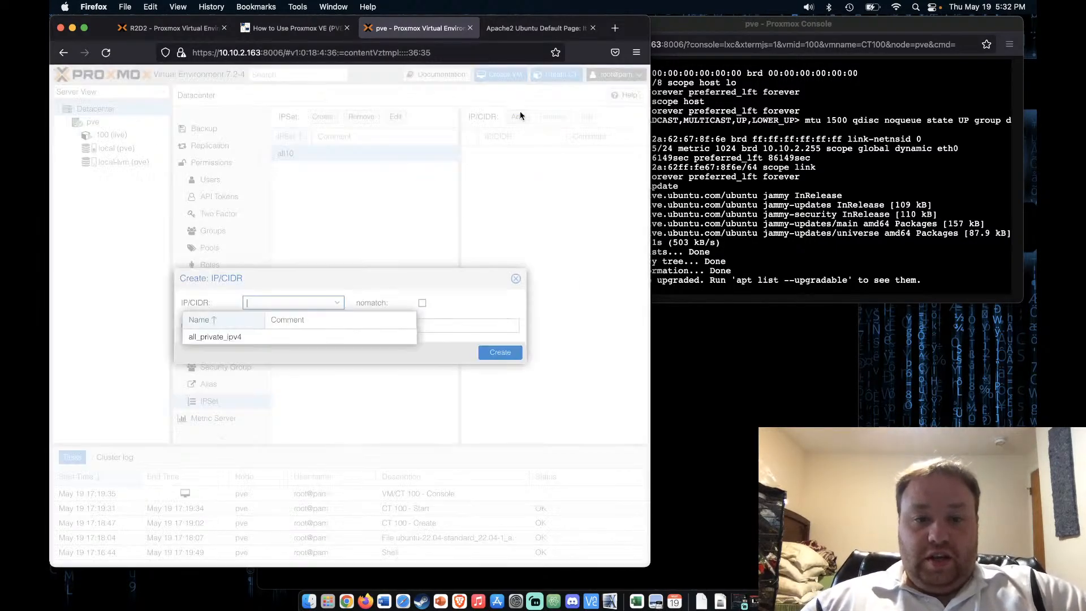
click(226, 338)
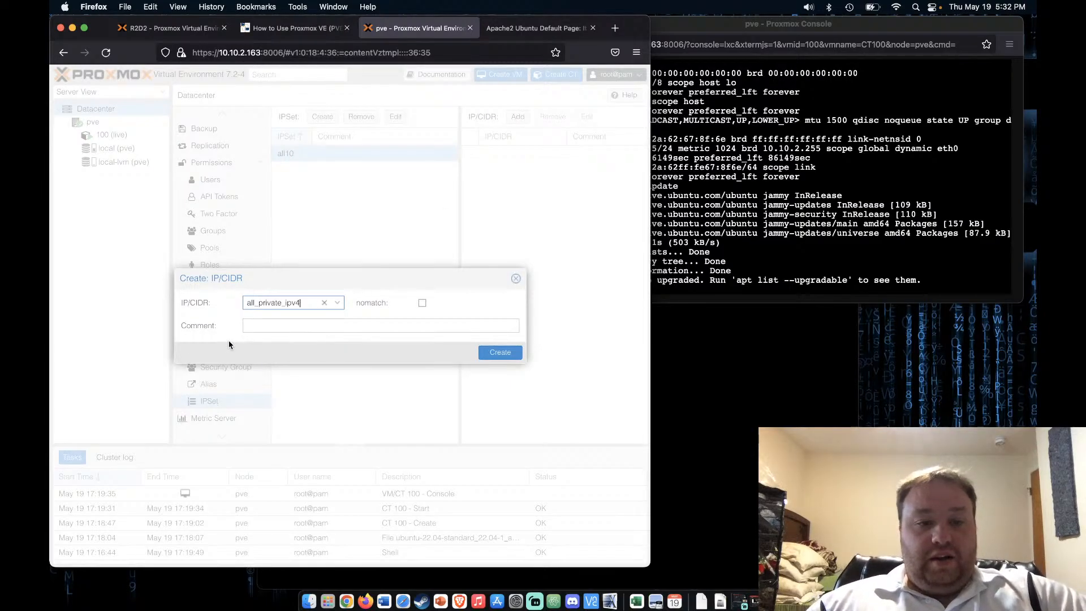
click(497, 352)
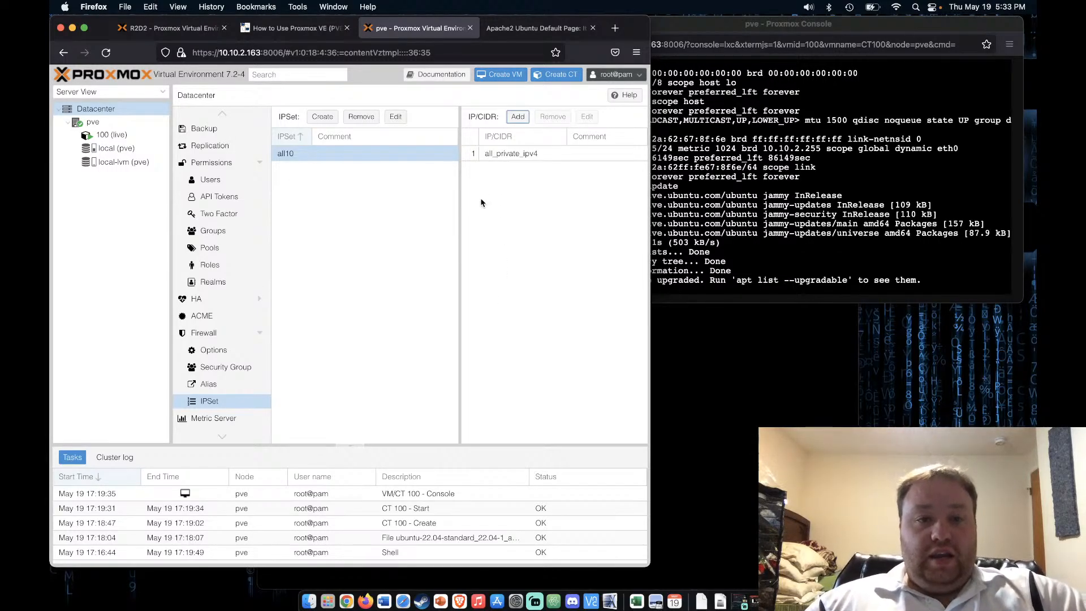
click(302, 28)
scroll(302, 490, down, 5)
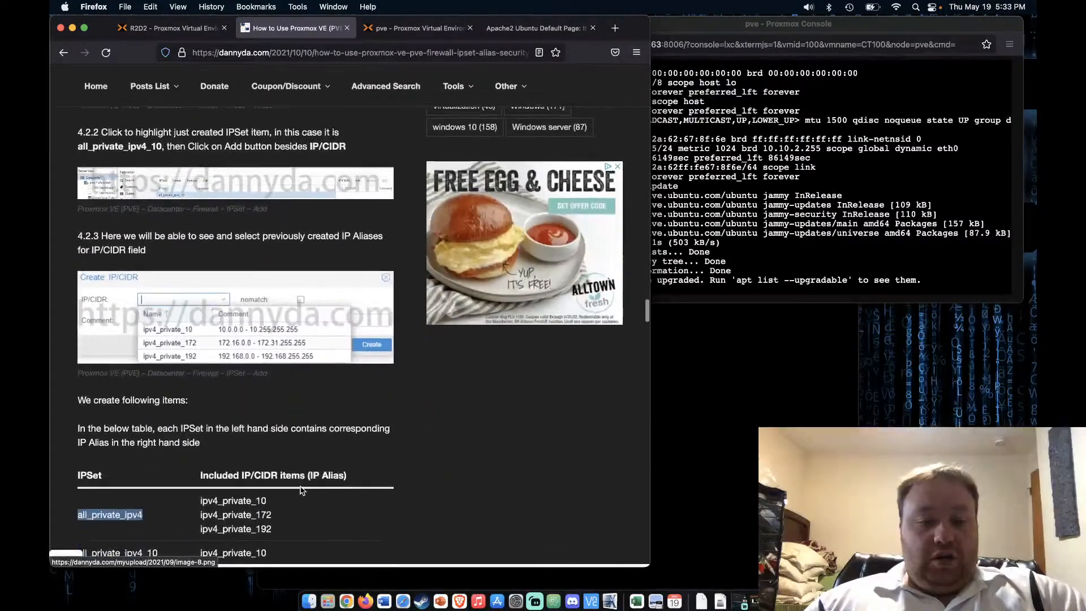
scroll(302, 490, down, 3)
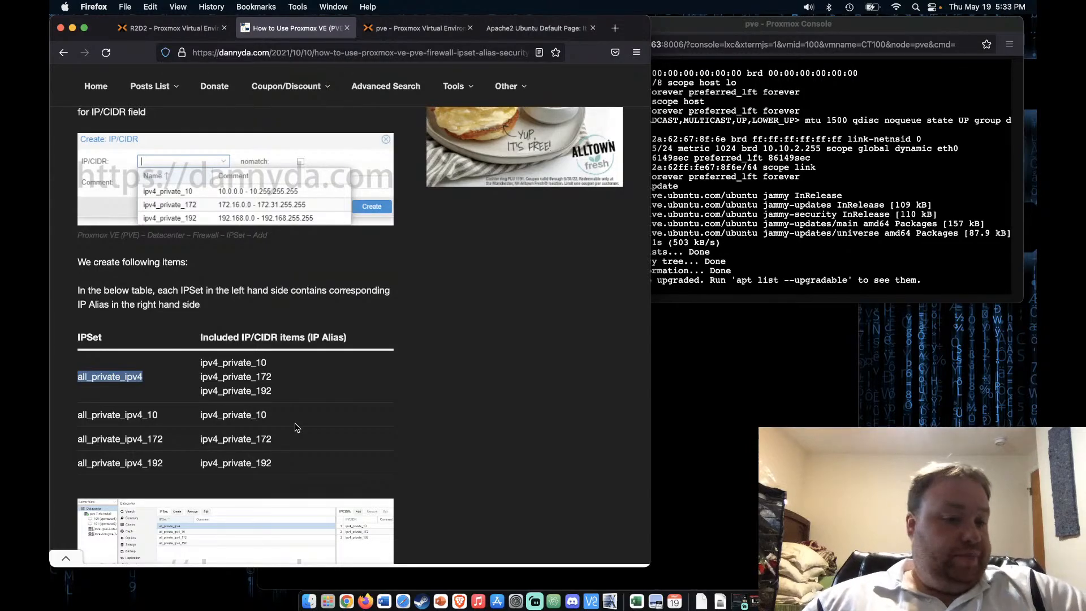
scroll(282, 329, up, 3)
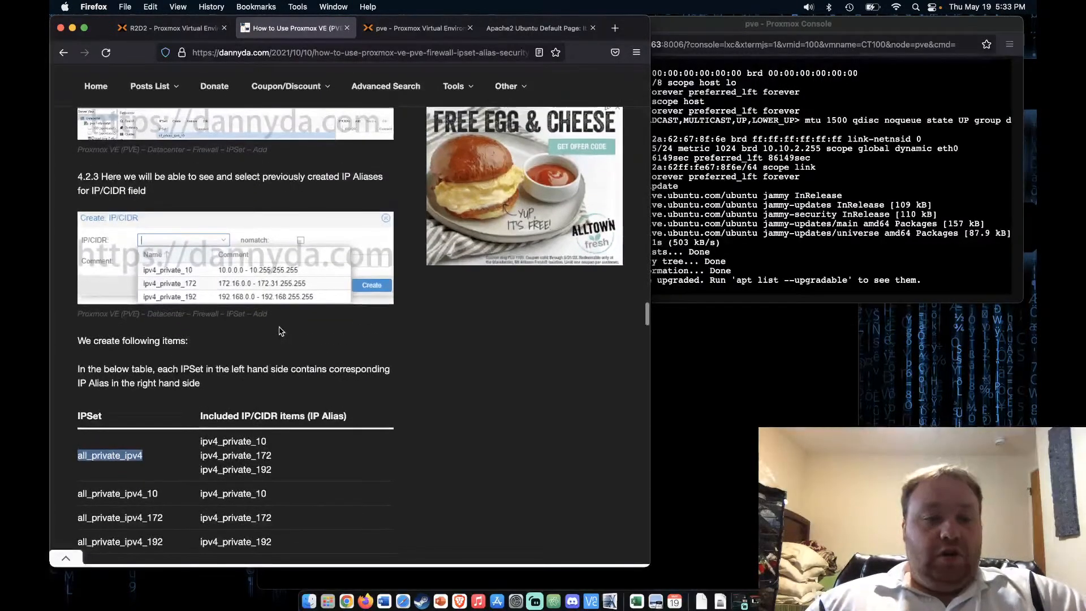
scroll(281, 331, up, 10)
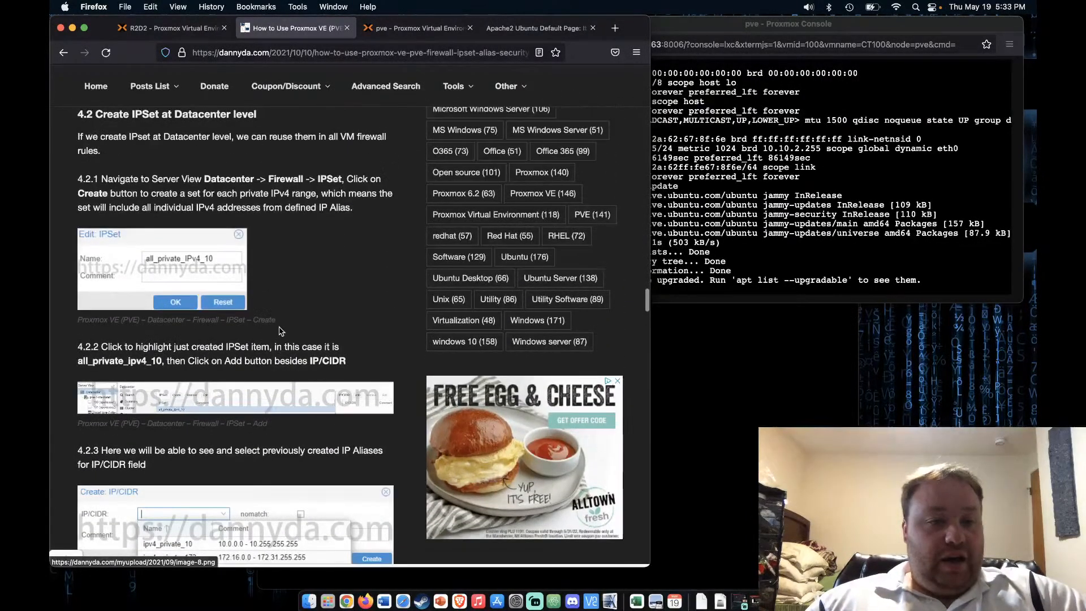
scroll(281, 331, up, 7)
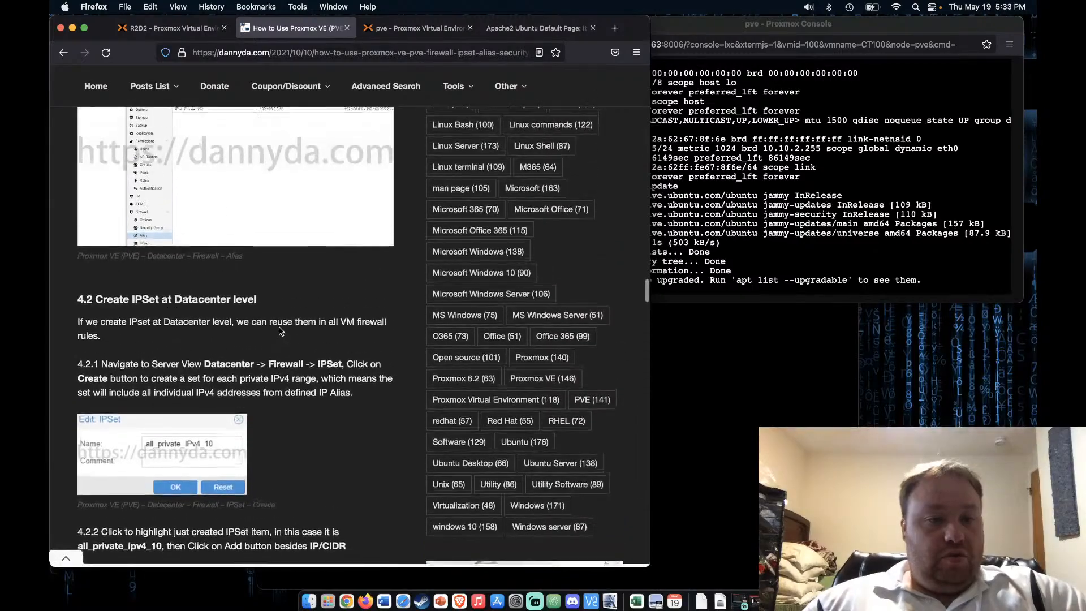
scroll(281, 331, up, 6)
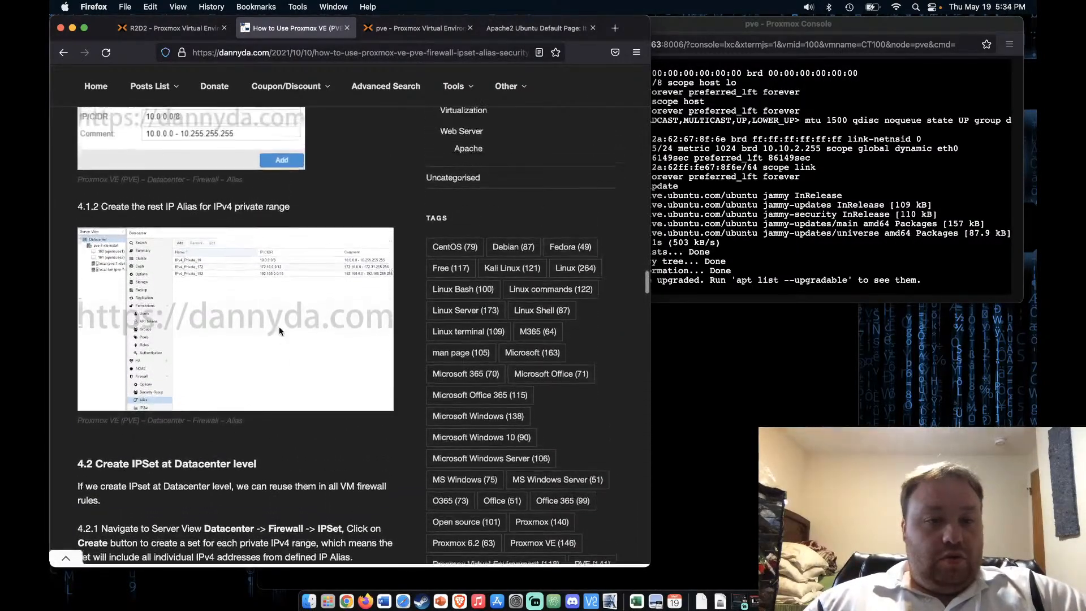
scroll(280, 327, up, 3)
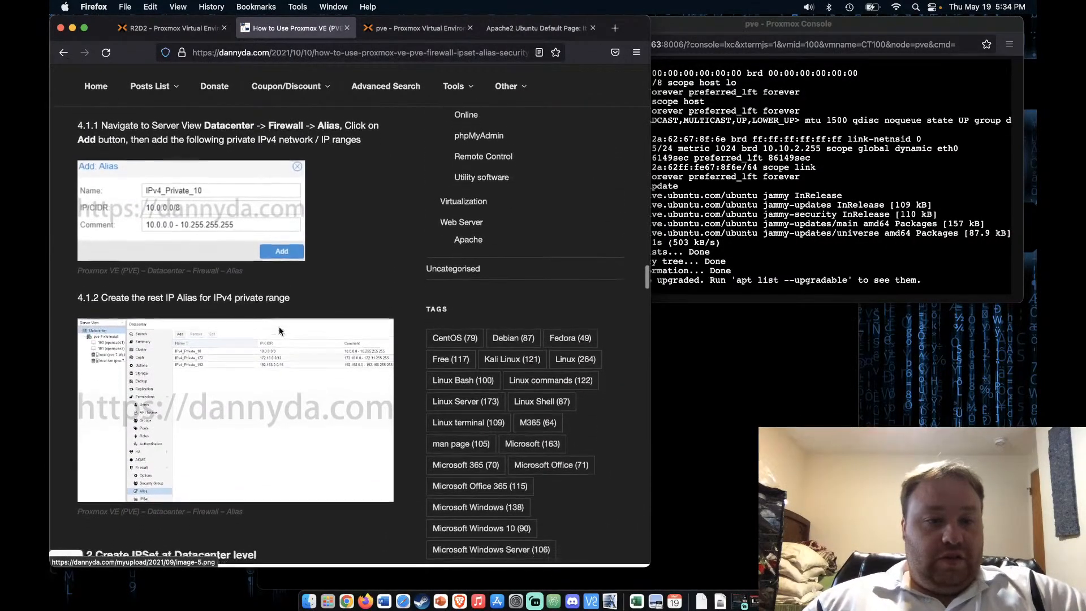
scroll(279, 327, down, 18)
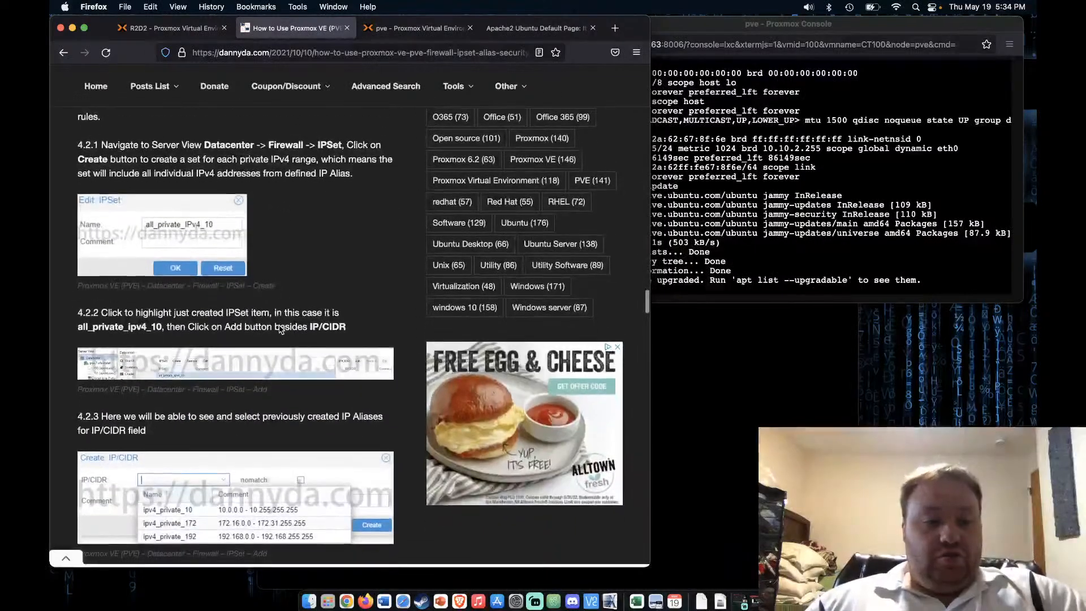
scroll(280, 330, down, 20)
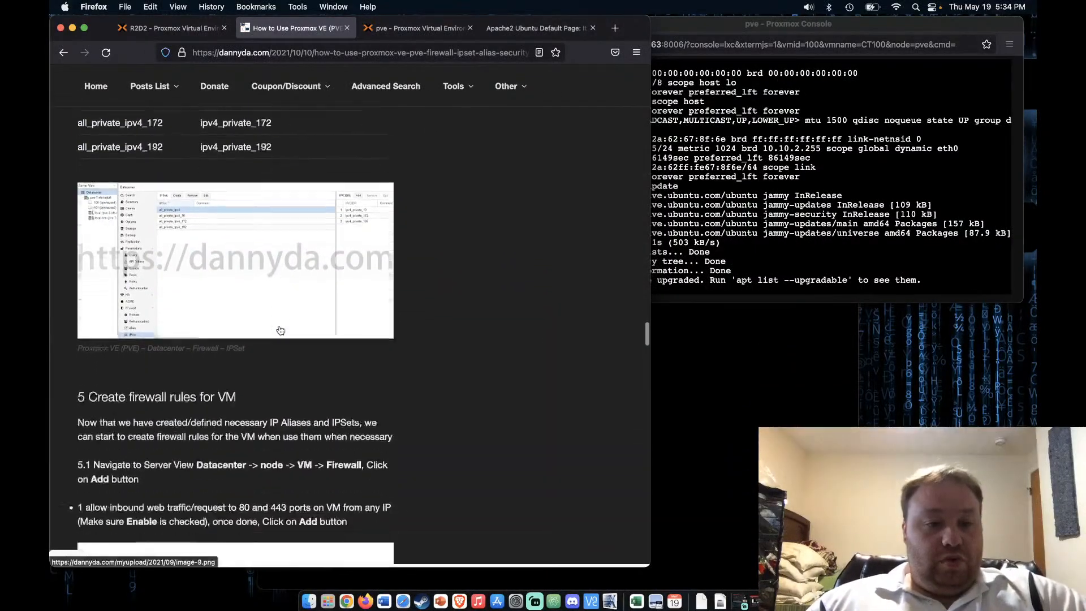
scroll(280, 330, down, 6)
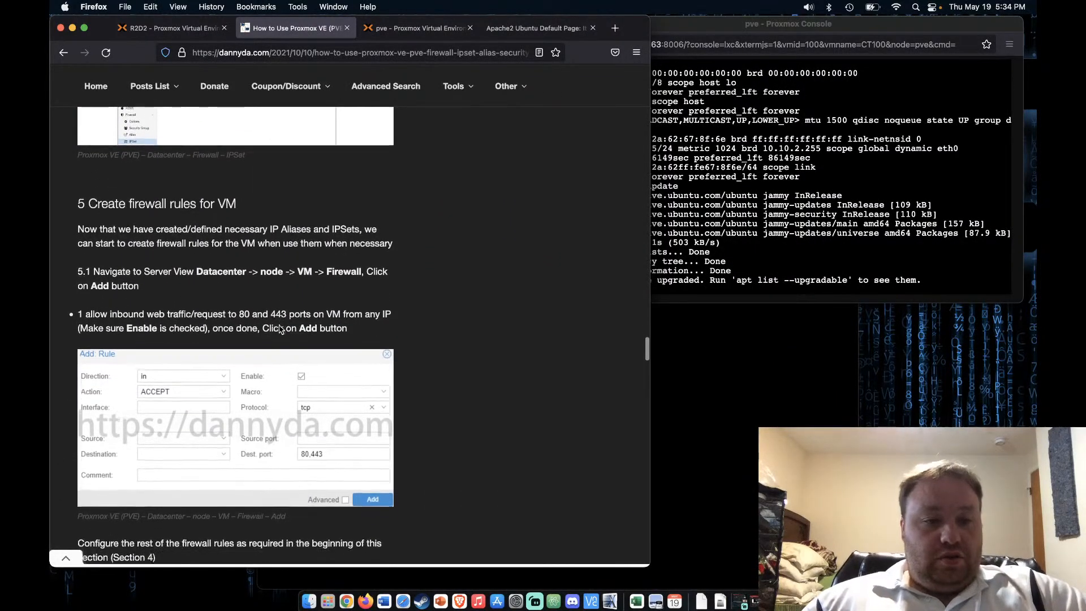
scroll(280, 330, down, 1)
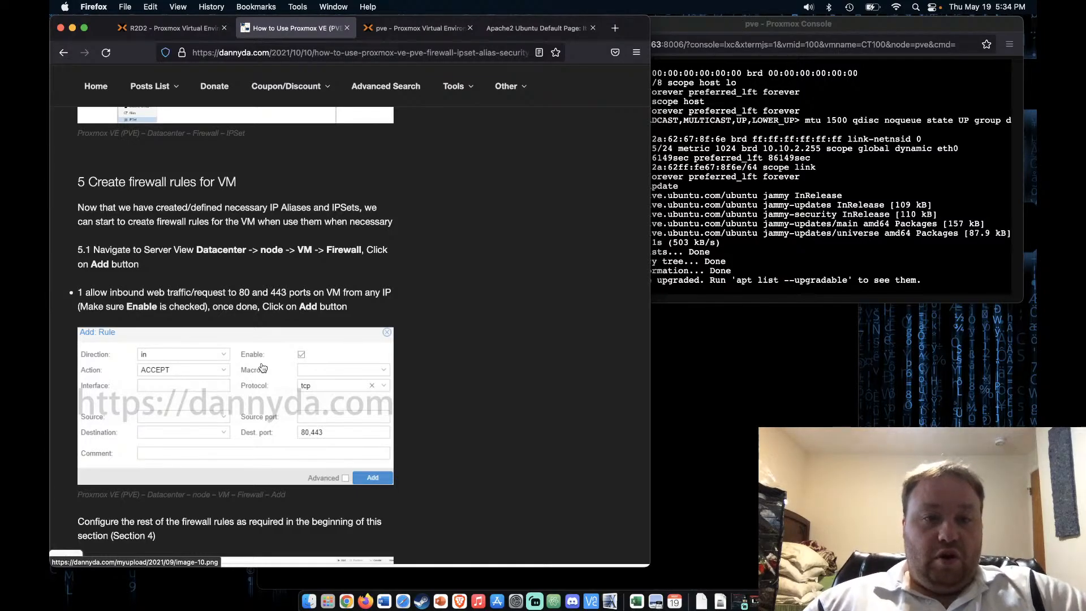
Review container 100's firewall options, then the pve node's firewall options and rules
click(399, 34)
click(113, 135)
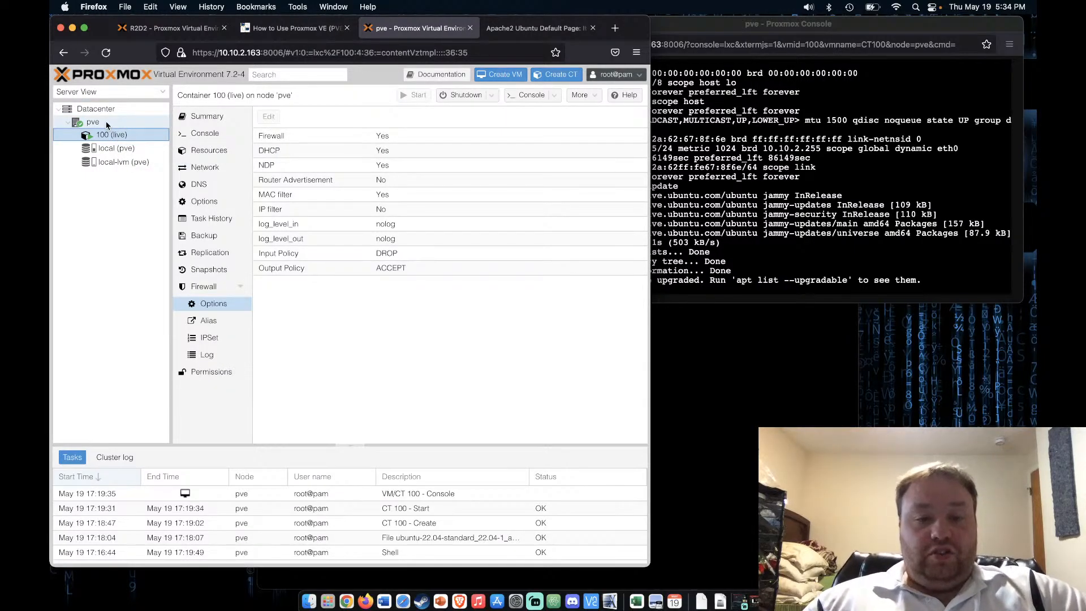
click(106, 123)
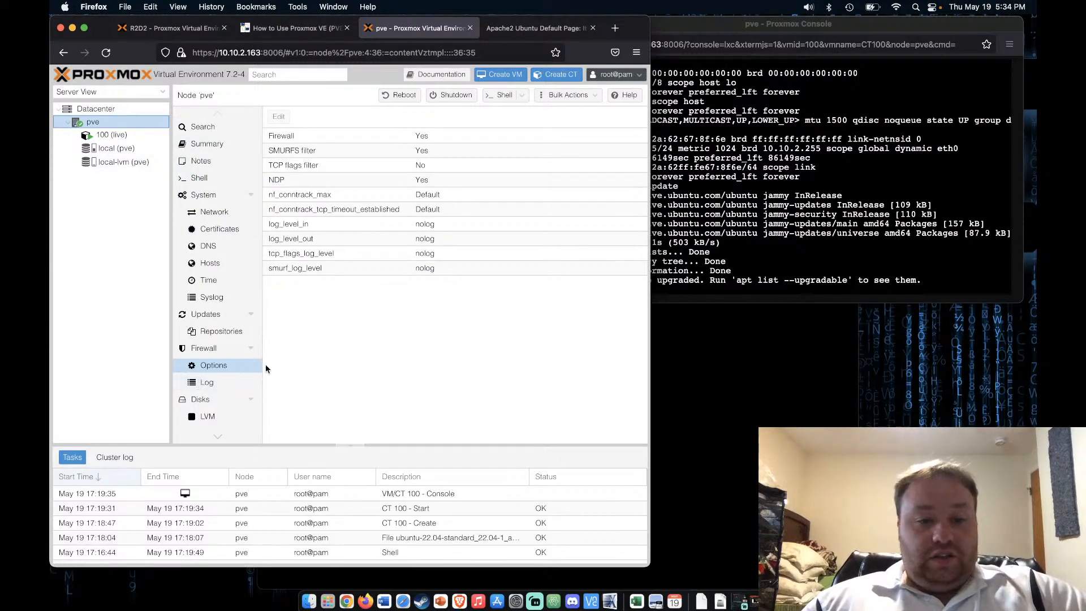
click(222, 349)
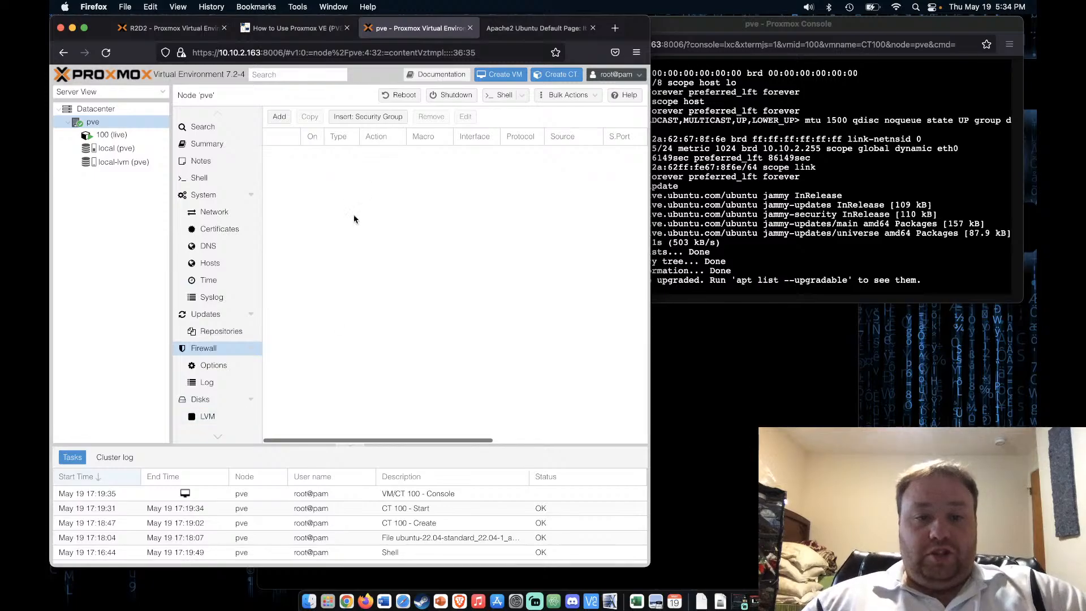
click(222, 368)
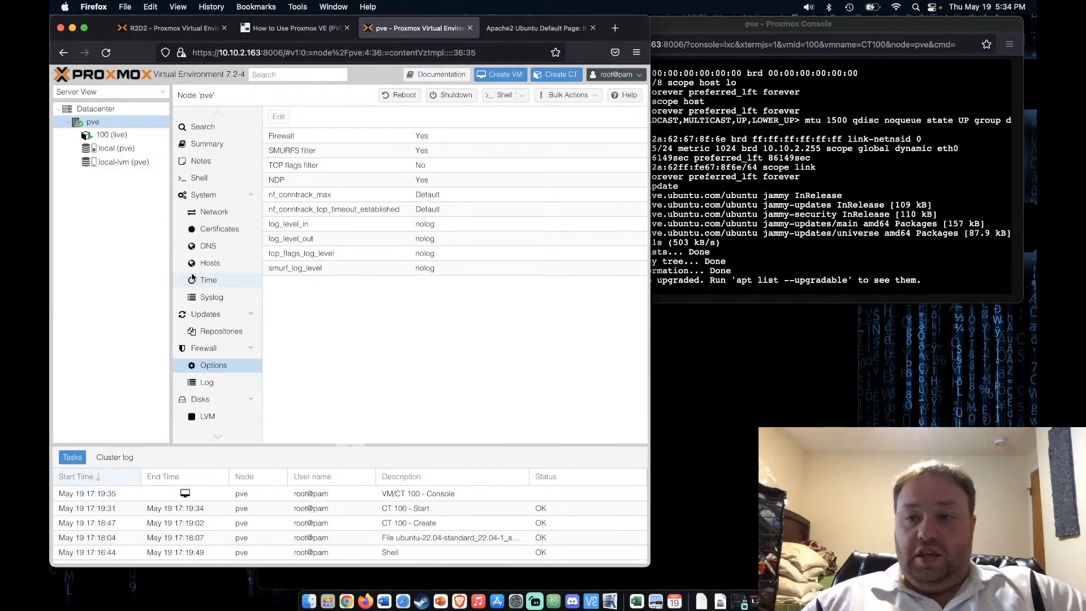
Recheck container 100's firewall options and empty rule list, then show the Apache2 page
click(128, 135)
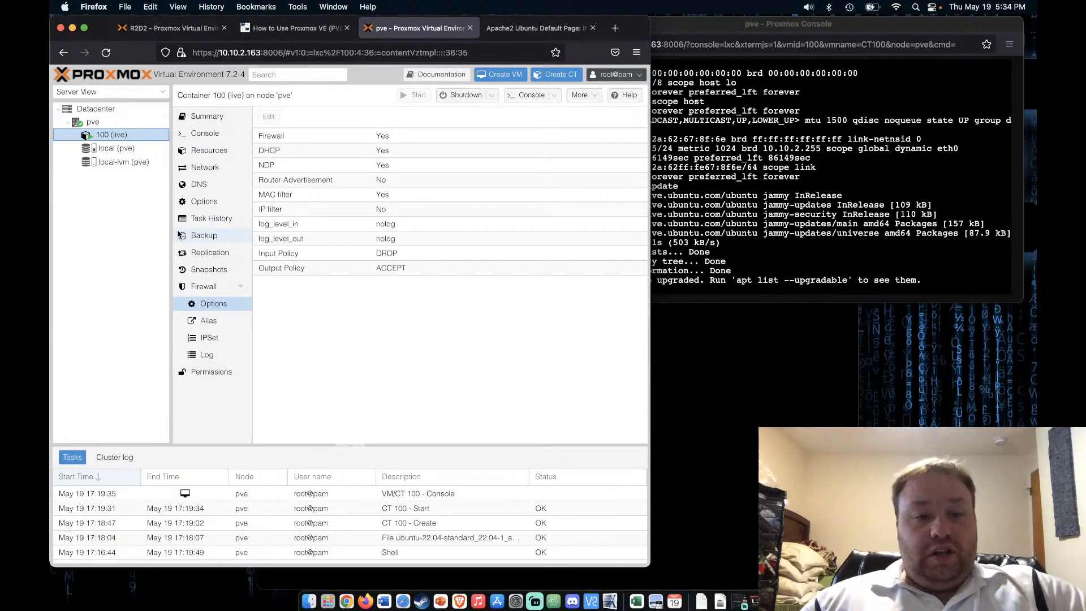
click(211, 287)
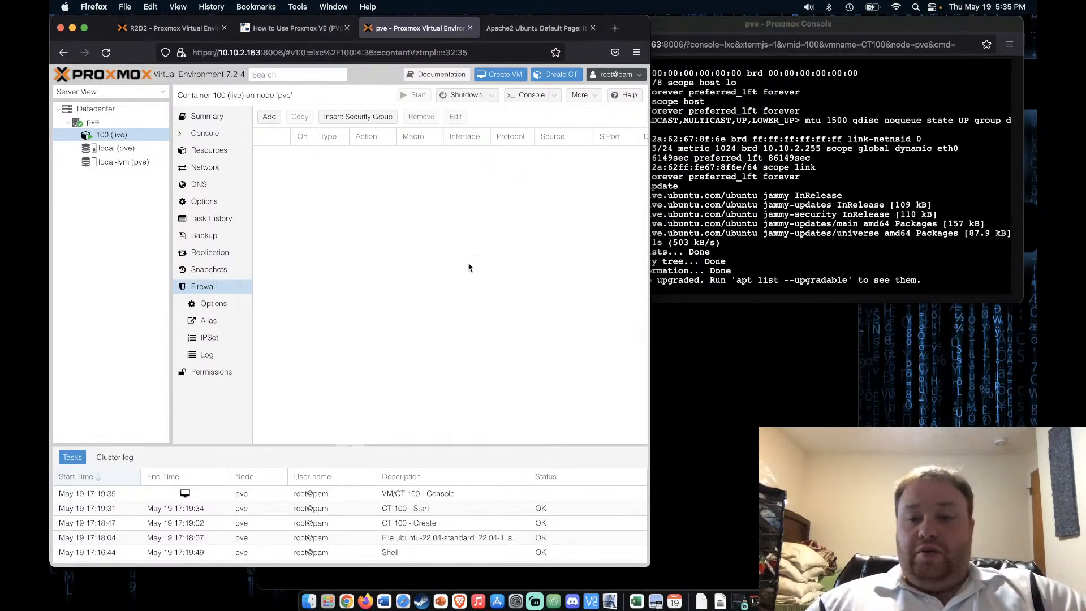
click(215, 304)
click(198, 288)
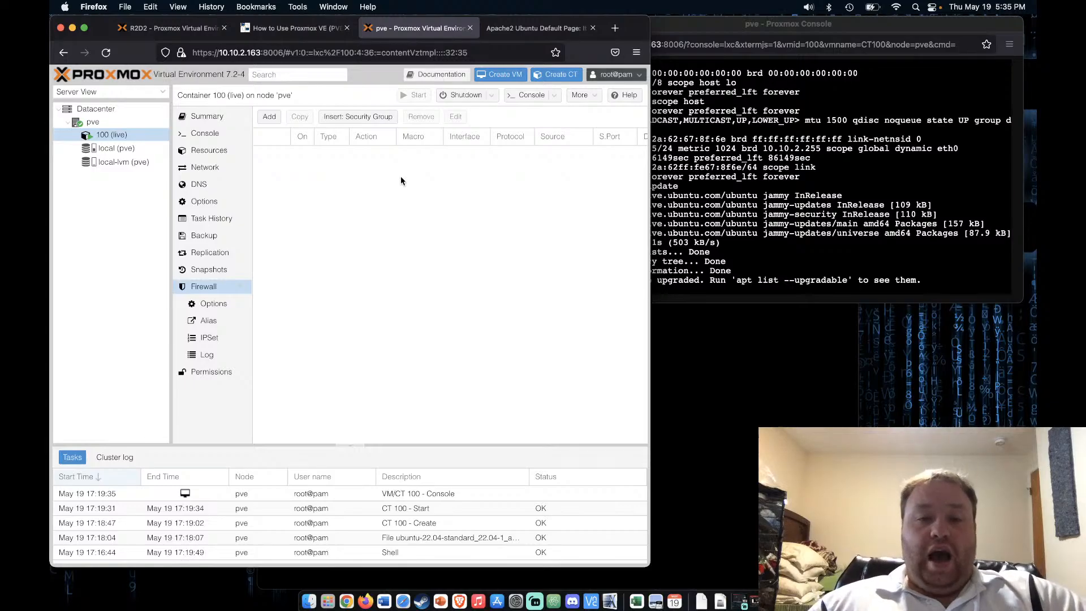
click(519, 28)
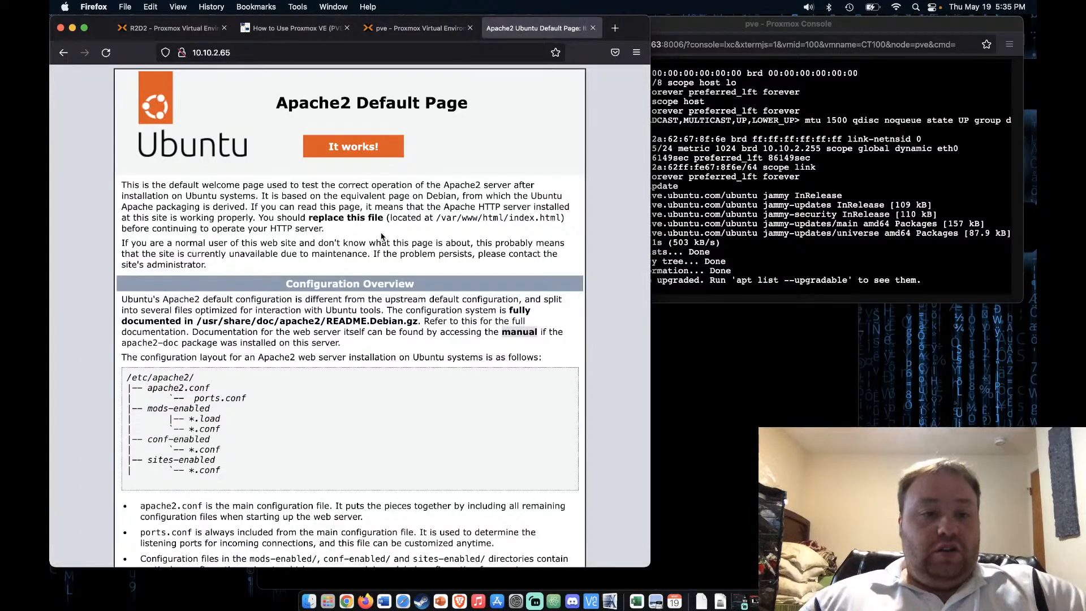
Replace the Apache2 tab with a new tab loading 10.10.2.65, then return to Proxmox
click(593, 28)
click(522, 28)
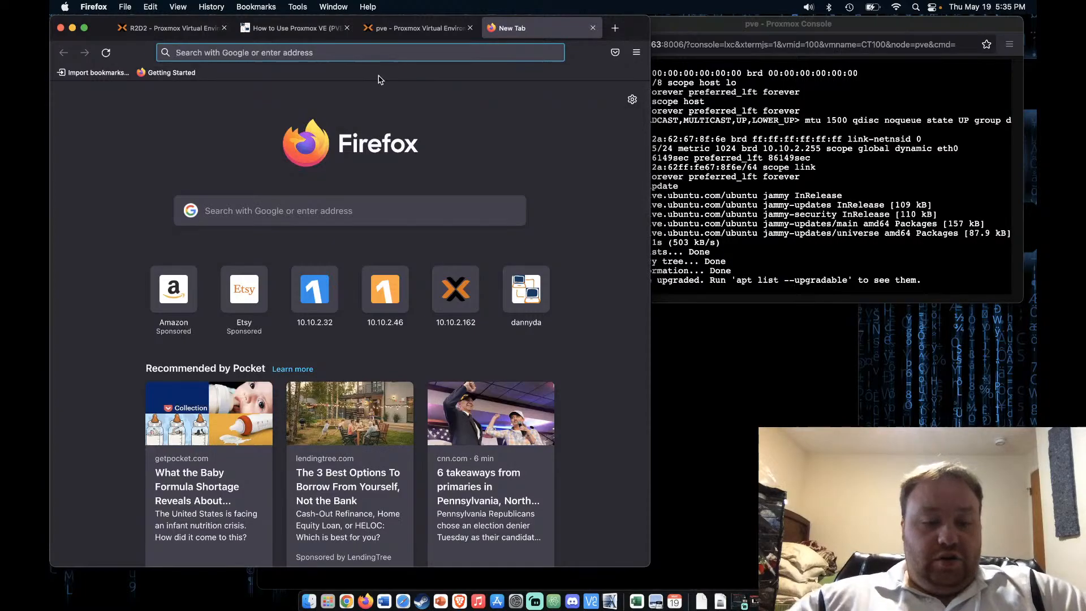
text(10)
key(Right)
key(BackSpace)
key(BackSpace)
key(BackSpace)
key(BackSpace)
key(BackSpace)
key(BackSpace)
key(BackSpace)
key(BackSpace)
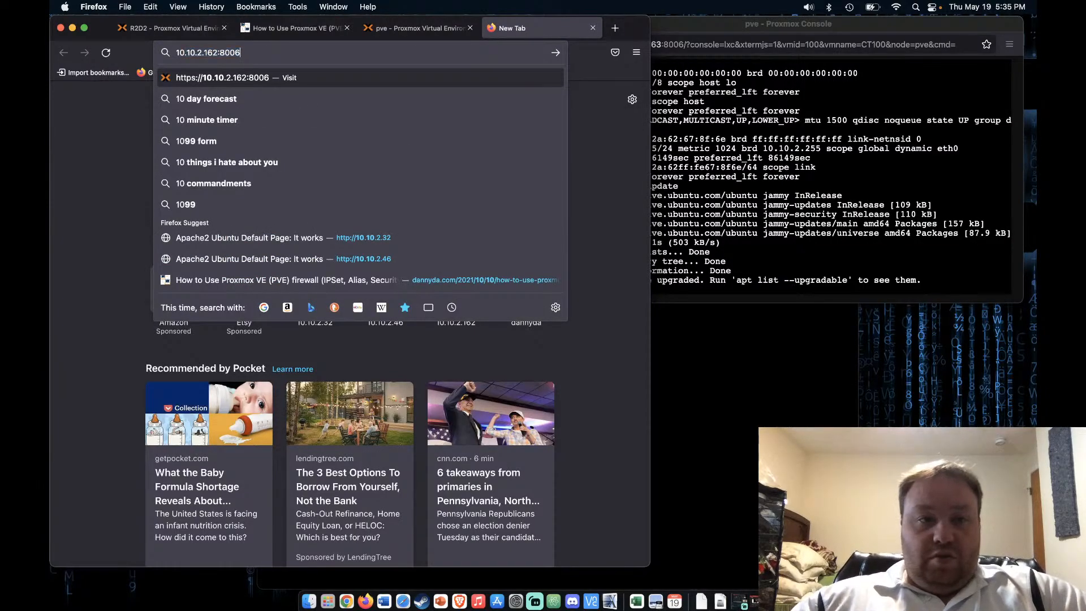
key(BackSpace)
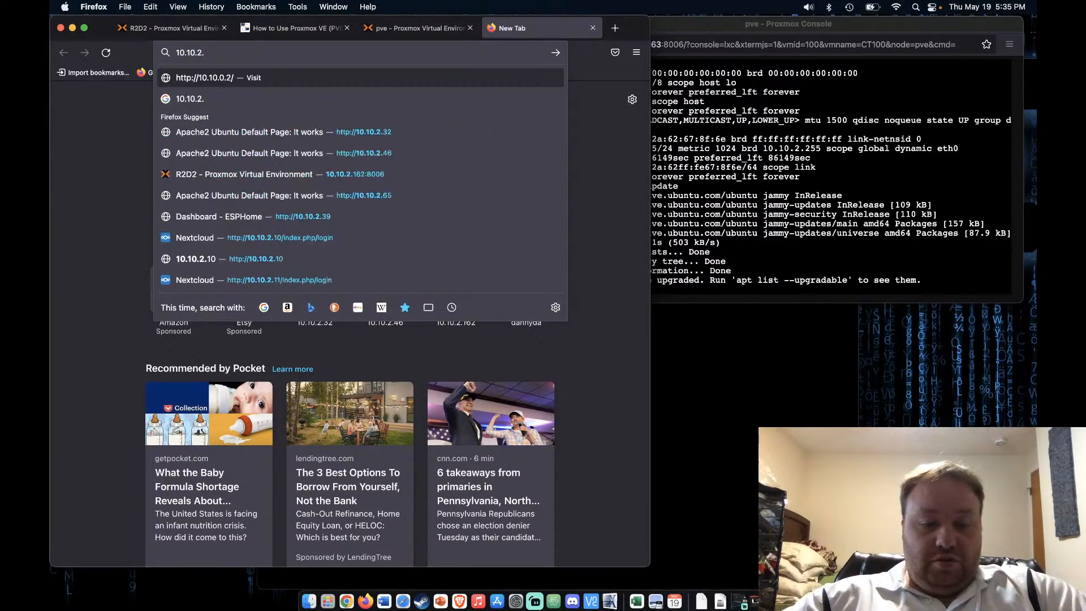
text(65/)
key(Return)
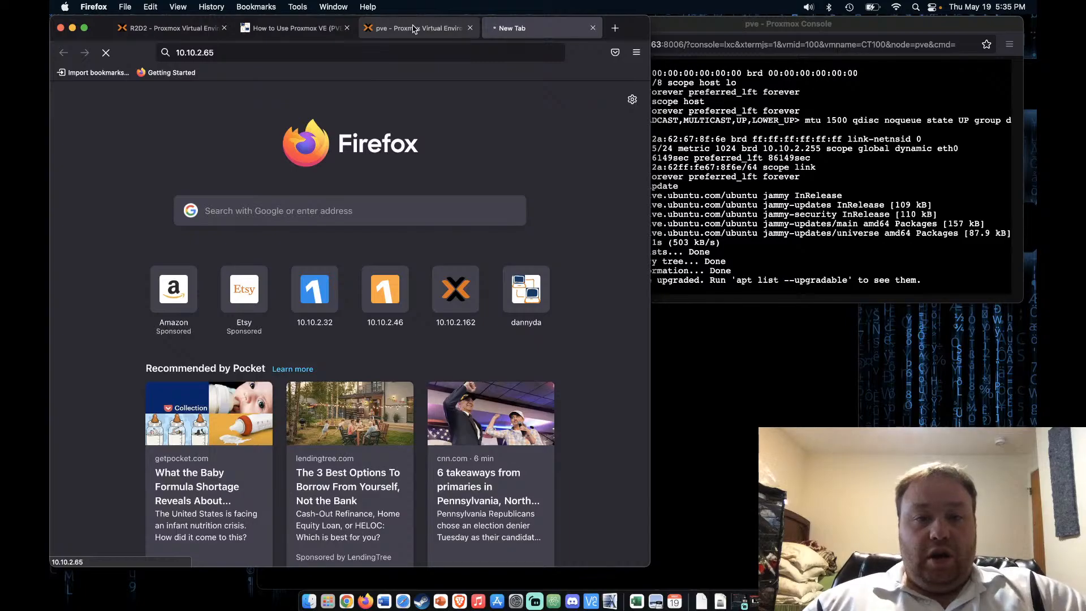
click(413, 29)
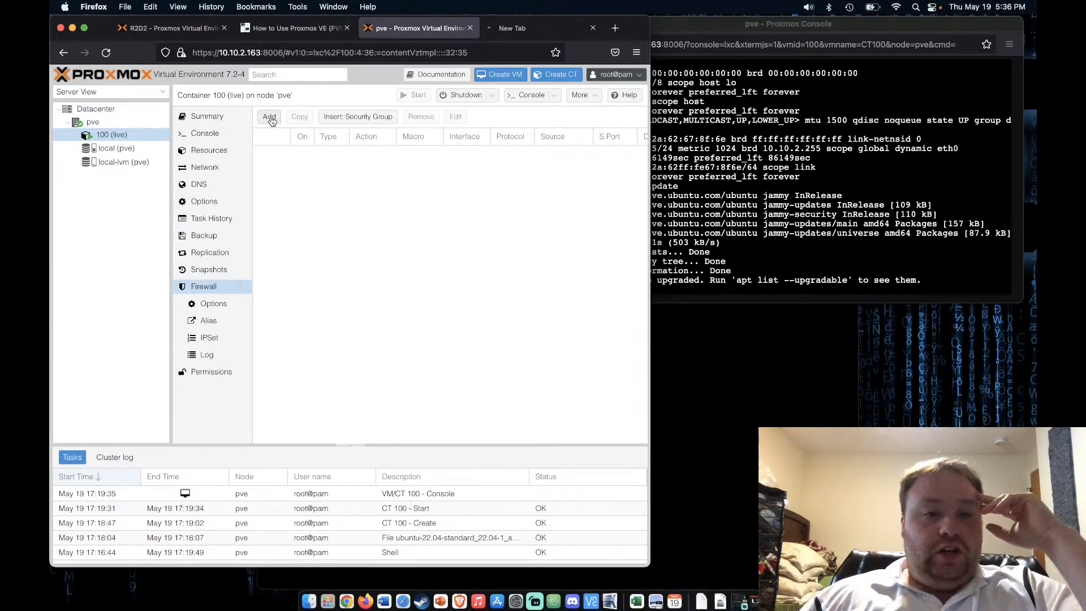
Start a new container 100 rule: direction in, source all_private_ipv4, enabled
click(270, 117)
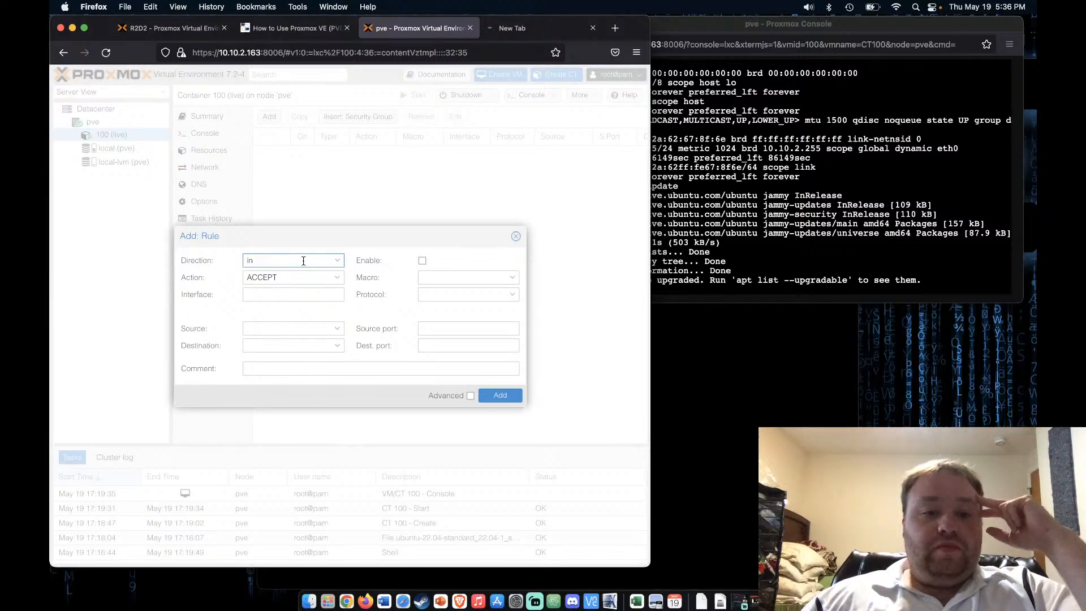
click(337, 263)
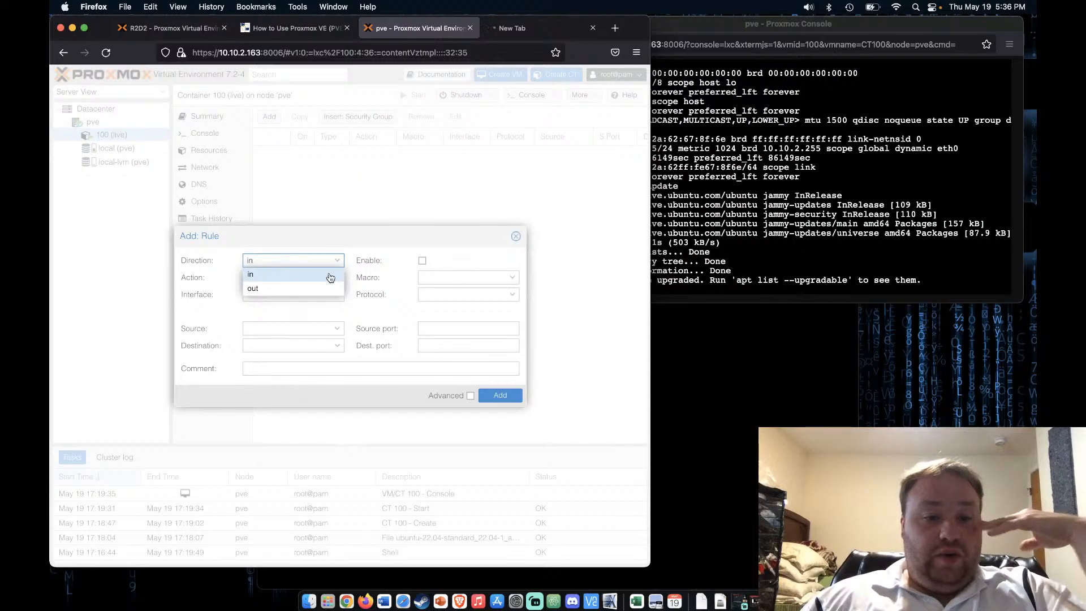
click(330, 275)
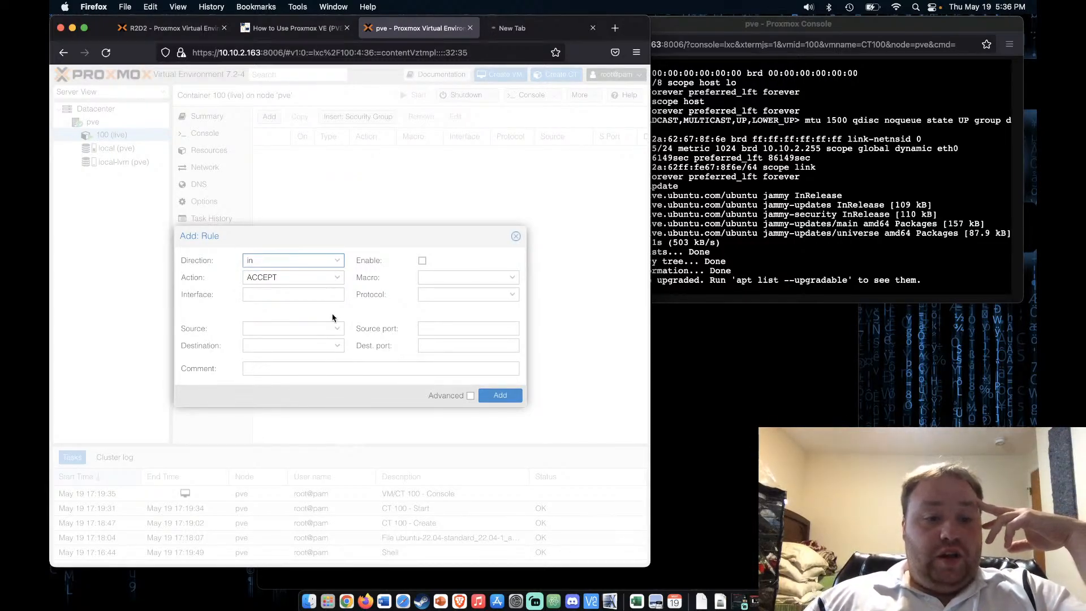
click(339, 333)
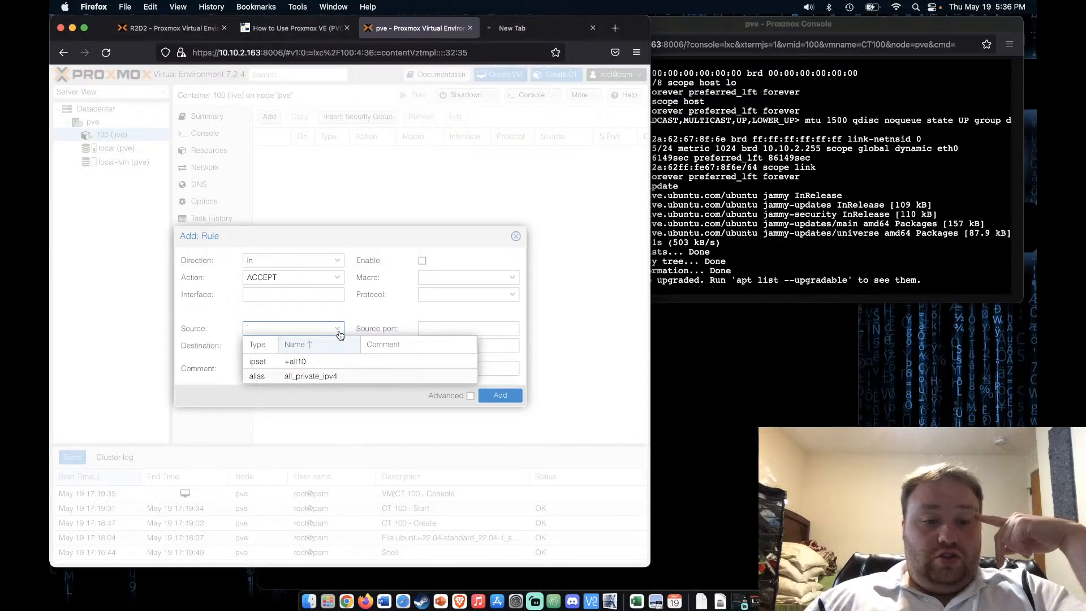
click(320, 376)
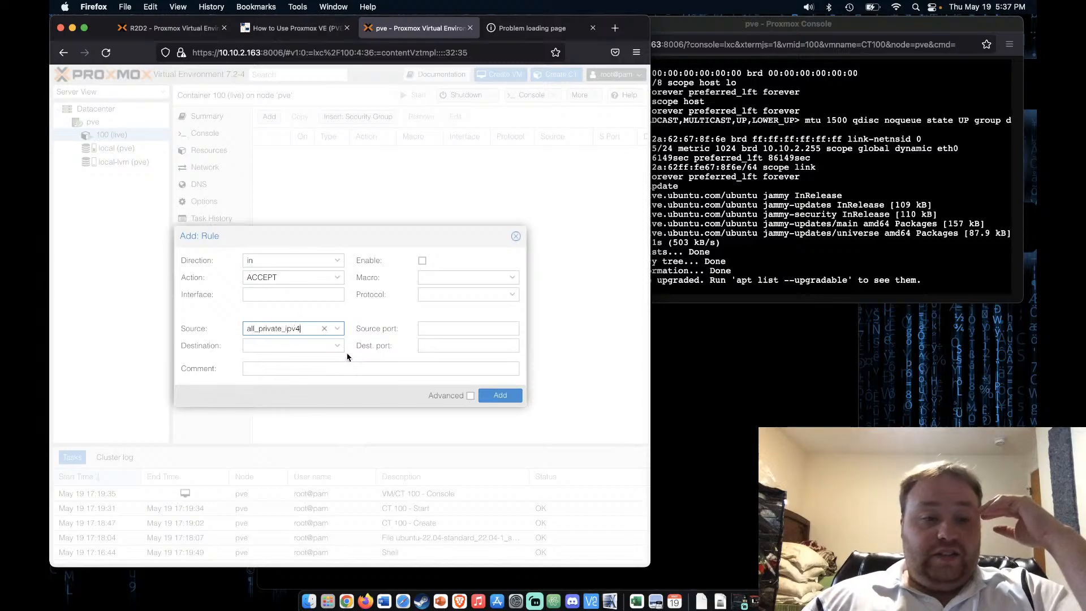
click(337, 349)
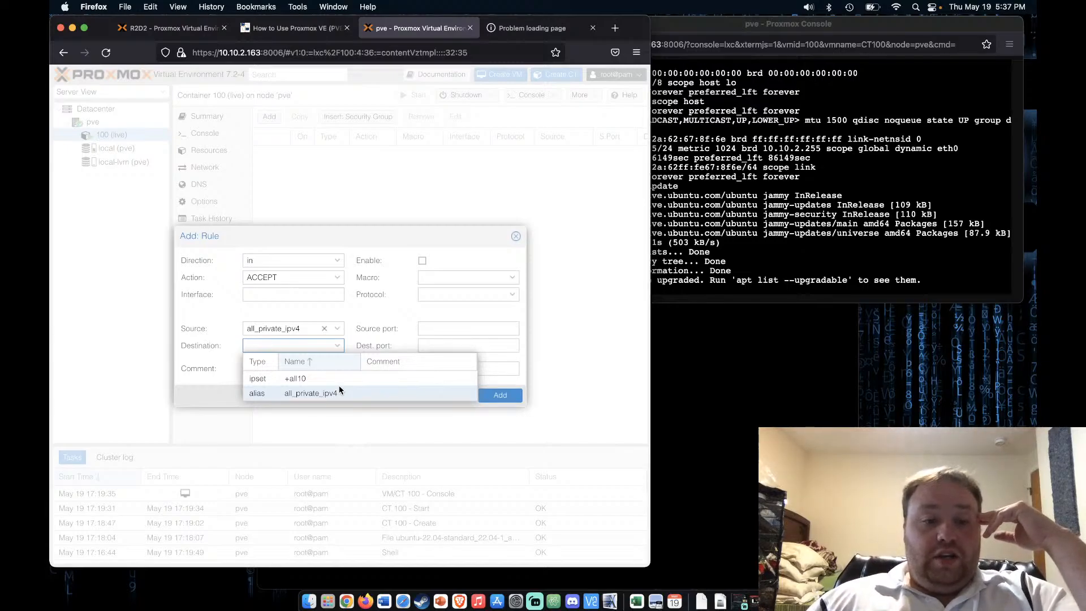
click(337, 349)
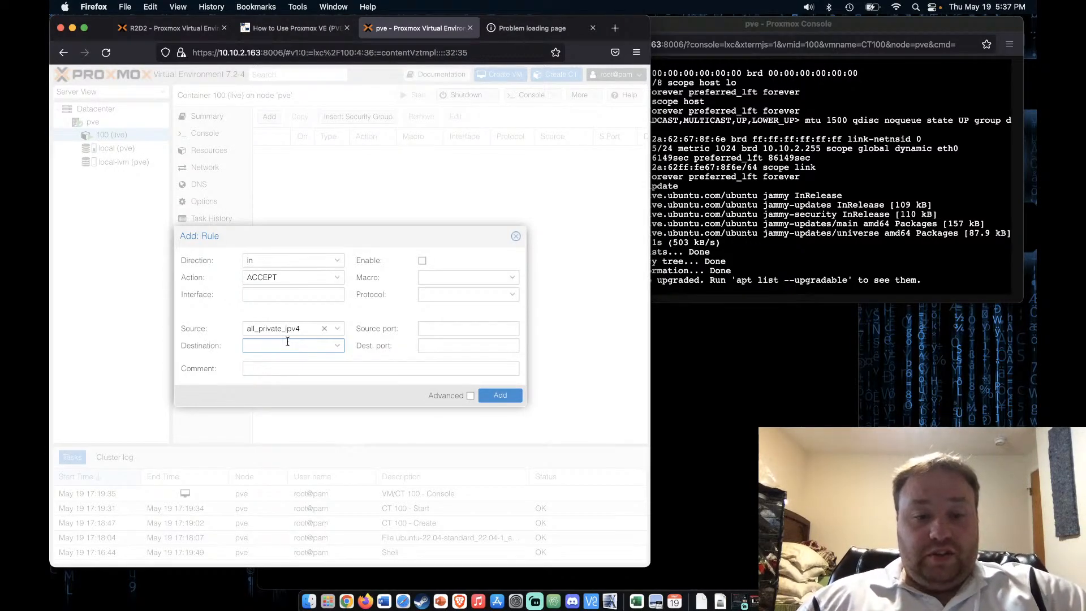
click(422, 262)
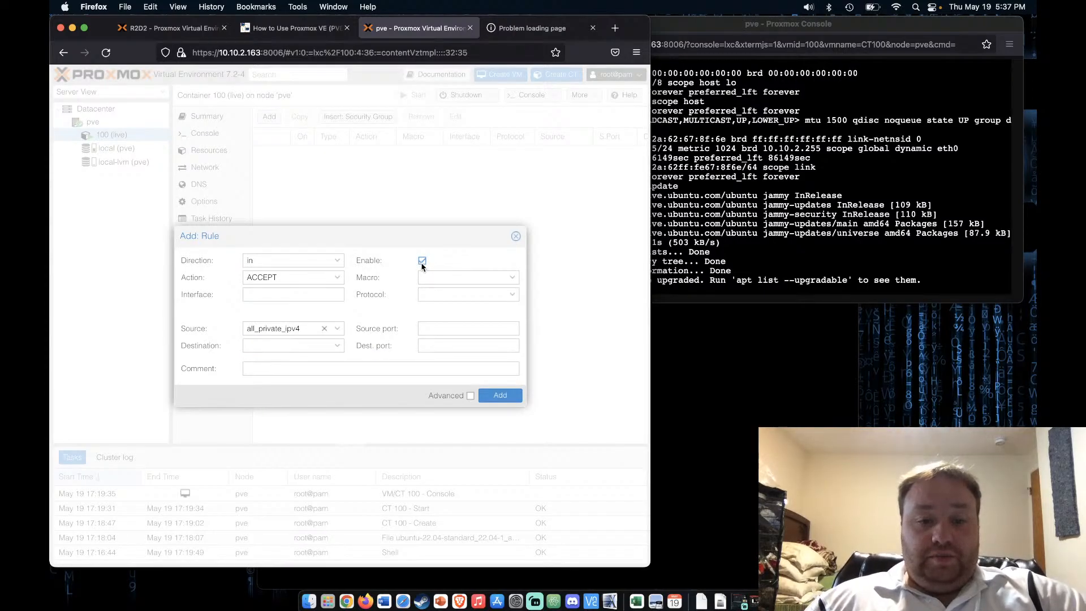
Set the rule's source port to 80,443 and its comment to 'allow web in'
click(444, 328)
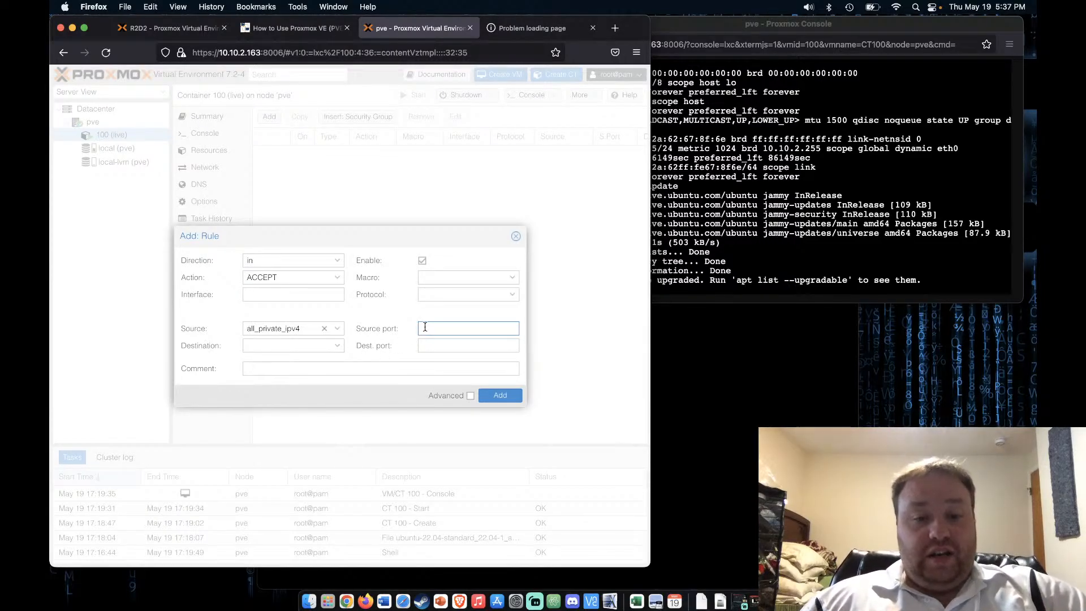
text(80)
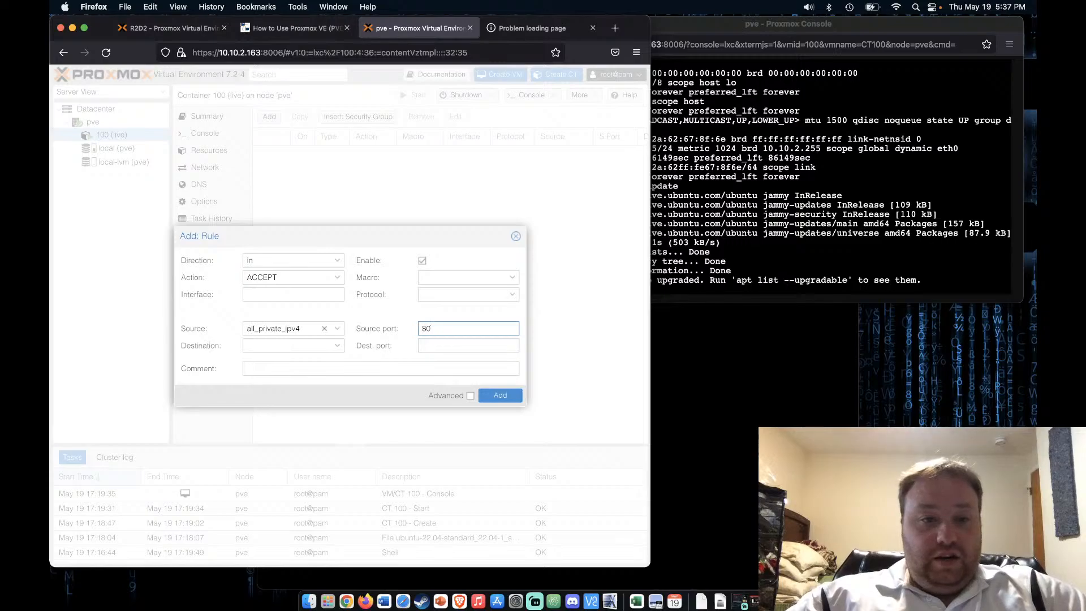
click(302, 29)
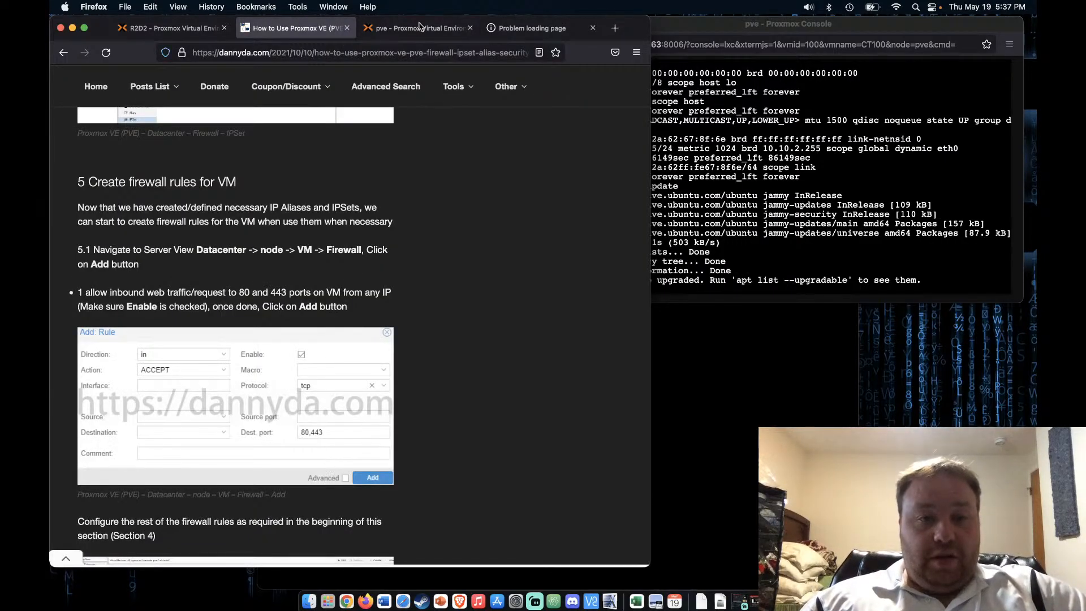
click(417, 28)
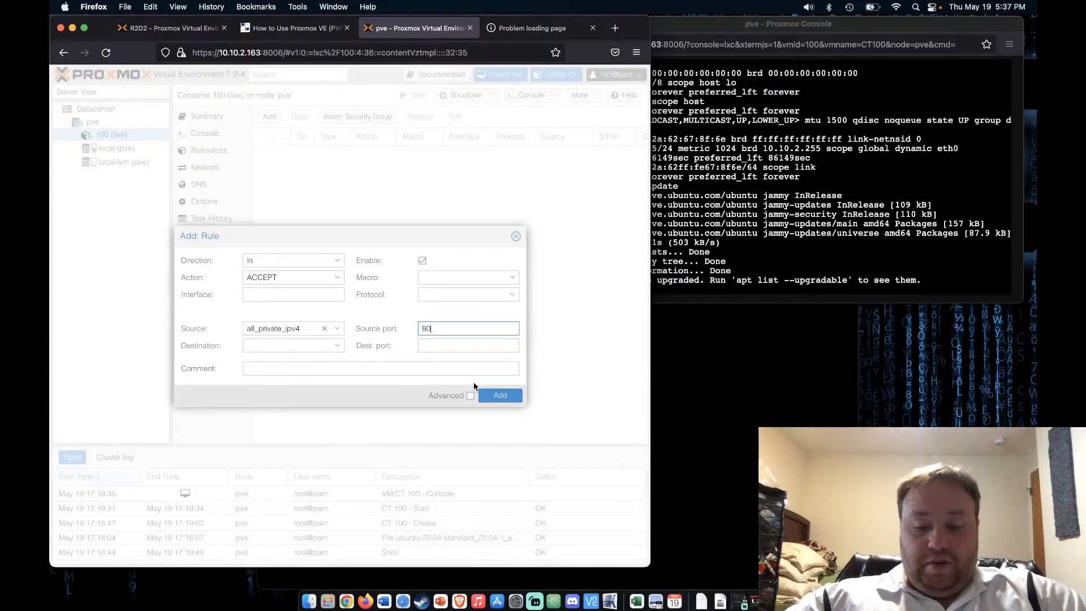
text(,443)
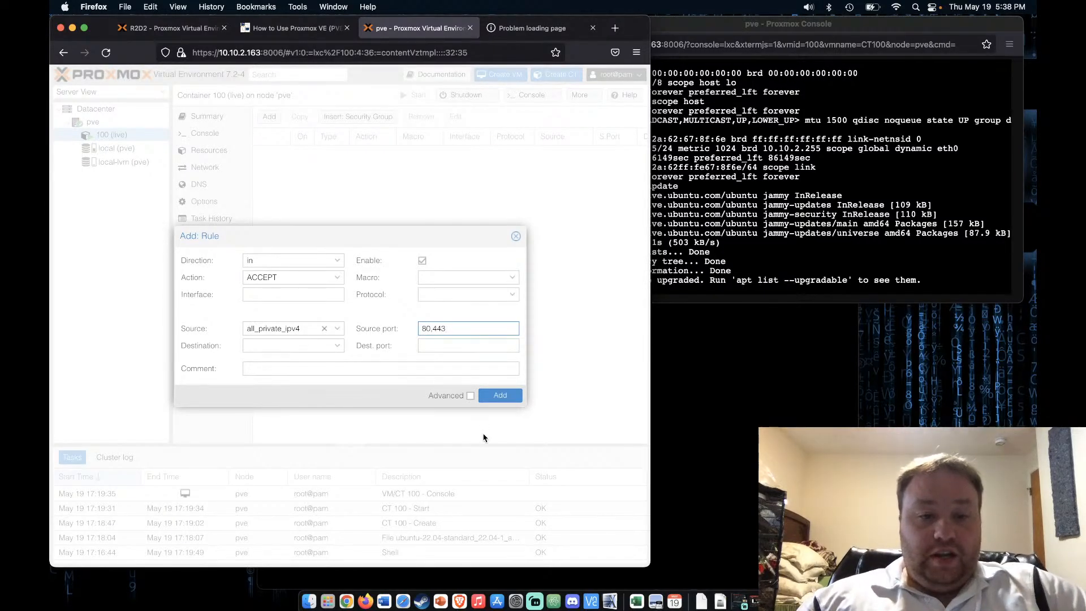
click(390, 369)
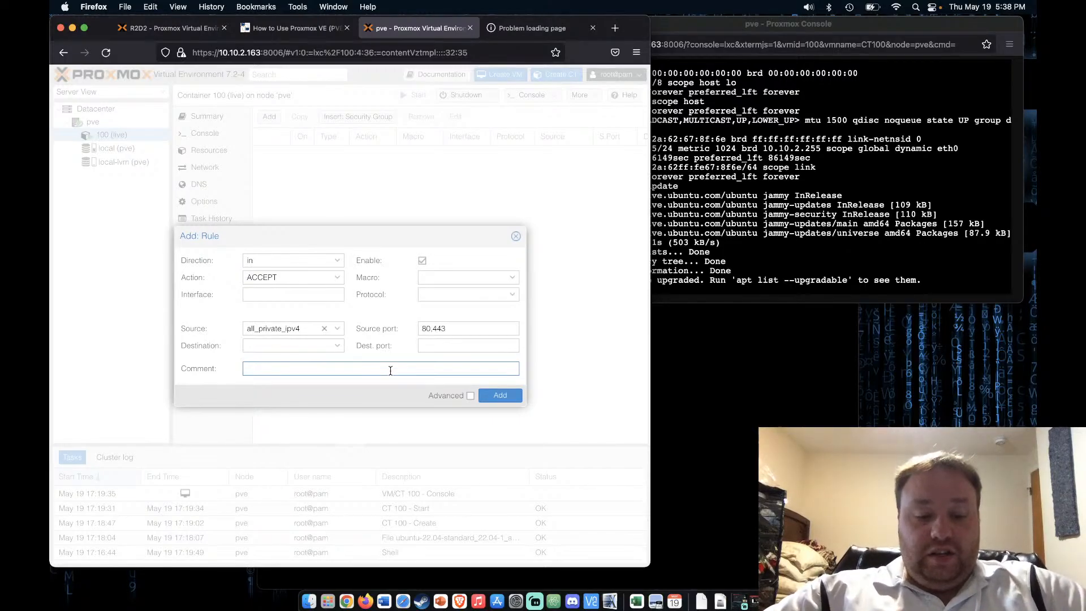
text(allow)
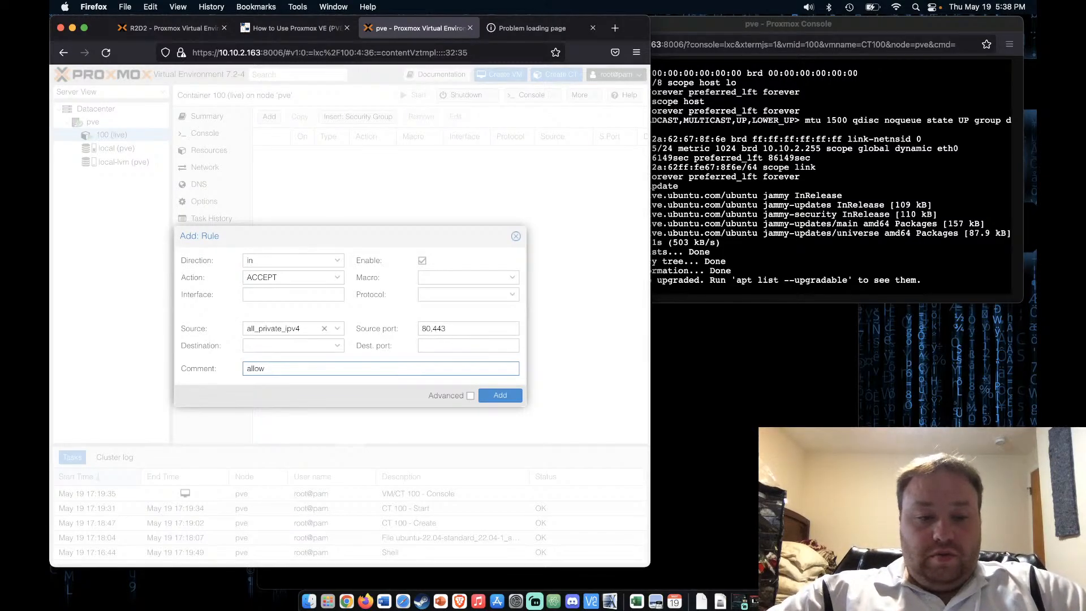
text( web )
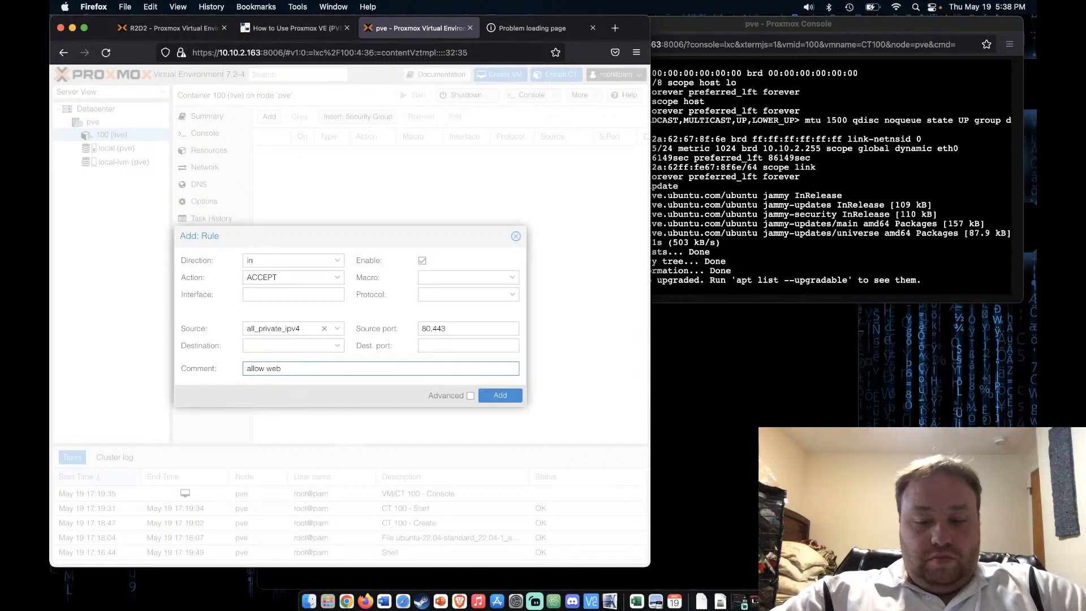
text(in)
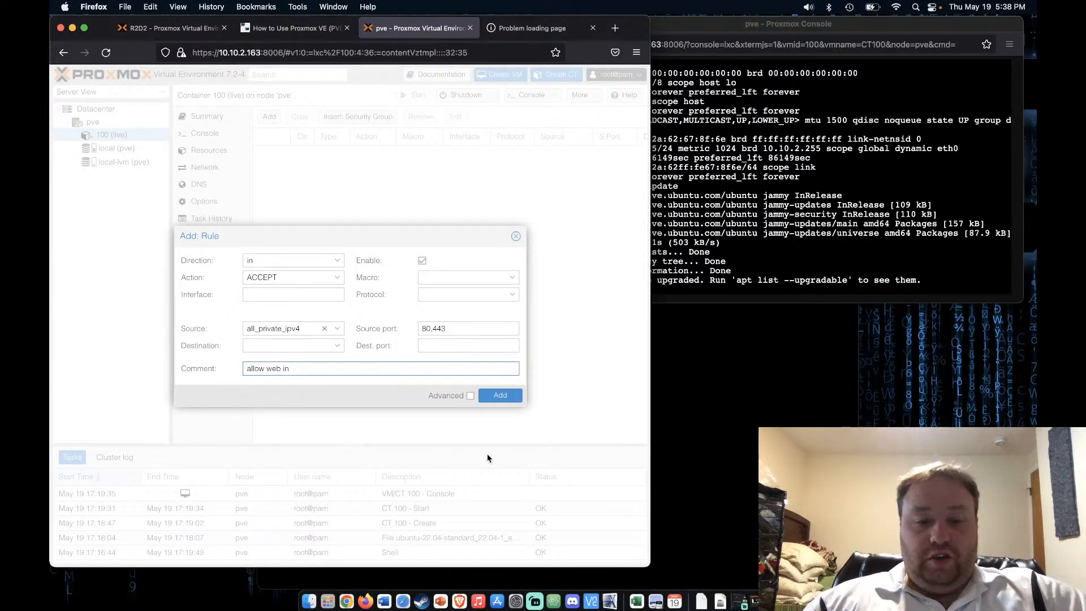
Set the missing protocol to tcp and save the inbound web rule
click(496, 395)
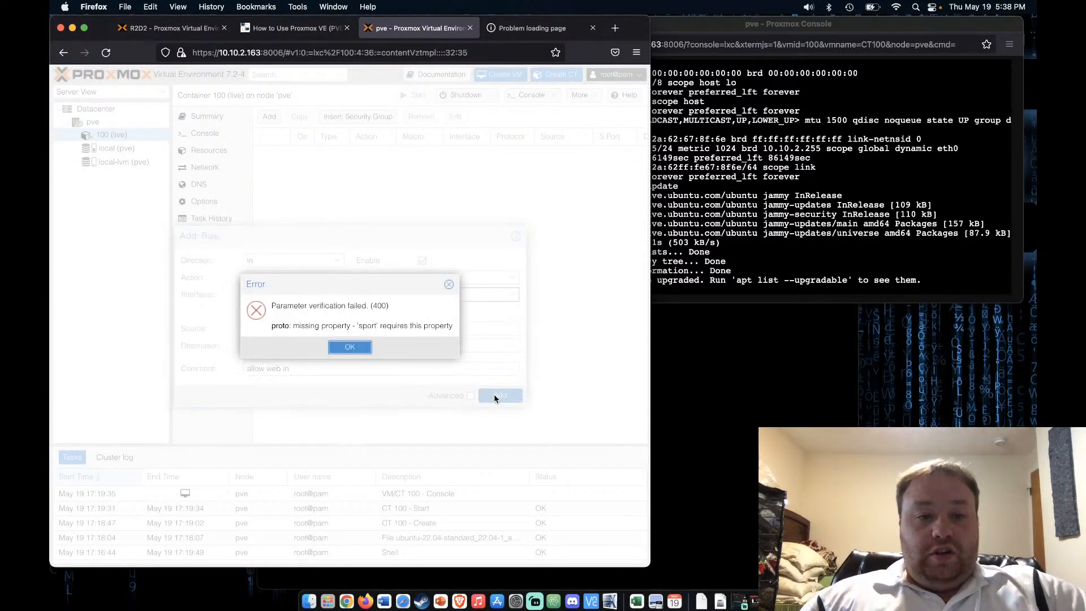
click(350, 347)
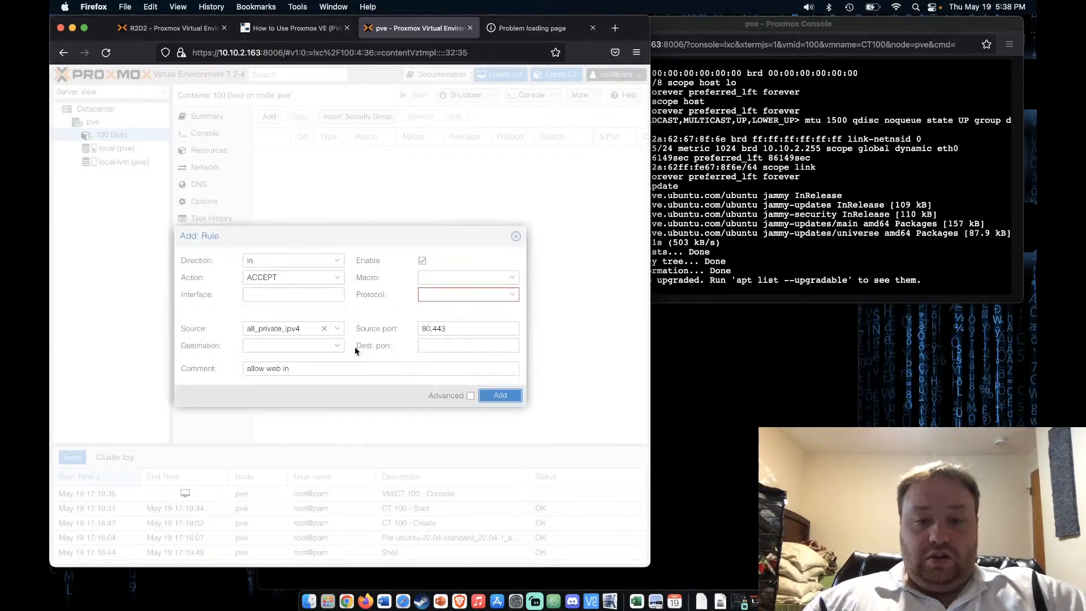
click(513, 295)
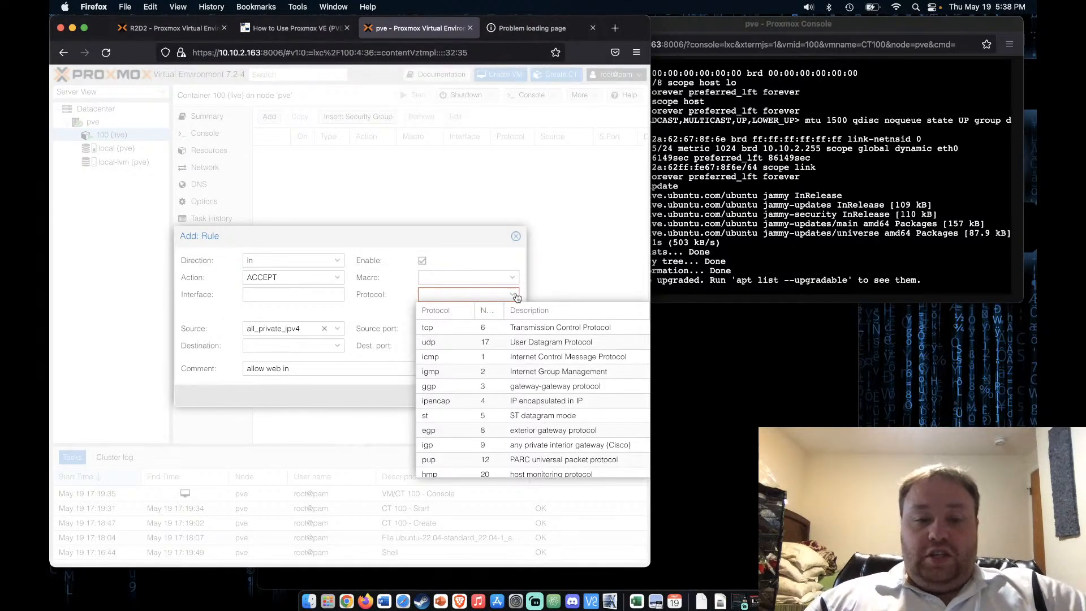
click(452, 329)
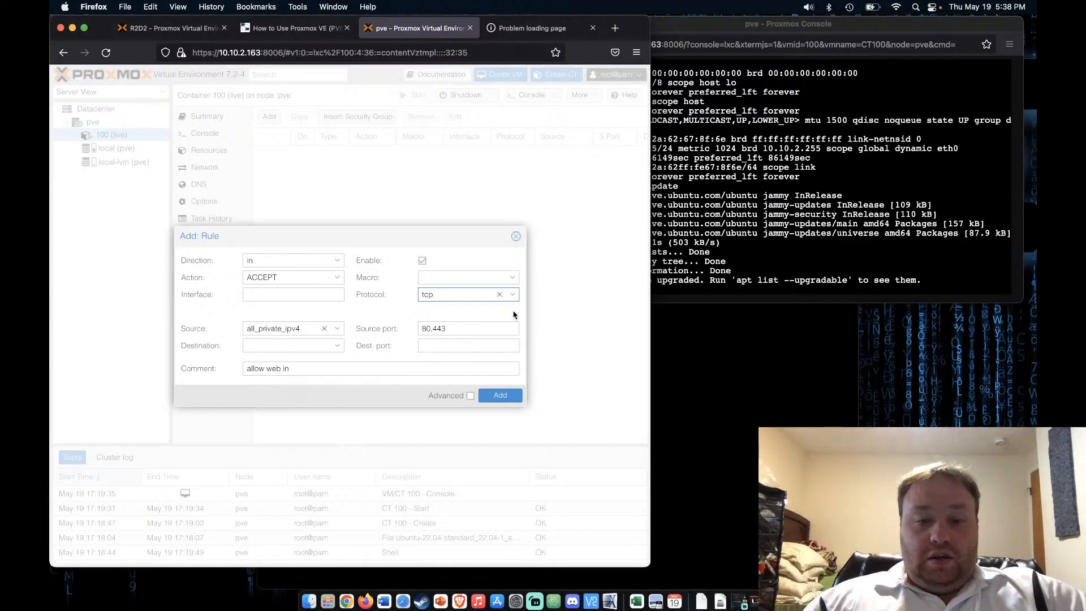
click(513, 294)
click(456, 342)
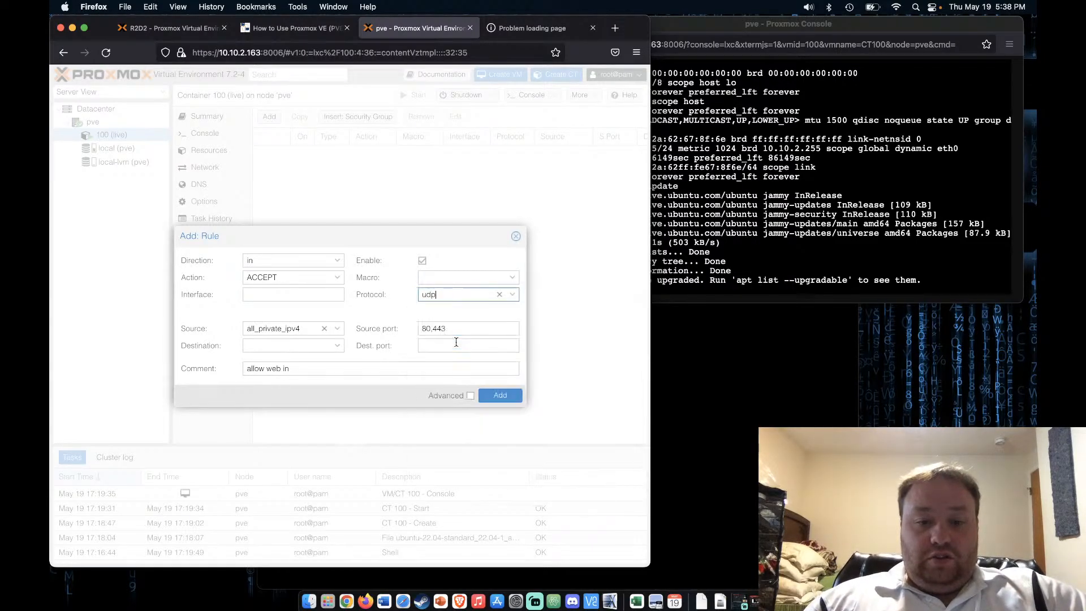
click(513, 294)
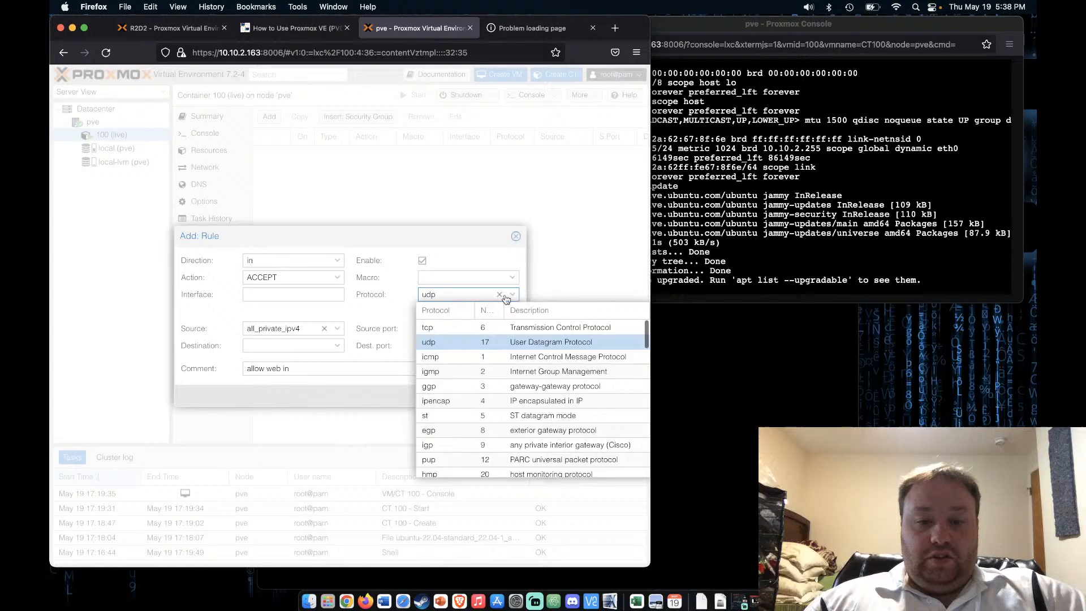
click(453, 328)
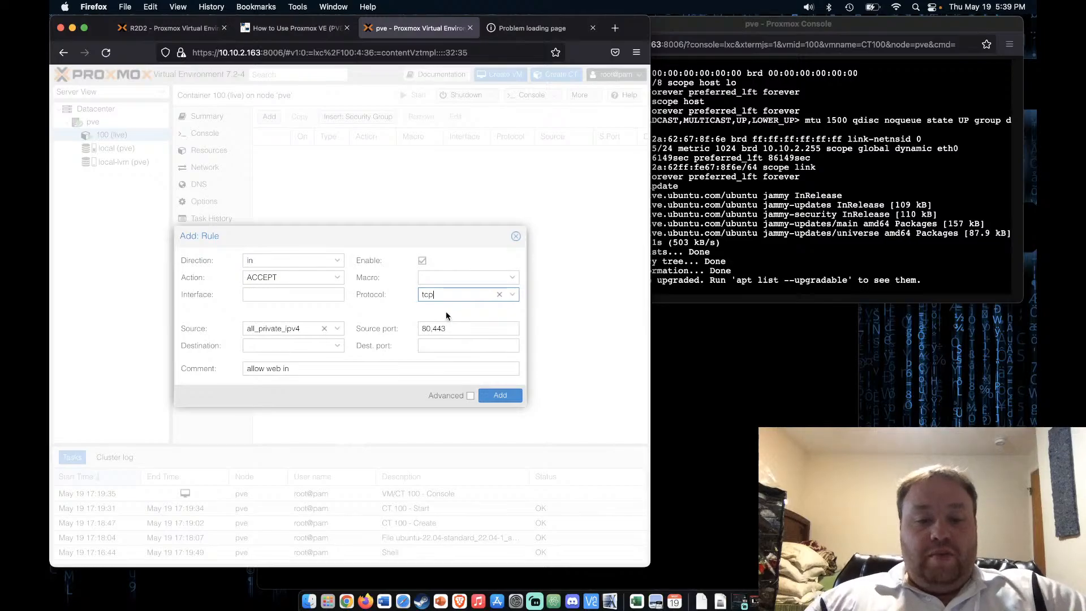
click(507, 395)
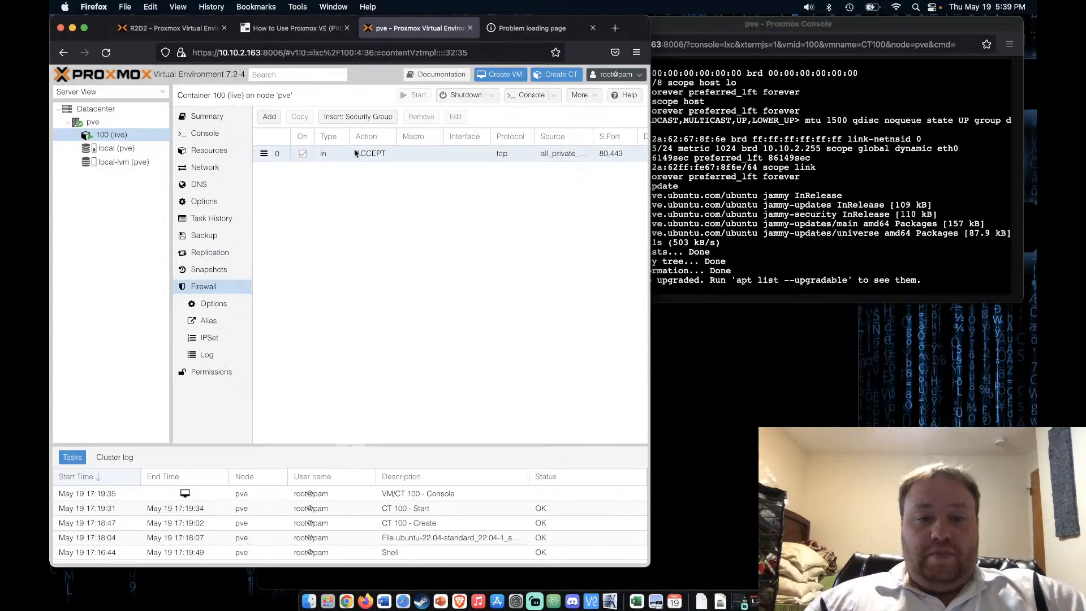
Review the saved rule, toggle its On checkbox off and back on, then view the 10.10.2.65 tab
click(374, 153)
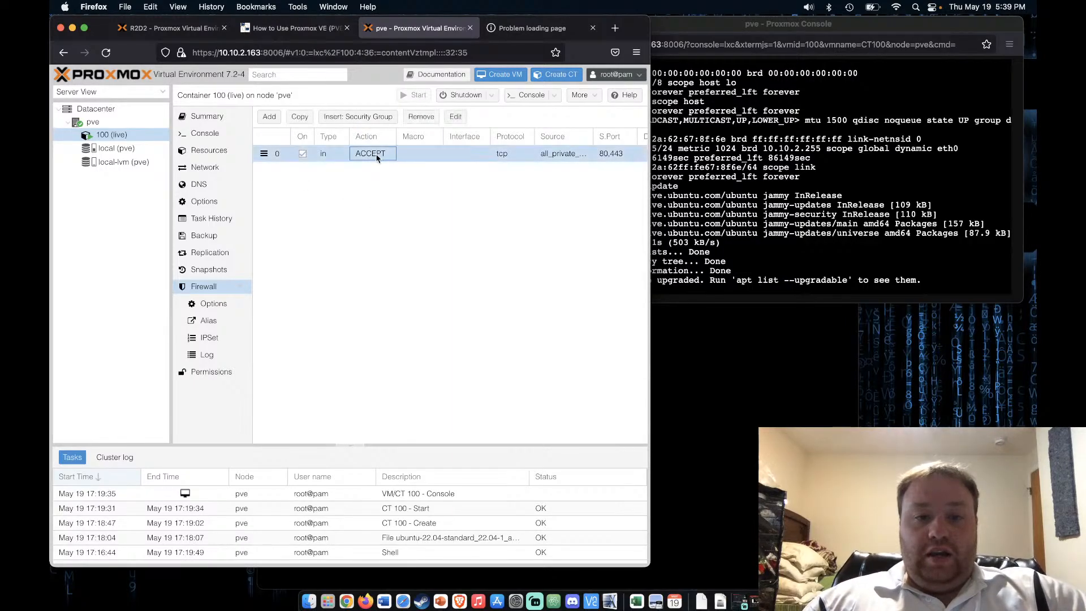
click(456, 117)
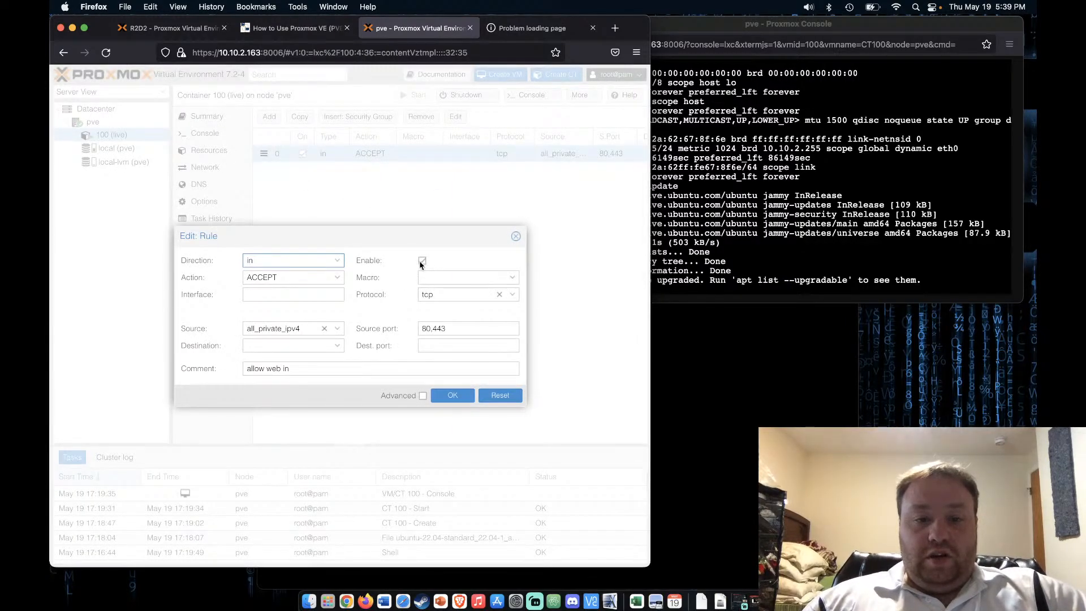
click(453, 395)
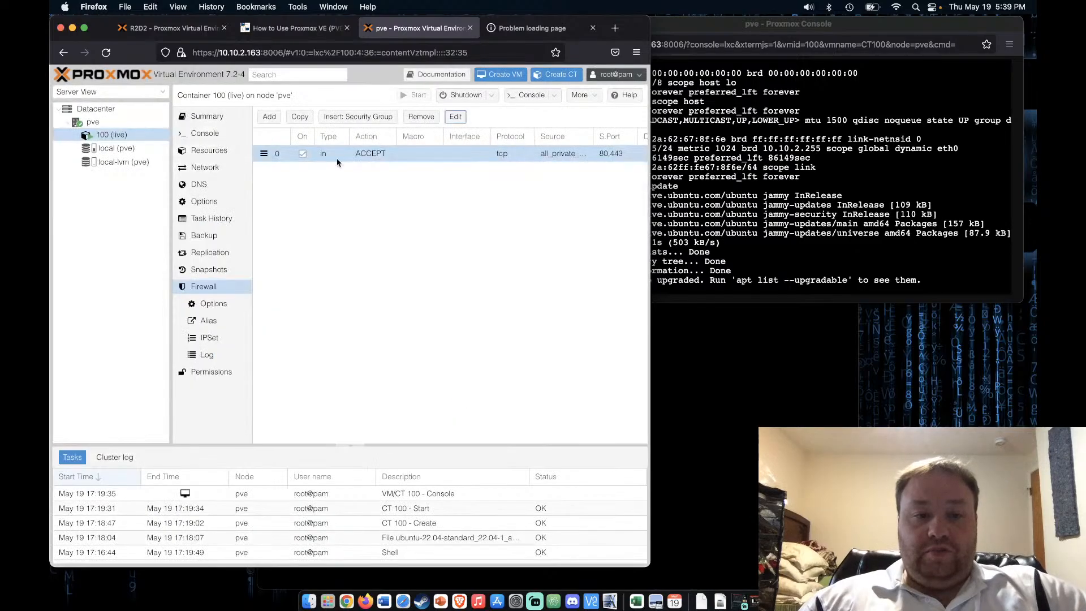
click(303, 155)
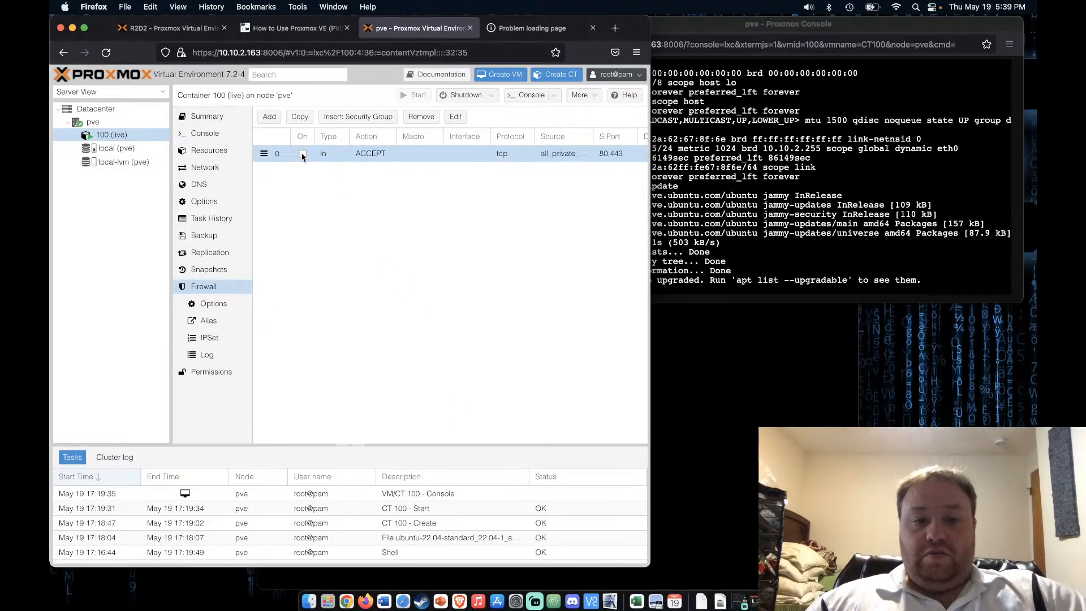
click(302, 154)
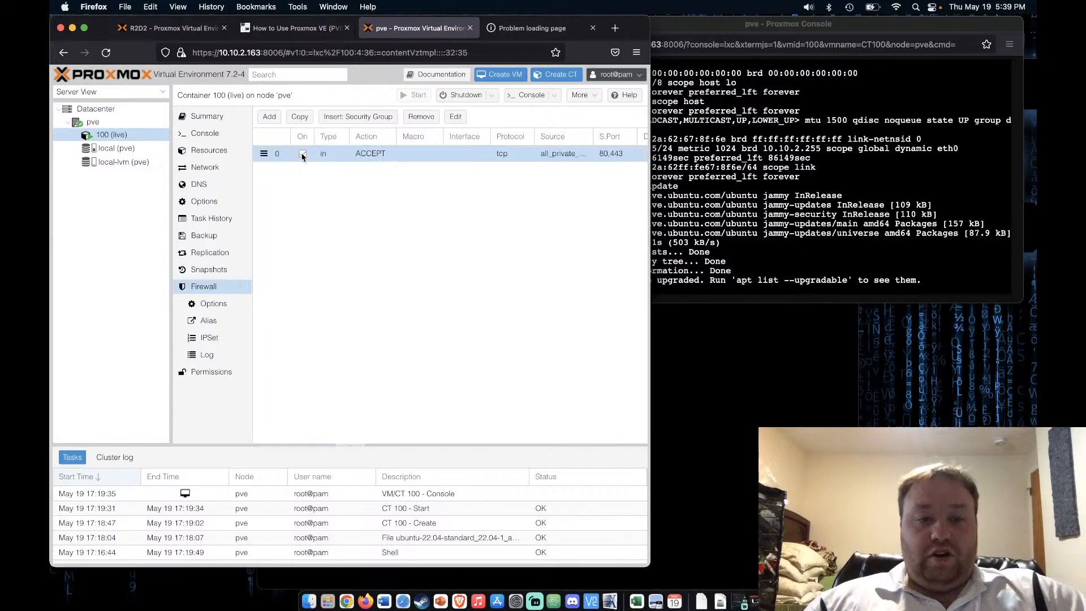
click(529, 30)
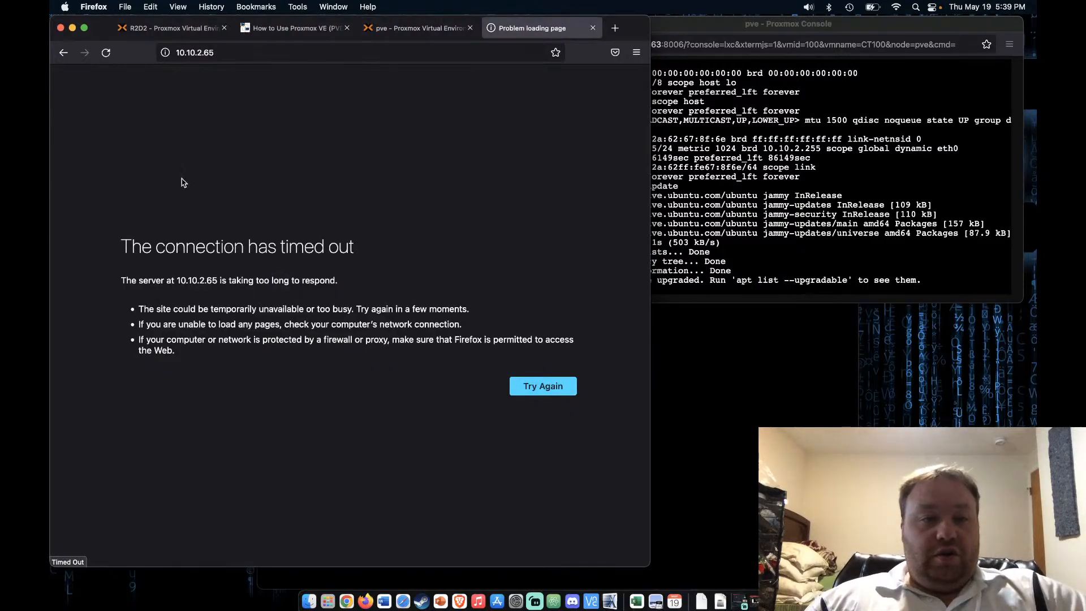
Retry the timed-out 10.10.2.65 page, then close that tab
click(105, 57)
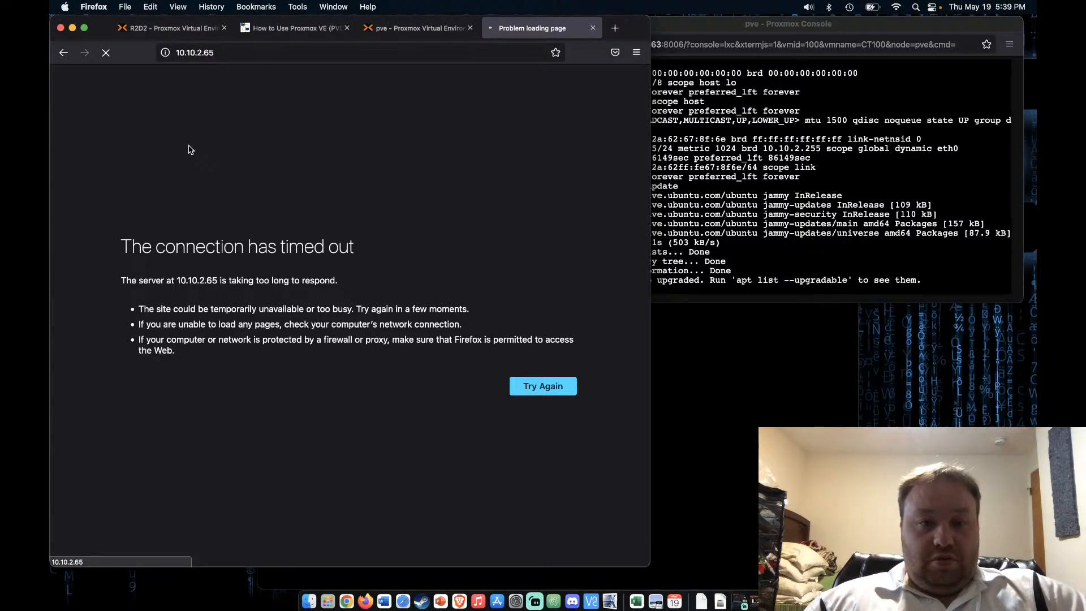
click(428, 31)
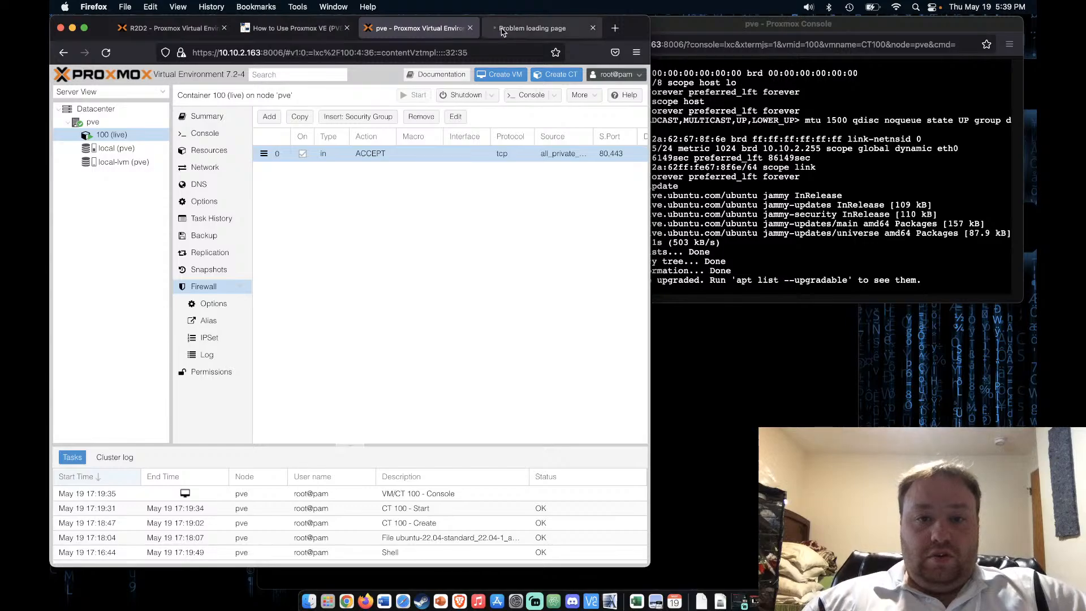
click(522, 29)
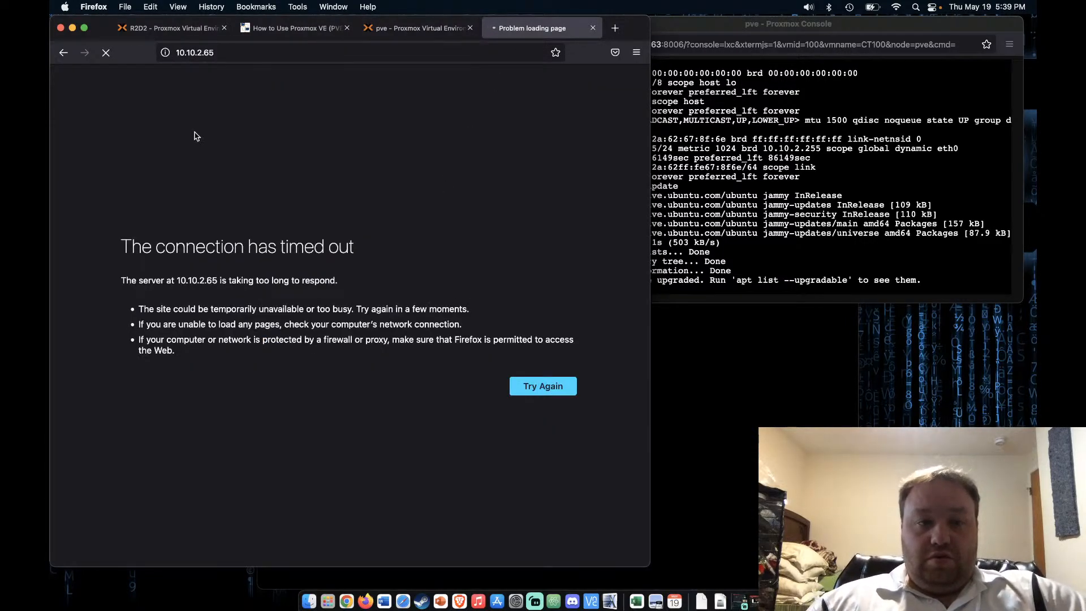
click(593, 27)
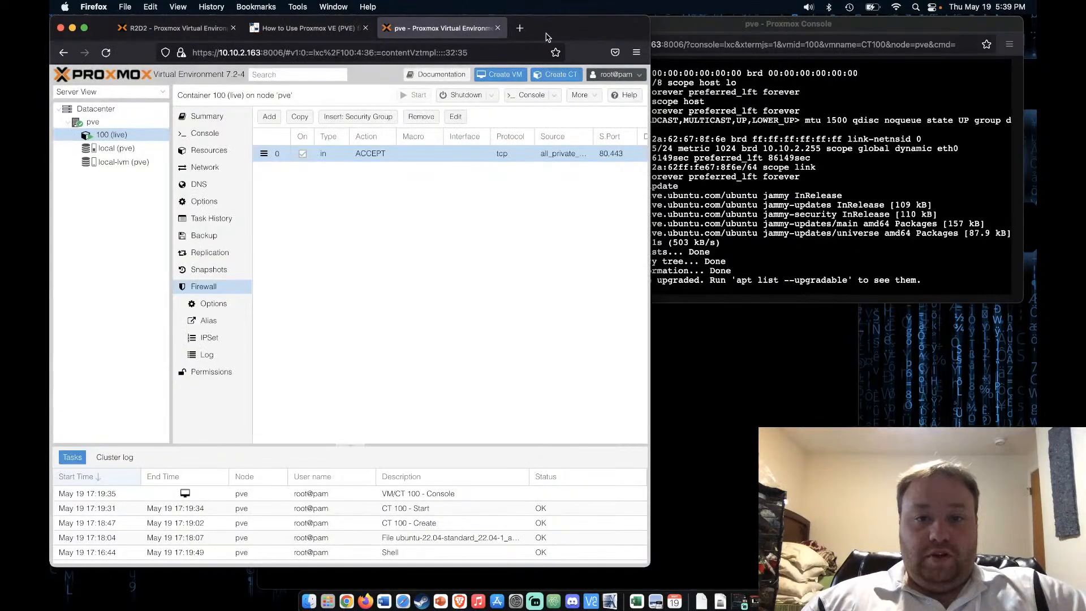
Load 10.10.2.65 in a fresh tab, then return to the Proxmox firewall page
click(525, 30)
text(1)
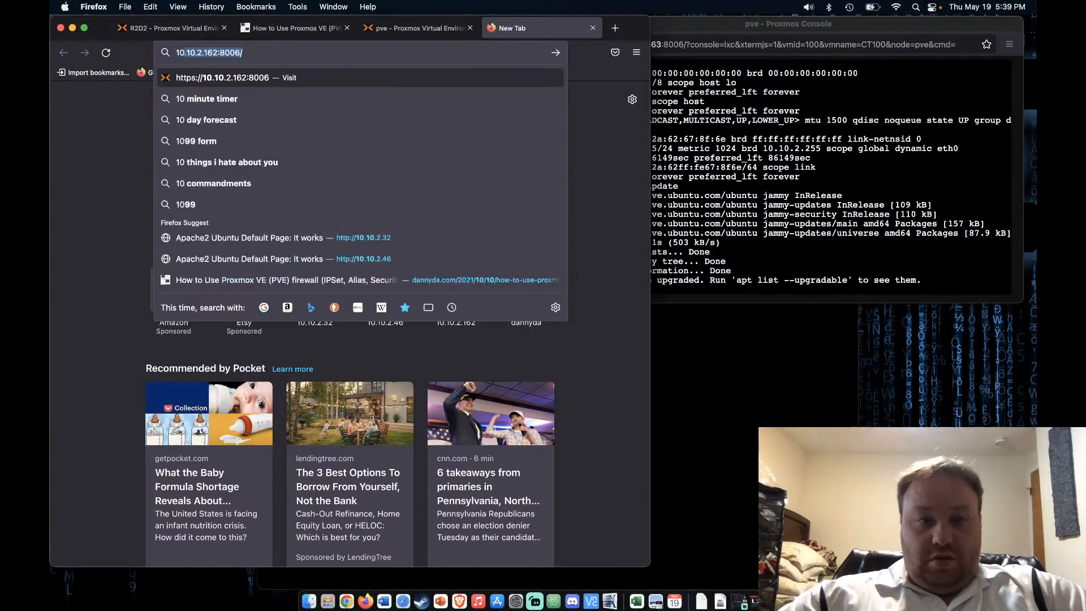
text(0.10.2.162:)
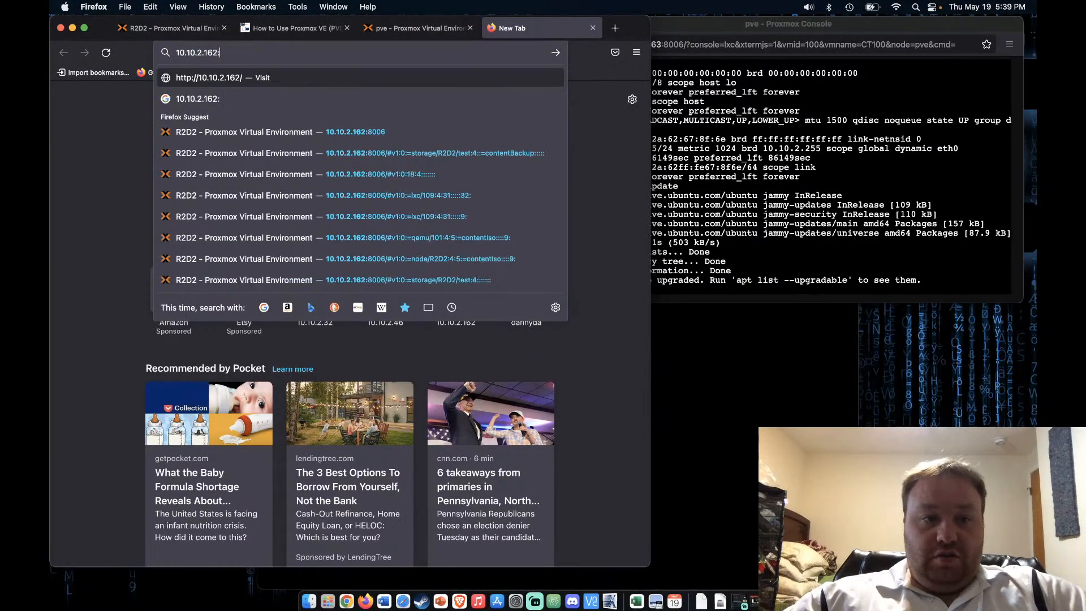
key(BackSpace)
key(BackSpace)
key(BackSpace)
key(BackSpace)
text(65/)
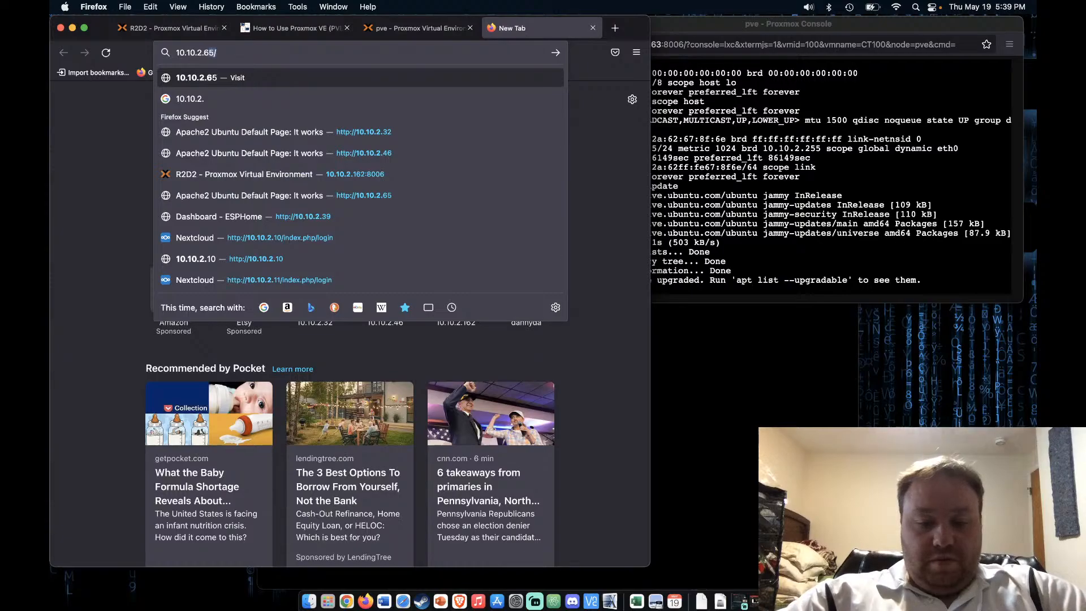
key(Return)
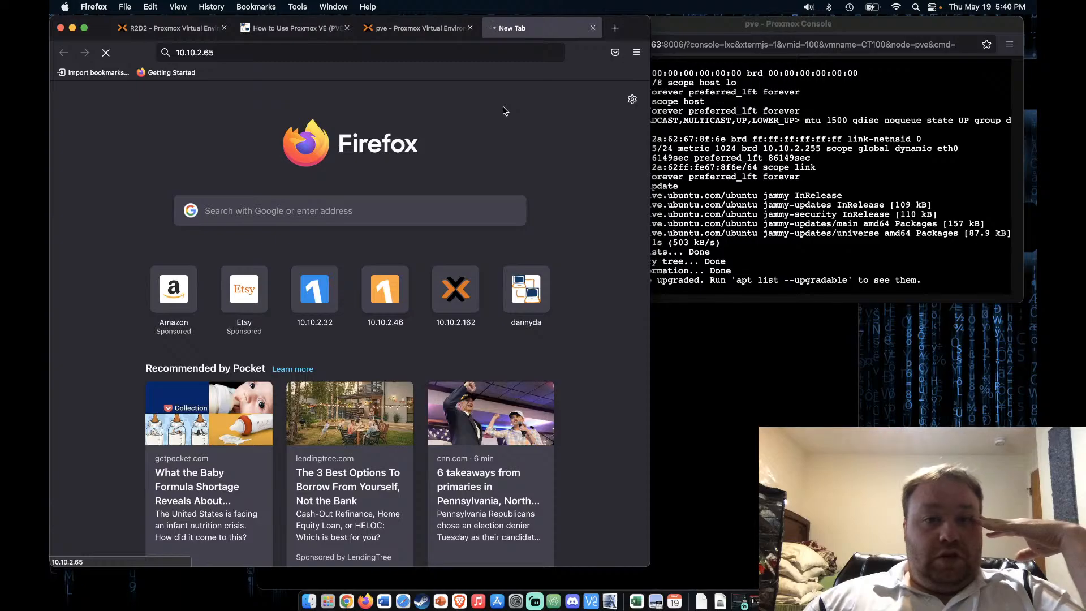
click(422, 29)
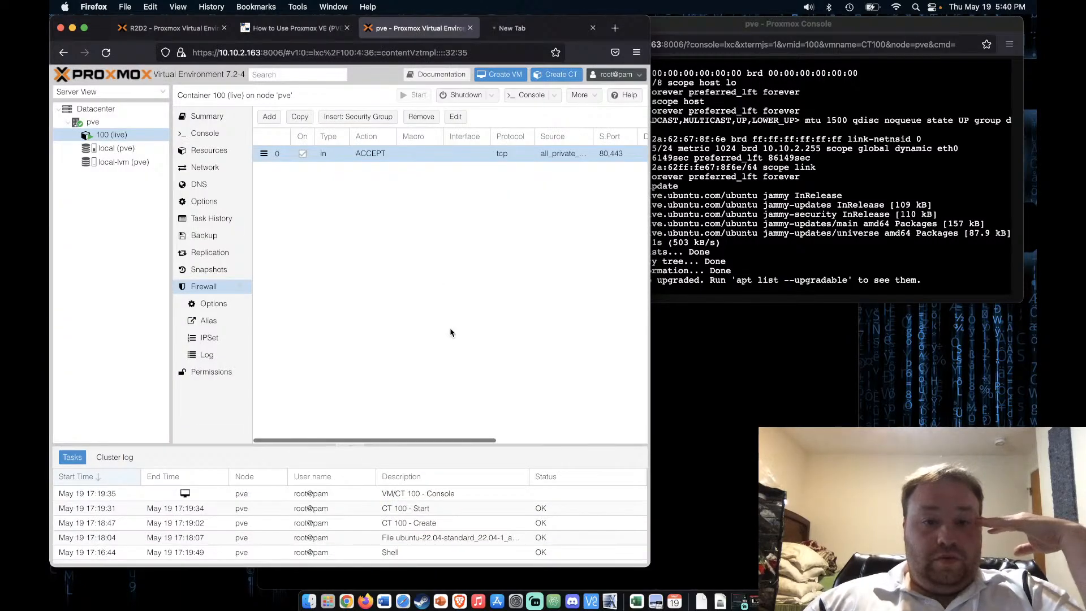
Edit the inbound web rule's source ports from 80,443 to 80,443,8080
click(269, 116)
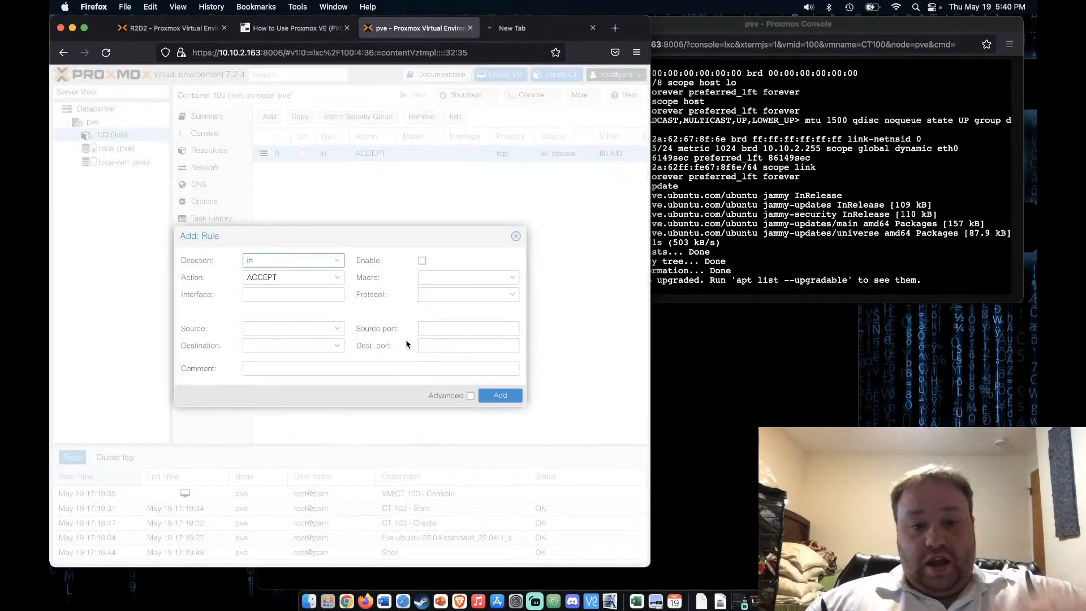
click(516, 238)
click(502, 155)
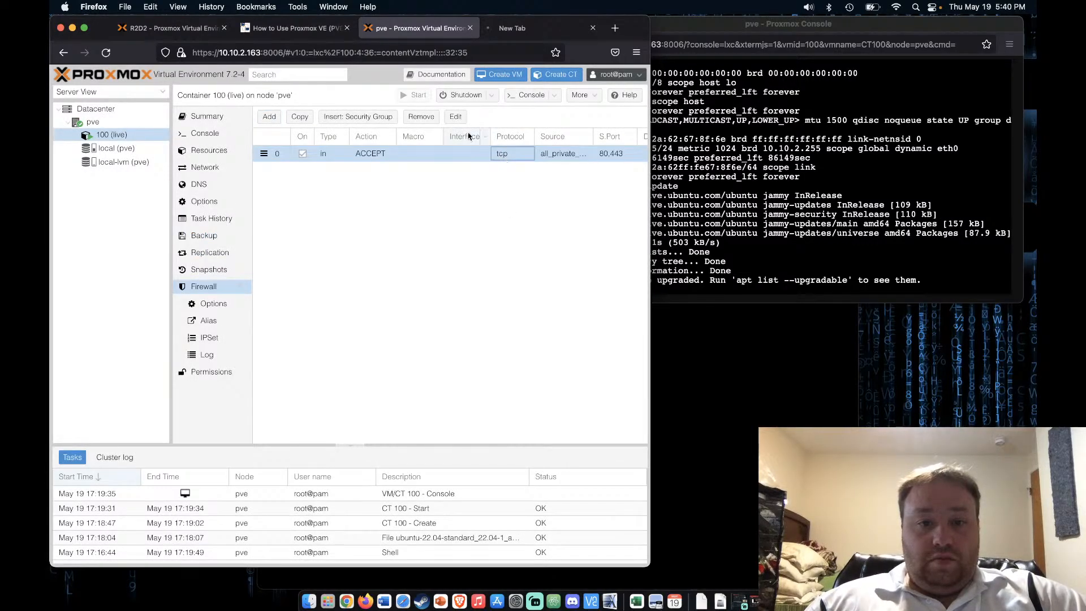
click(456, 117)
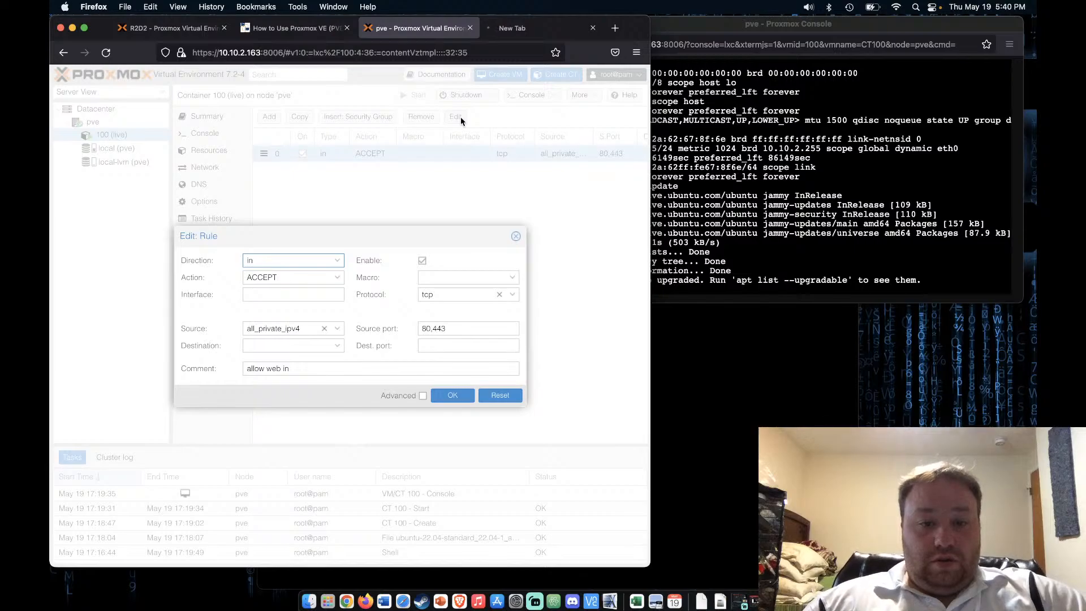
click(466, 331)
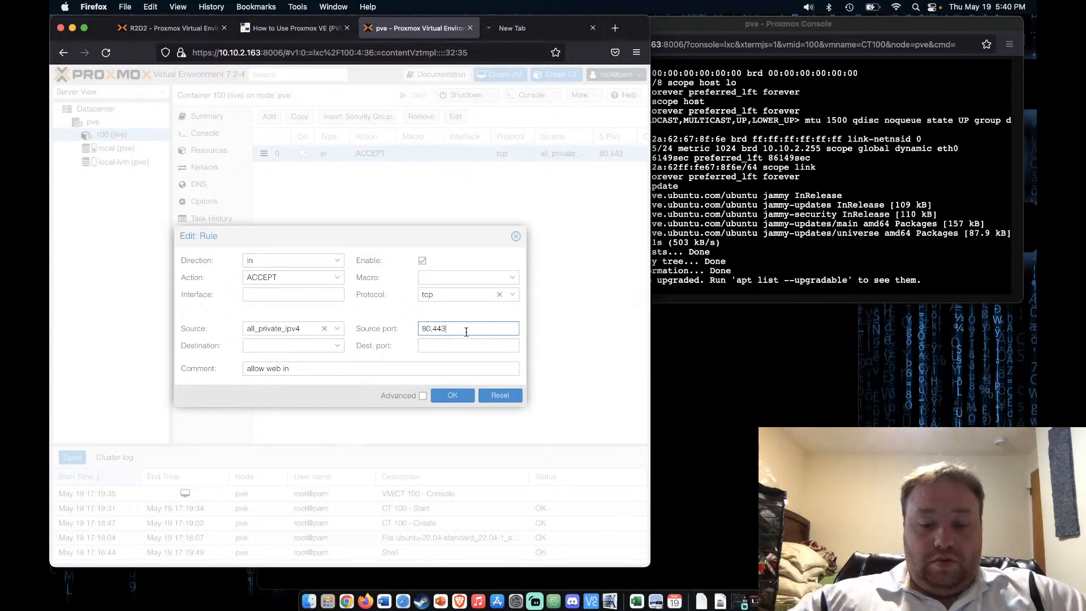
text(,8080)
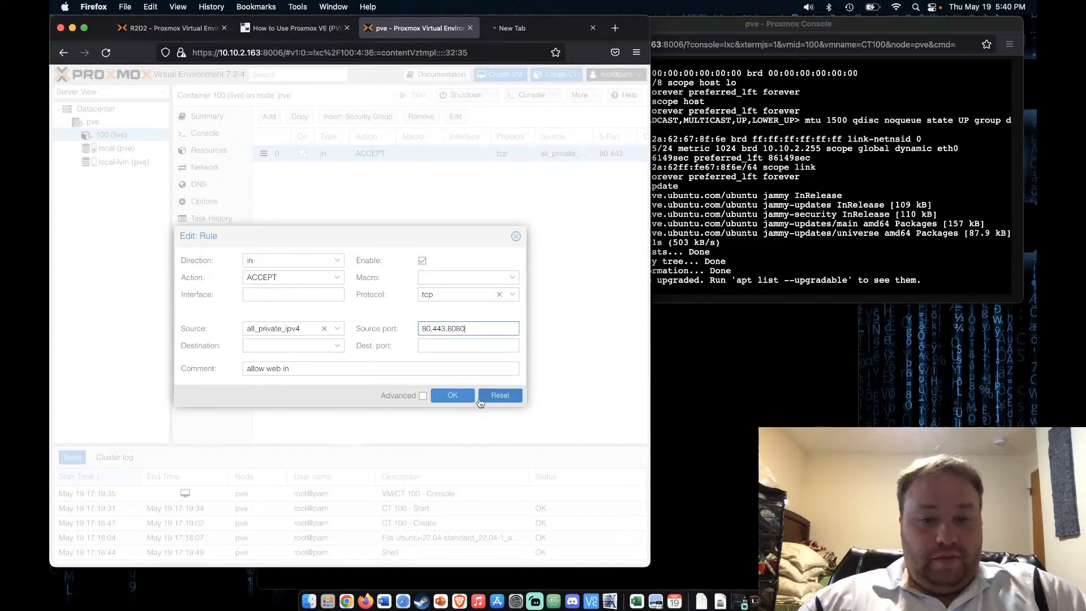
click(455, 395)
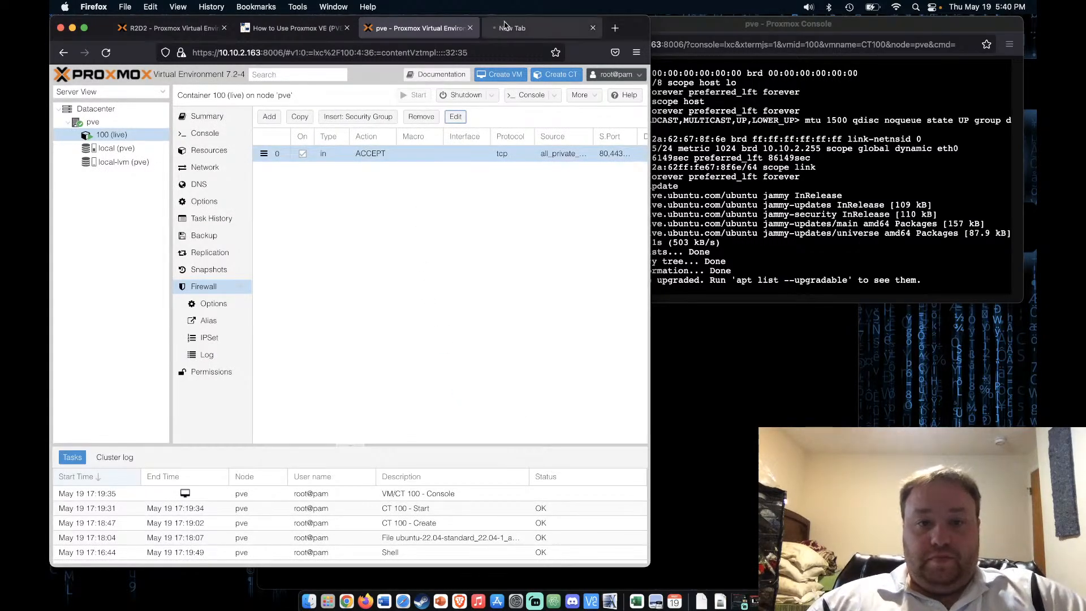
Stop the pending load, reopen the Apache2 page at 10.10.2.65 from history, then return to Proxmox
click(512, 28)
click(107, 53)
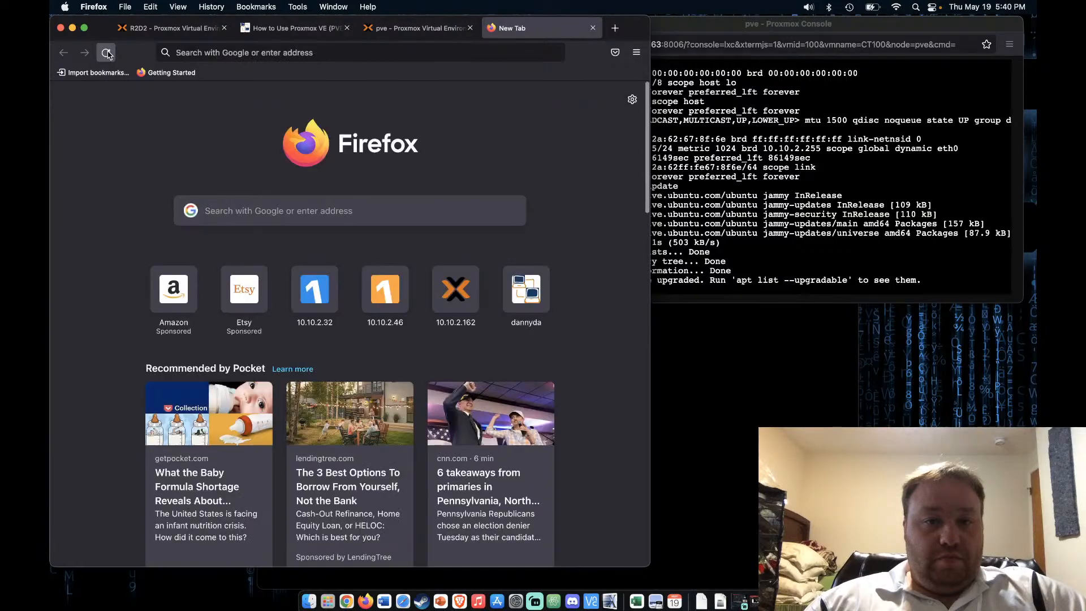
click(210, 50)
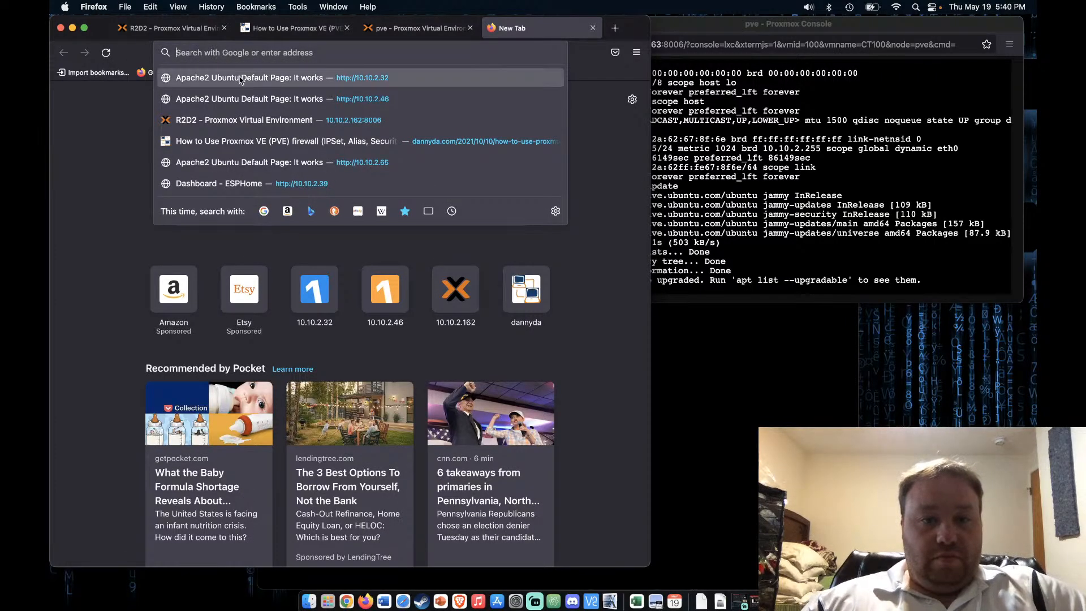
click(249, 161)
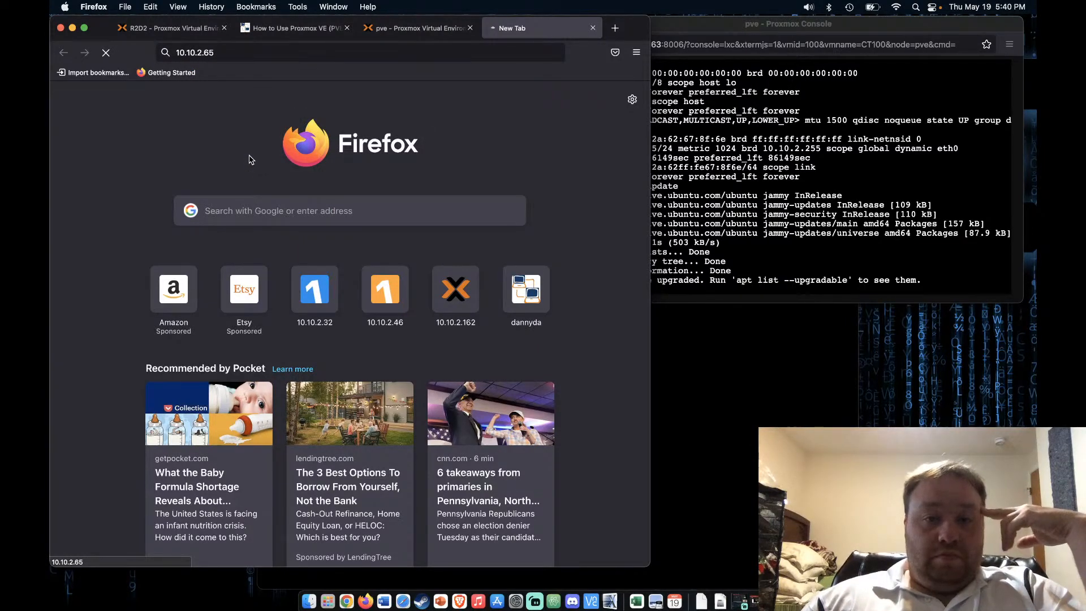
click(418, 28)
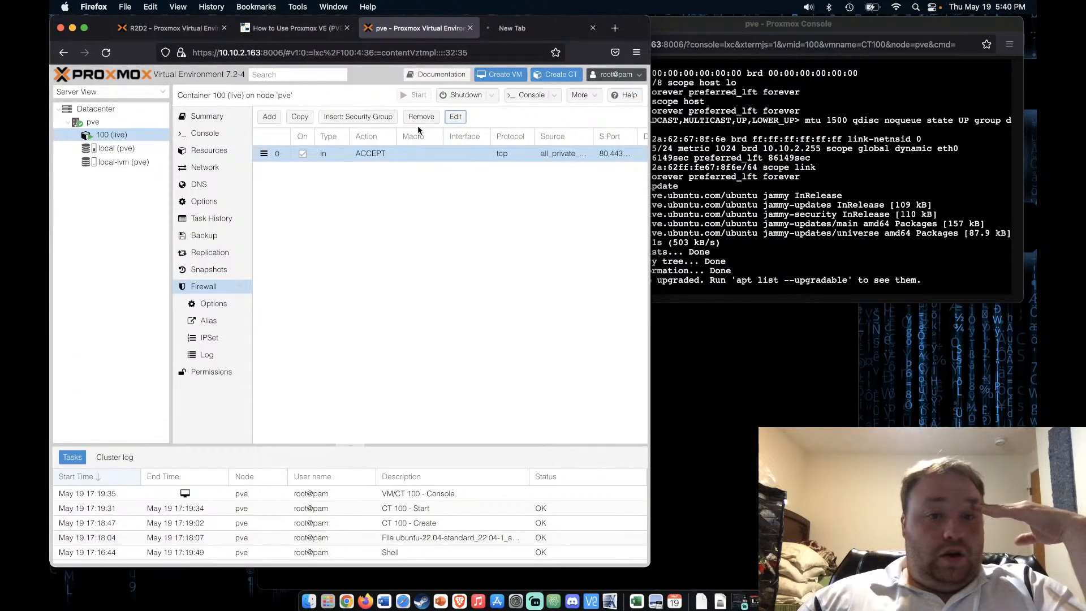
Recall and rerun apt update in container 100's console, then bring up YouTube Studio
key(super+grave)
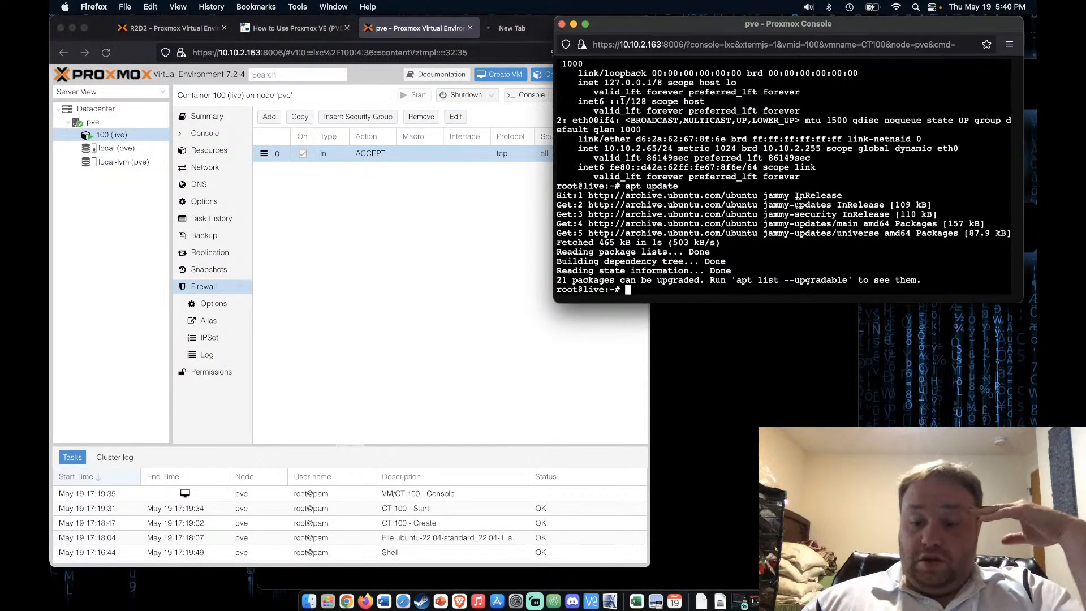
key(Up)
key(Return)
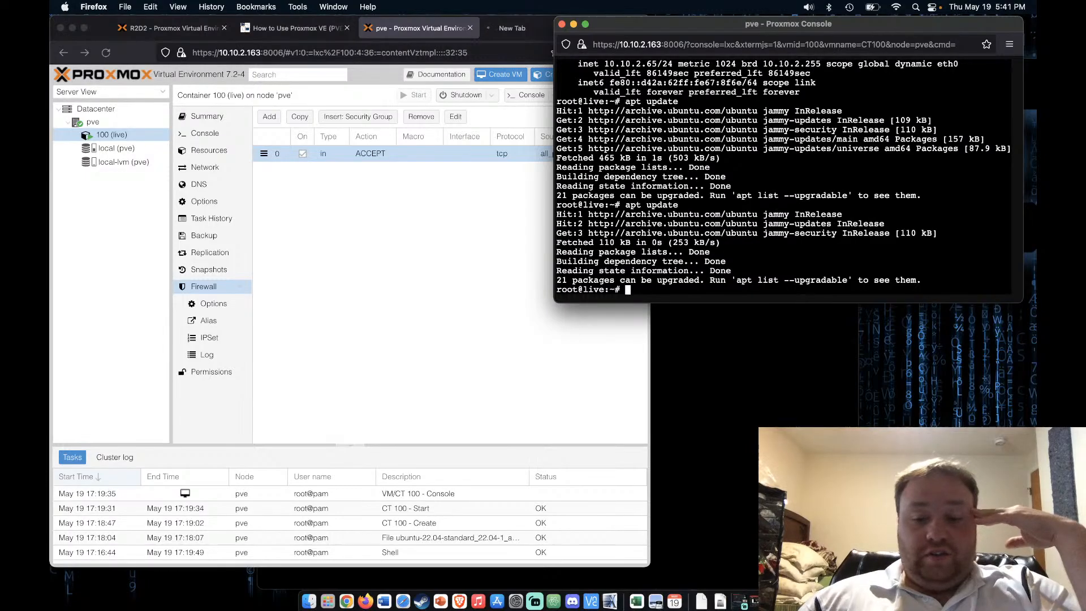
click(748, 601)
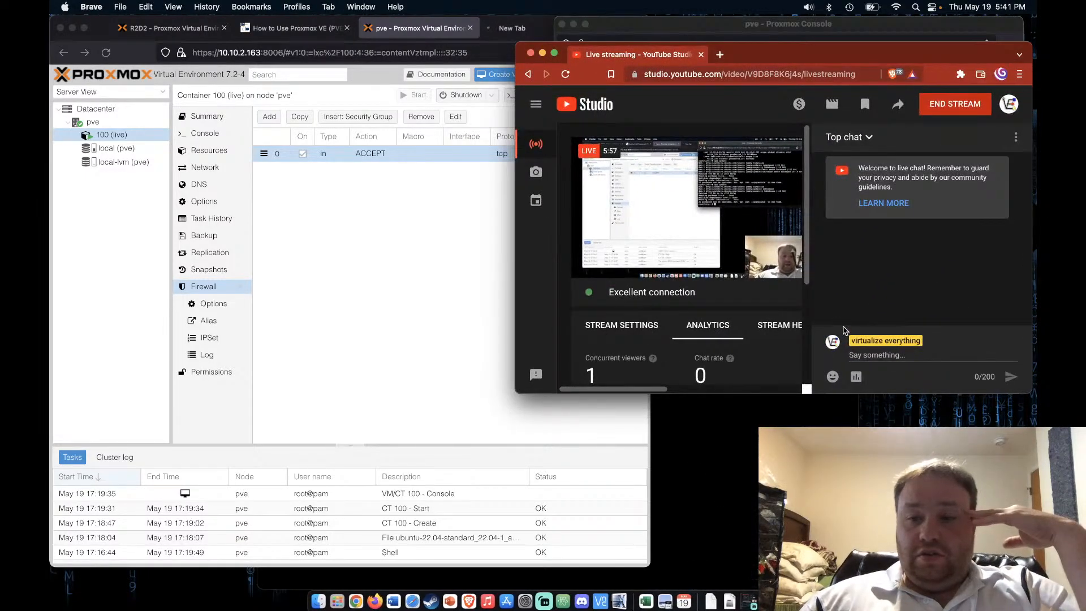
Minimize the YouTube Studio window to get back to container 100's console
scroll(711, 323, left, 5)
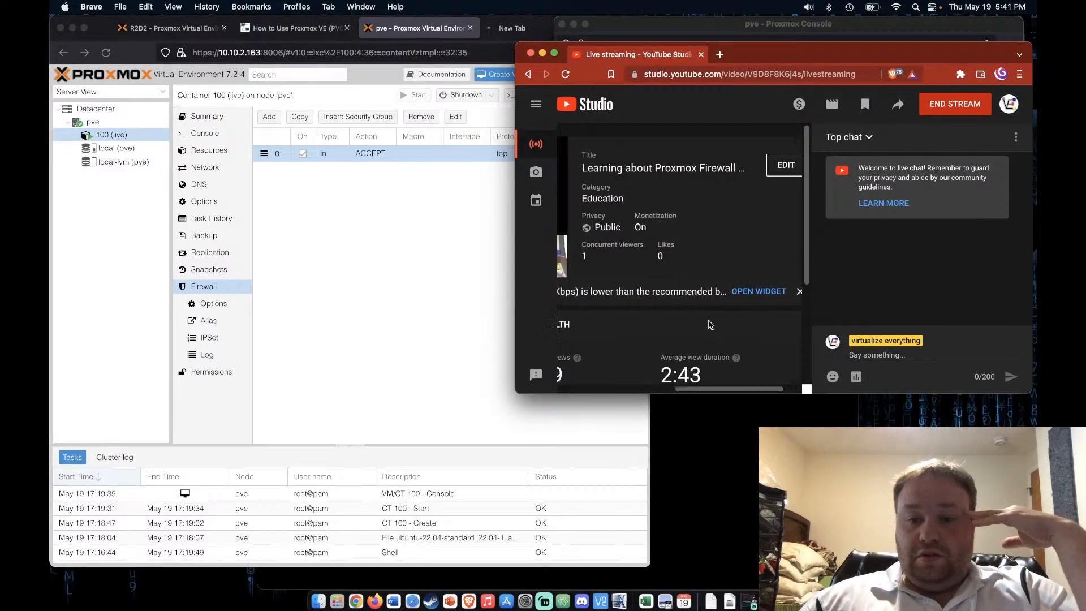
scroll(710, 324, down, 2)
scroll(710, 324, right, 2)
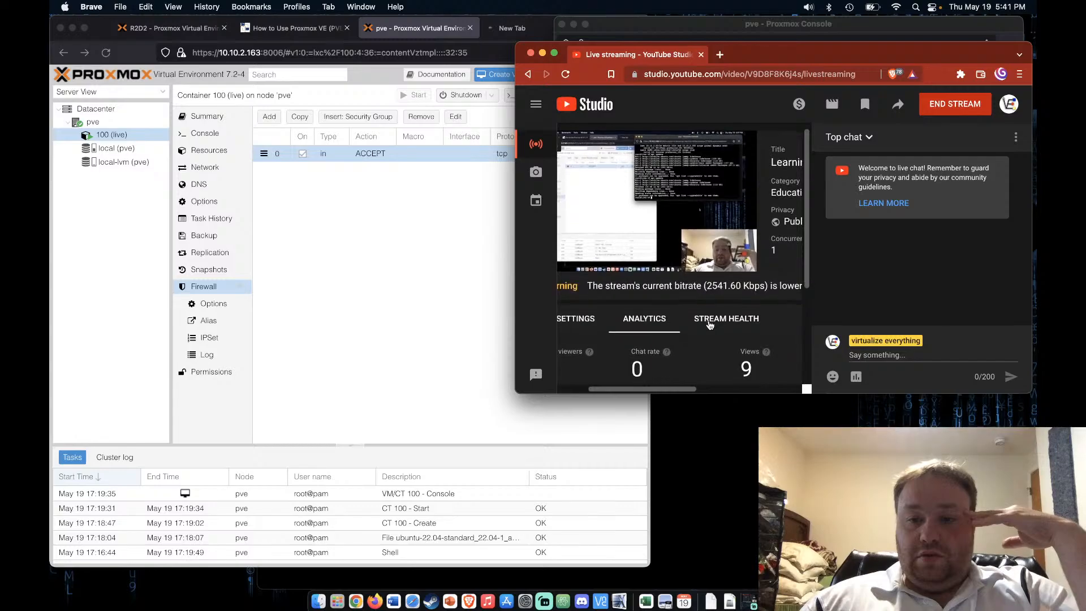
scroll(710, 324, left, 2)
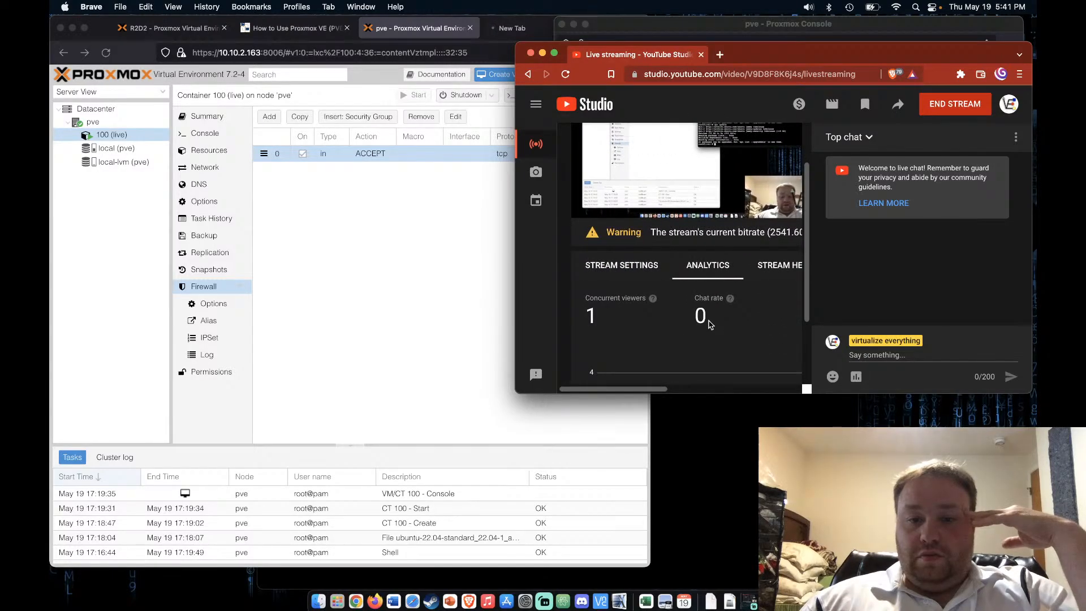
scroll(710, 324, right, 4)
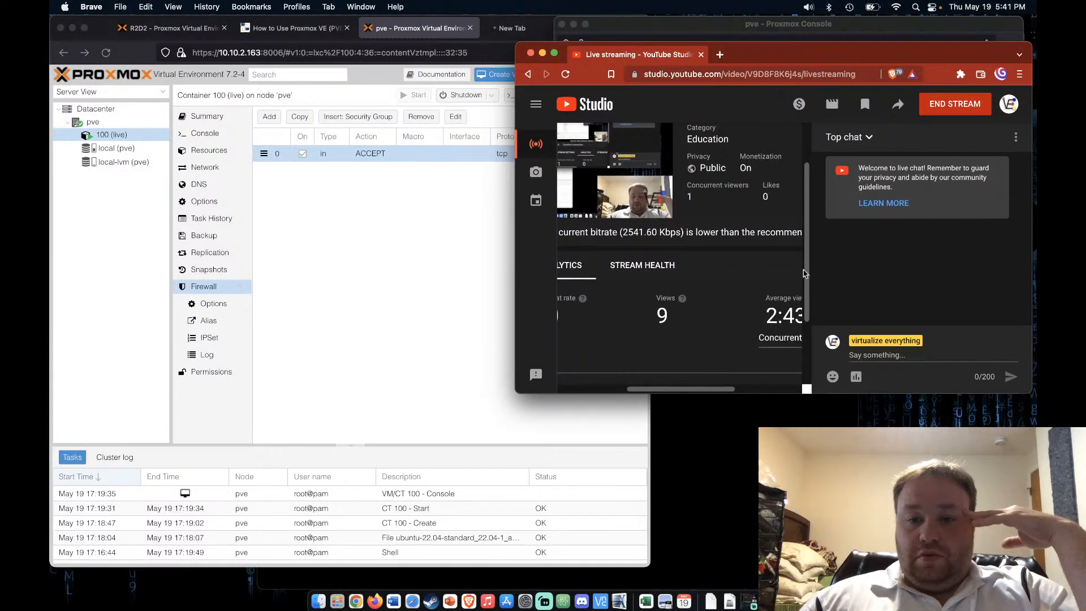
scroll(724, 288, down, 1)
scroll(696, 291, left, 5)
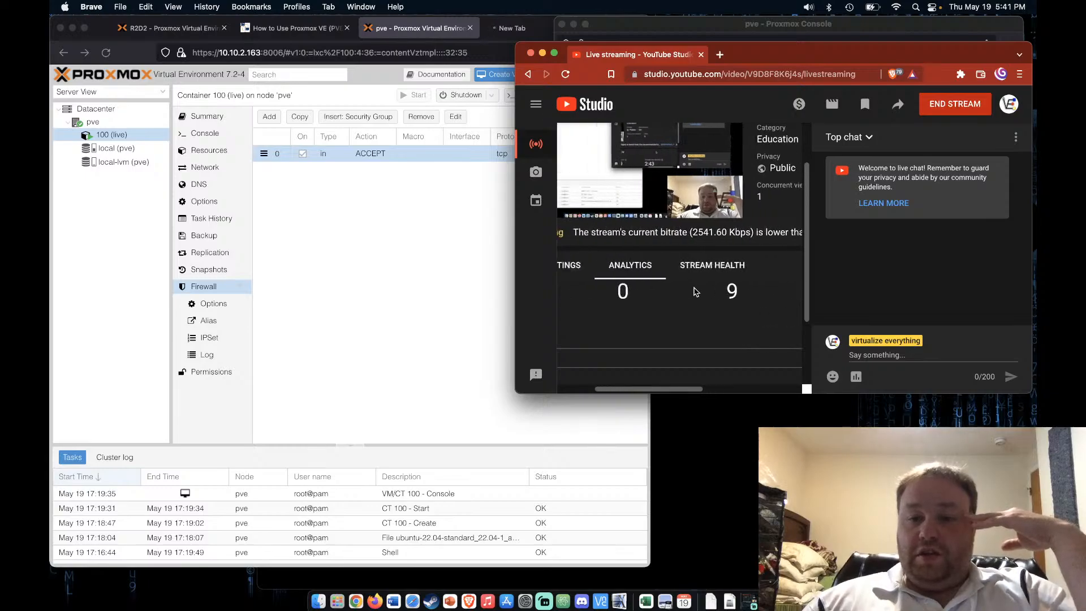
scroll(695, 292, right, 5)
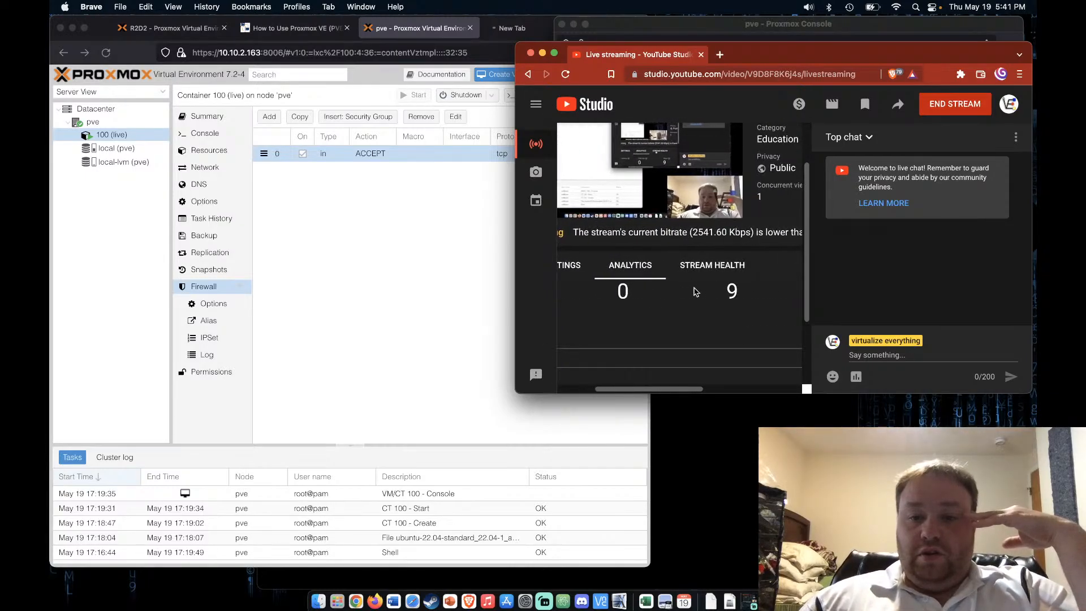
scroll(695, 292, left, 5)
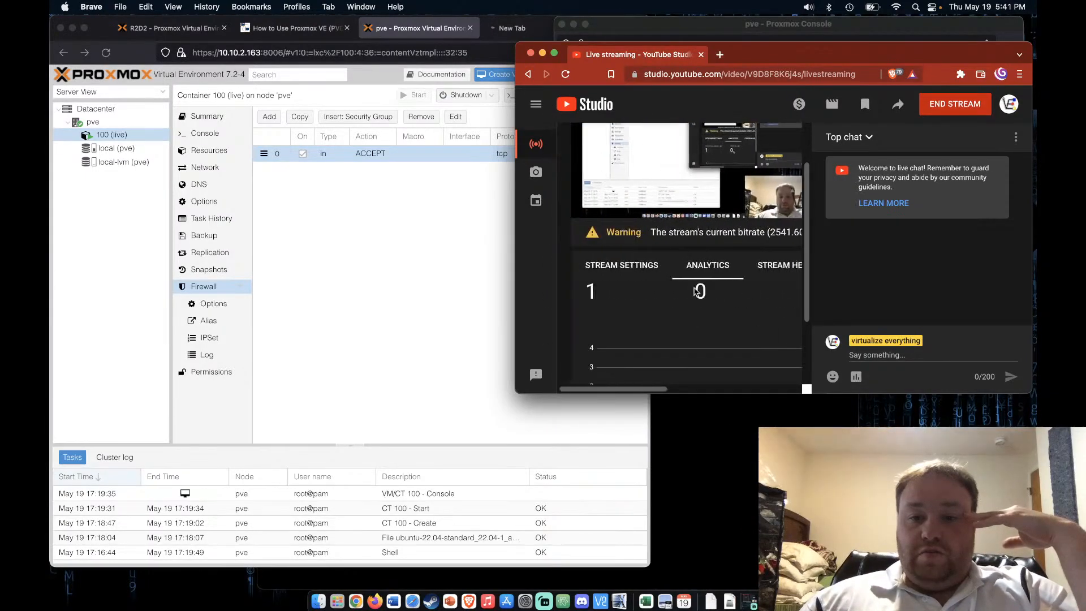
click(542, 53)
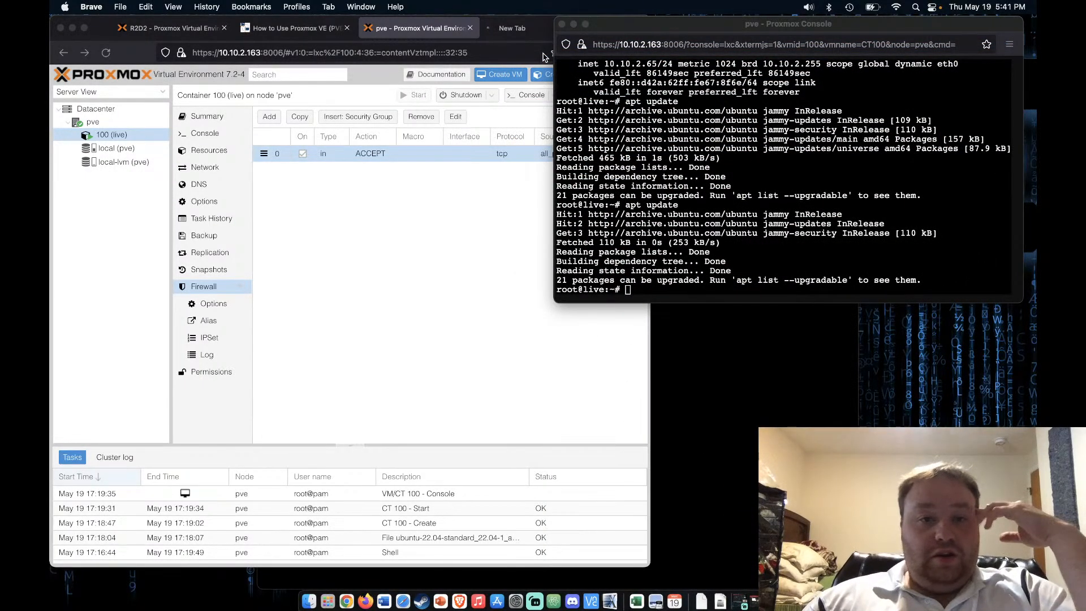
Check section 5 of the dannyda firewall tutorial, then return to container 100's firewall rules
click(495, 214)
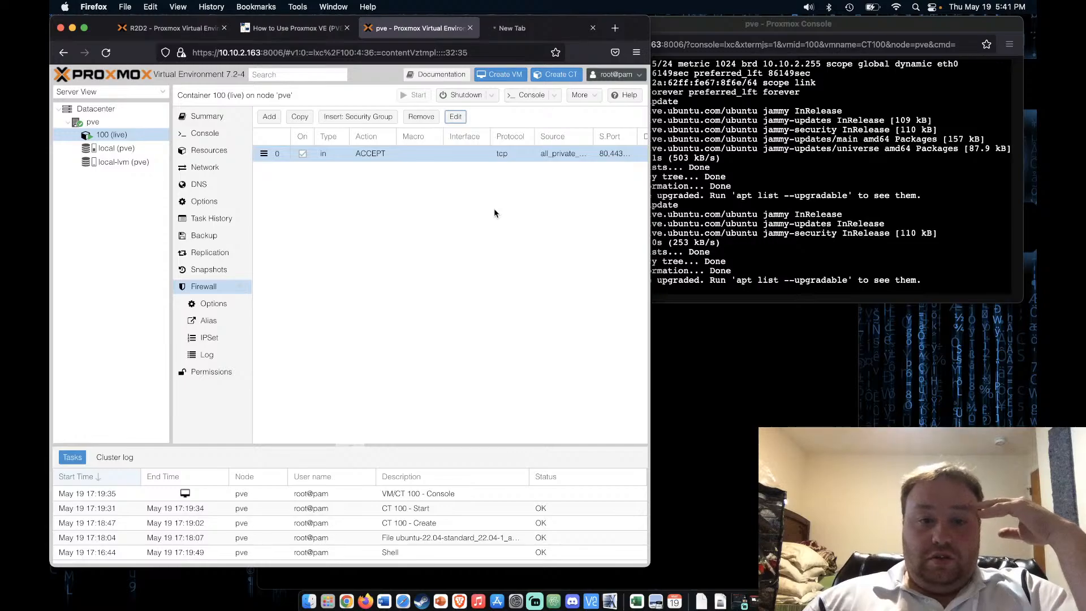
click(284, 26)
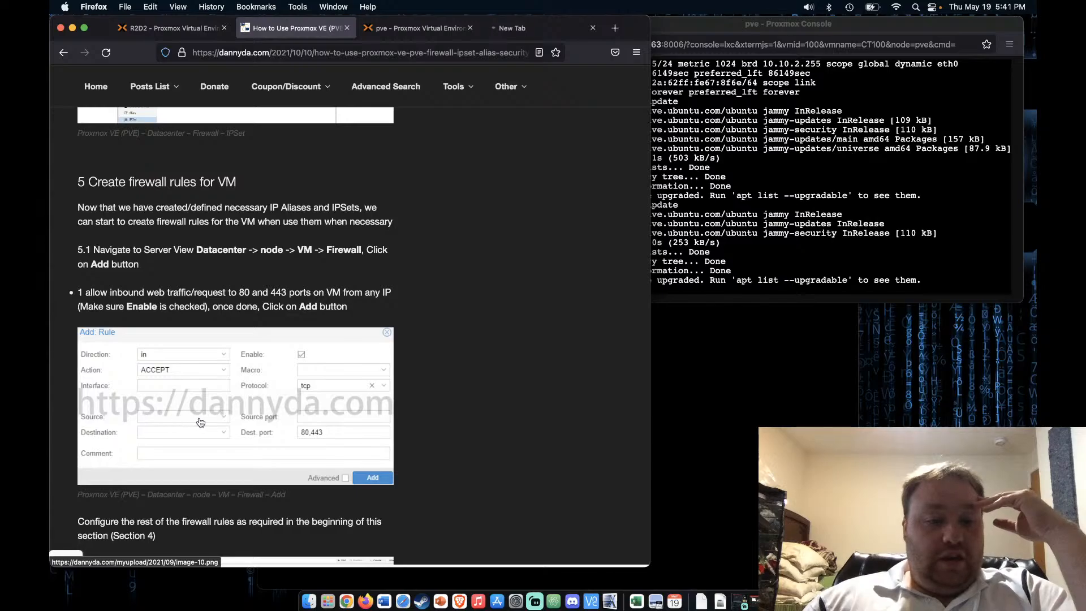
scroll(151, 424, down, 3)
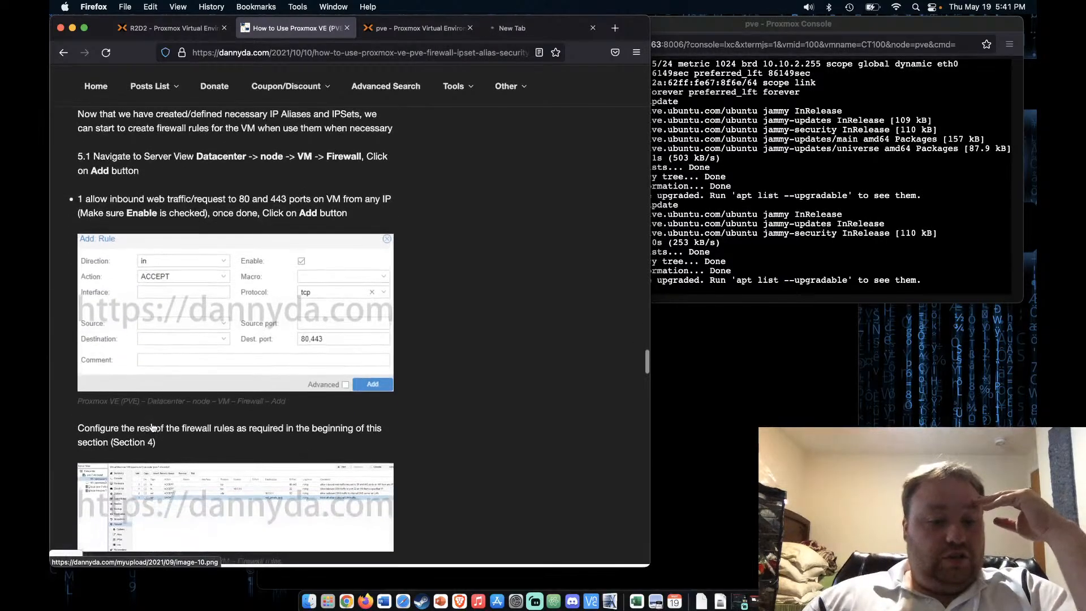
click(395, 27)
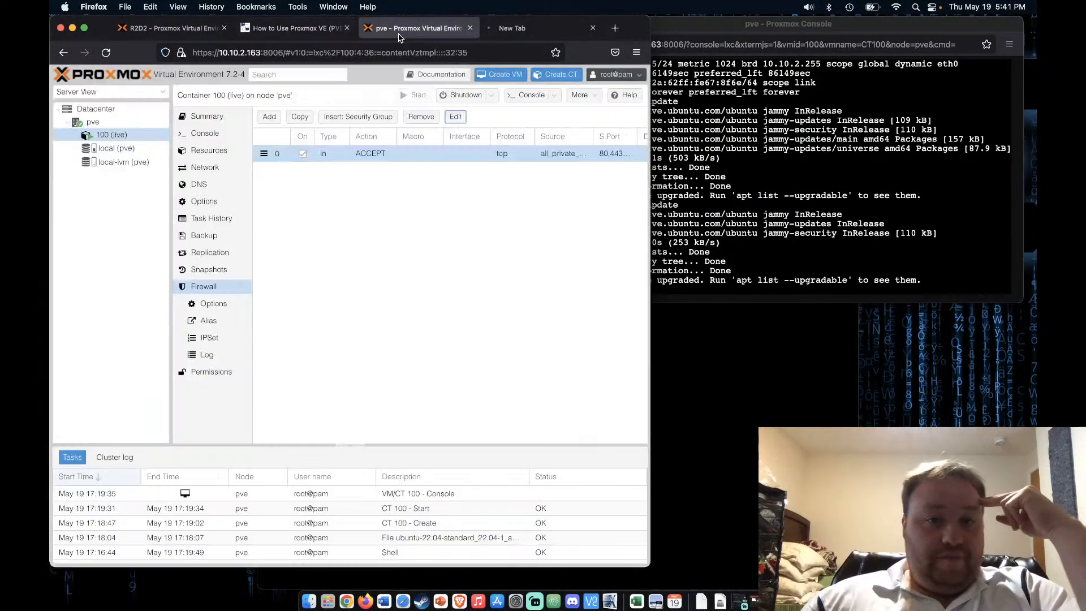
Edit inbound rule 0 to clear its all_private_ipv4 source, leaving the source empty
click(428, 153)
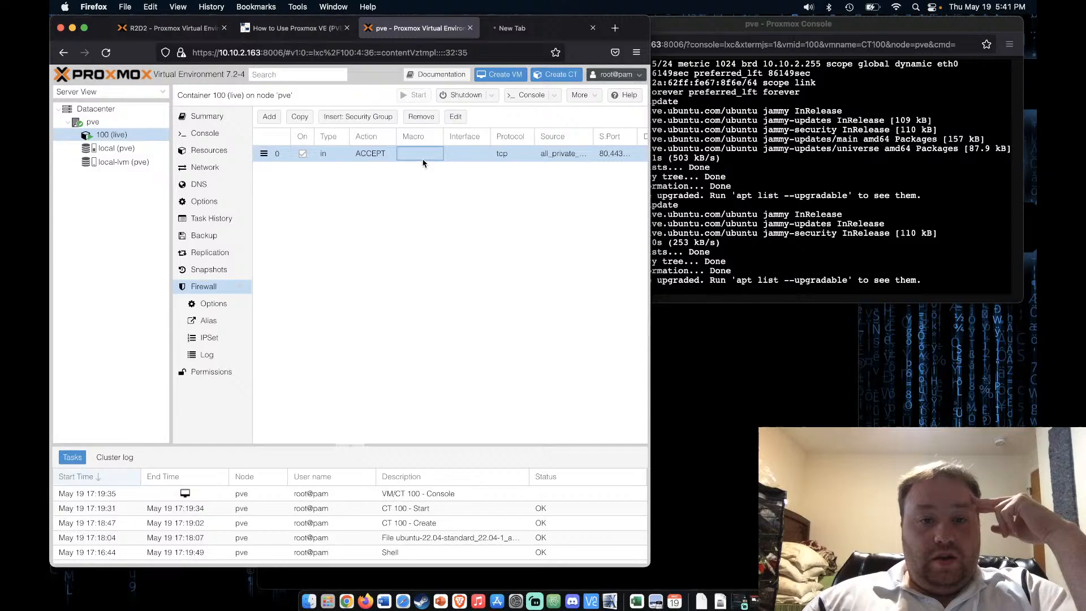
click(458, 116)
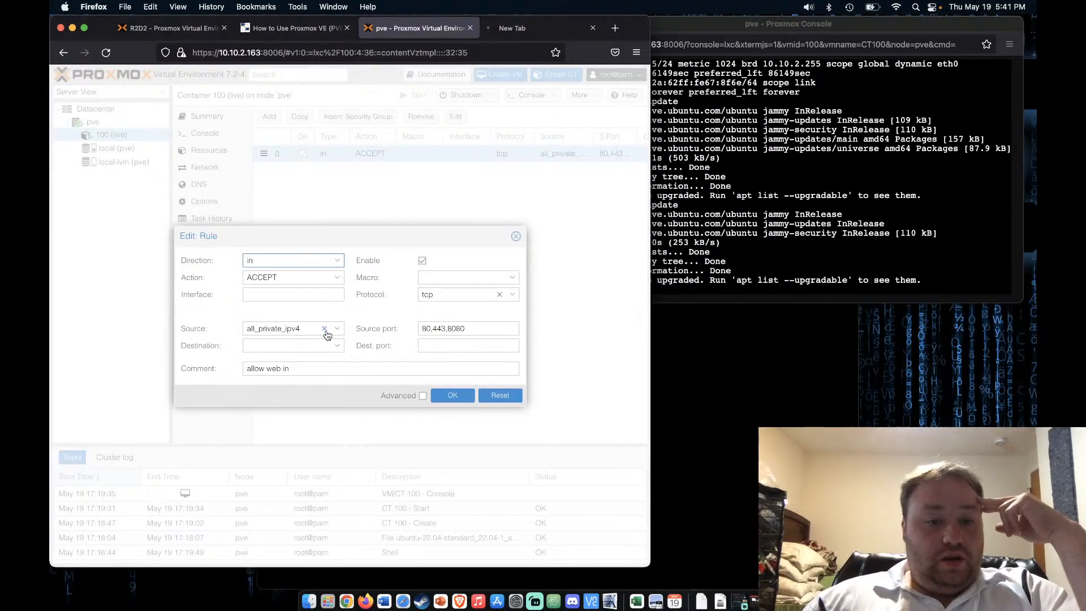
click(324, 330)
click(334, 314)
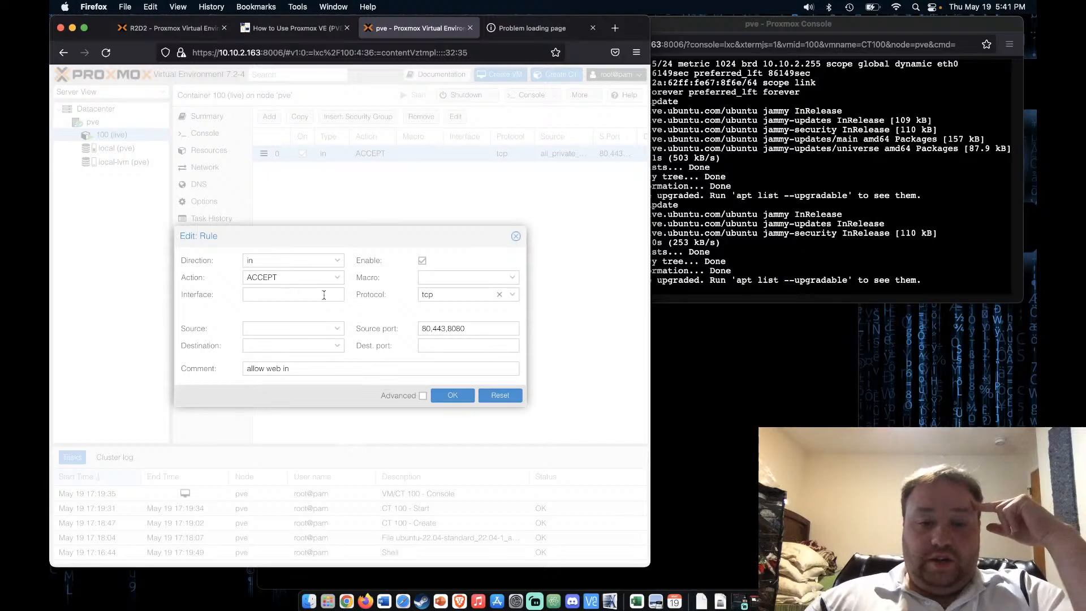
click(459, 396)
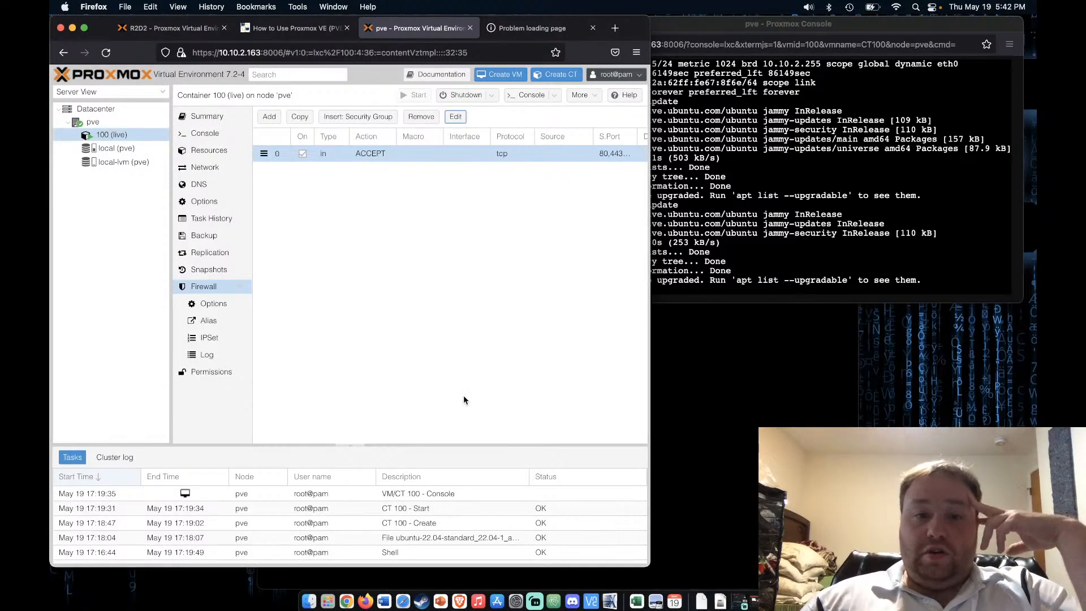
Reload the 10.10.2.65 page to test access, then go back to the firewall page and console
click(515, 27)
click(106, 53)
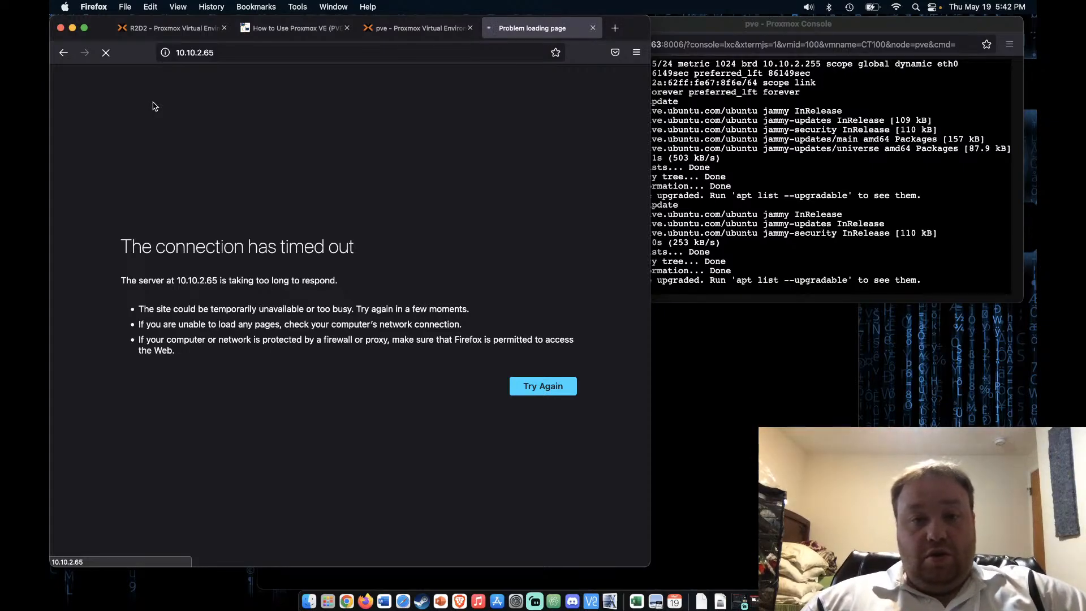
click(419, 28)
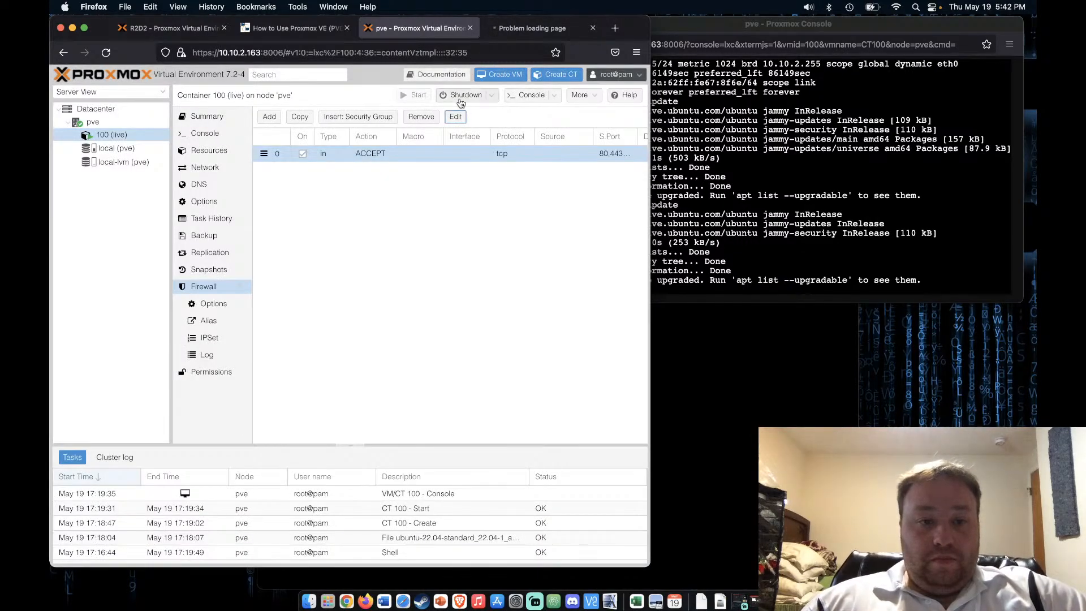
click(710, 267)
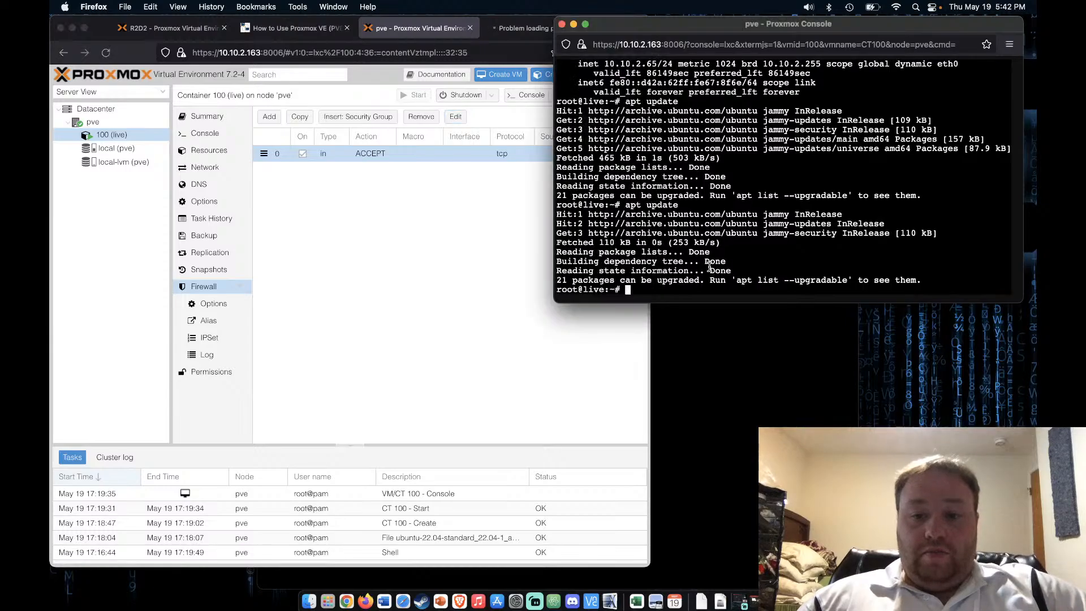
Reboot container 100 by running reboot in its console
text(r)
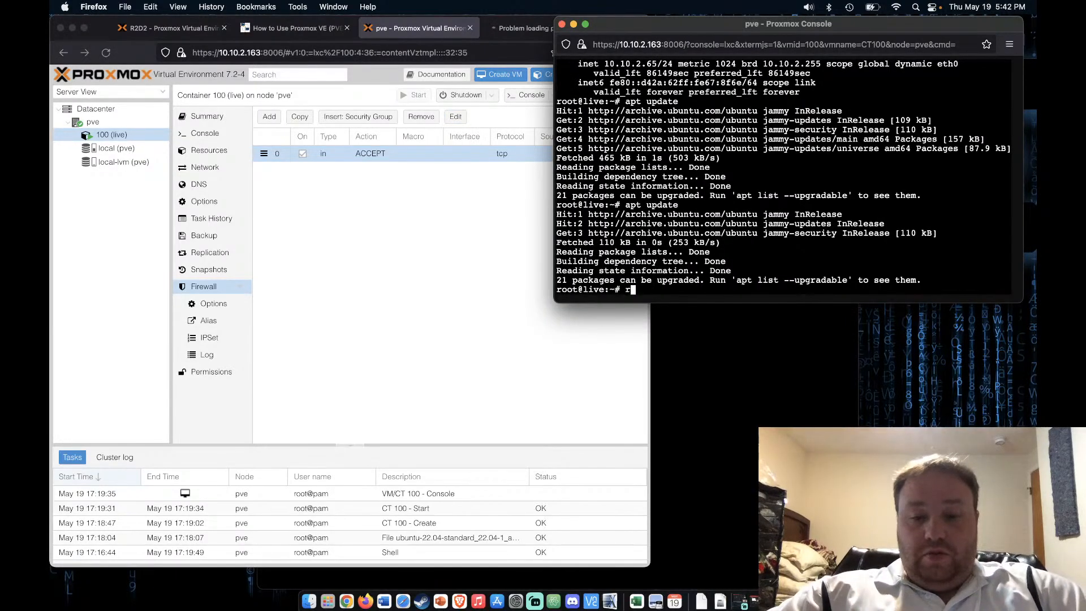
text(eboot)
key(Return)
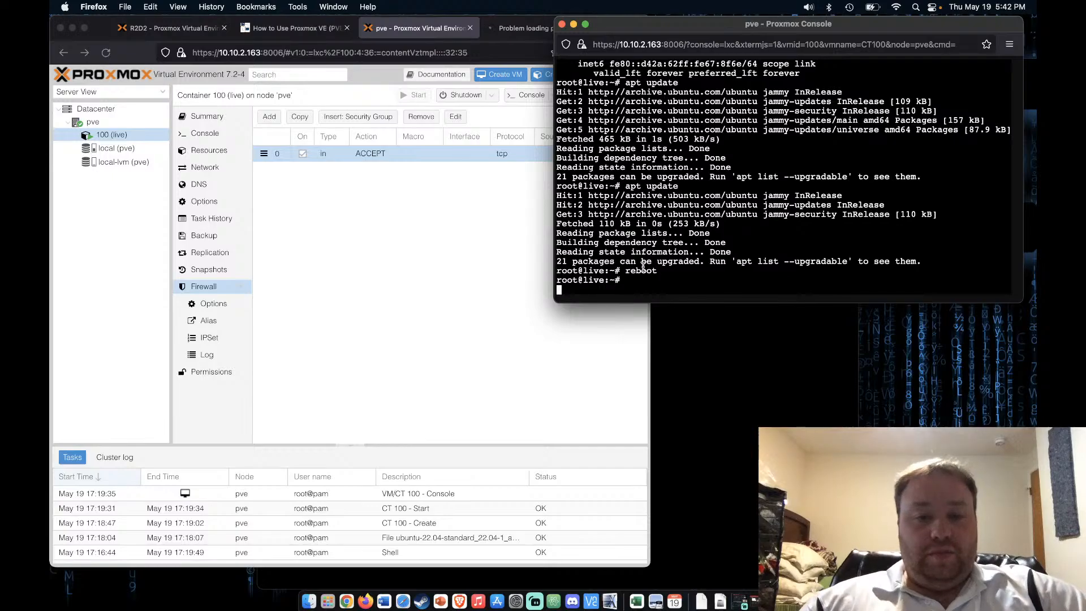
click(490, 292)
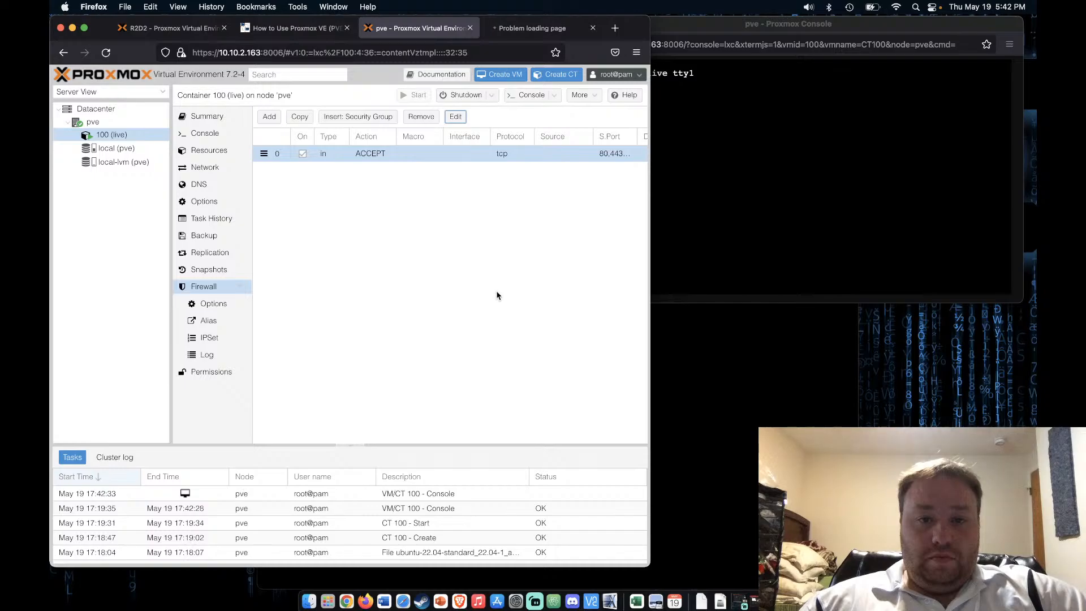
Recheck the 10.10.2.65 web page after the reboot; it still times out
click(526, 29)
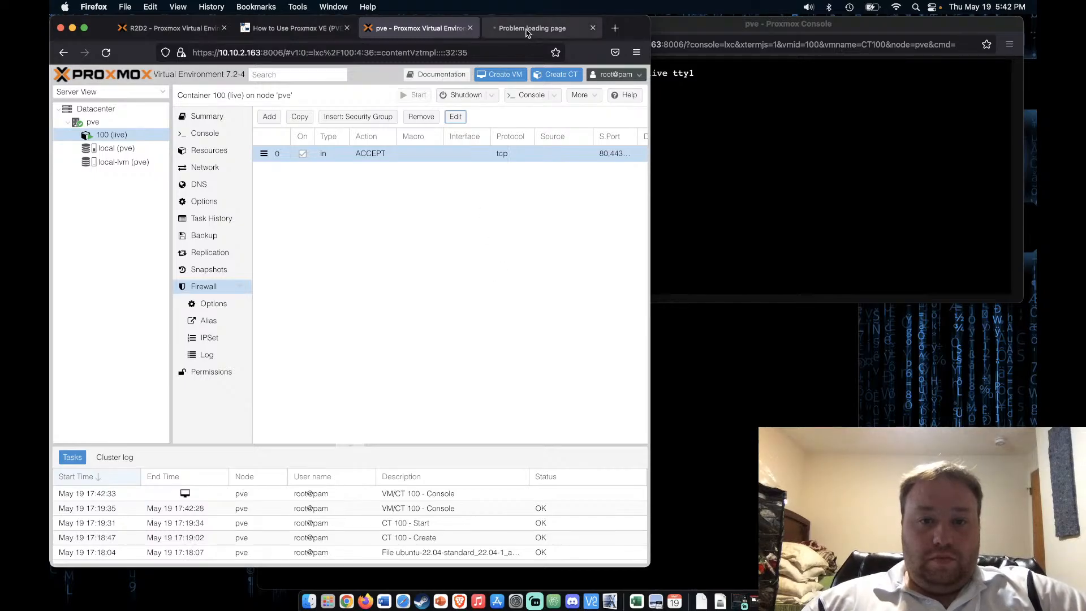
click(409, 28)
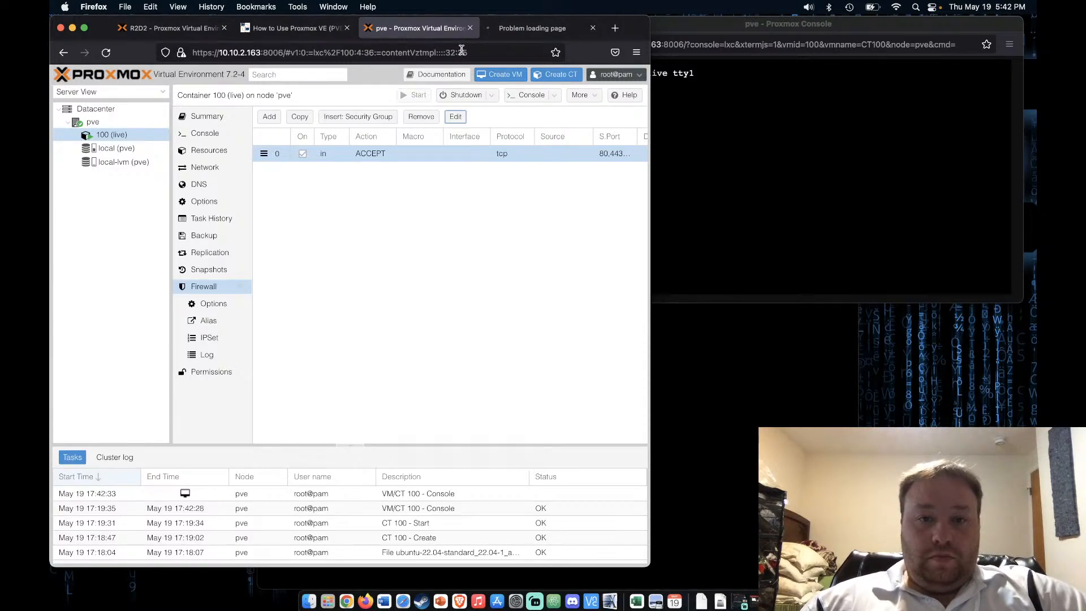
click(708, 140)
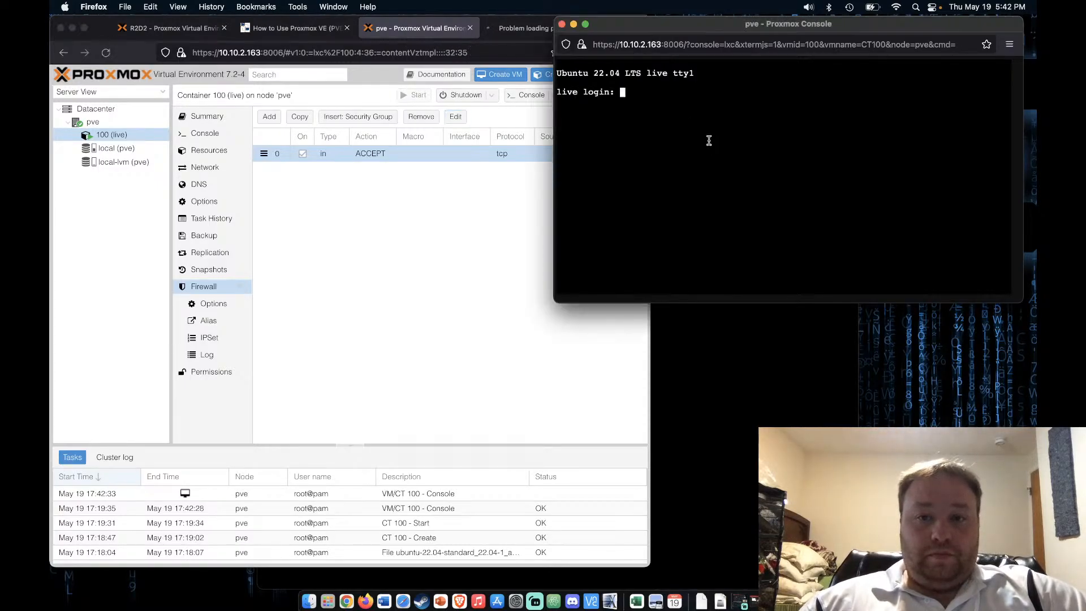
click(523, 27)
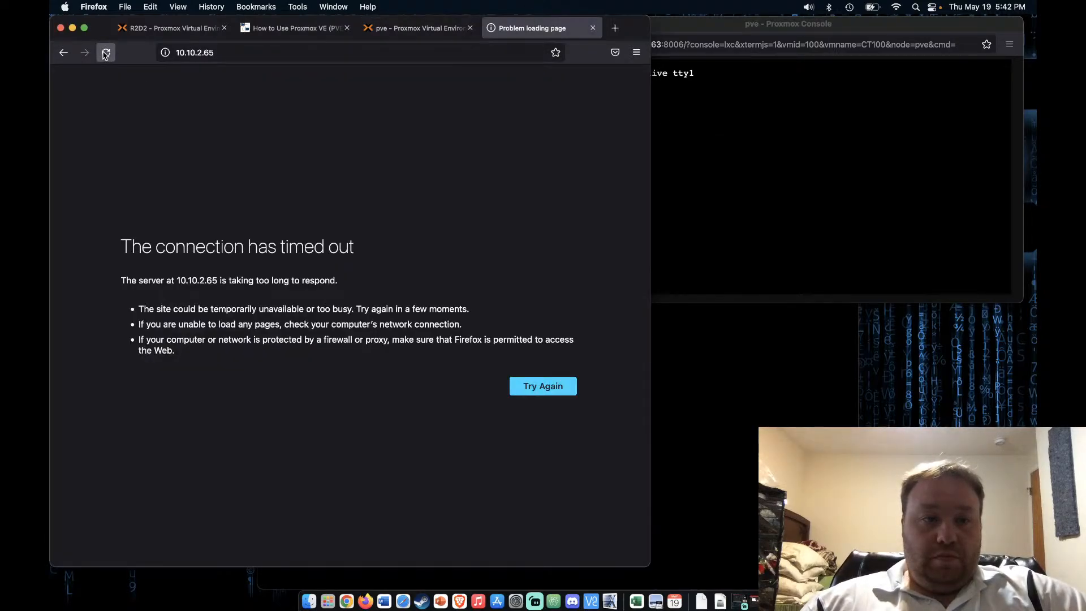
click(105, 54)
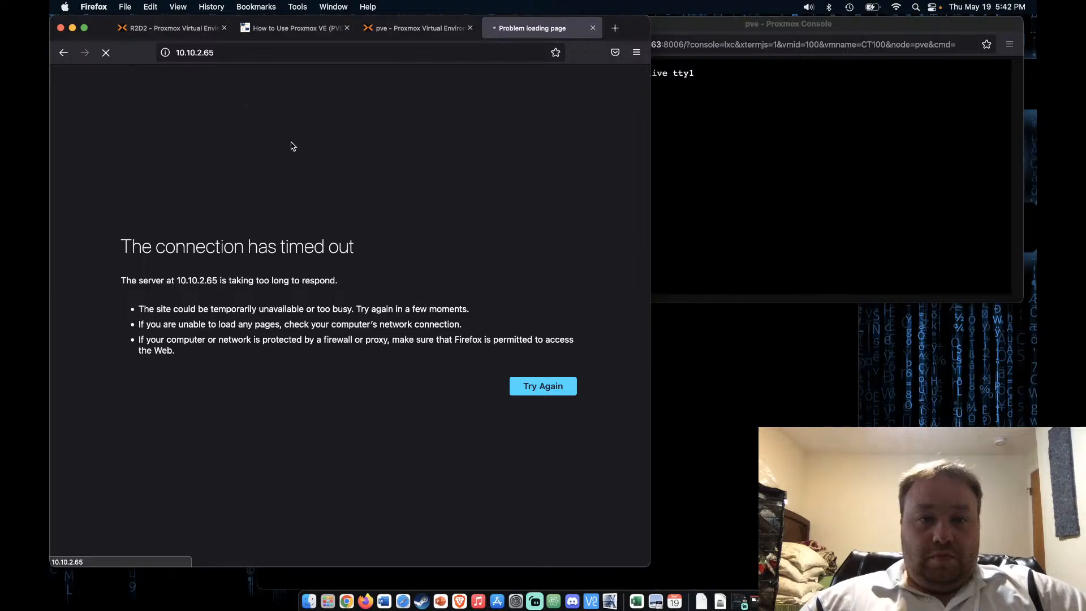
click(412, 28)
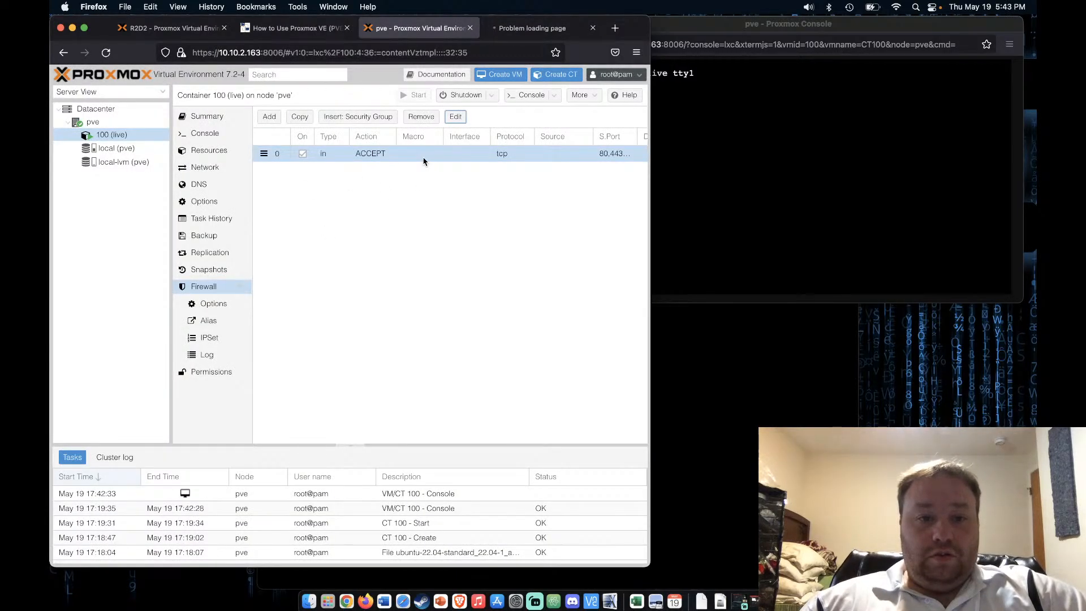
Copy the inbound web rule as an out-direction ACCEPT tcp rule for ports 80,443,8080
click(300, 117)
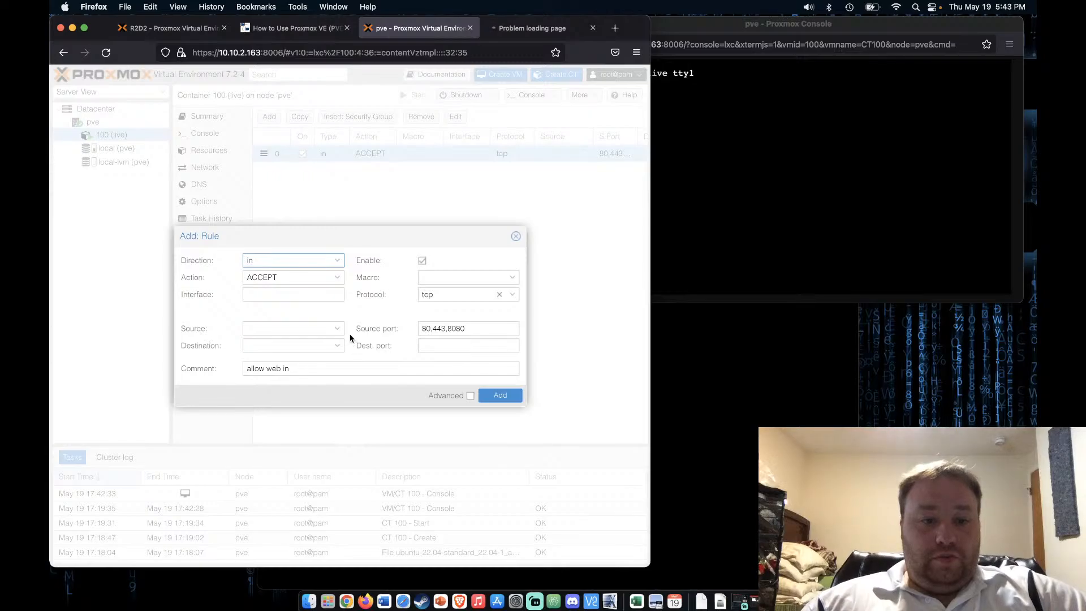
click(336, 280)
click(311, 290)
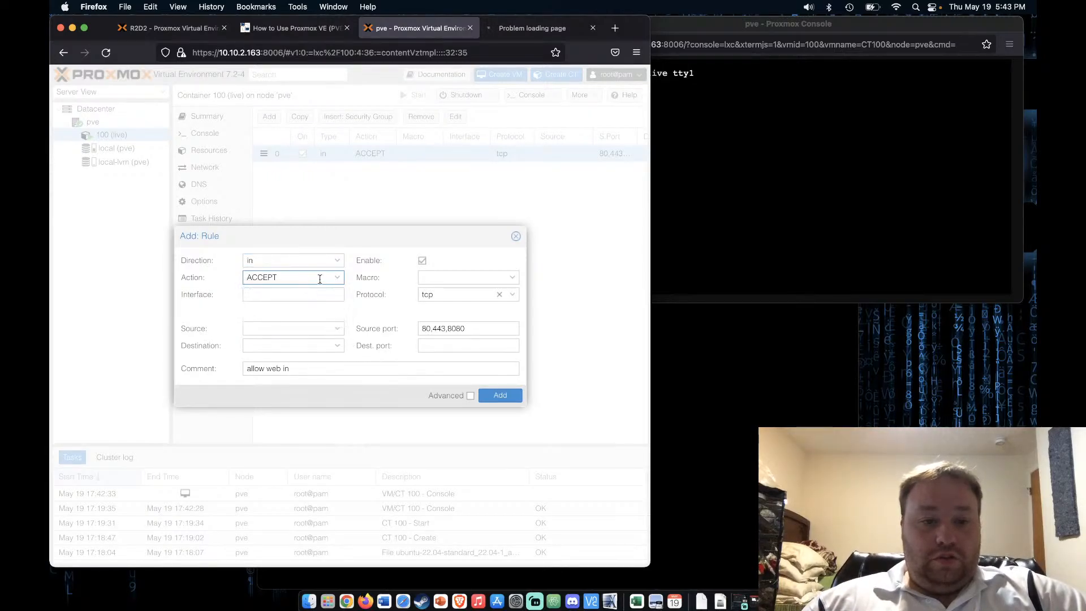
click(338, 264)
click(279, 289)
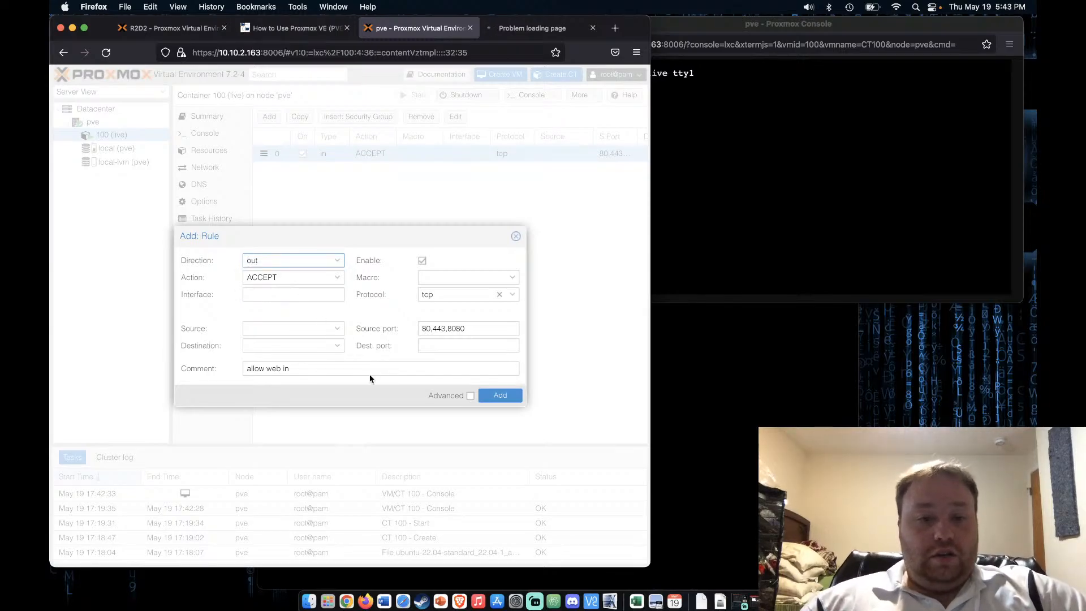
click(515, 399)
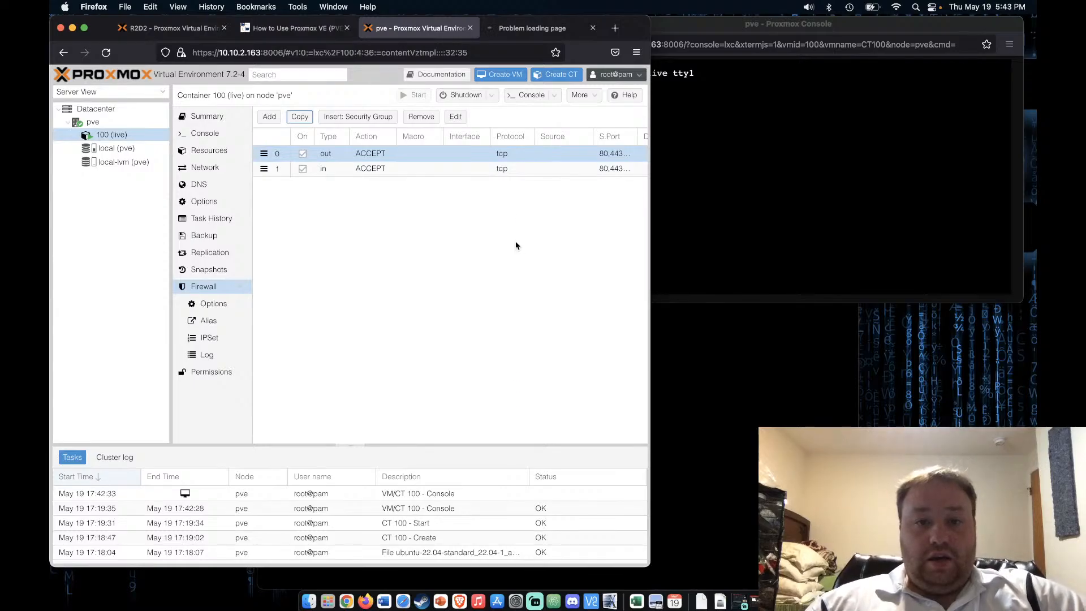
Reload the 10.10.2.65 page and log into the container console as root
click(508, 30)
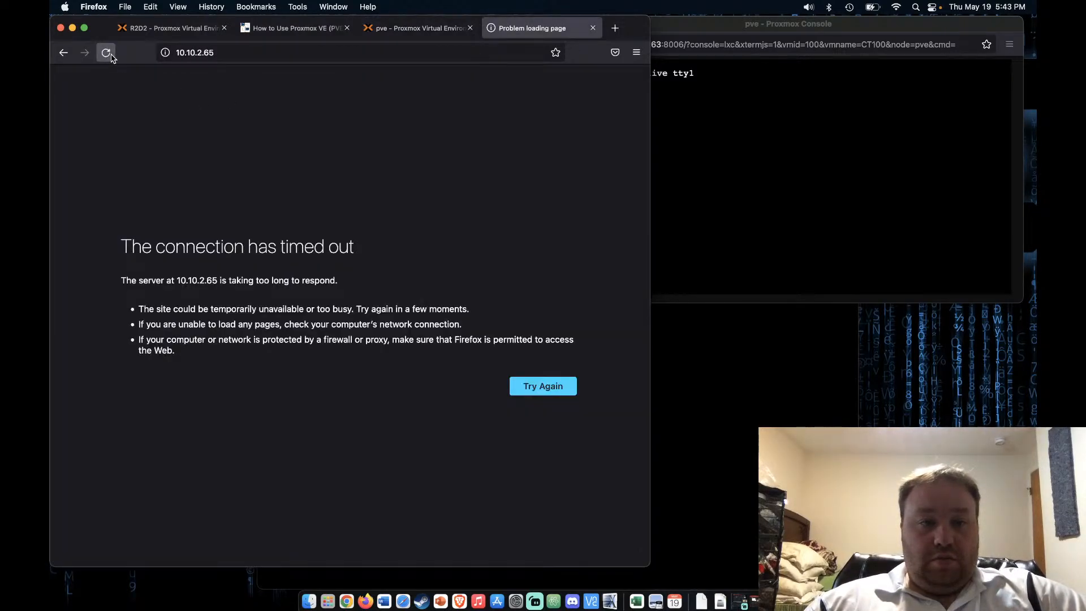
click(106, 53)
click(739, 188)
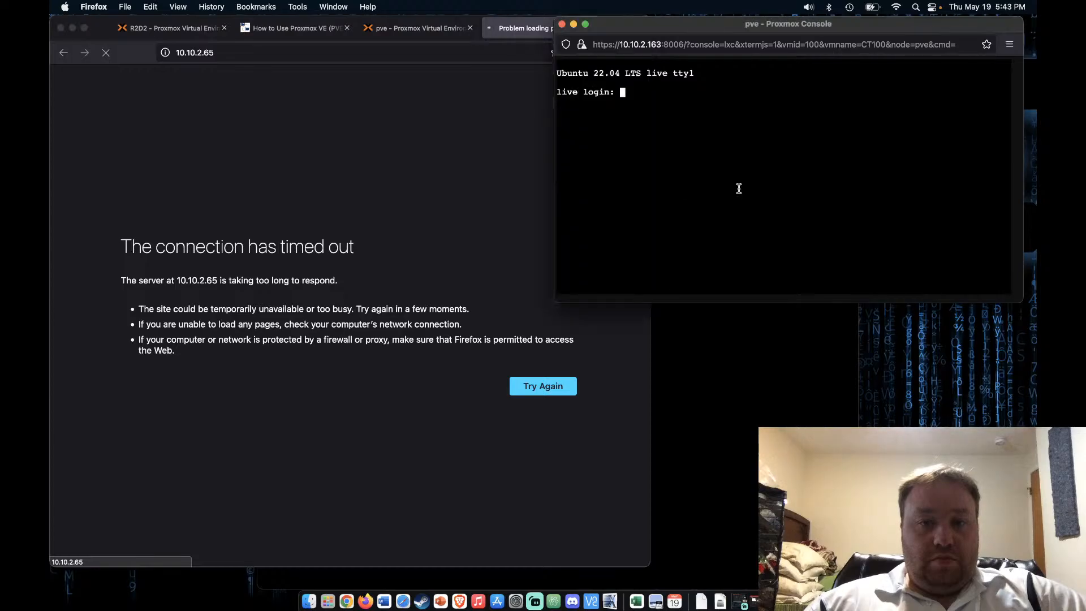
text(root)
key(Return)
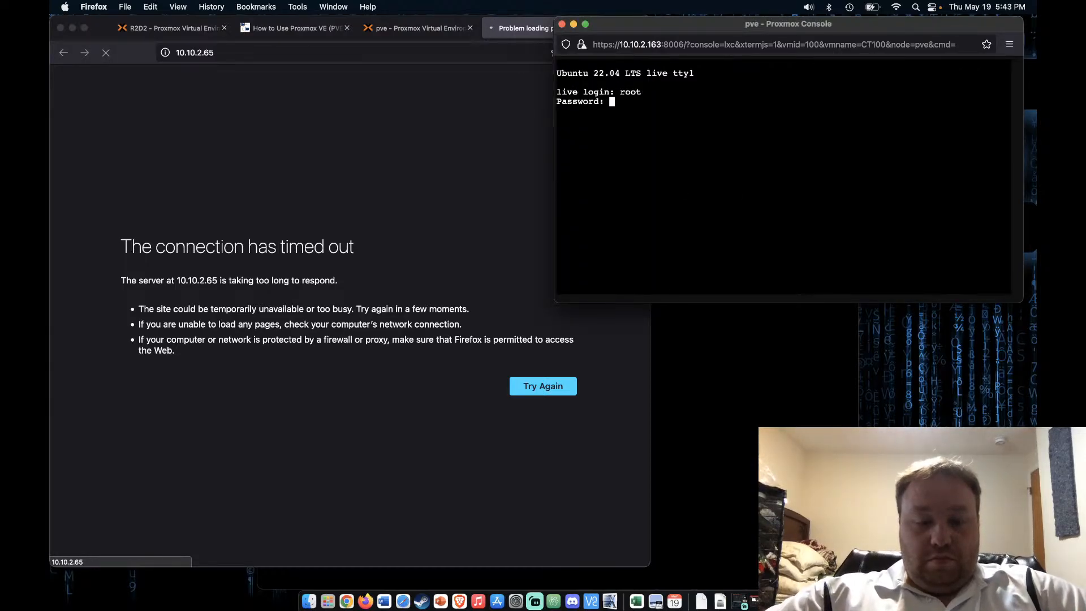
key(Return)
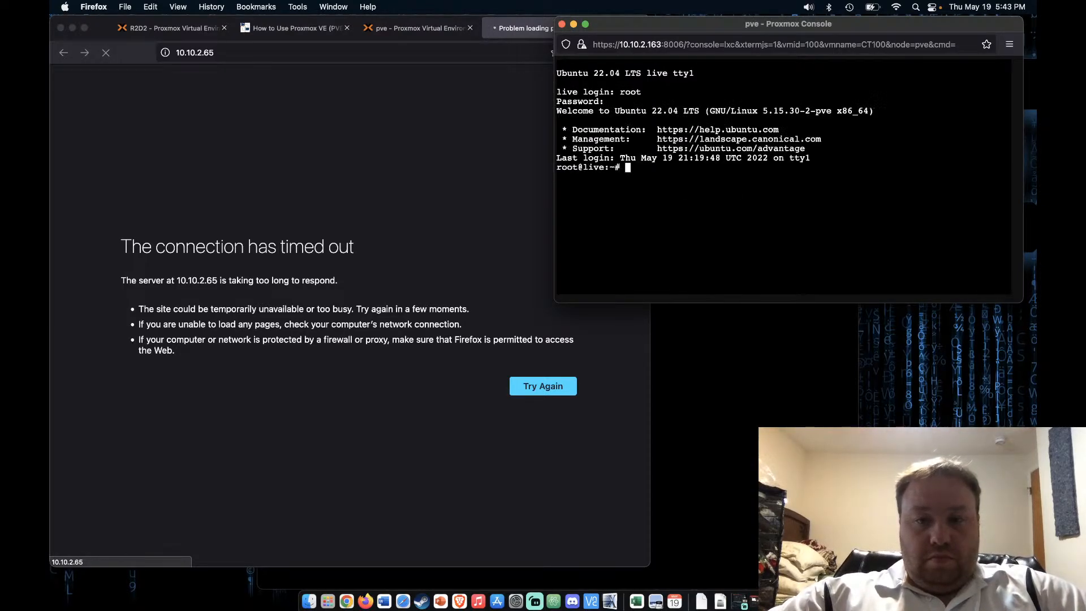
Run apt update in the container console, then go to the firewall tutorial article
text(apt update)
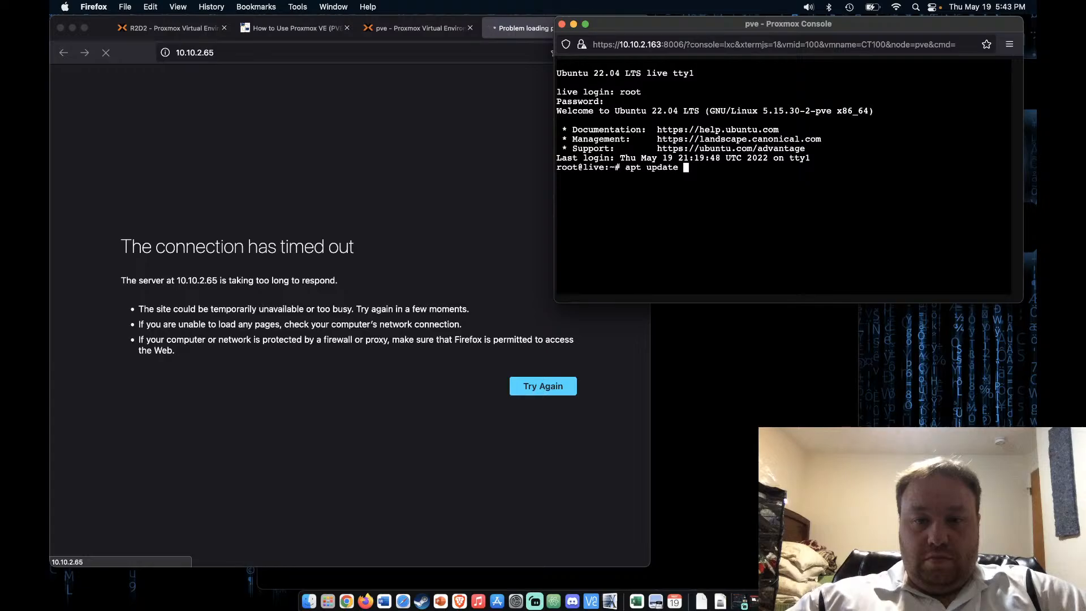
key(Return)
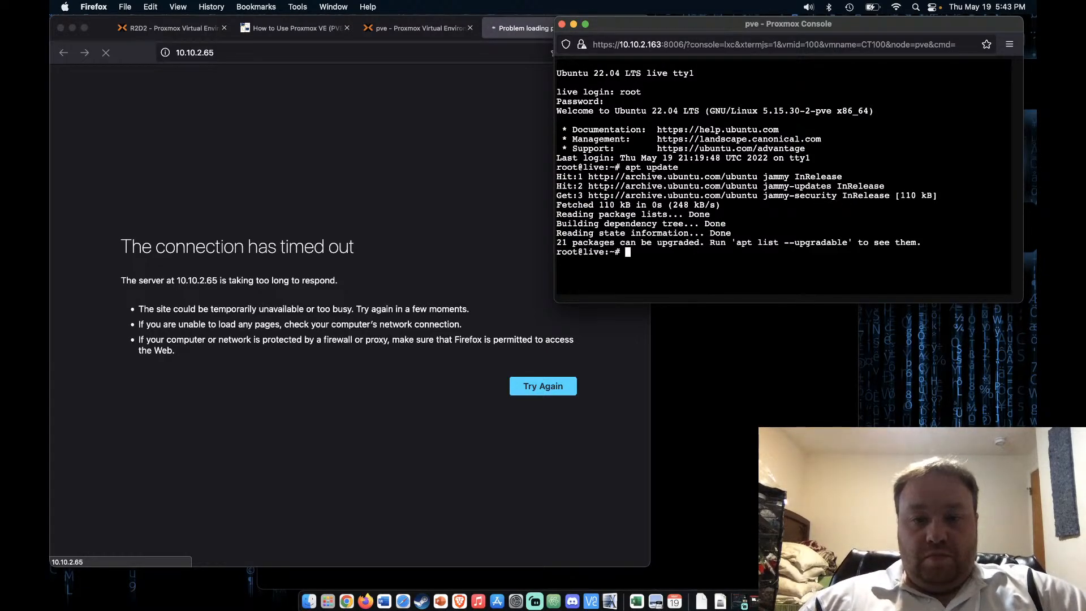
click(489, 143)
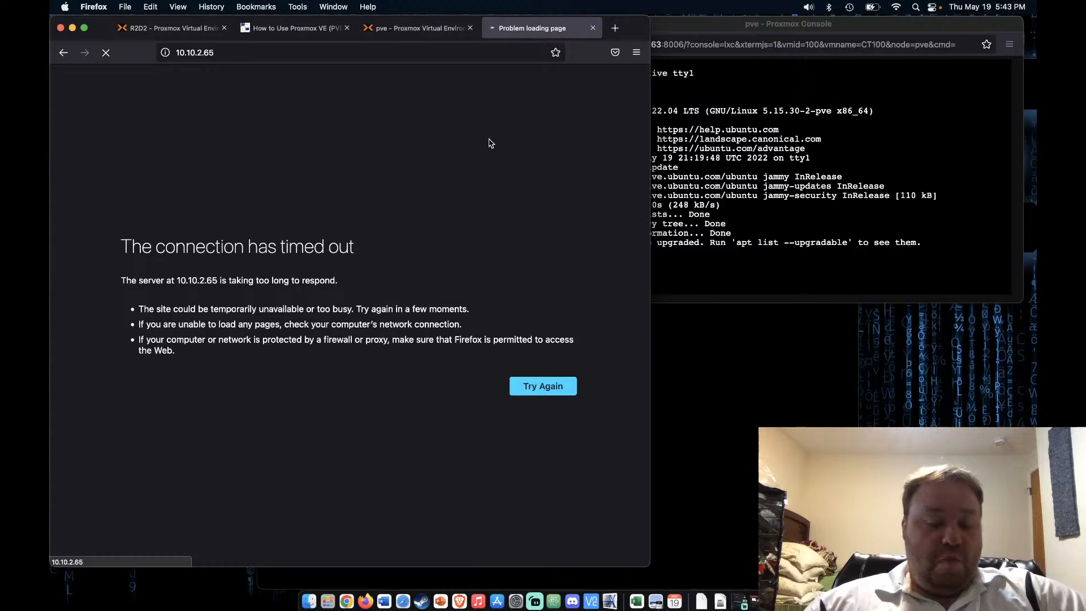
click(303, 28)
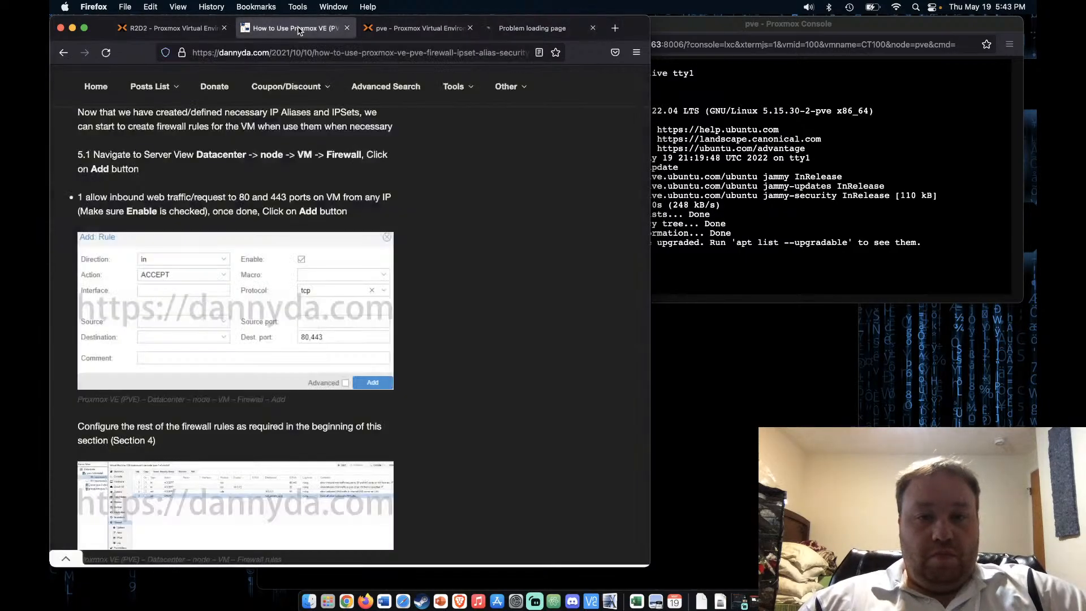
Enlarge the tutorial's example firewall rules screenshot, glance at the timed-out page, and return to the rules
scroll(251, 314, down, 5)
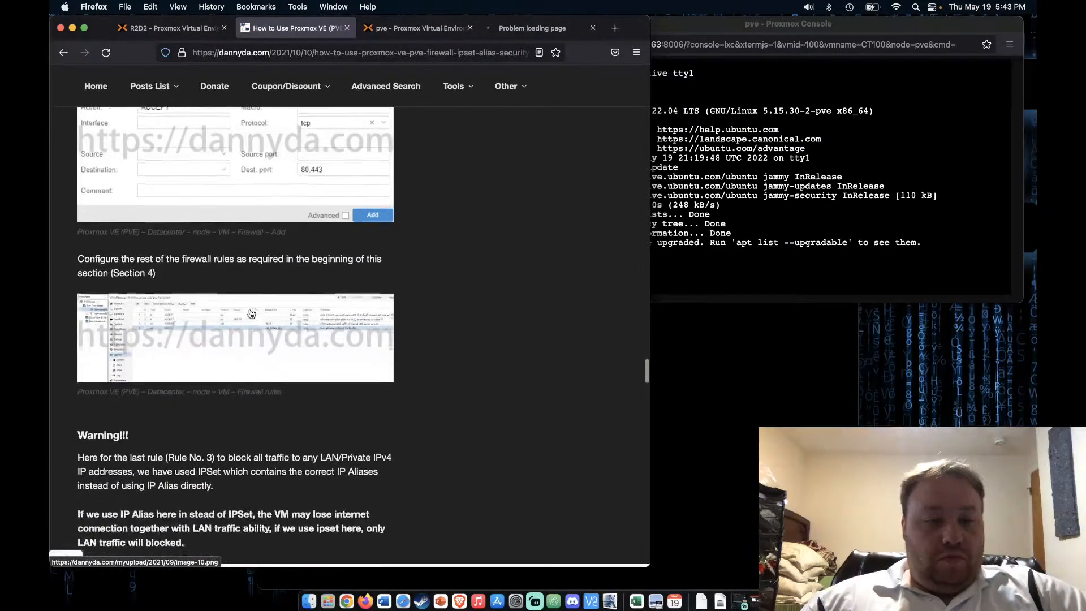
click(244, 361)
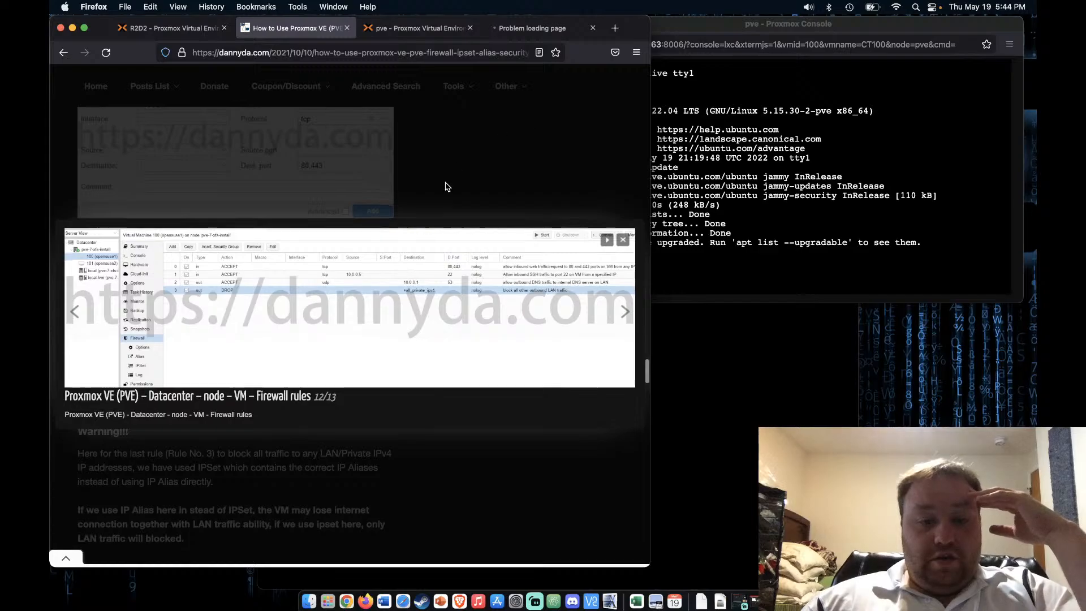
scroll(448, 186, down, 3)
scroll(447, 187, up, 4)
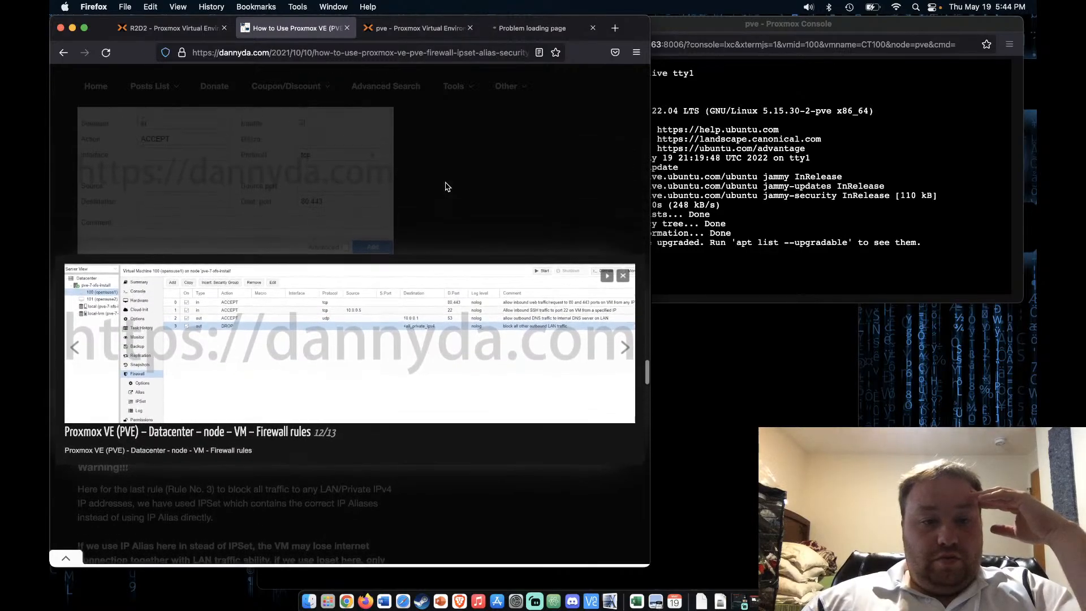
click(520, 34)
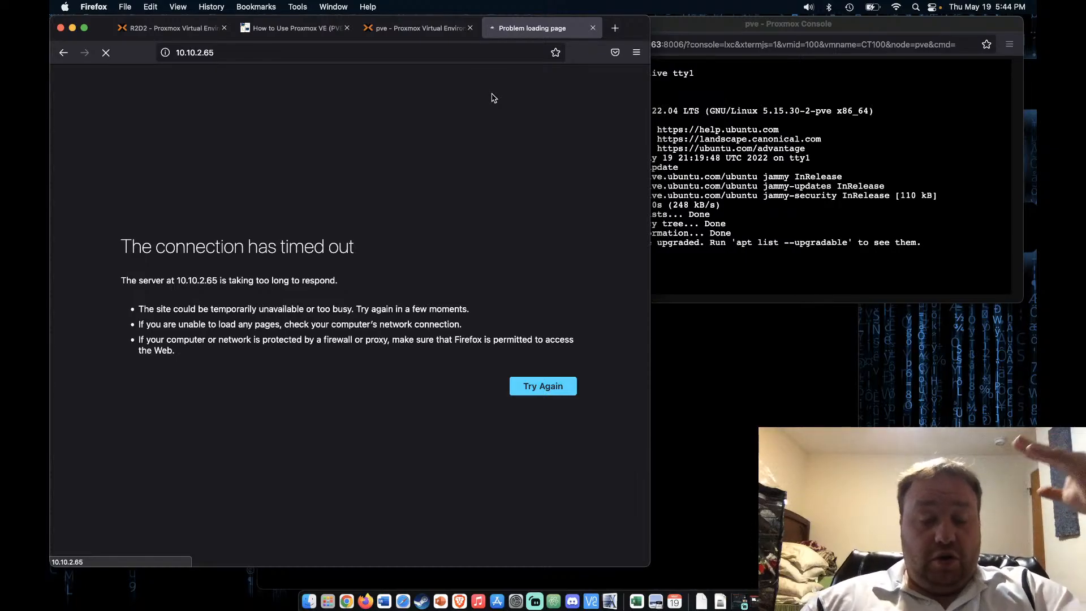
click(423, 30)
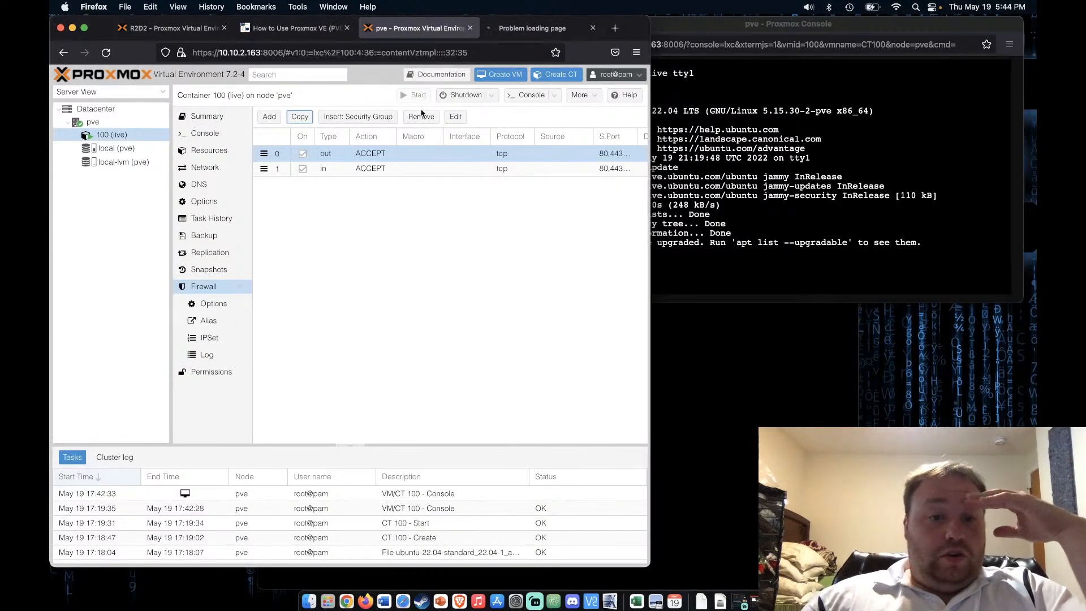
Remove the out ACCEPT rule, keeping only the inbound web rule, and open Add: Rule
click(382, 170)
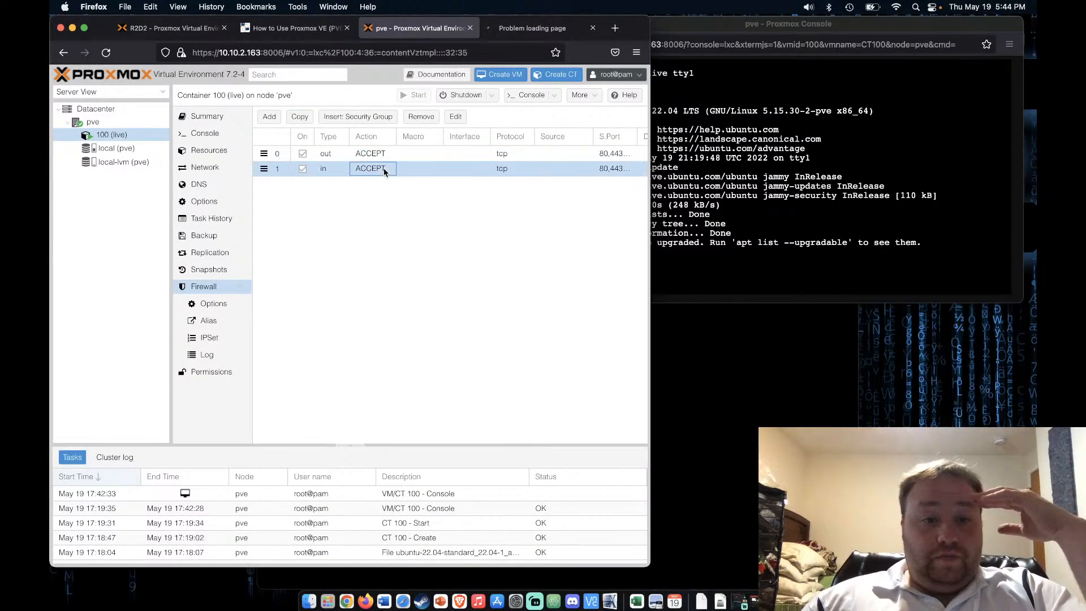
click(382, 154)
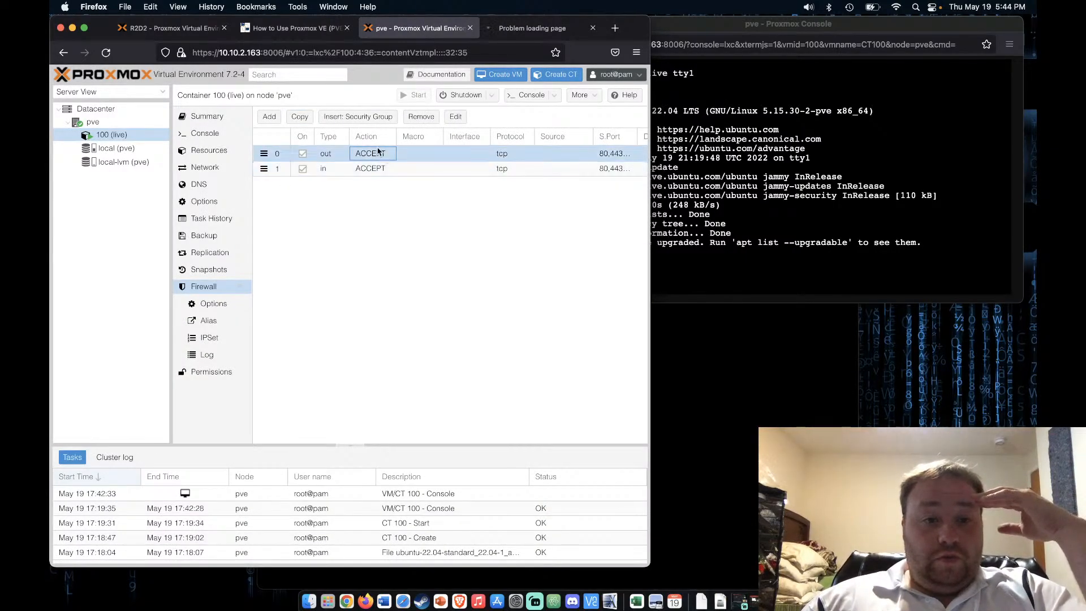
click(419, 119)
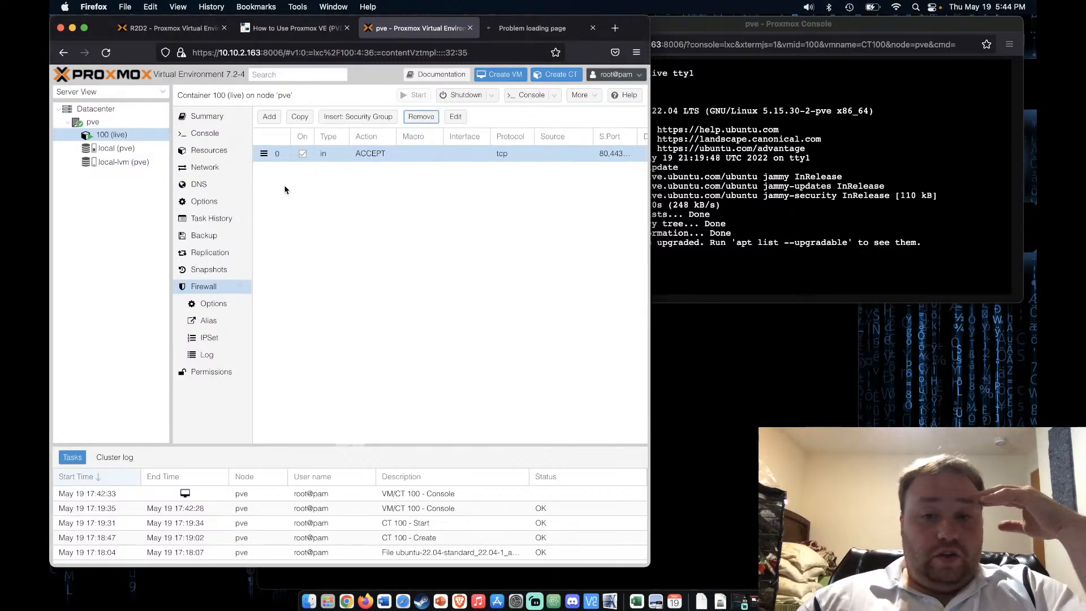
click(269, 119)
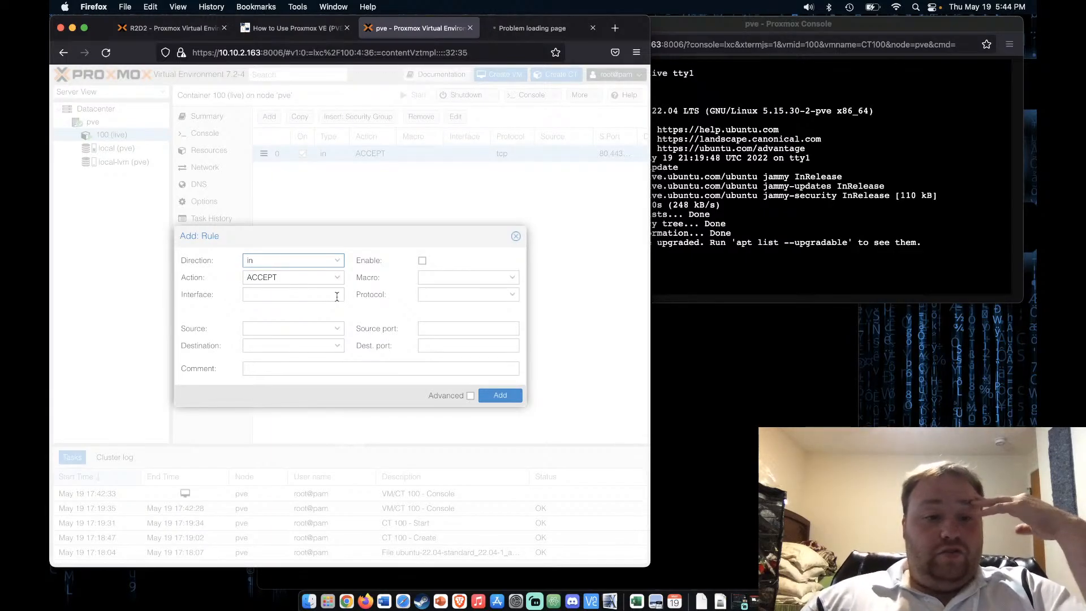
Set the new rule to Action DROP, Direction out, Destination all_private_ipv4
click(337, 277)
click(297, 304)
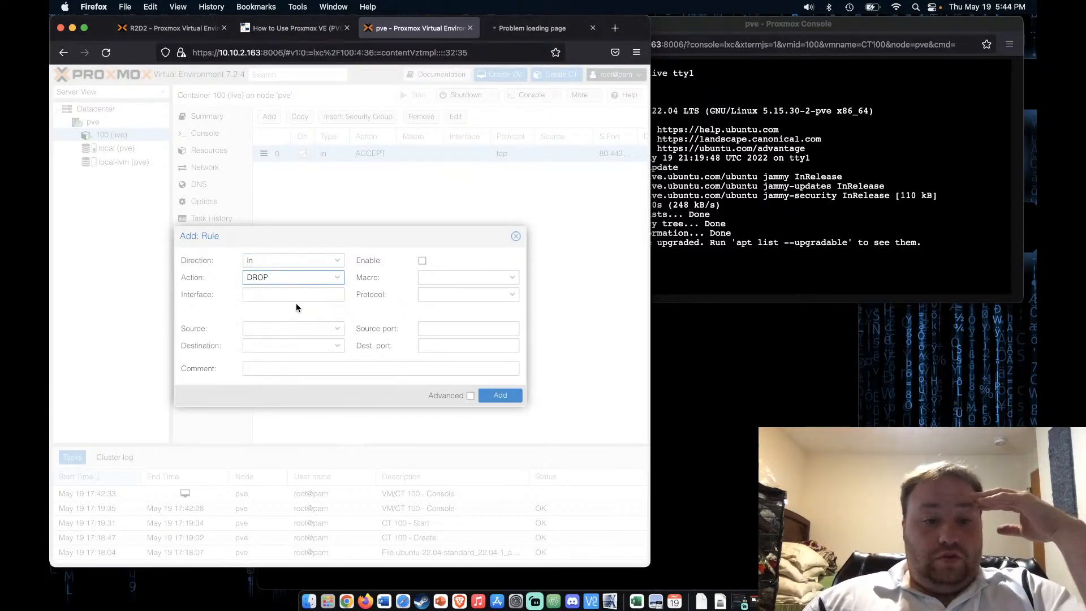
click(334, 262)
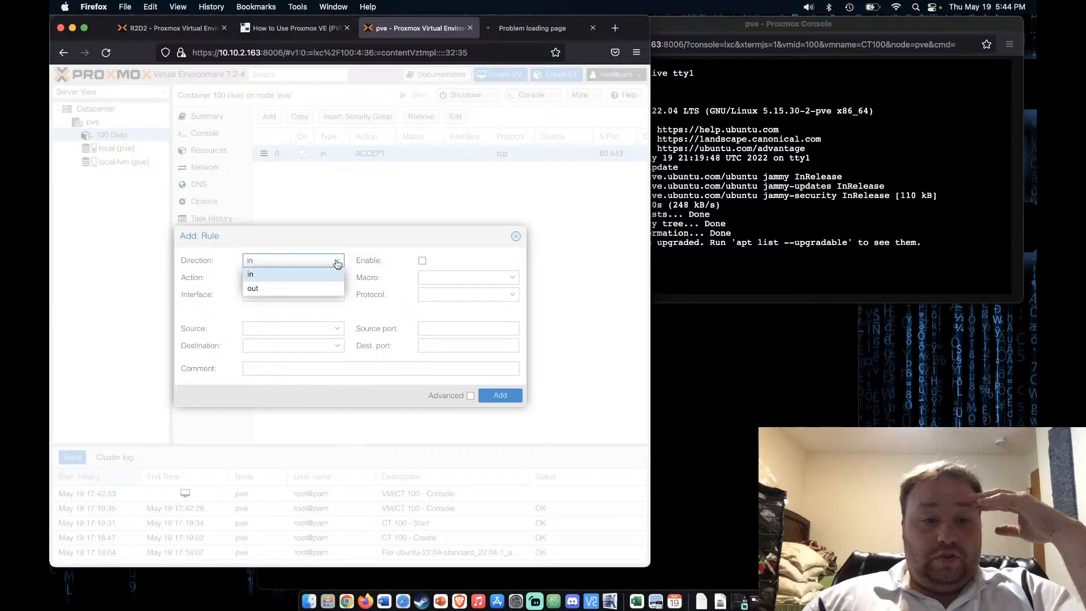
click(302, 289)
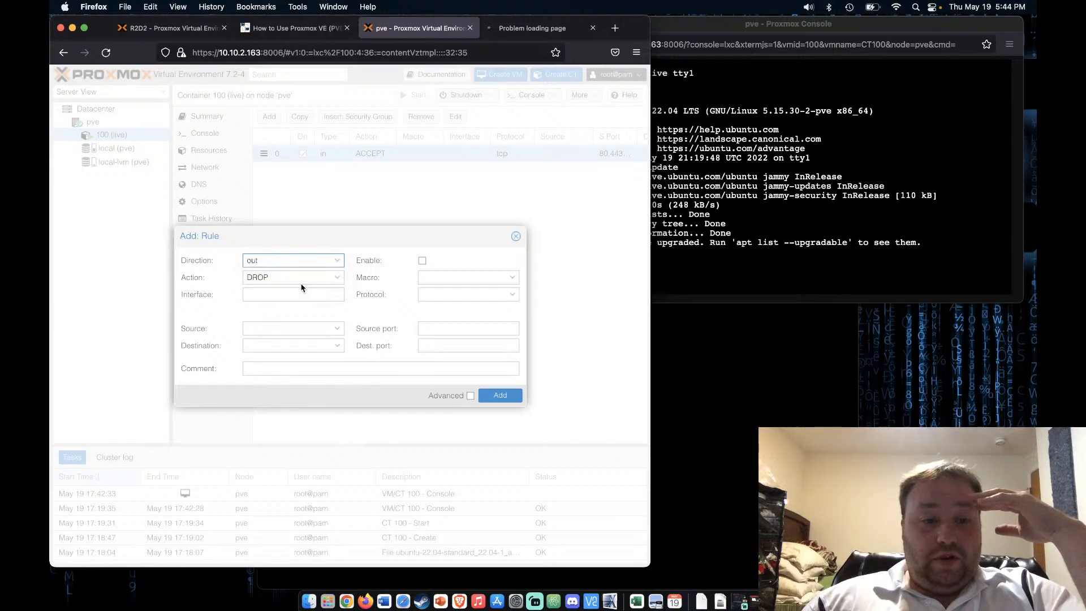
click(338, 346)
click(313, 389)
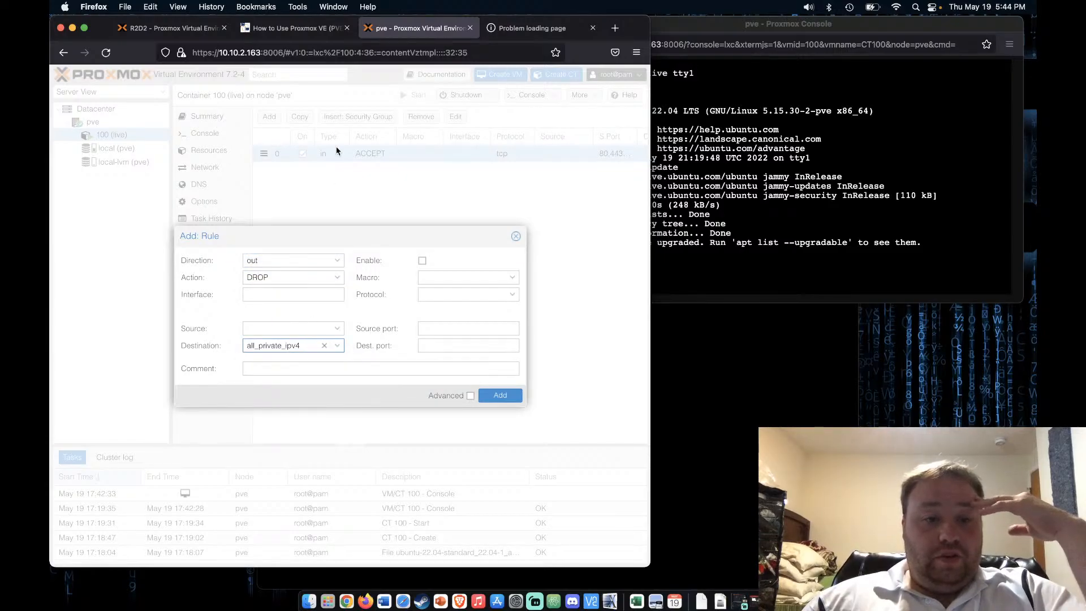
Compare with the guide's example rules and tick Enable on the DROP rule
click(317, 28)
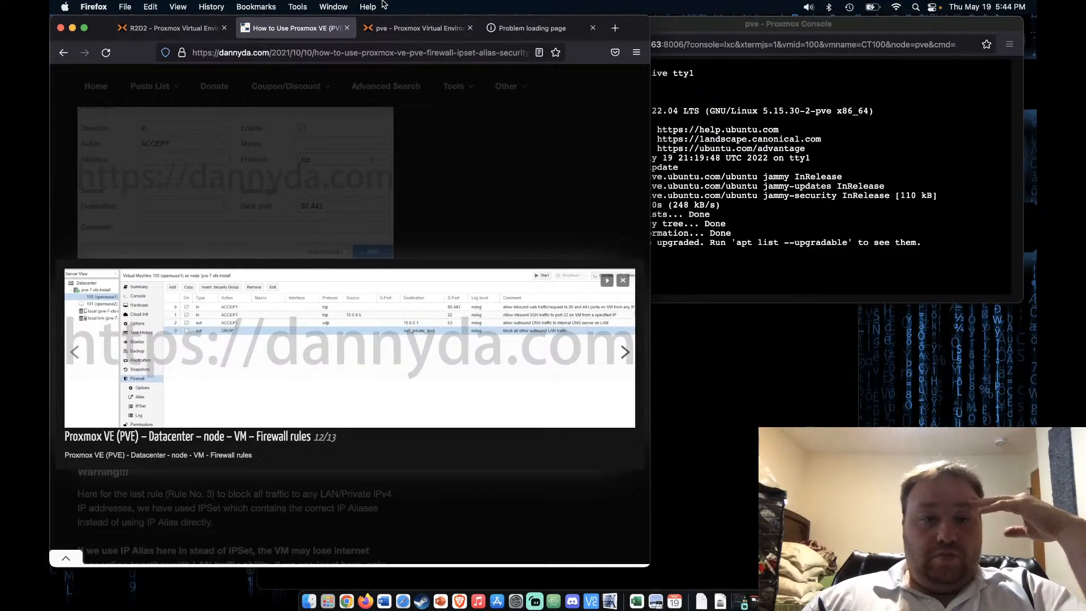
click(400, 31)
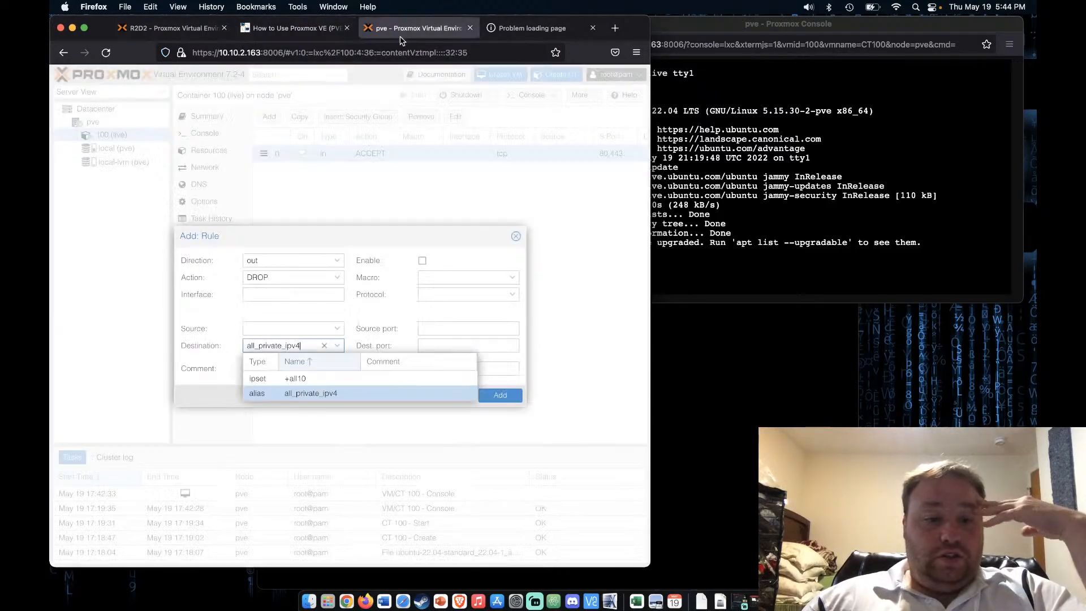
click(315, 394)
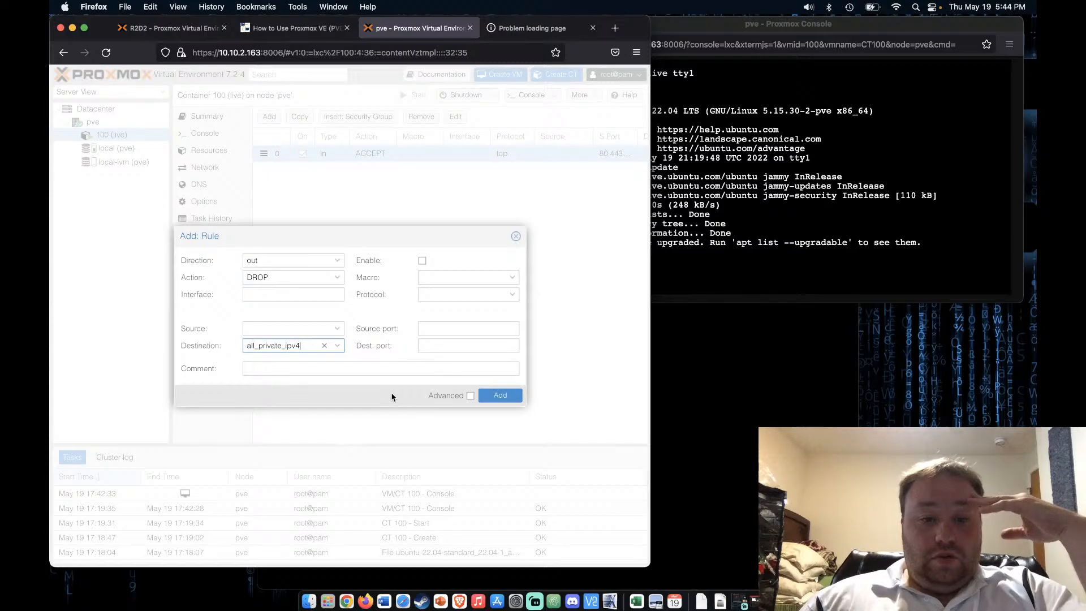
click(422, 261)
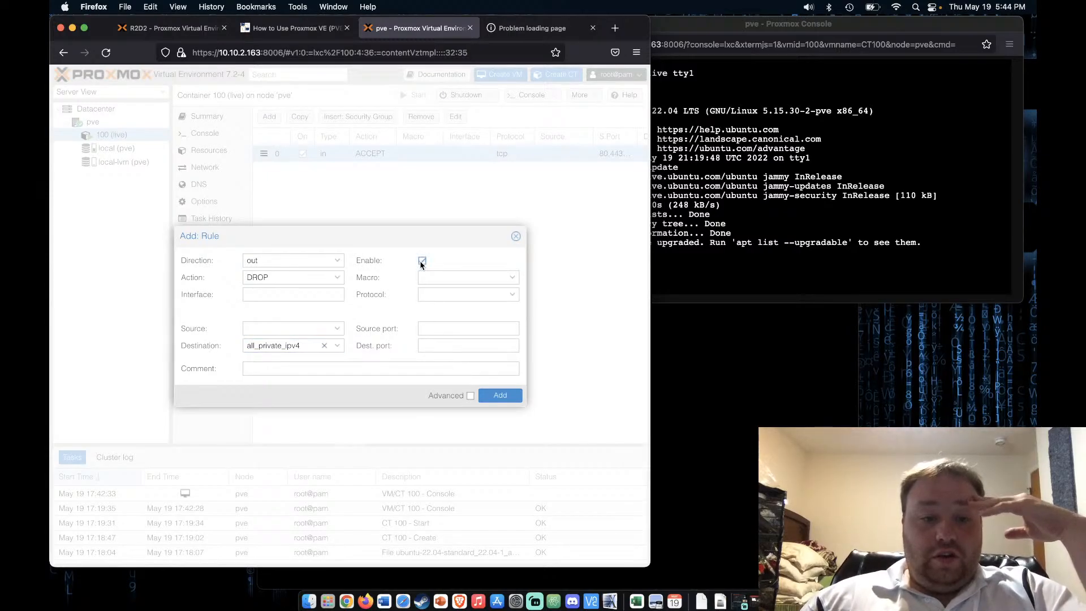
Add the outbound DROP rule and drag it below the inbound ACCEPT rule
click(260, 27)
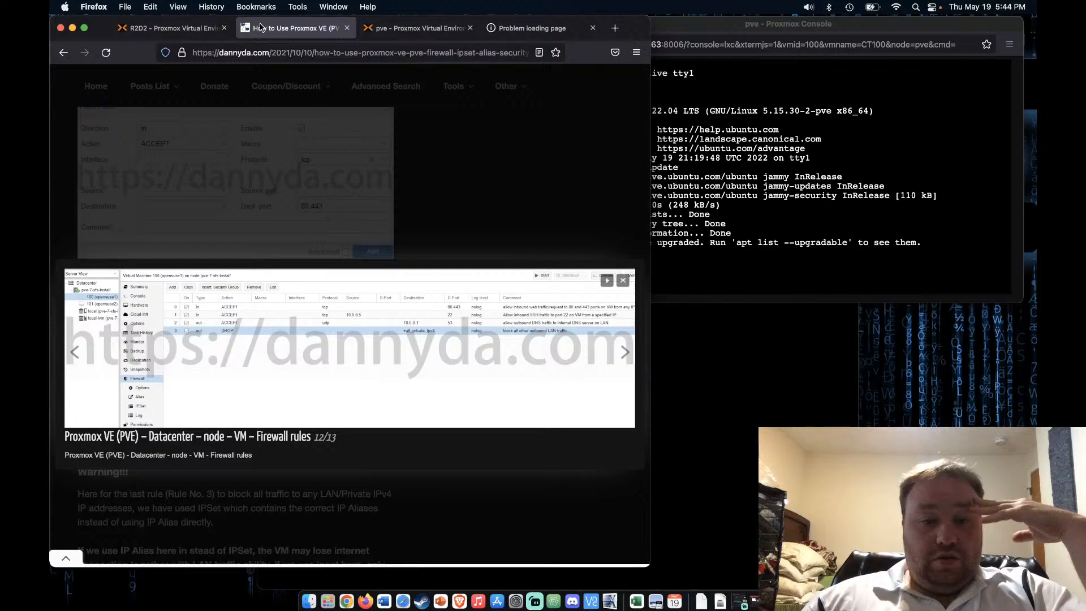
click(399, 32)
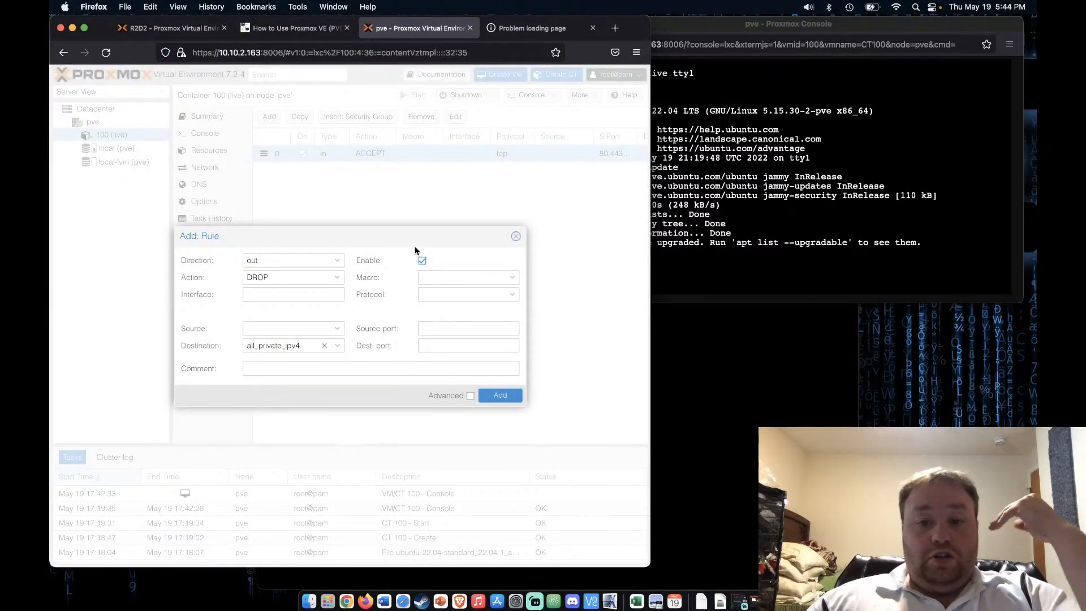
click(730, 294)
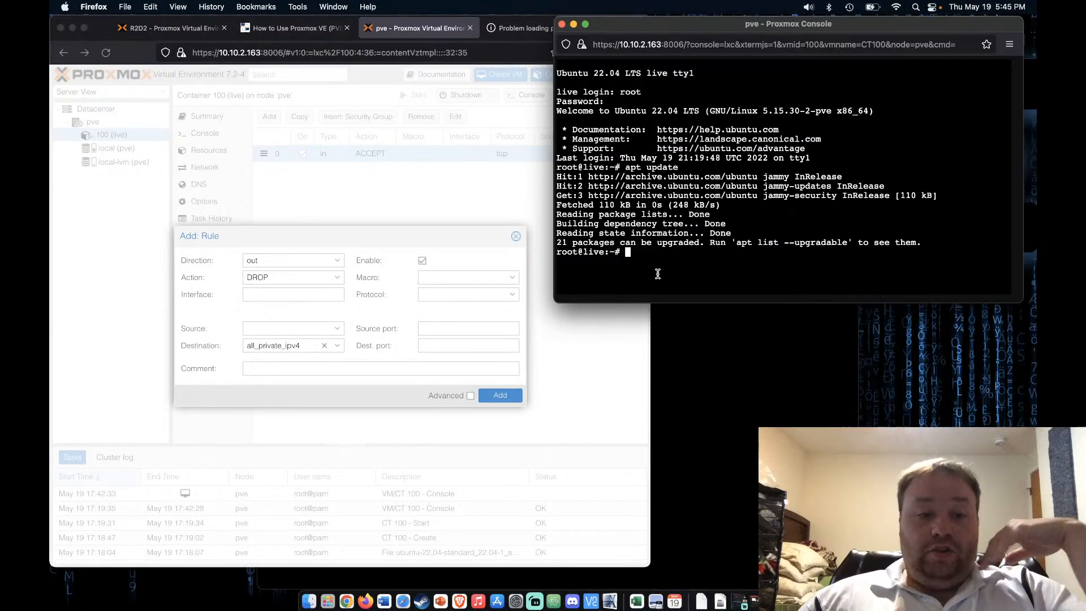
click(428, 259)
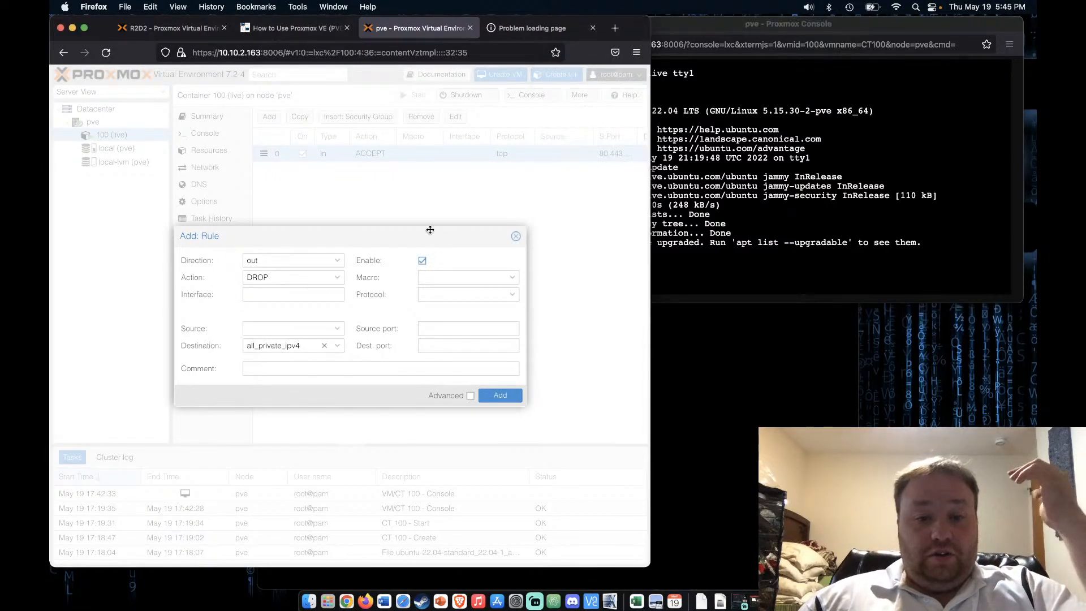
click(499, 395)
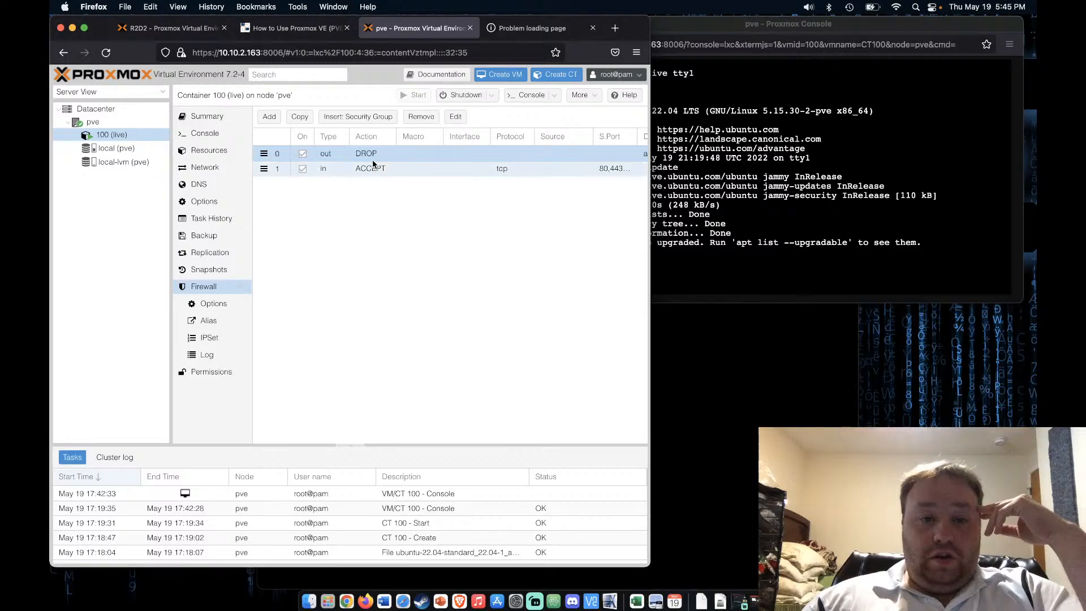
drag(370, 154, 362, 184)
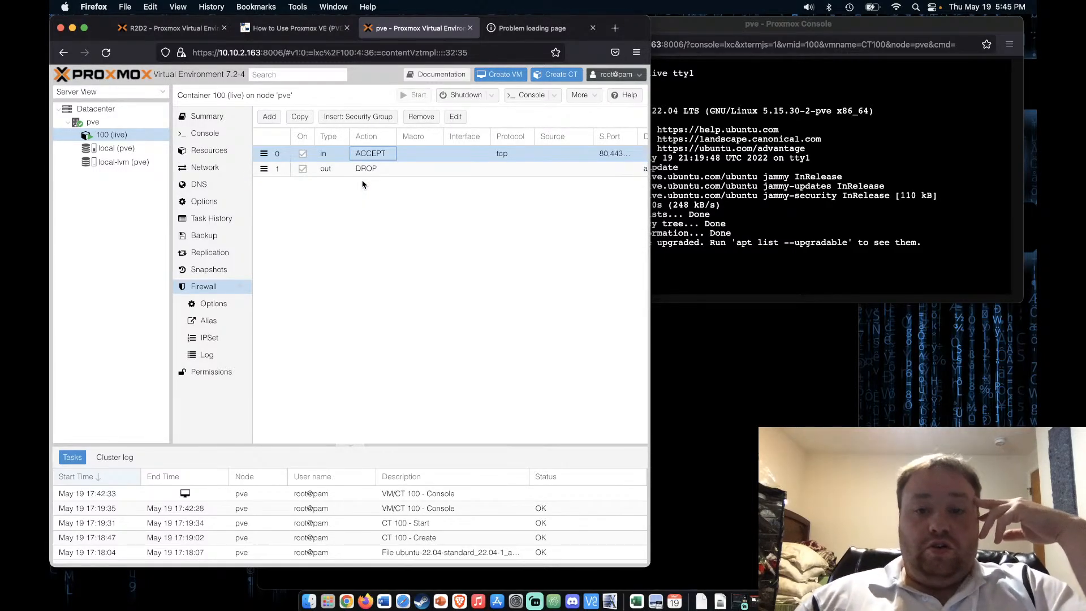
Rerun apt update in the container console by recalling the previous command
click(718, 272)
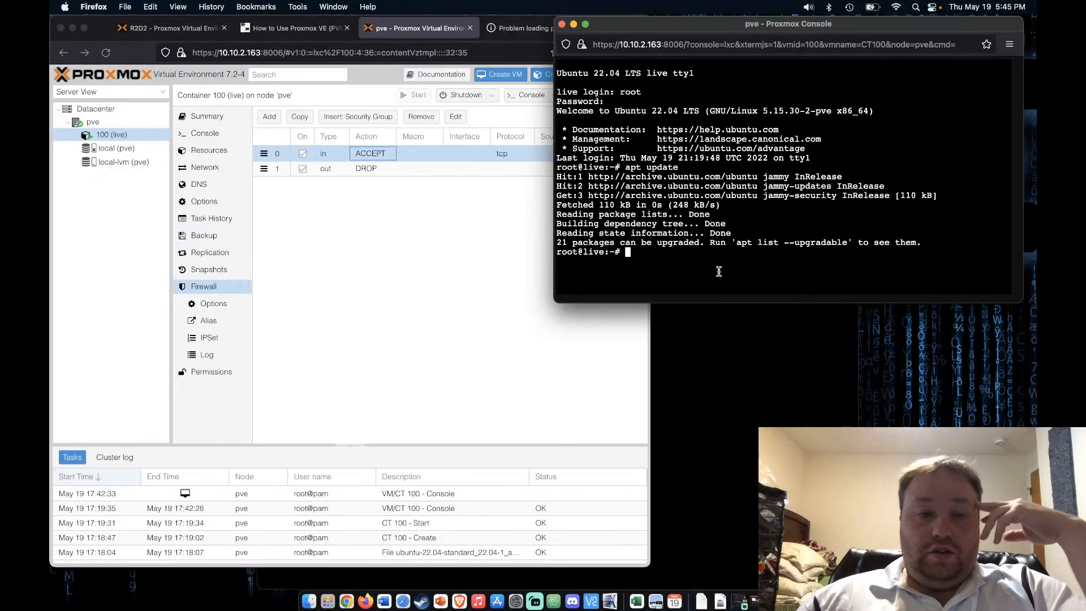
key(Up)
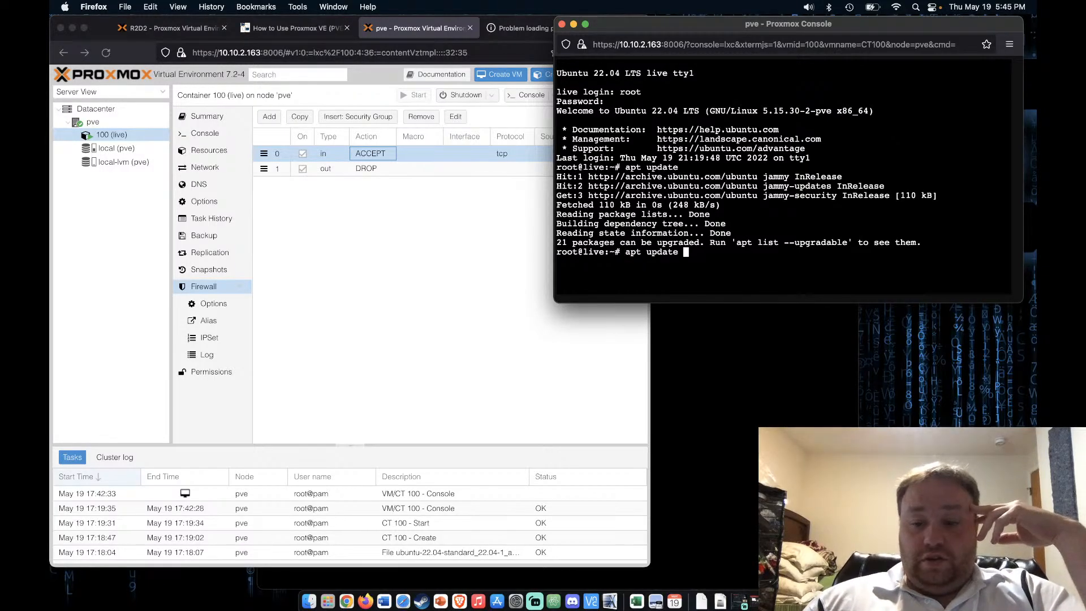
key(Return)
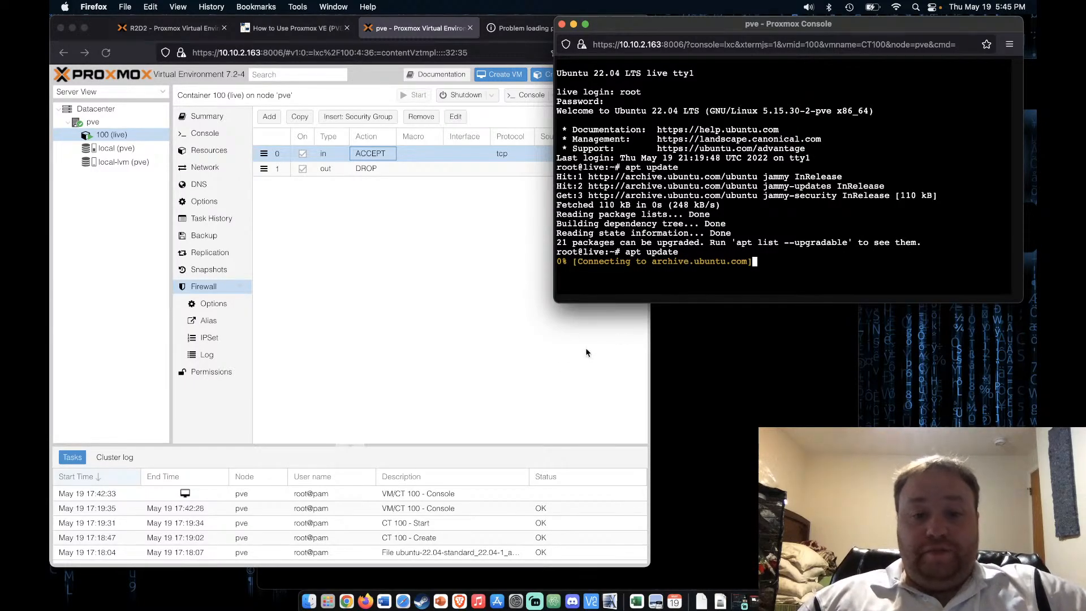
click(537, 367)
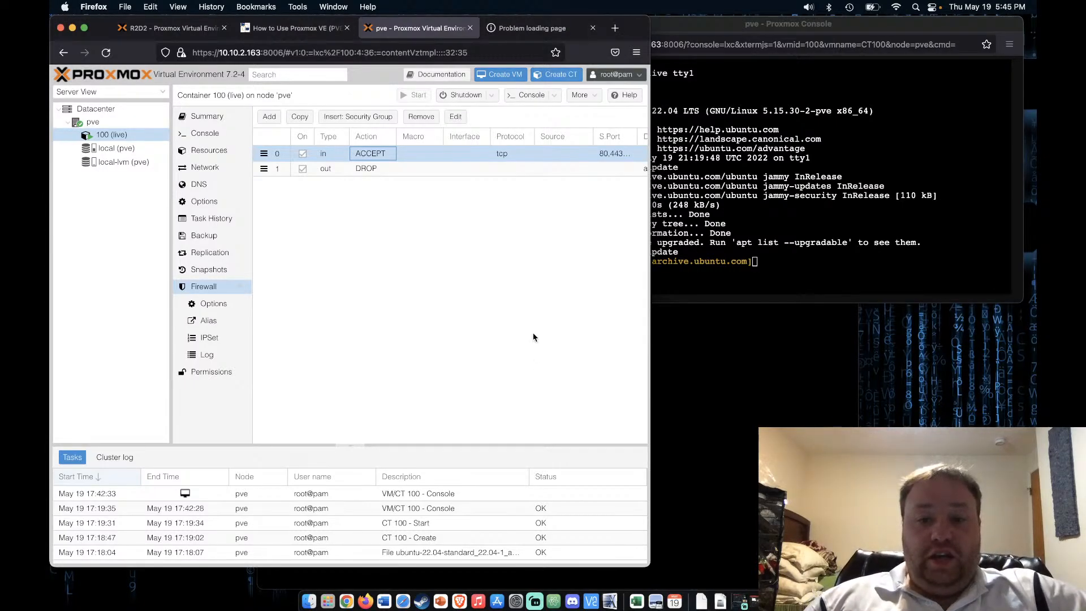
Widen the window to inspect the inbound rule's destination, then reload the 10.10.2.65 page
drag(649, 362, 777, 383)
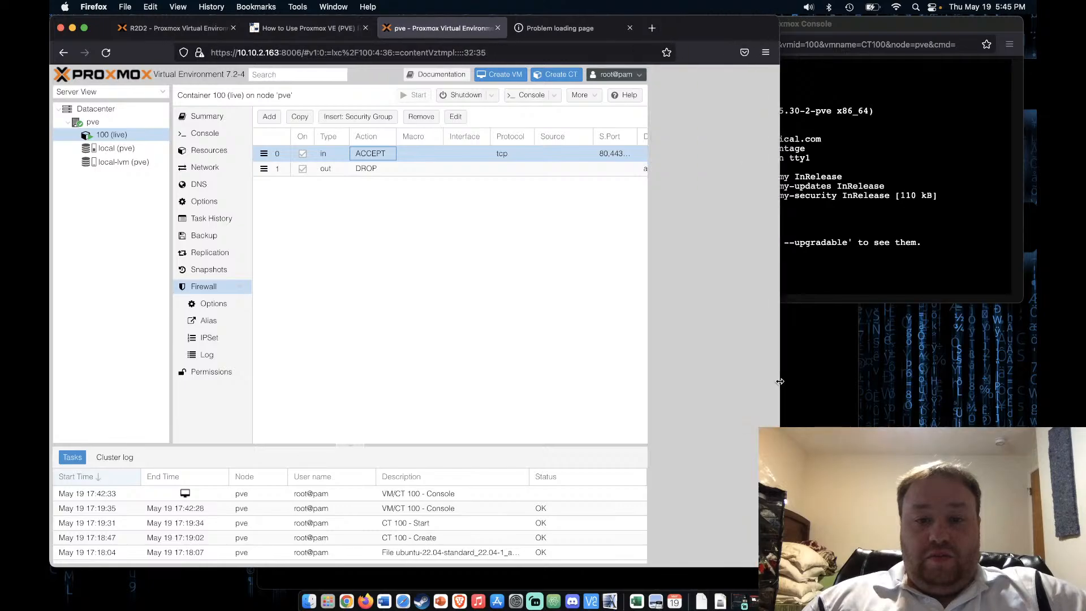
click(665, 154)
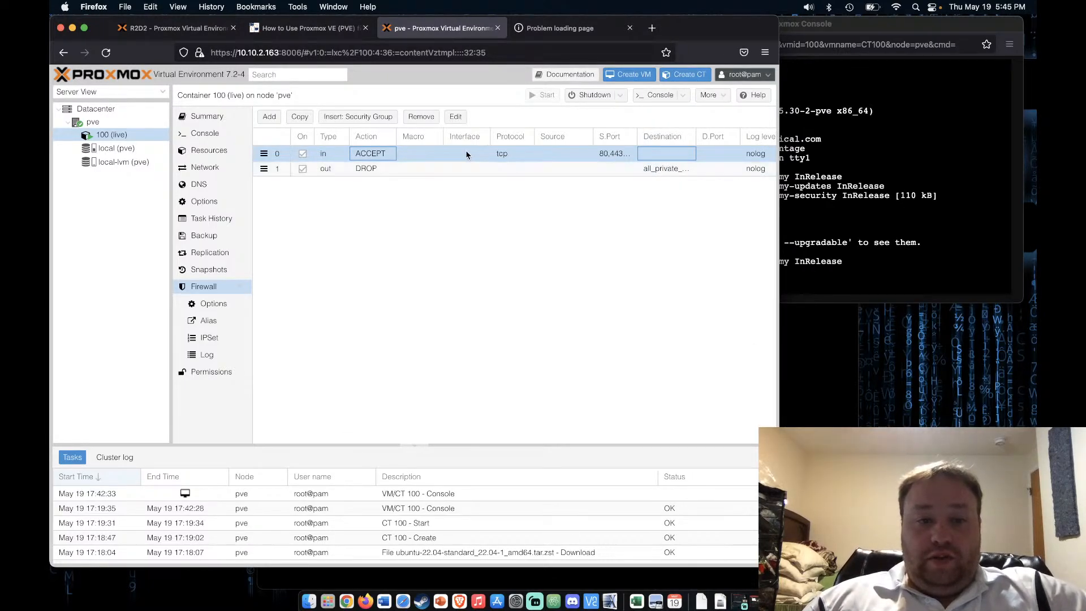
click(582, 27)
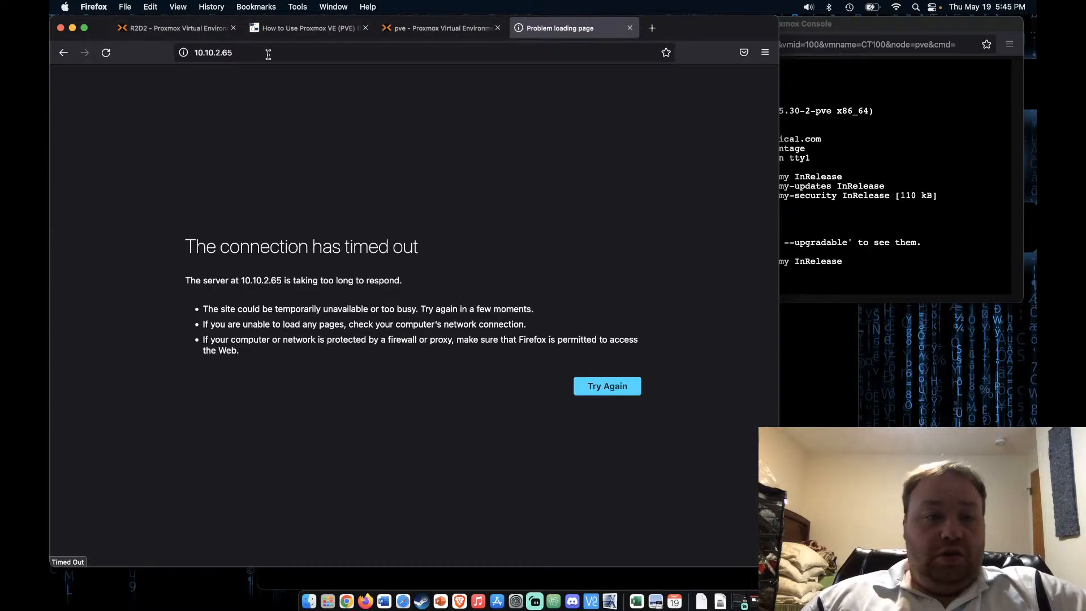
click(107, 55)
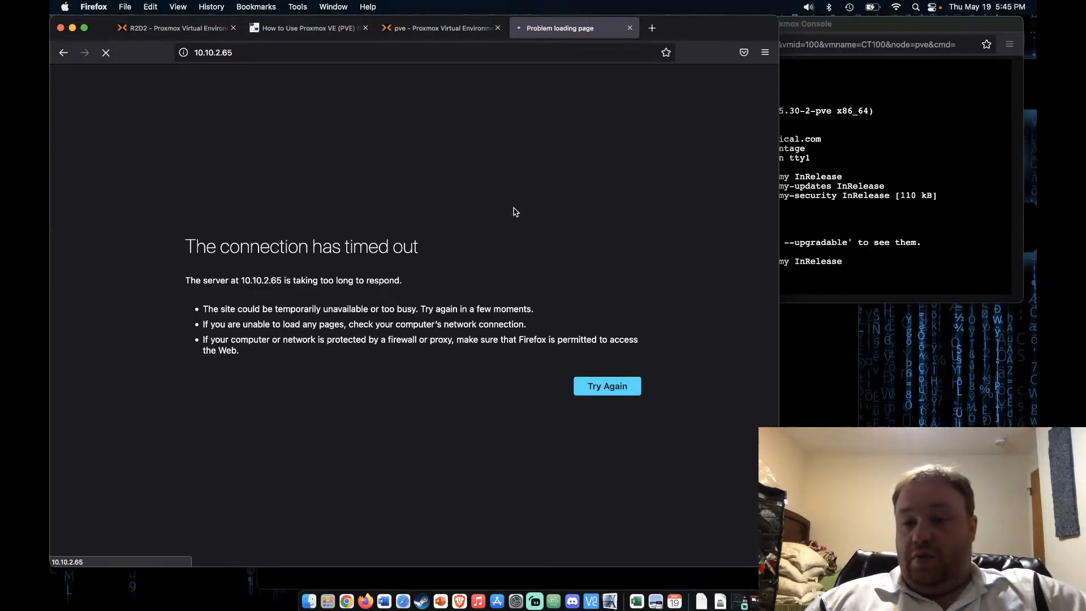
click(413, 30)
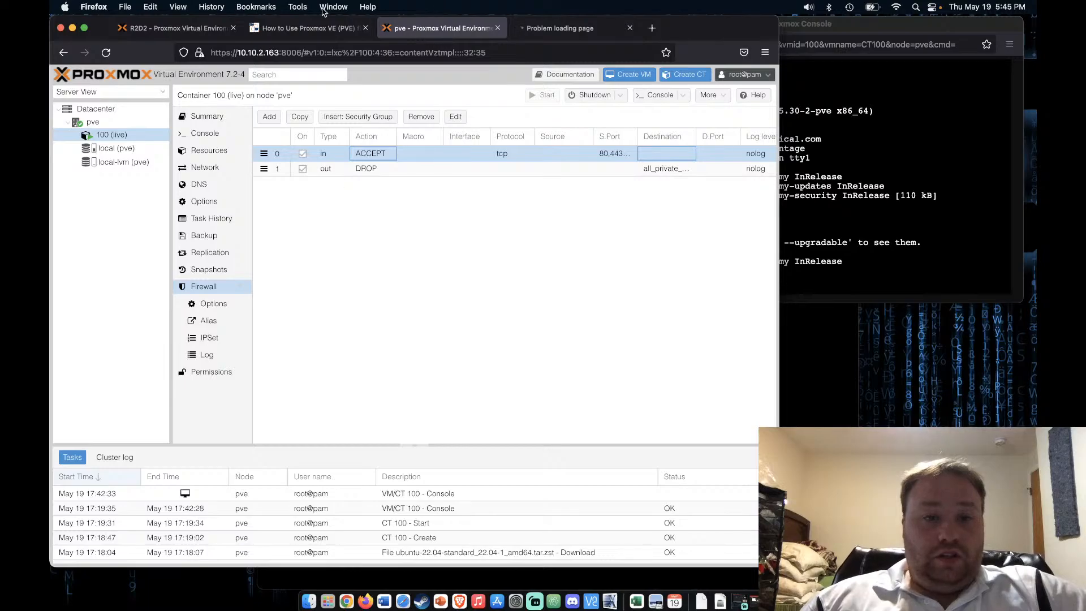
Close the tutorial's enlarged image and select the inbound ACCEPT web rule again
click(310, 30)
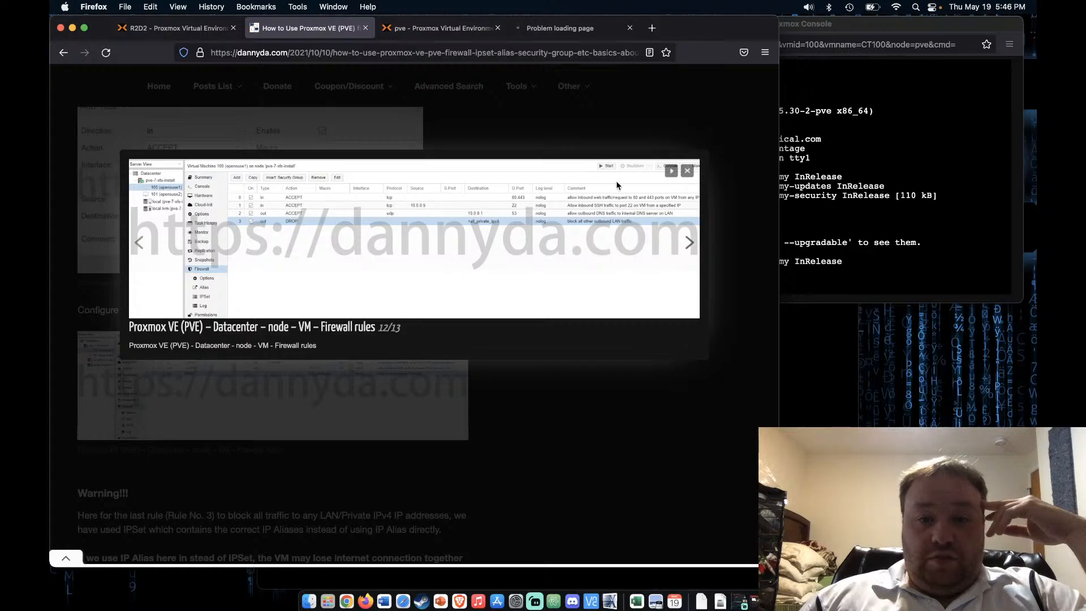
click(687, 170)
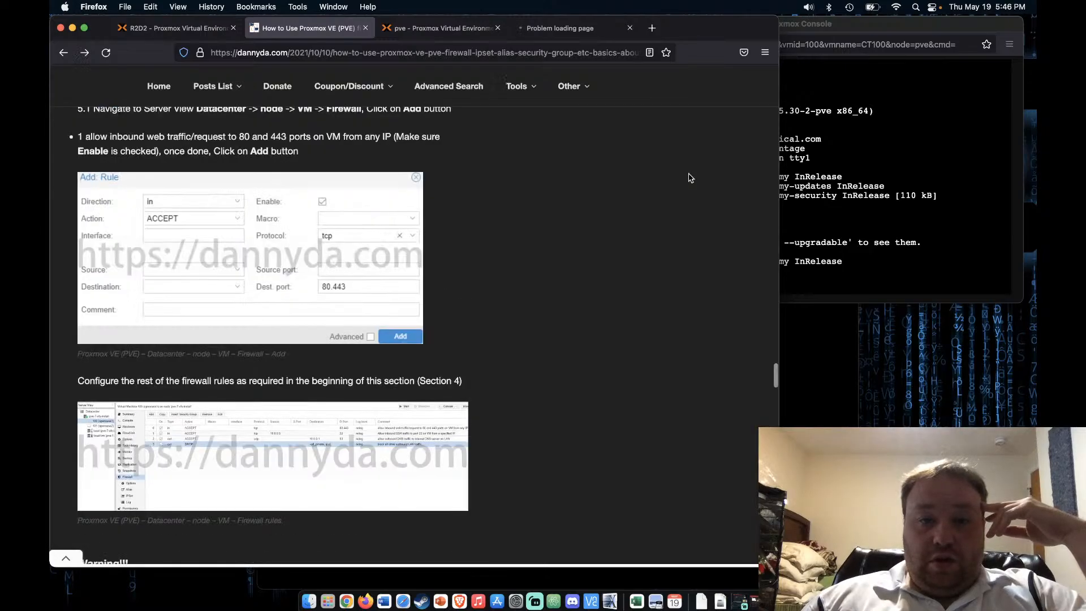
click(455, 27)
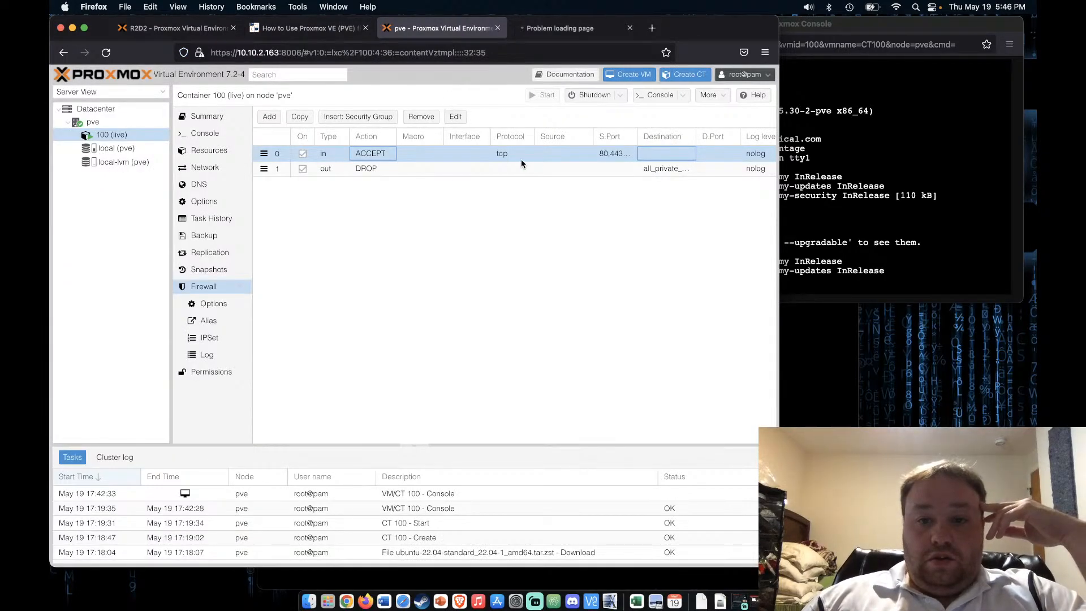
click(559, 159)
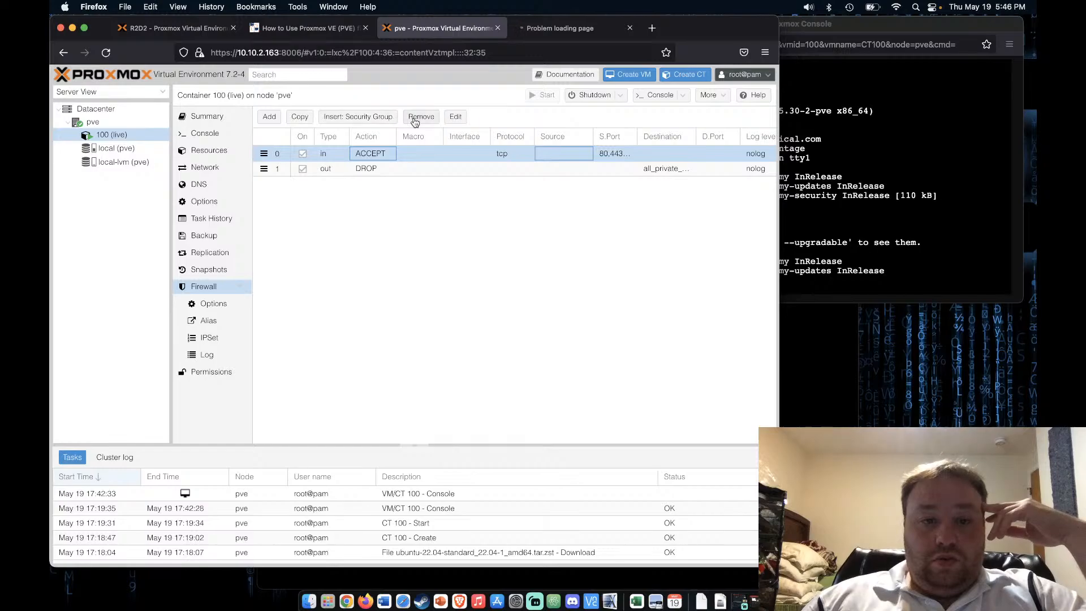
Move 80,443,8080 from the inbound web rule's source port to its destination port and save
click(455, 117)
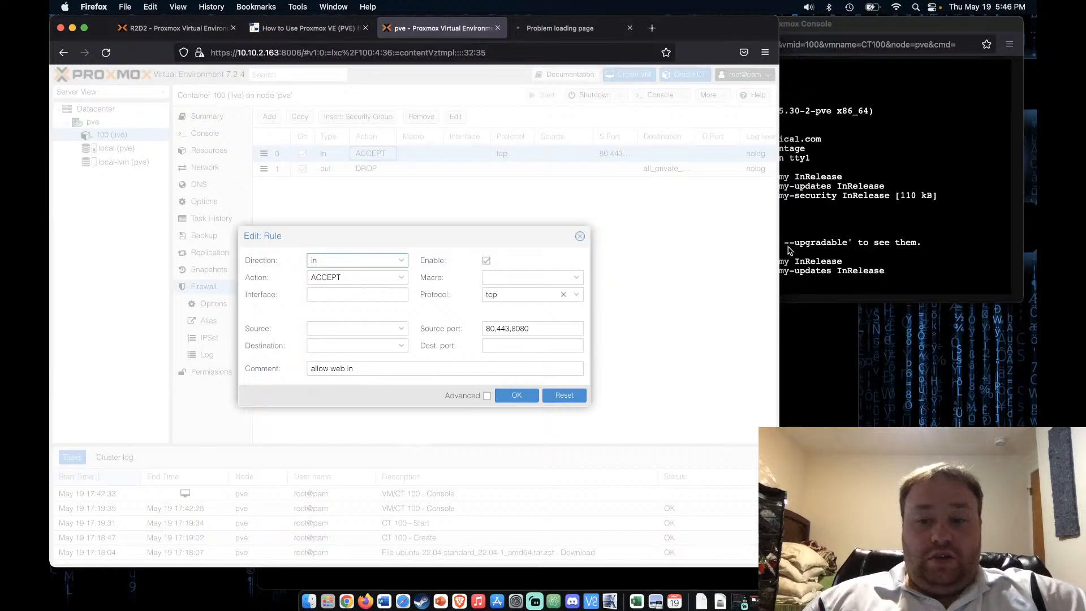
click(820, 283)
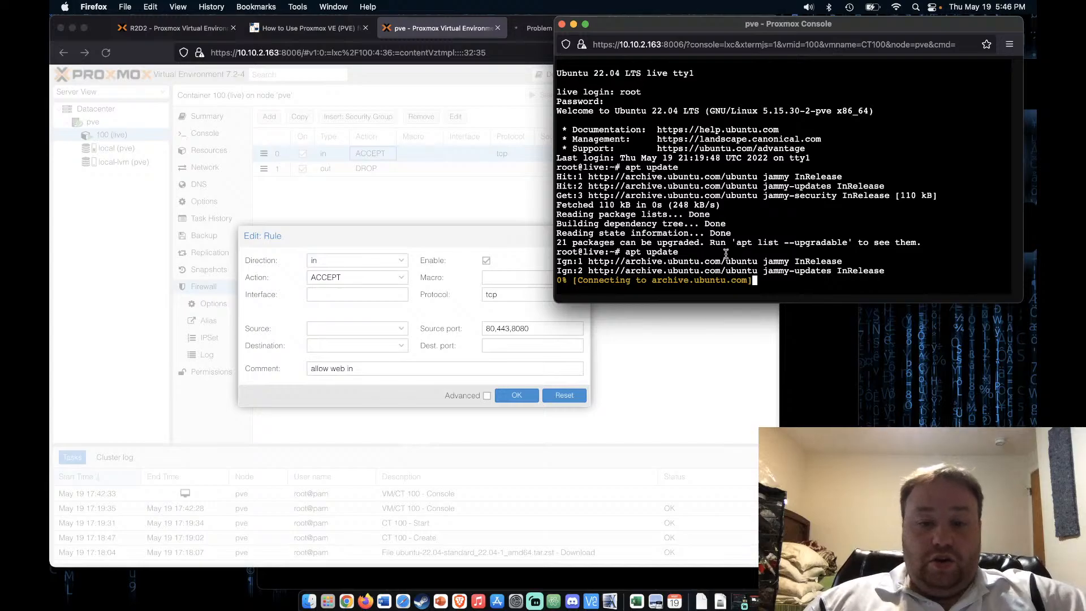
click(678, 405)
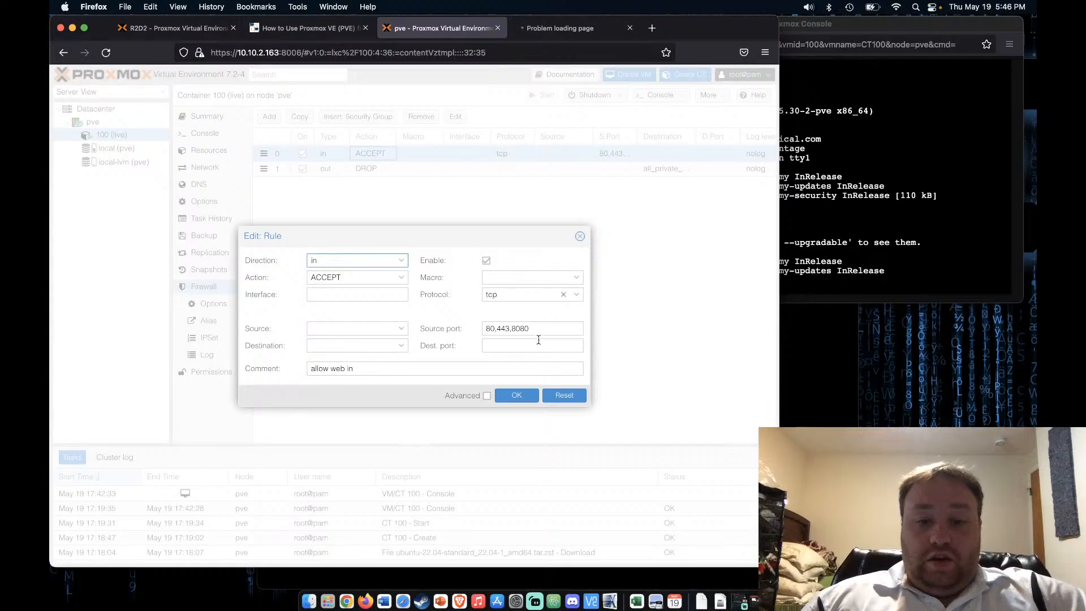
drag(548, 332, 441, 323)
key(super+c)
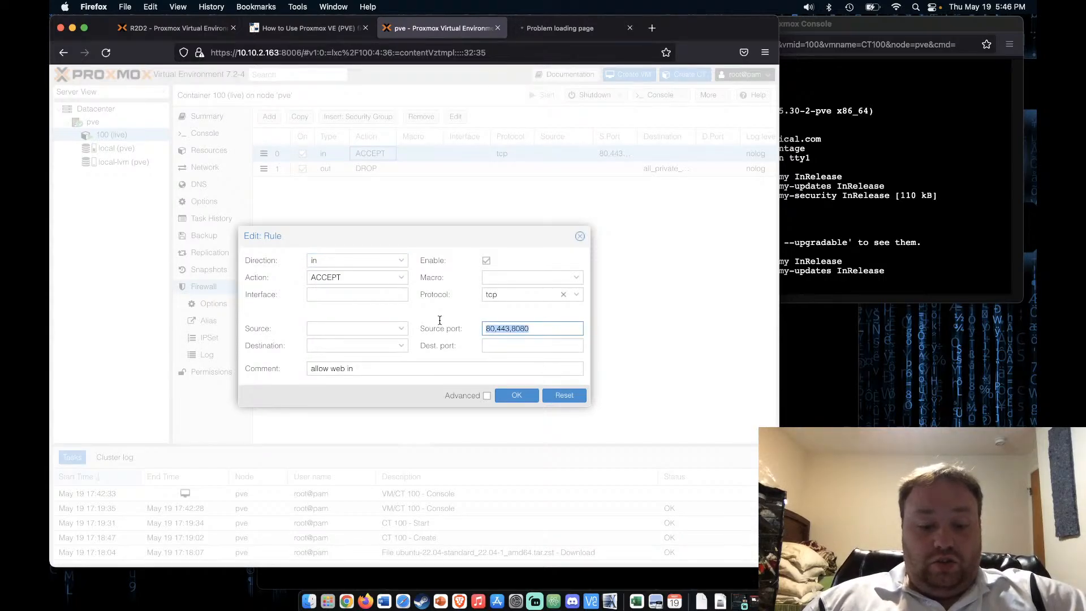
key(BackSpace)
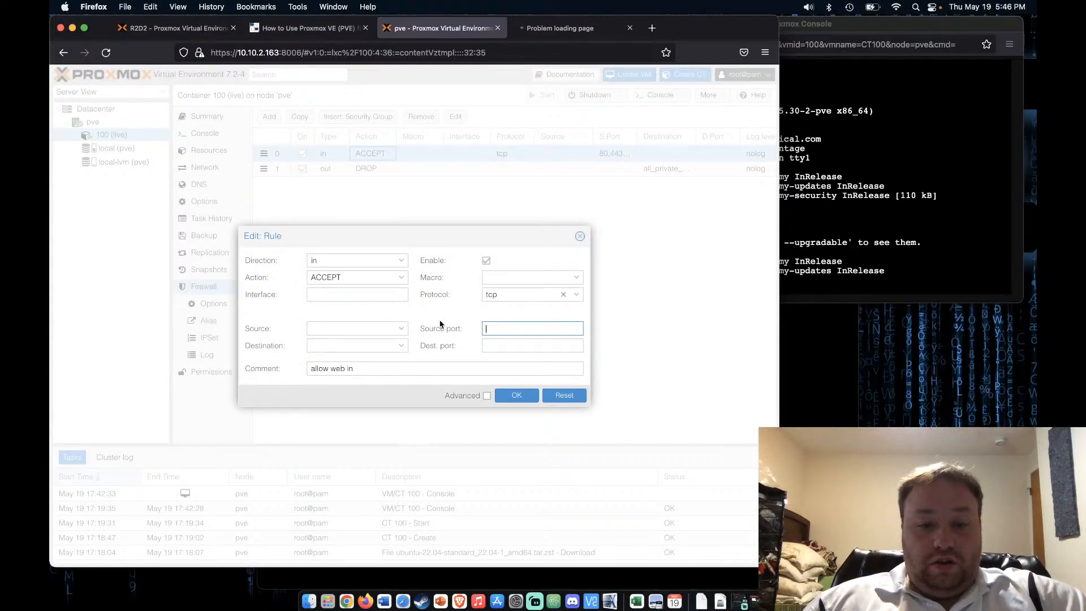
click(503, 345)
key(super+v)
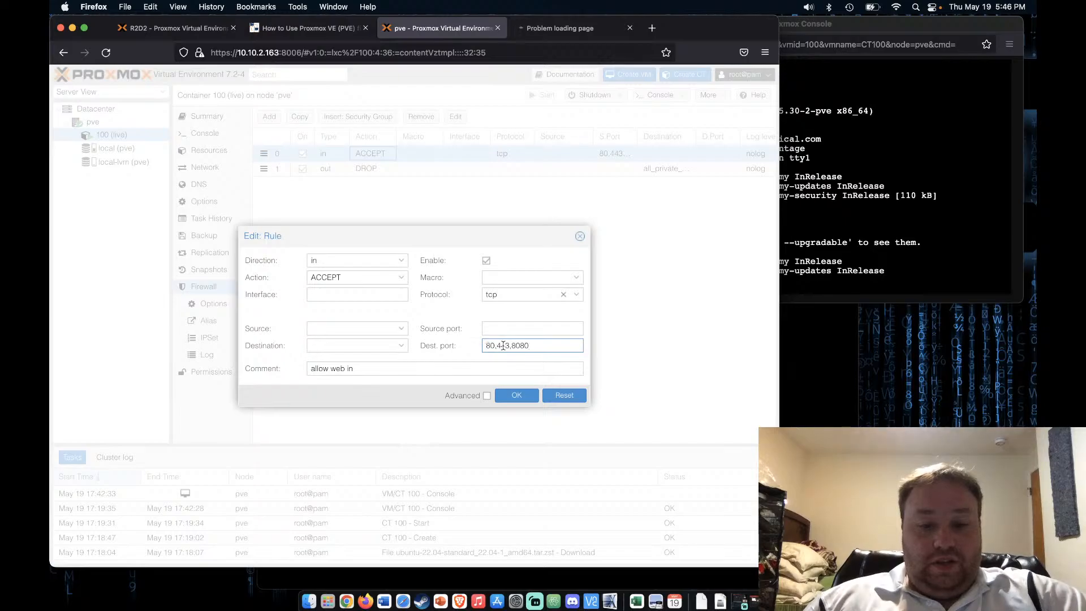
click(516, 395)
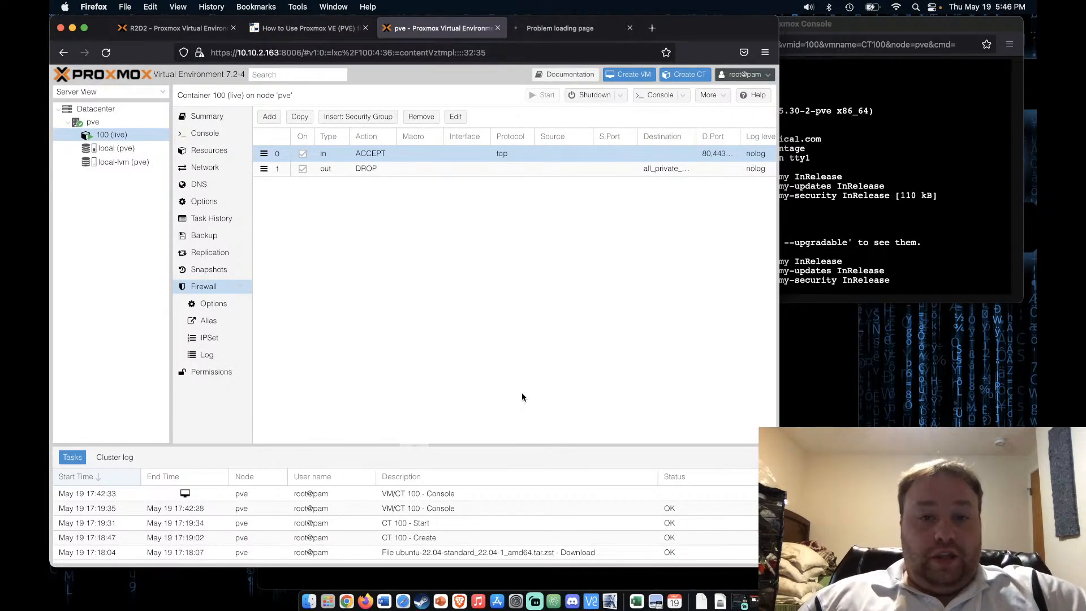
Stop and reload the 10.10.2.65 tab so the Apache2 Default Page loads, then return to the tutorial
click(569, 28)
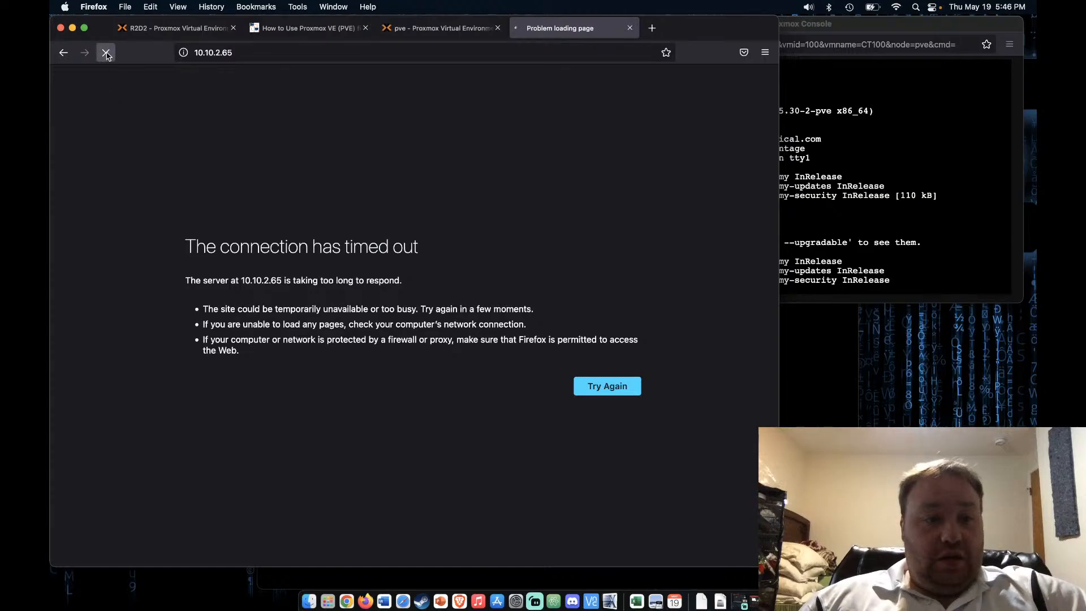
click(107, 53)
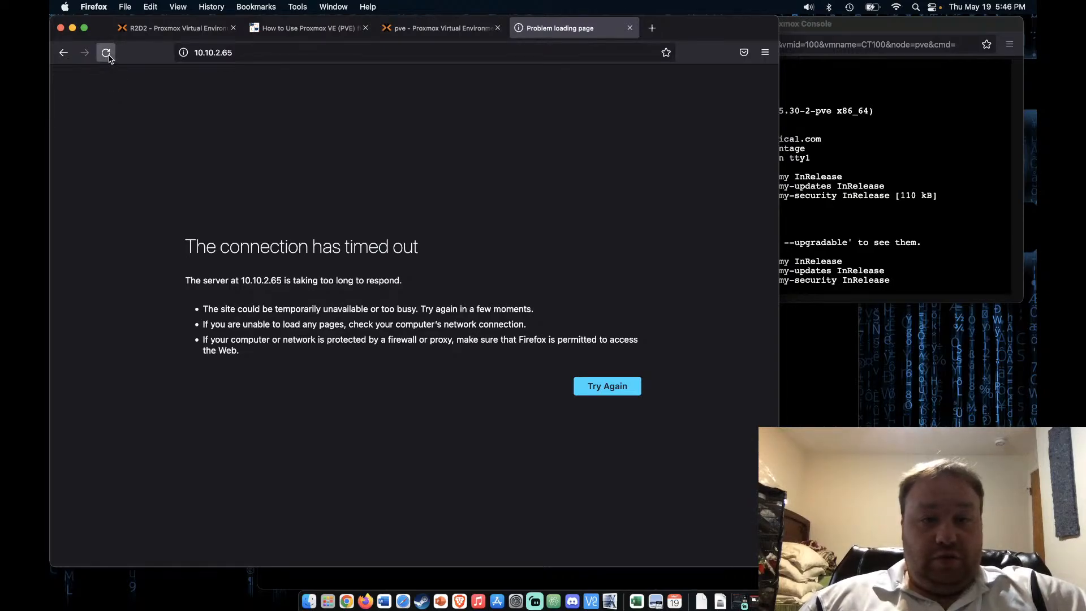
click(106, 53)
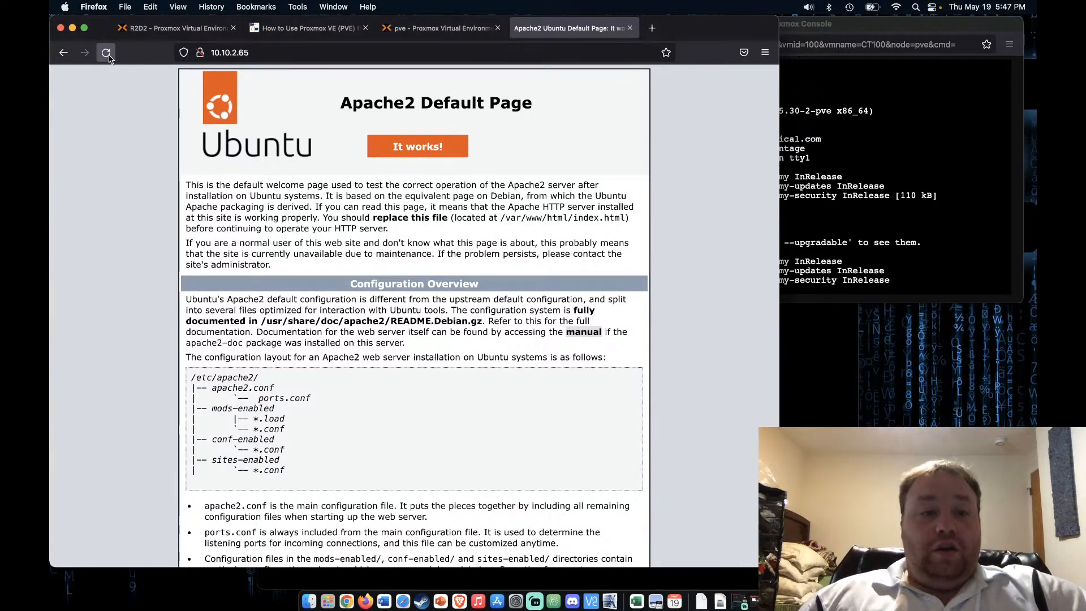
click(308, 28)
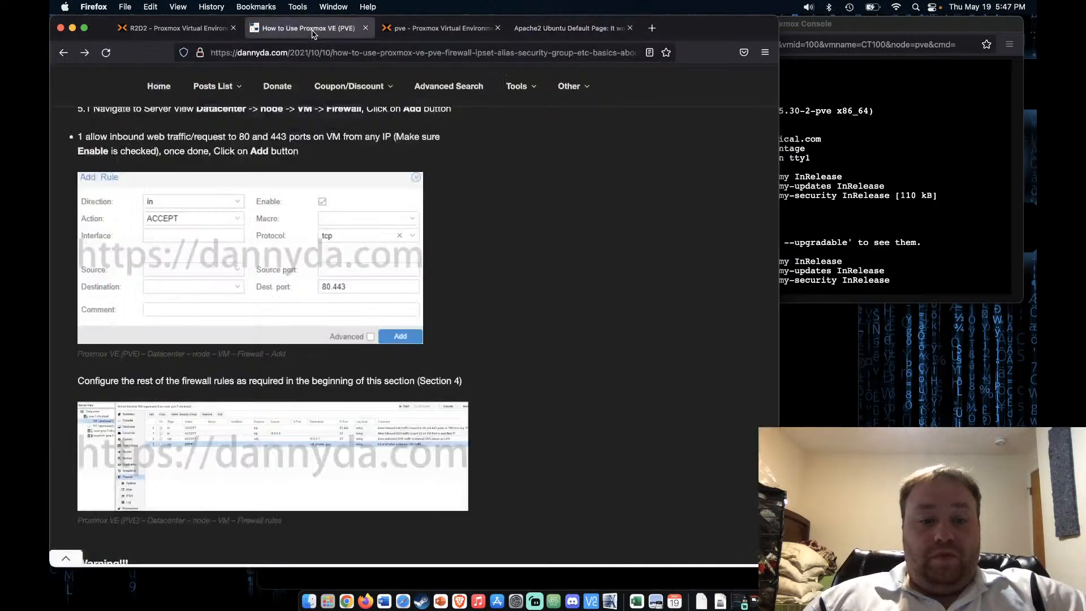
Enlarge the tutorial's example firewall rules screenshot
click(350, 439)
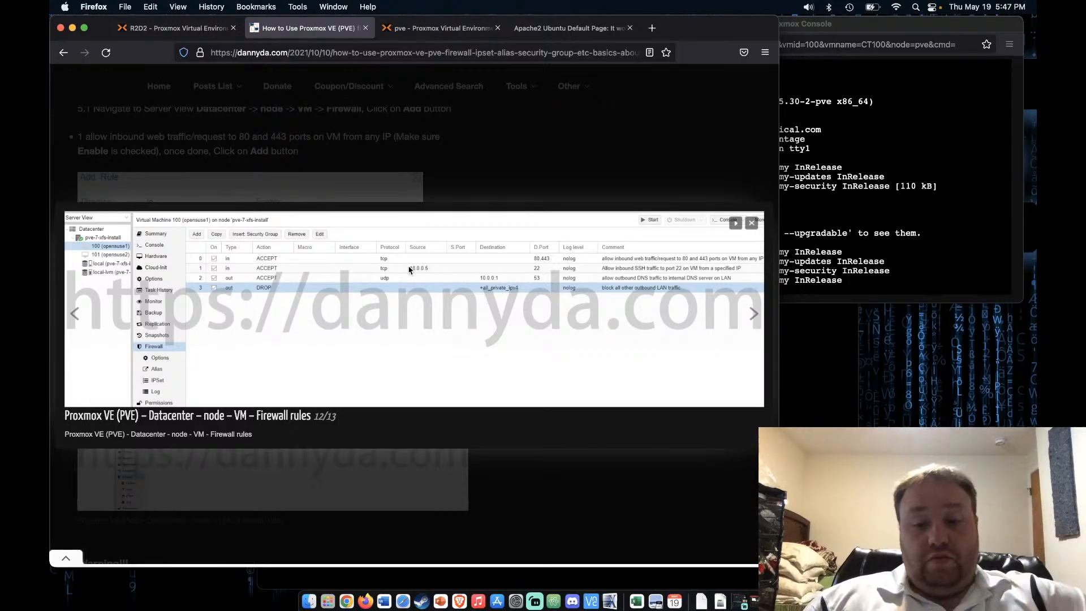
Open Launchpad from the Dock
click(328, 604)
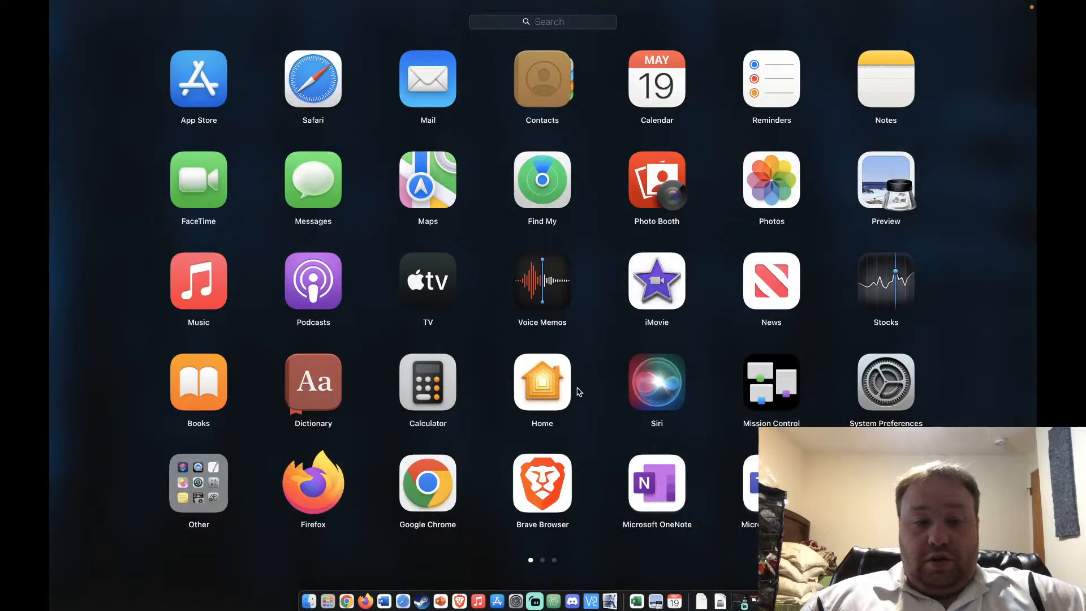
Launch Terminal from Launchpad's Other folder
scroll(579, 391, right, 2)
scroll(579, 392, left, 2)
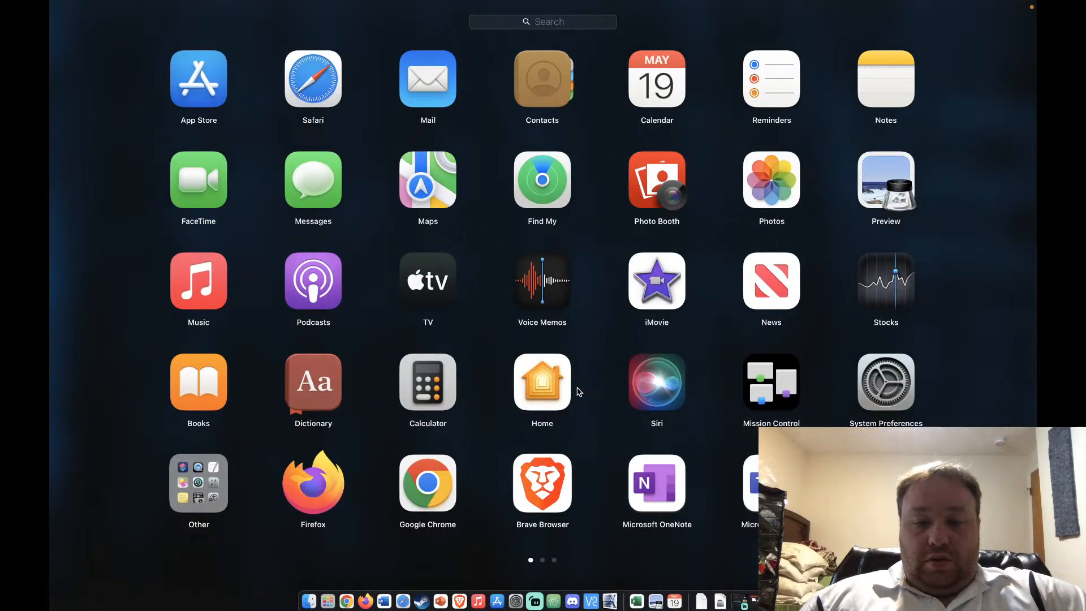
click(199, 483)
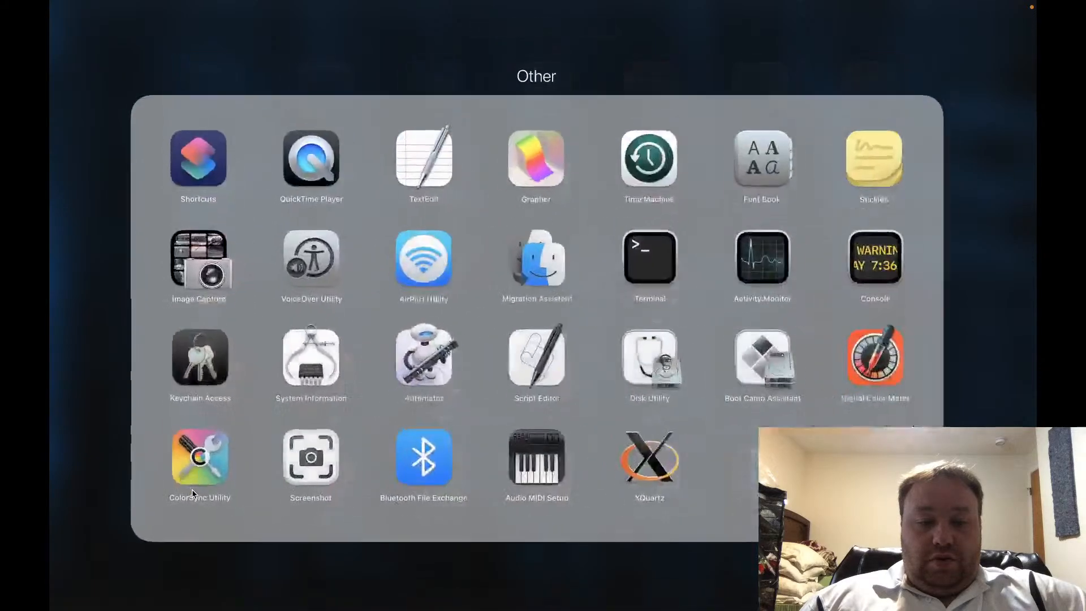
click(643, 250)
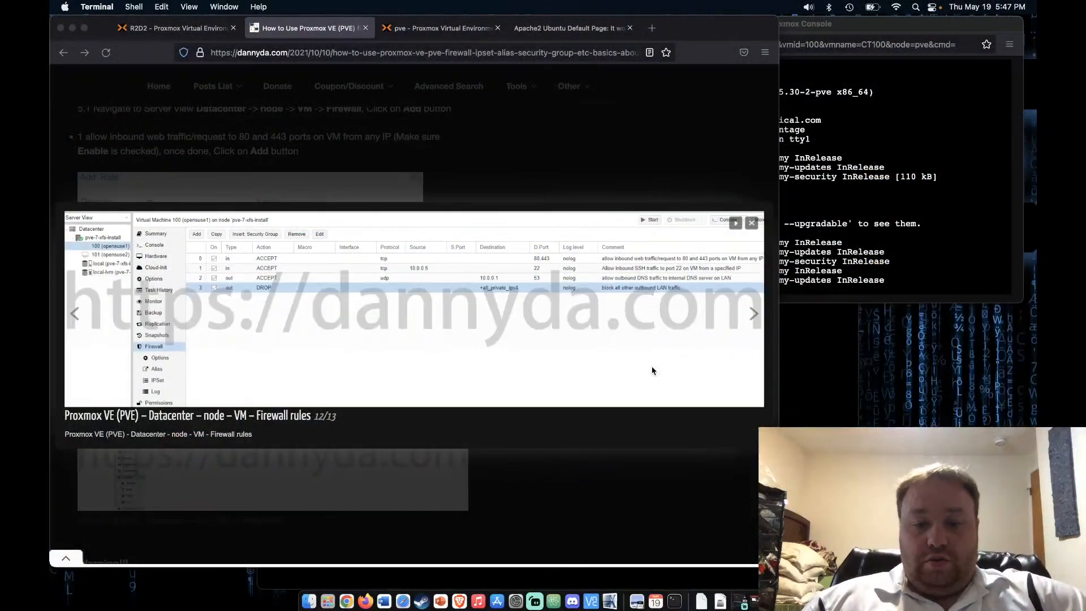
Run ipconfig and ip address to look for the Mac's IP, then close Terminal
text(ip)
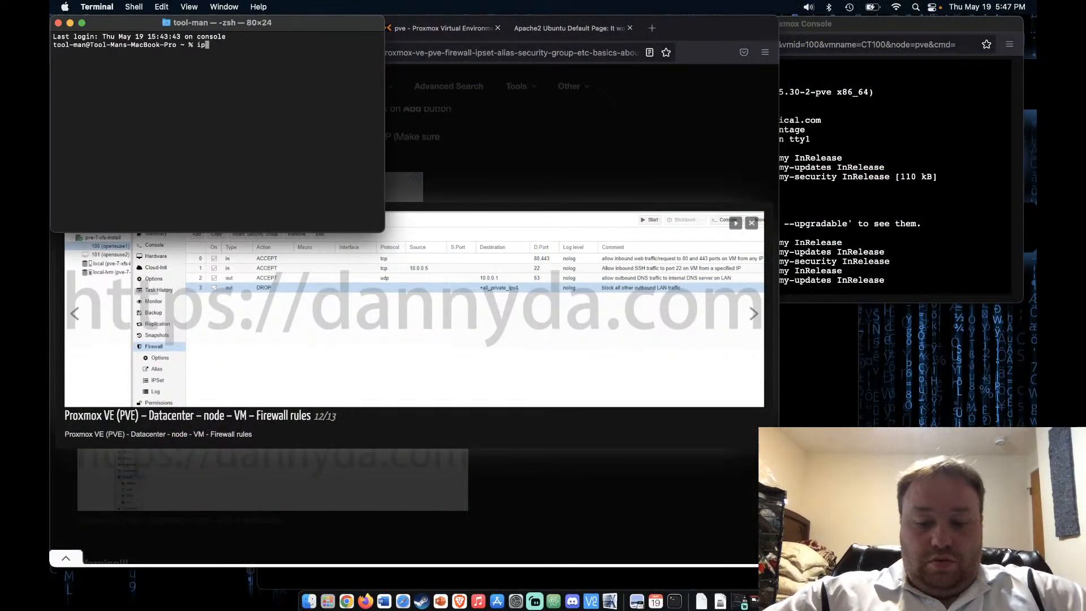
text(config)
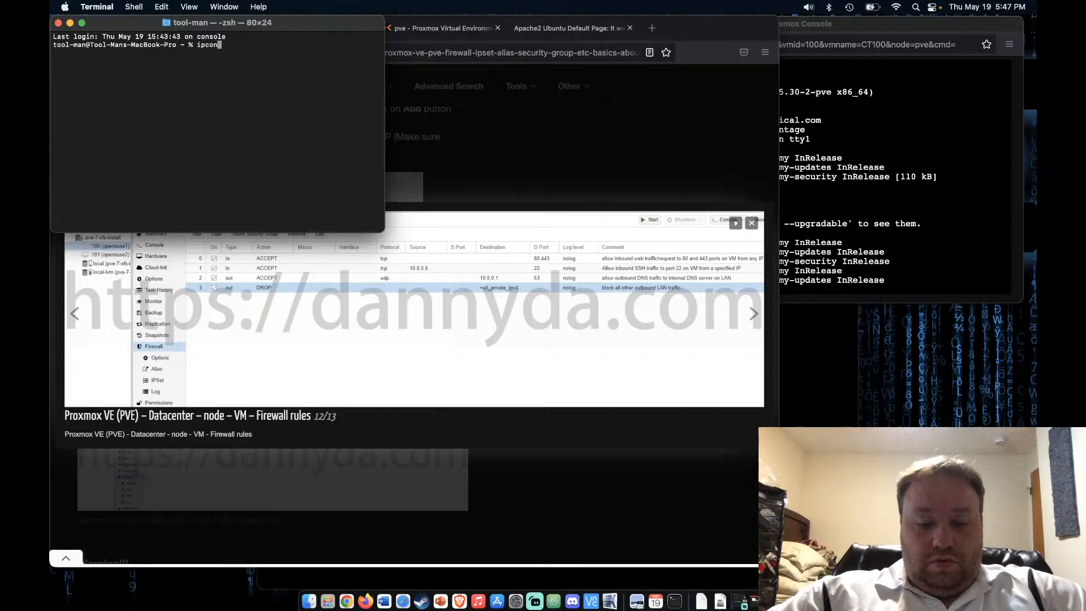
key(Return)
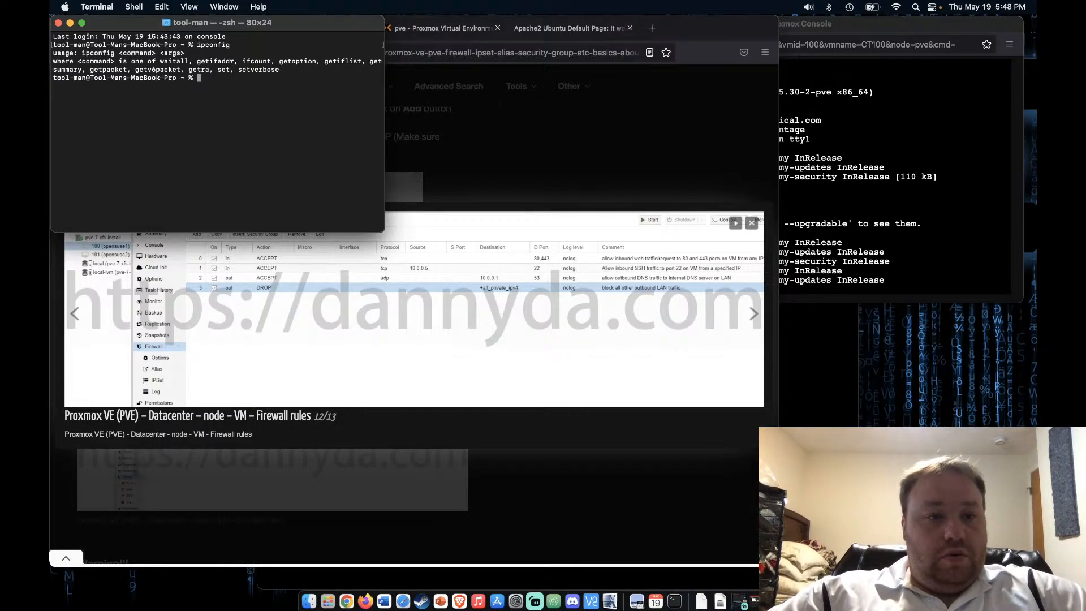
text(ip add)
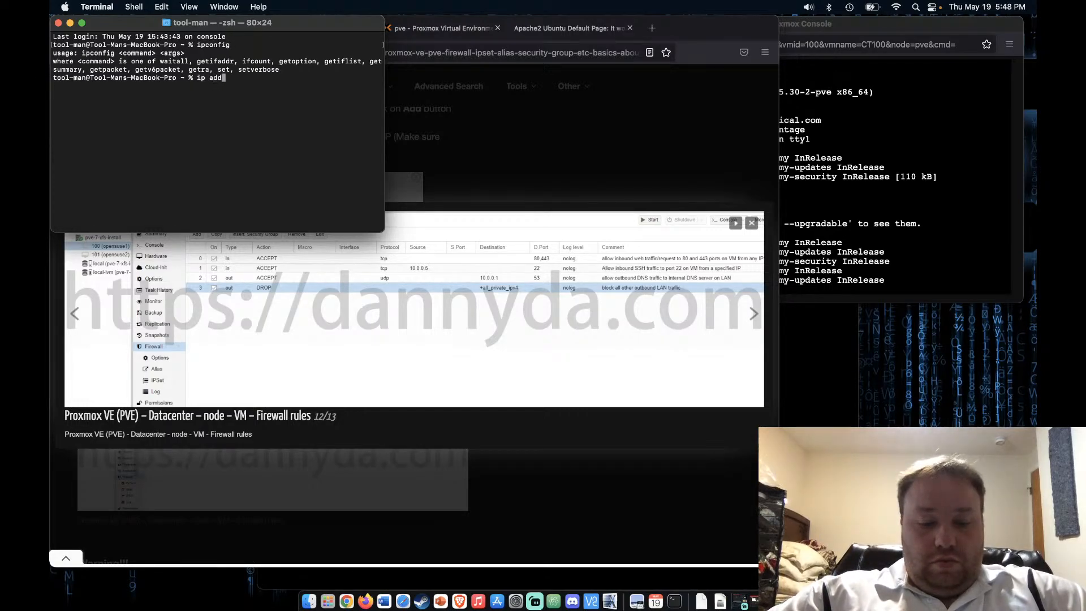
text(ress)
key(Return)
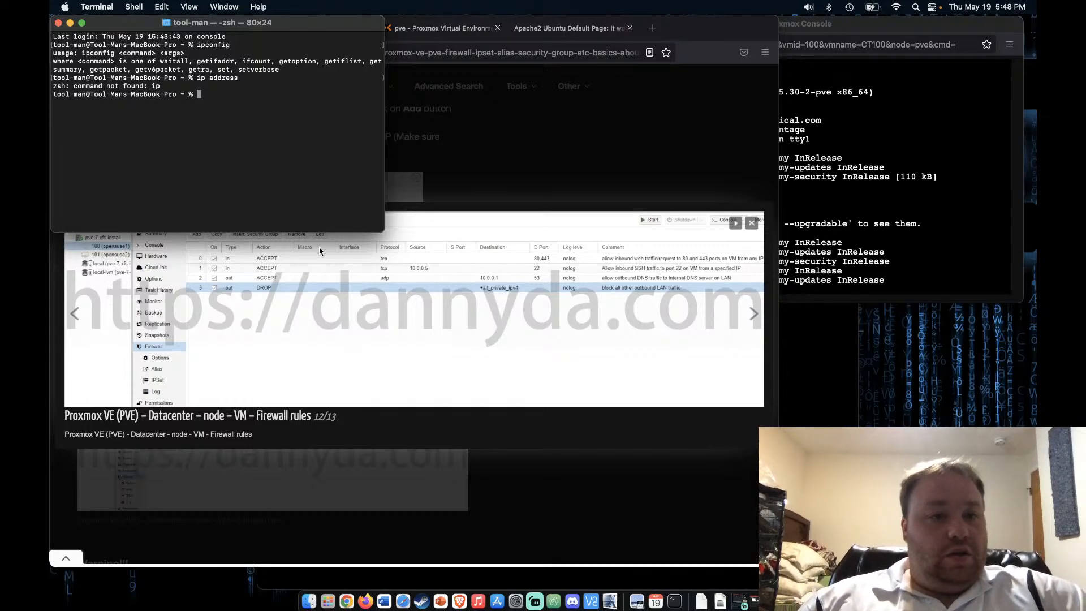
click(58, 23)
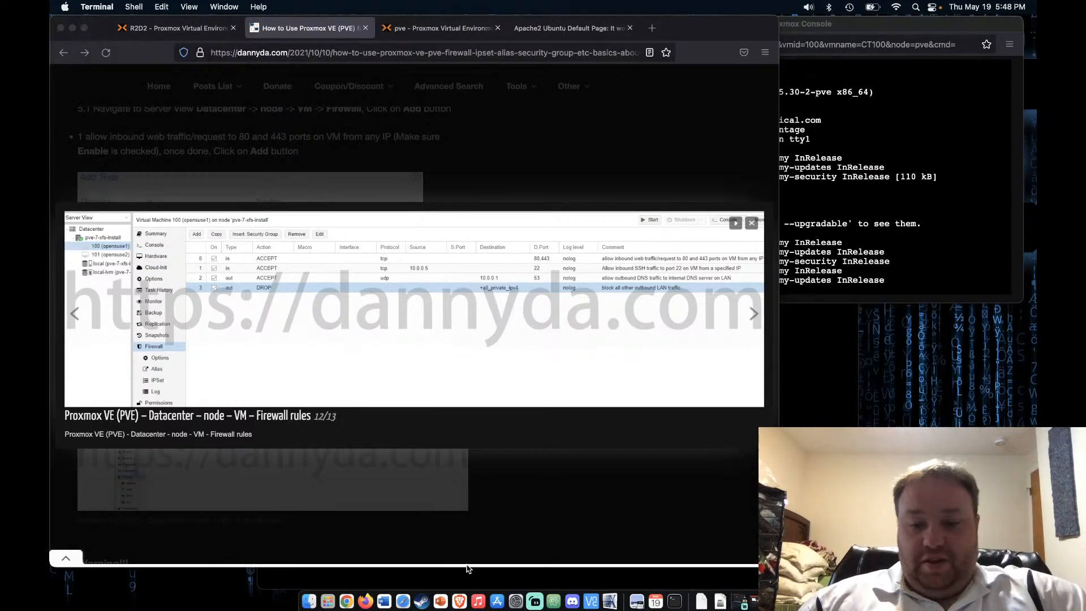
Read the Mac's Wi-Fi IPv4 address, 10.10.2.12, from Network's Advanced TCP/IP settings
click(515, 600)
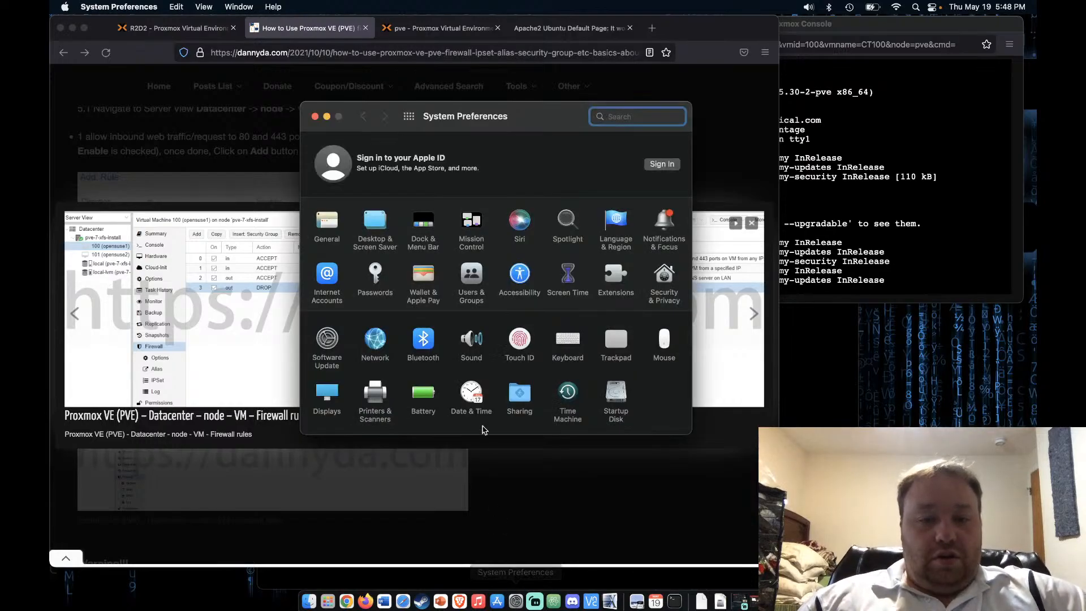
click(374, 338)
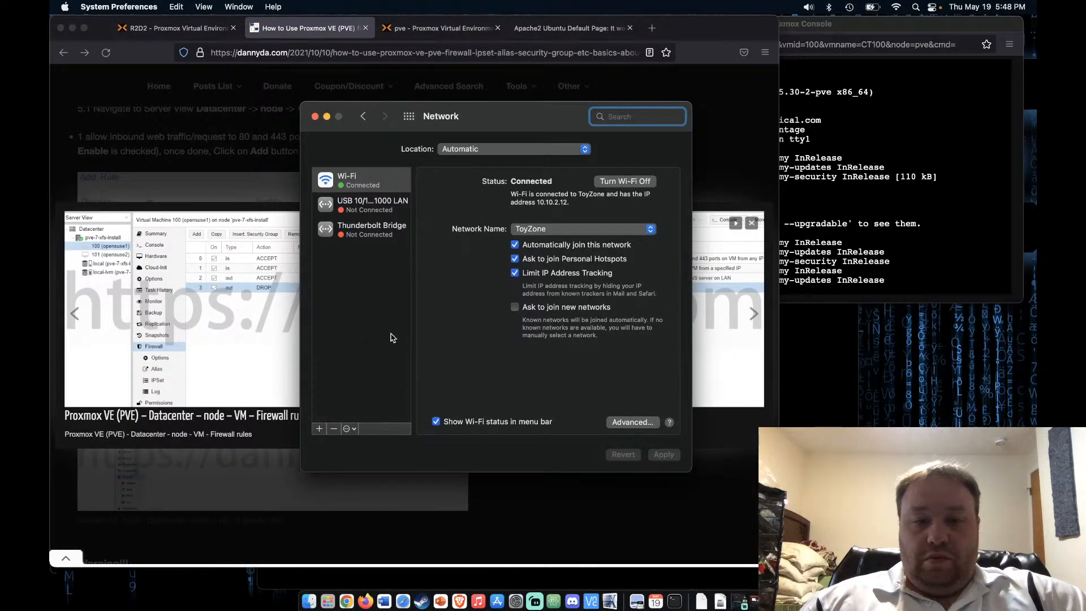
click(642, 423)
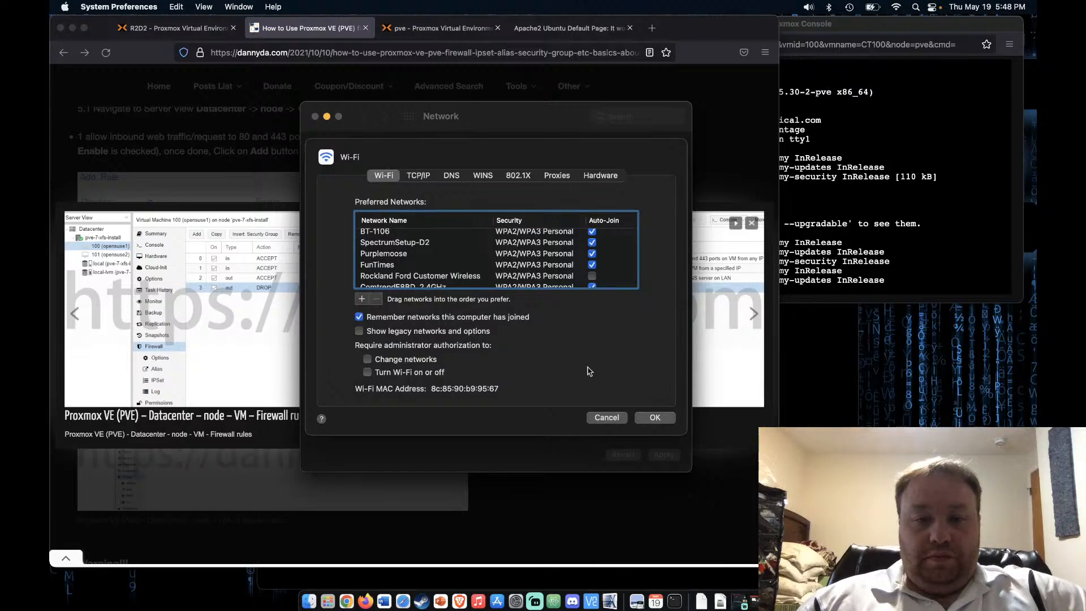
click(418, 175)
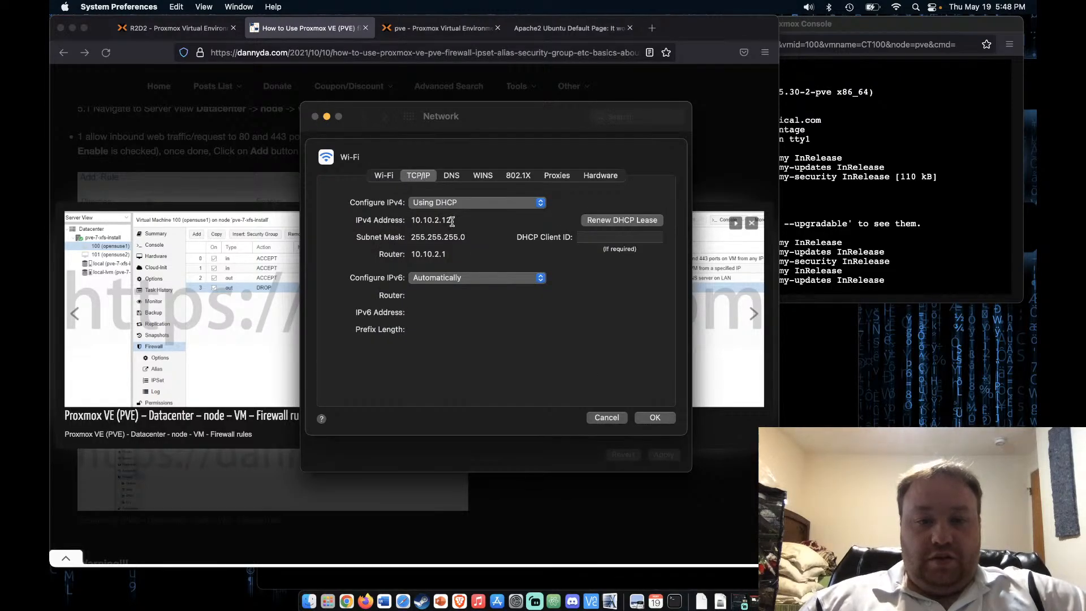
click(614, 418)
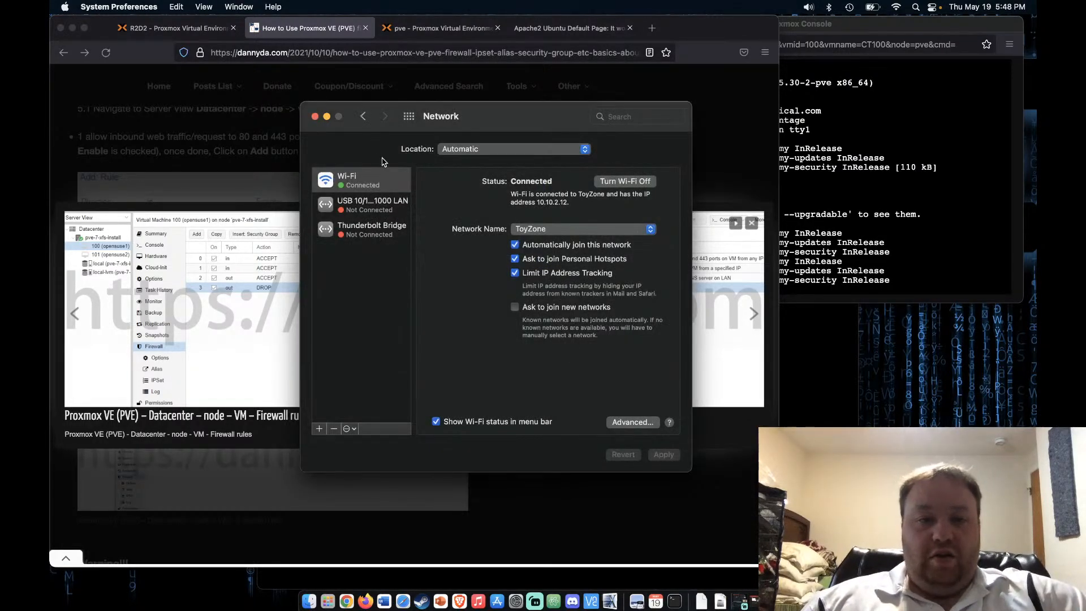
click(315, 116)
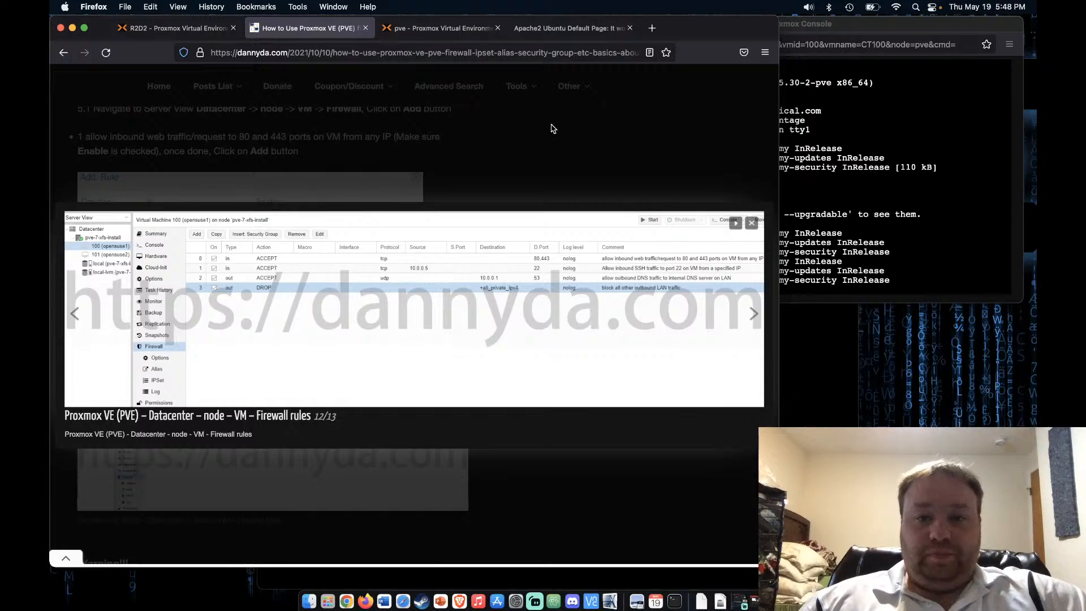
Close the enlarged screenshot and open container 100's inbound web rule for editing
click(752, 224)
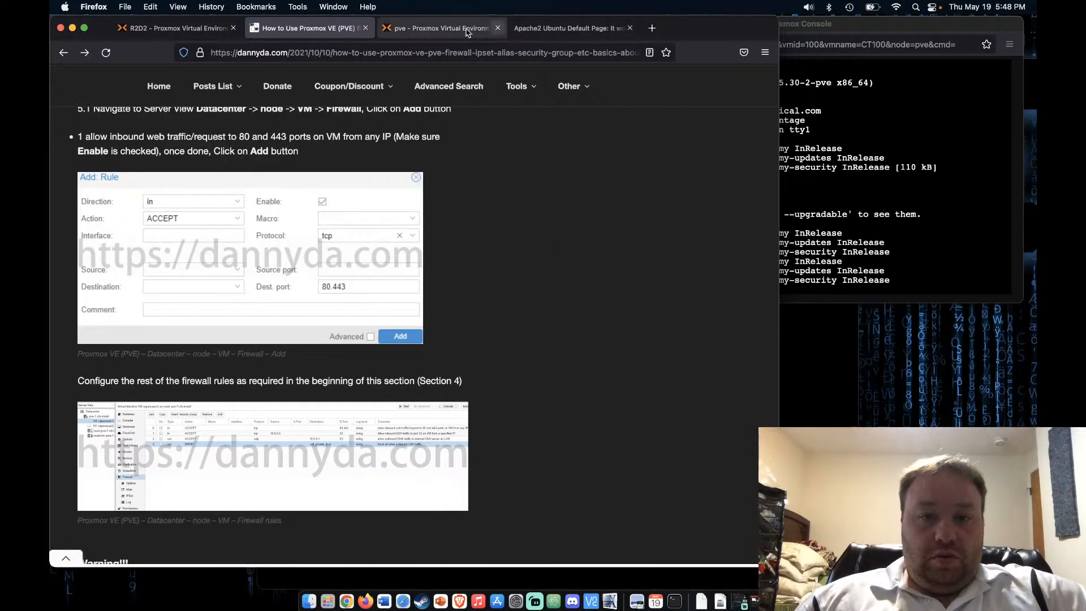
click(429, 26)
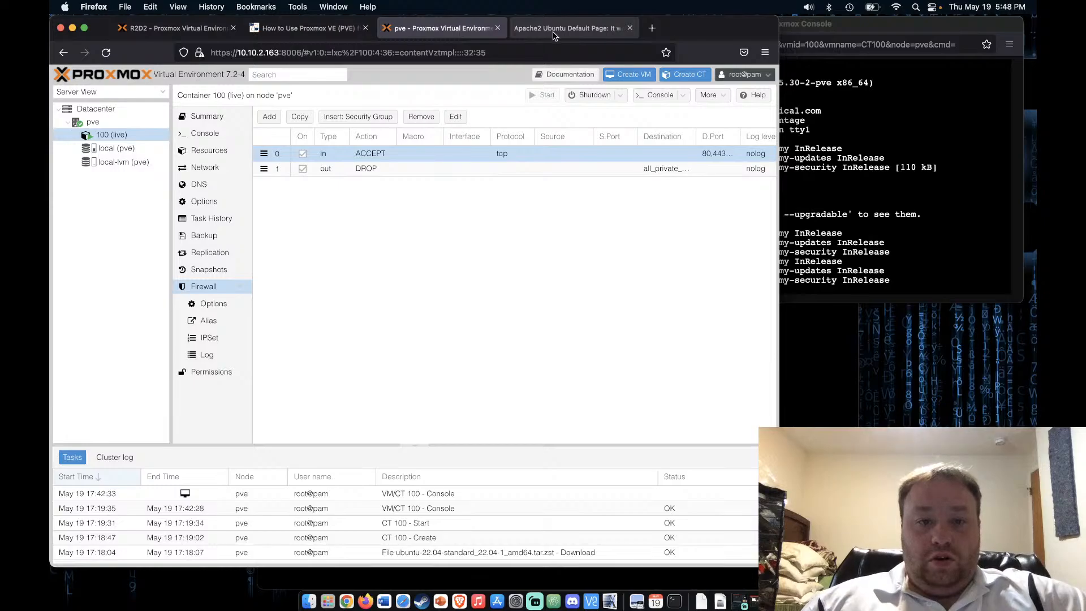
click(472, 158)
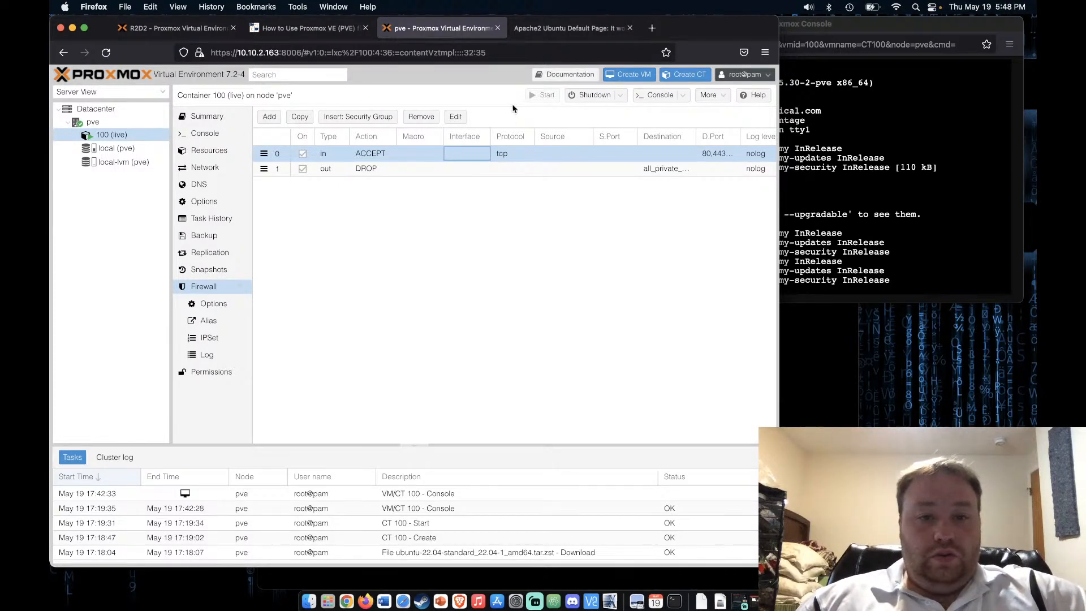
click(454, 116)
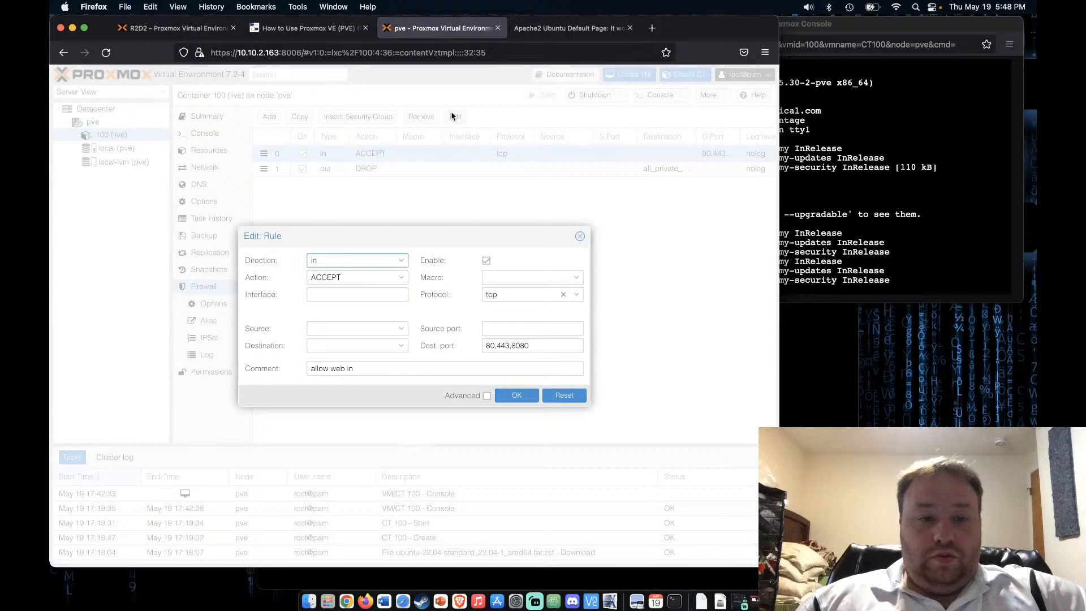
Set the rule's source to 10.10.2.13 and save it
click(346, 324)
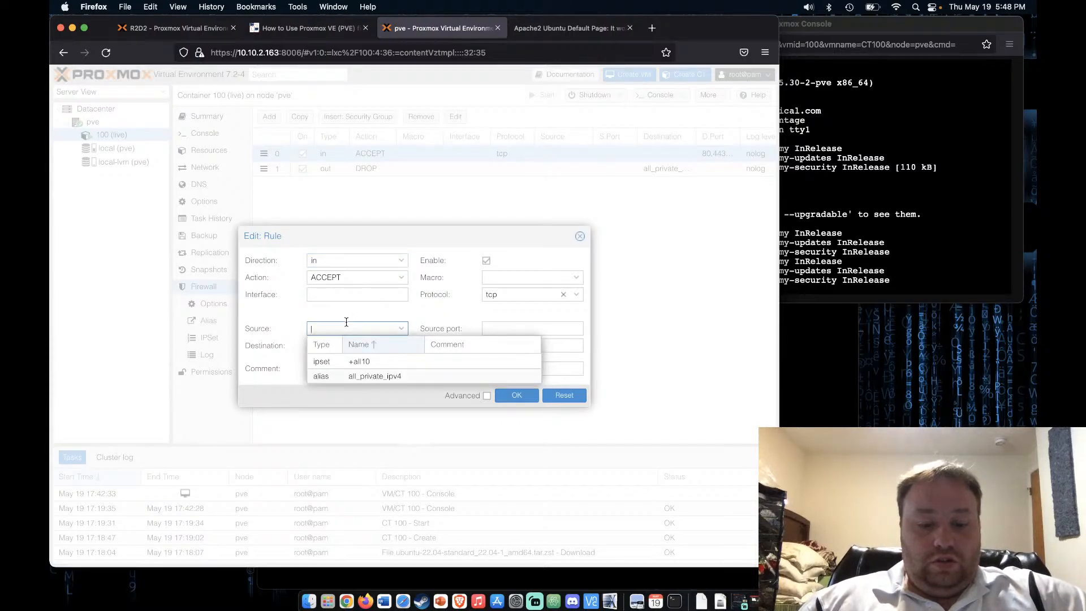
text(1)
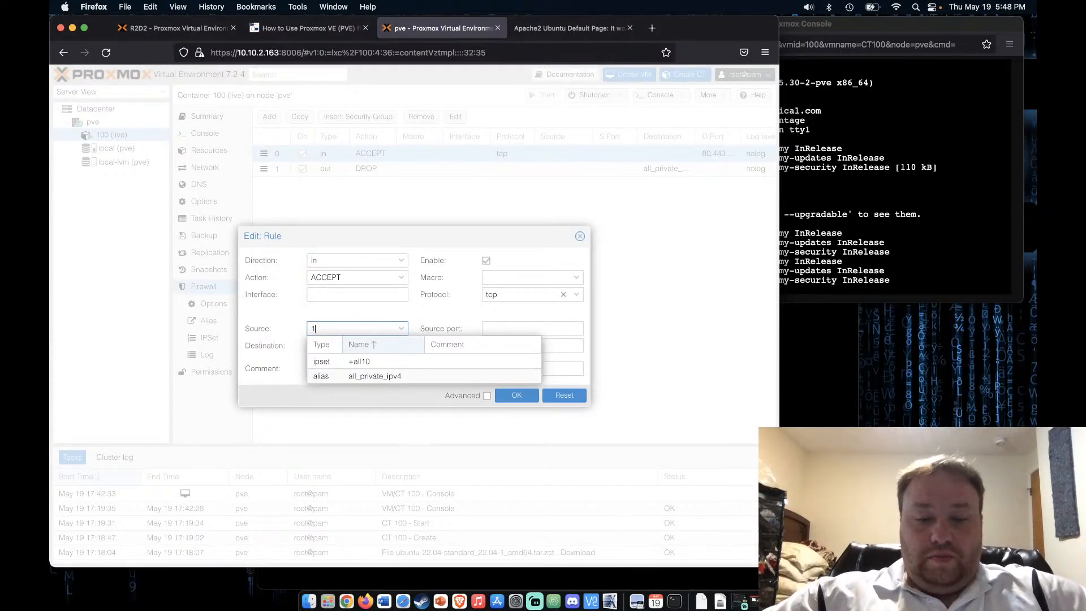
text(0)
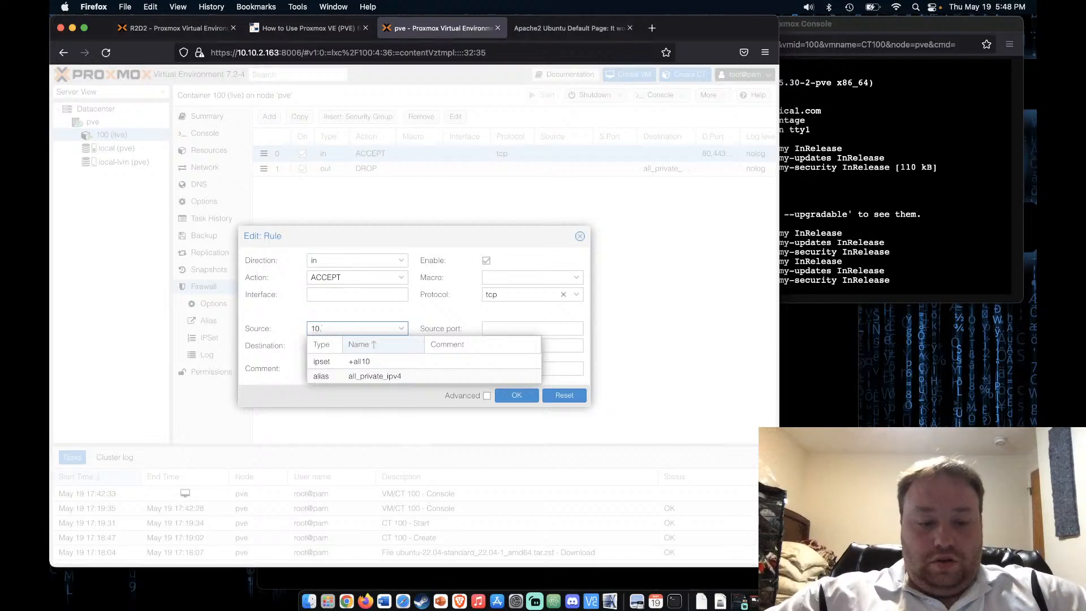
text(.2.)
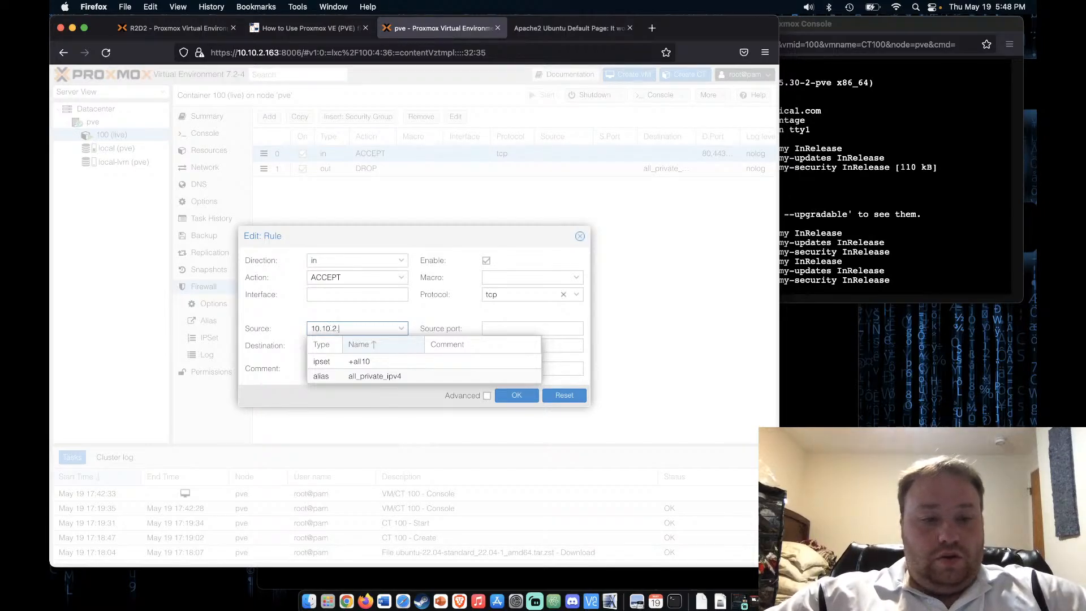
text(13)
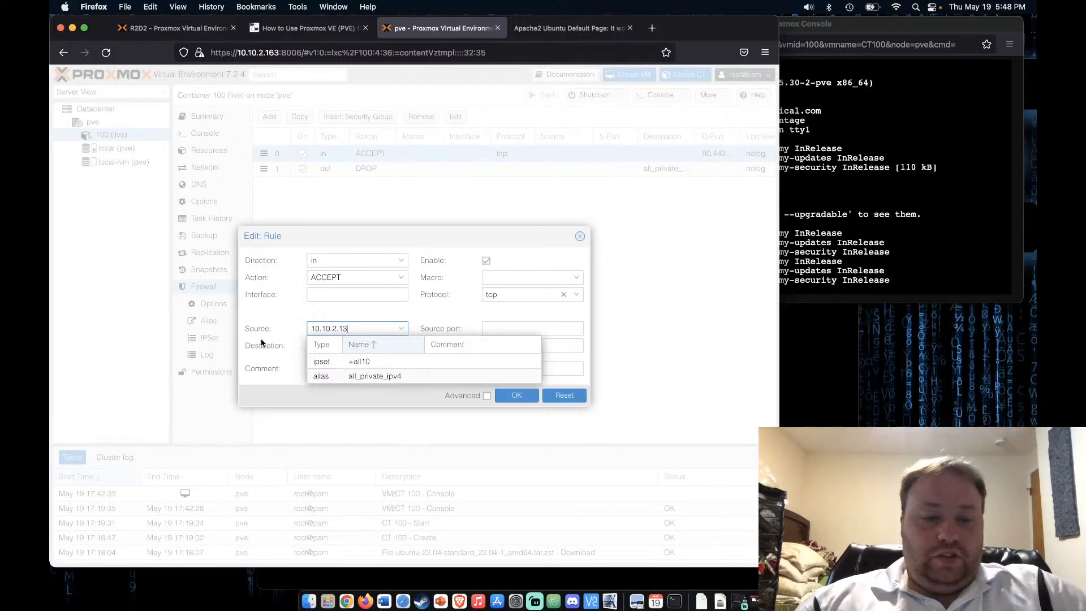
click(339, 318)
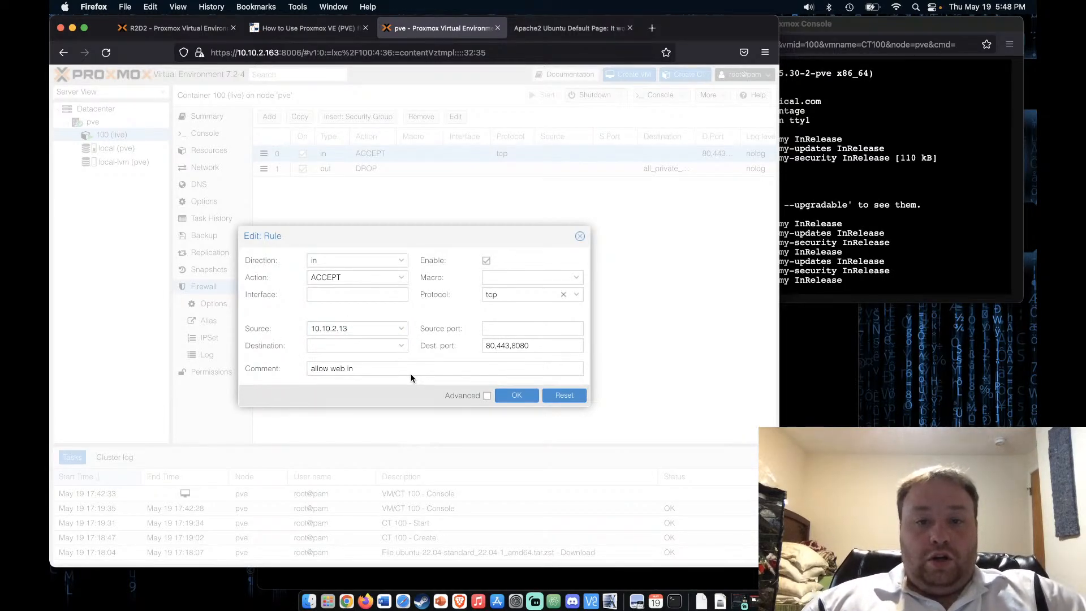
click(552, 32)
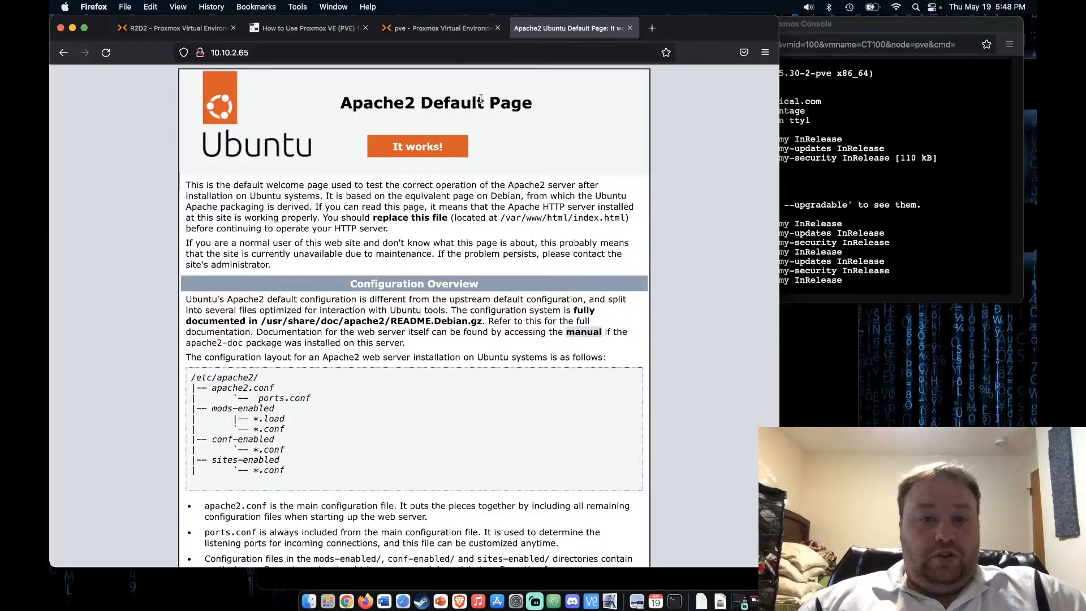
click(428, 31)
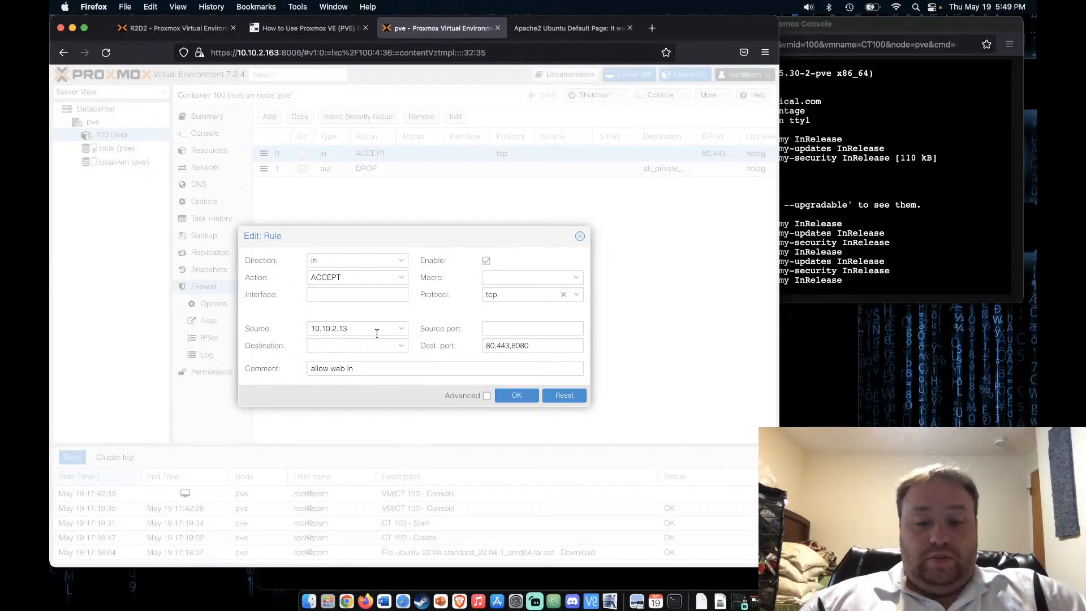
click(515, 395)
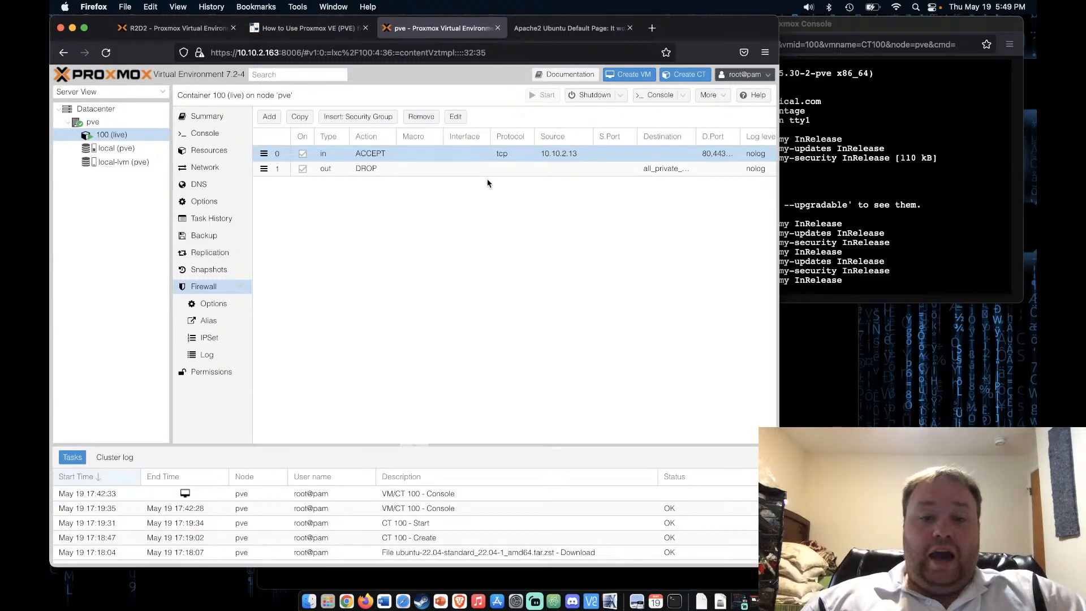
key(ctrl+Tab)
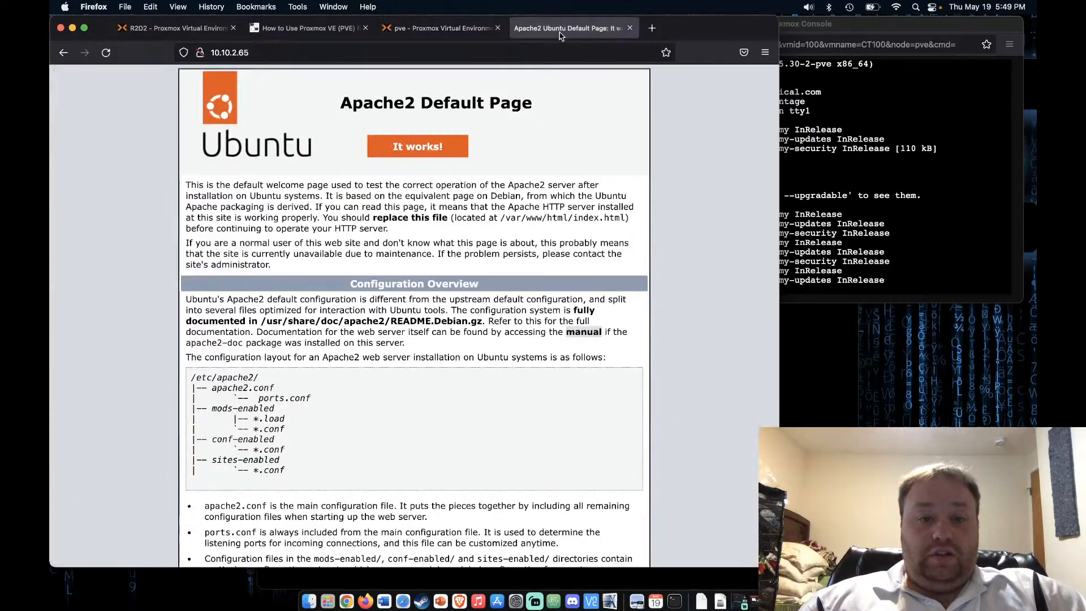
Reload the Apache page, then load 10.10.2.65 in a fresh tab
click(106, 54)
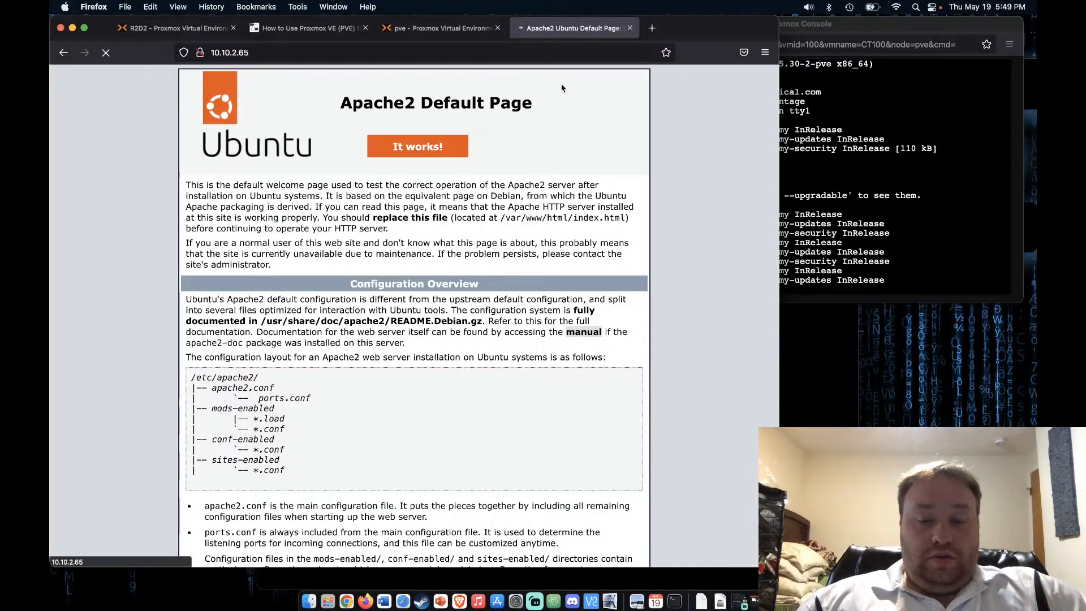
click(631, 29)
click(522, 28)
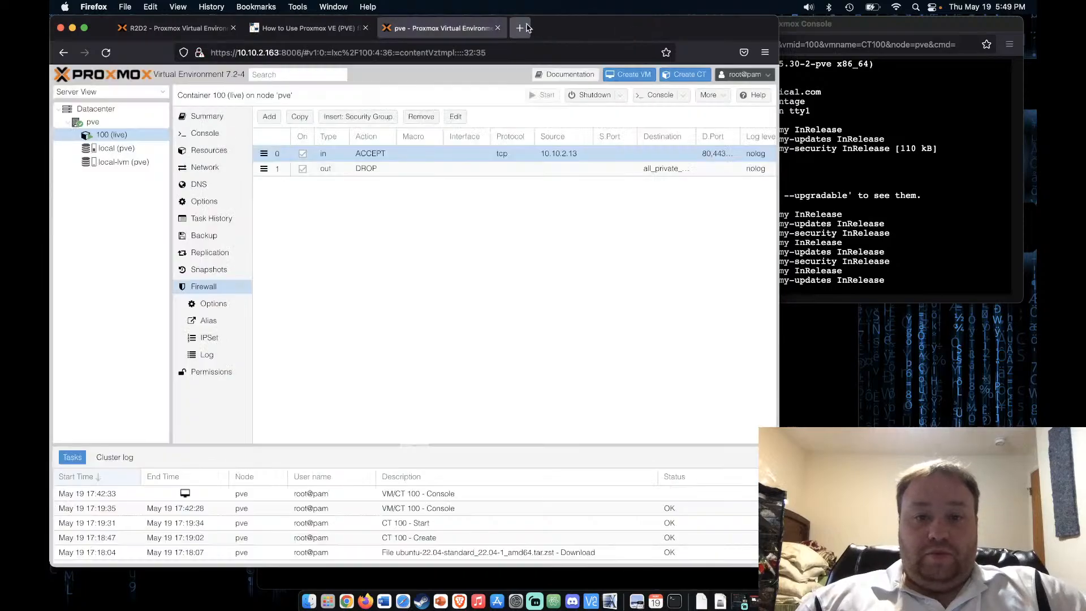
text(10)
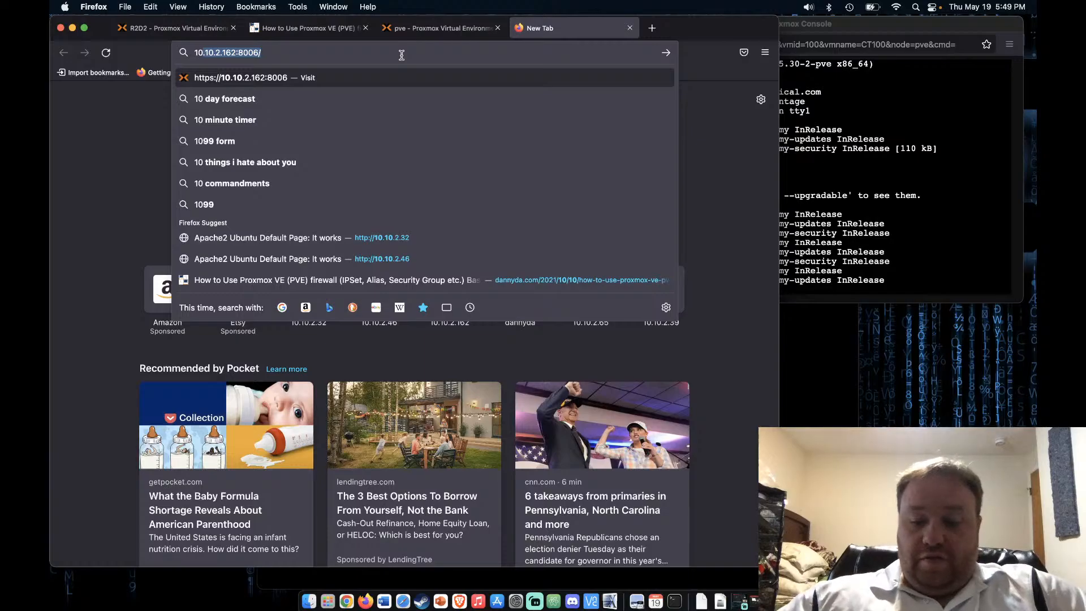
key(Right)
key(BackSpace)
key(BackSpace)
key(BackSpace)
key(BackSpace)
key(BackSpace)
key(BackSpace)
key(BackSpace)
key(BackSpace)
key(BackSpace)
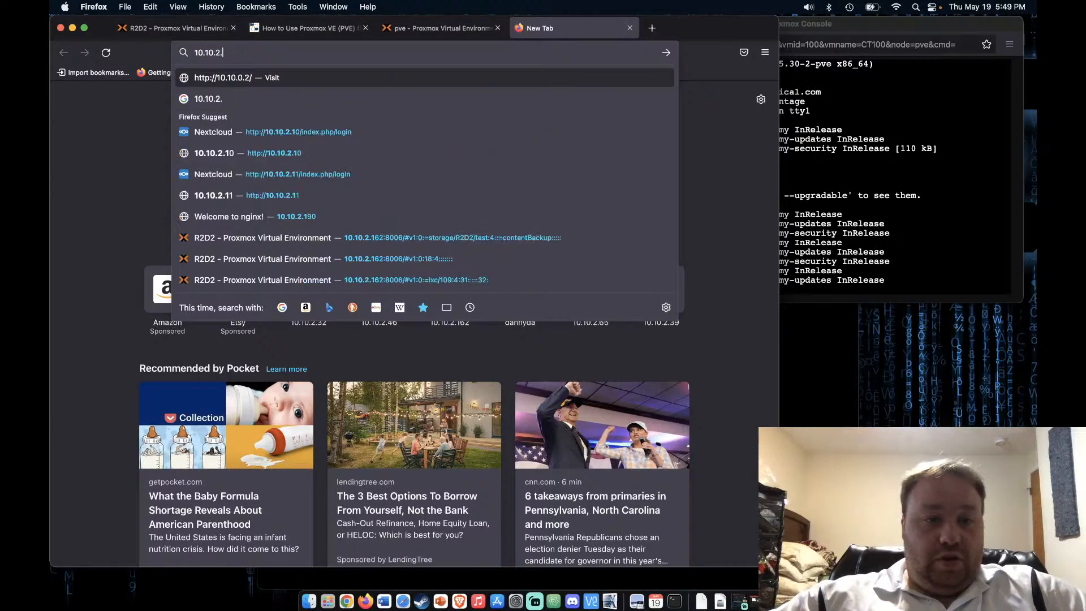
text(65)
key(Return)
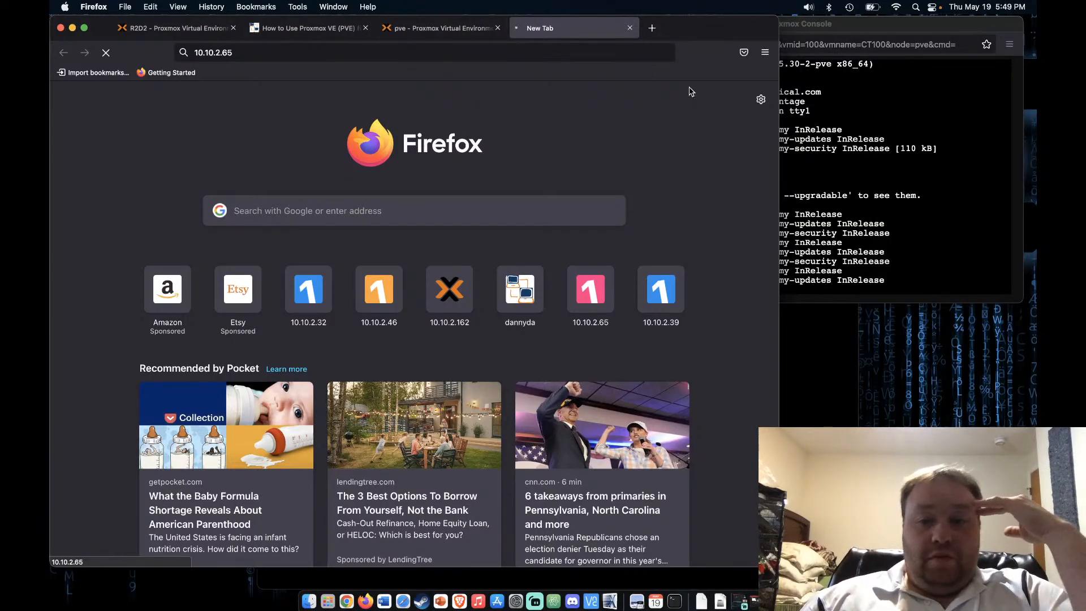
Cancel the stalled apt update in the container console with Ctrl+C
click(849, 216)
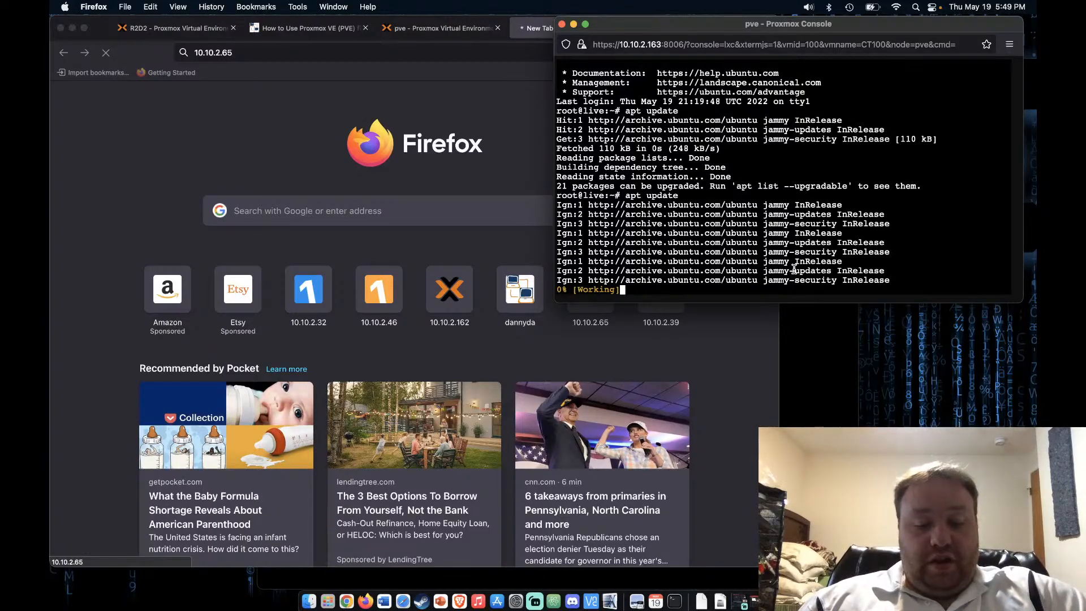
key(ctrl+c)
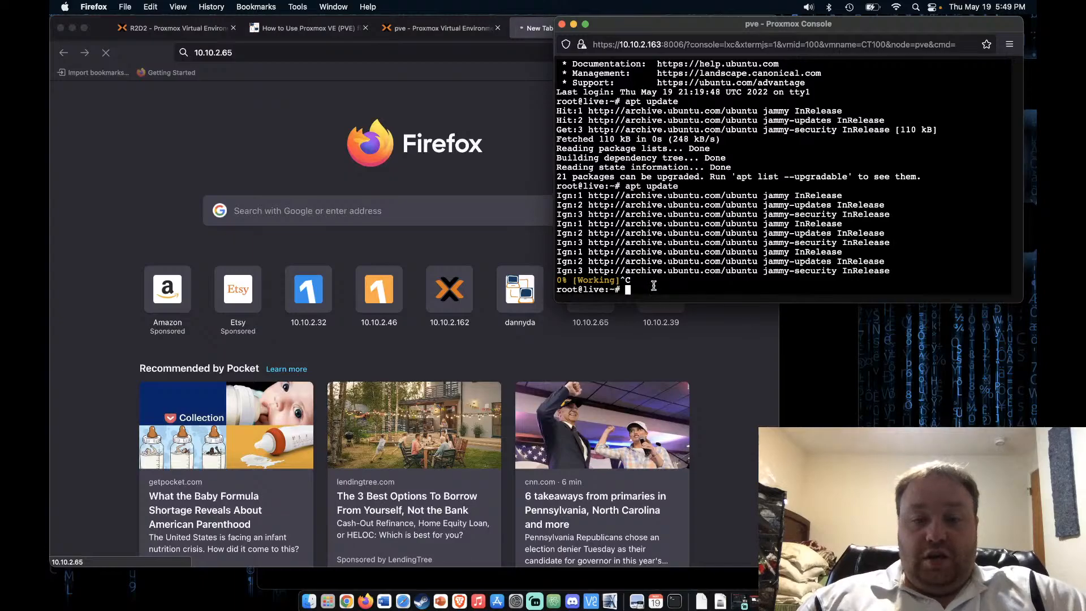
click(741, 400)
Disable the outbound DROP rule and rerun apt update in the container console
click(447, 28)
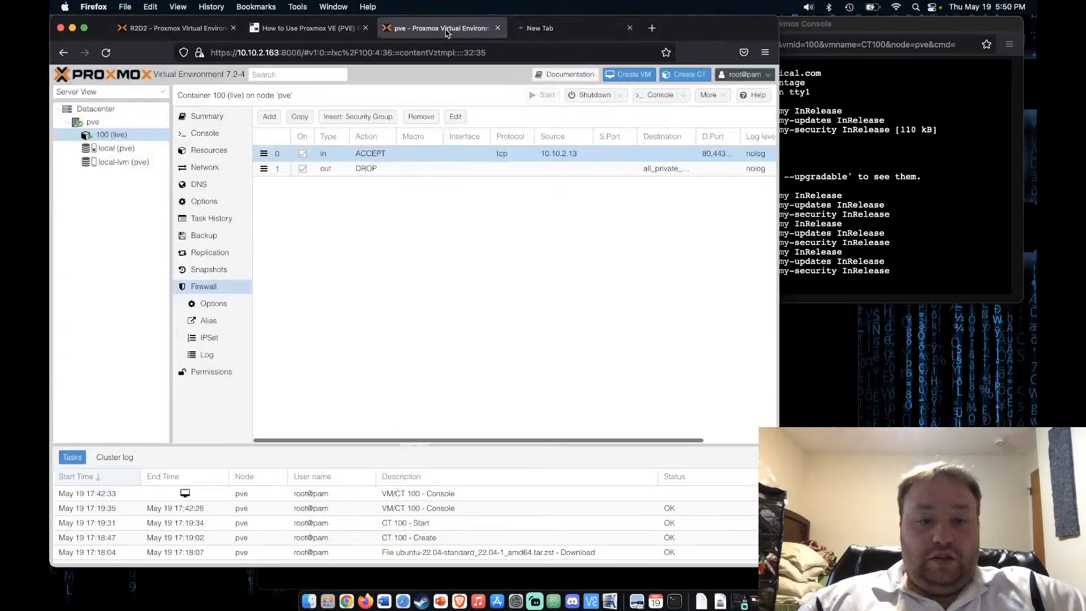
click(302, 169)
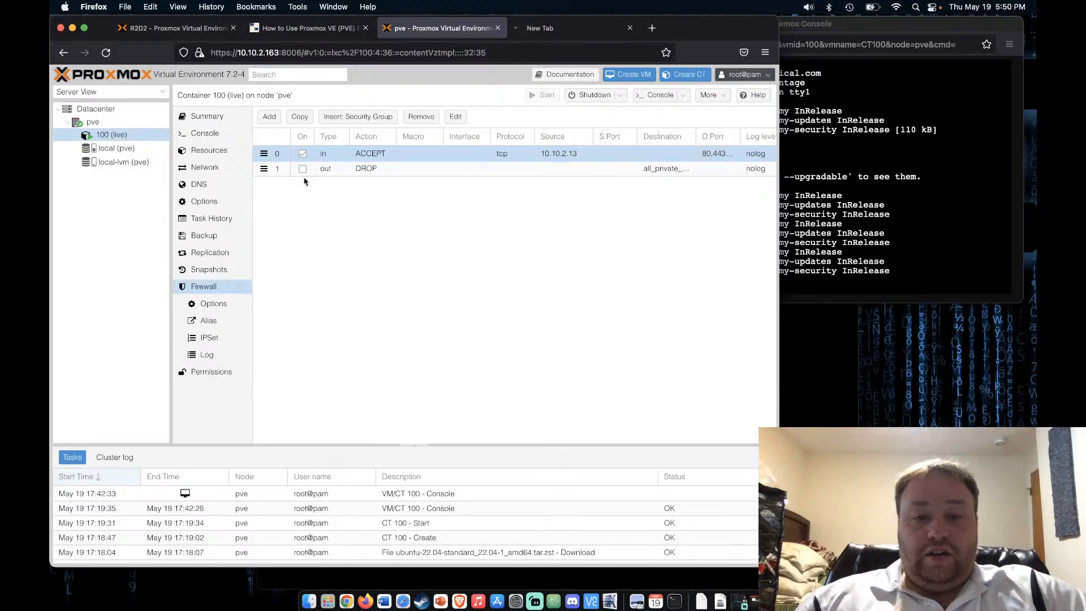
click(919, 265)
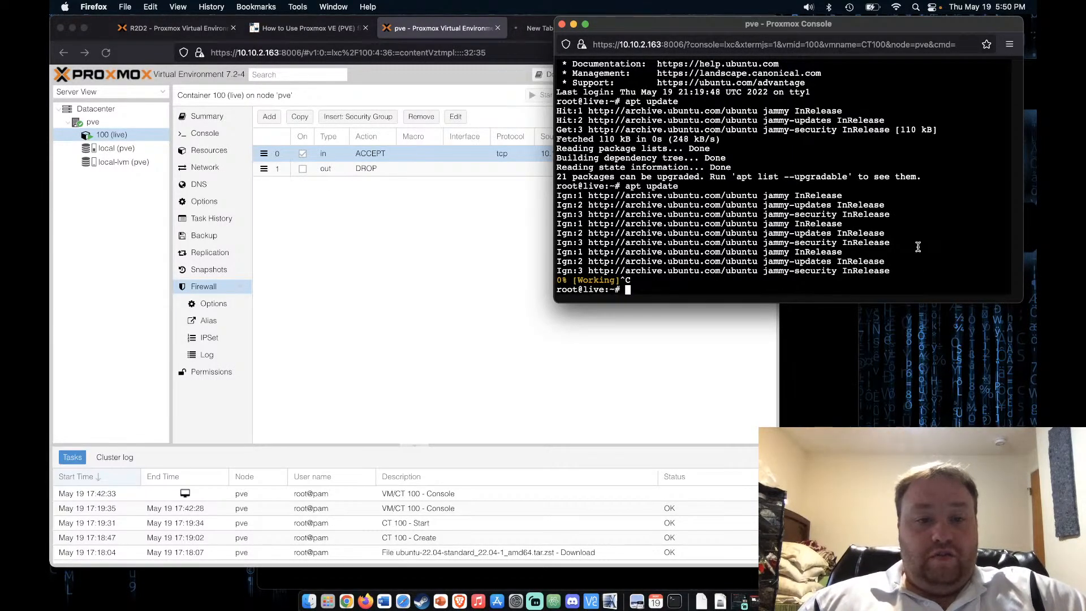
key(Up)
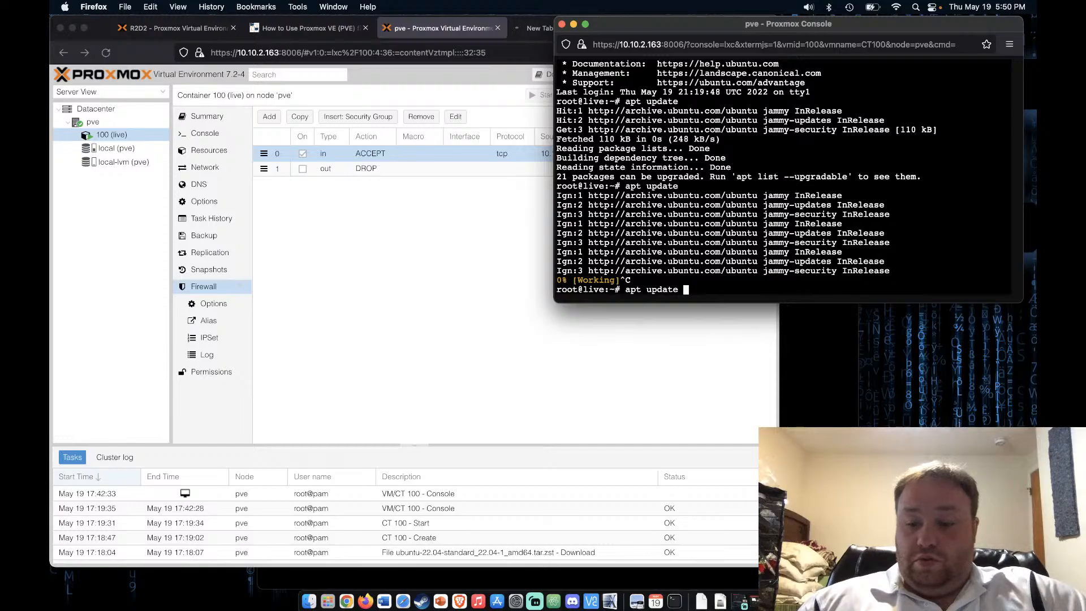
key(Return)
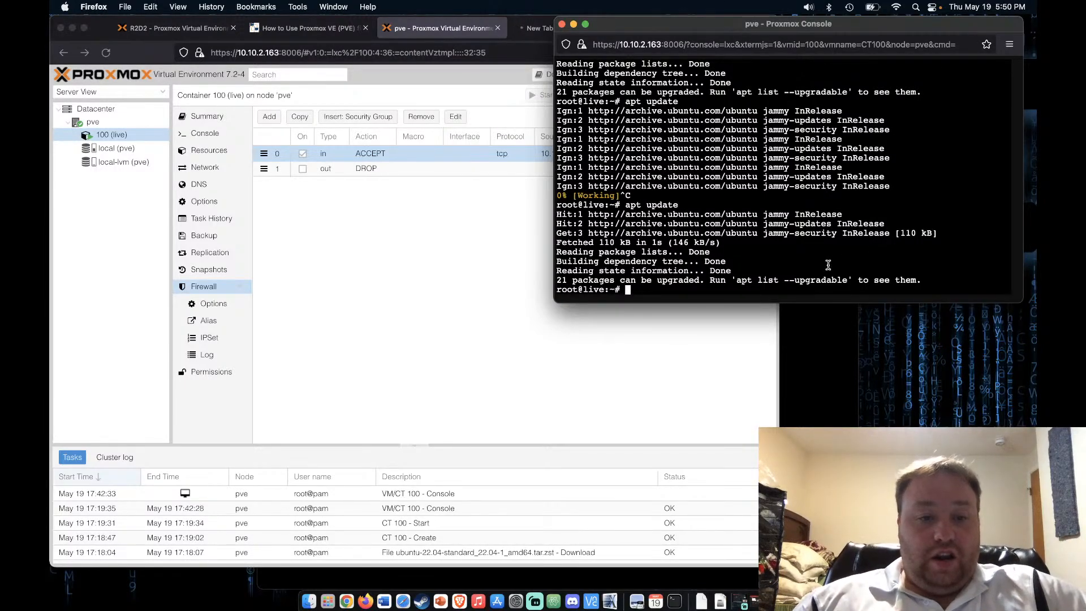
Change the inbound web rule's source to the +all10 IP set and save
click(497, 300)
click(552, 30)
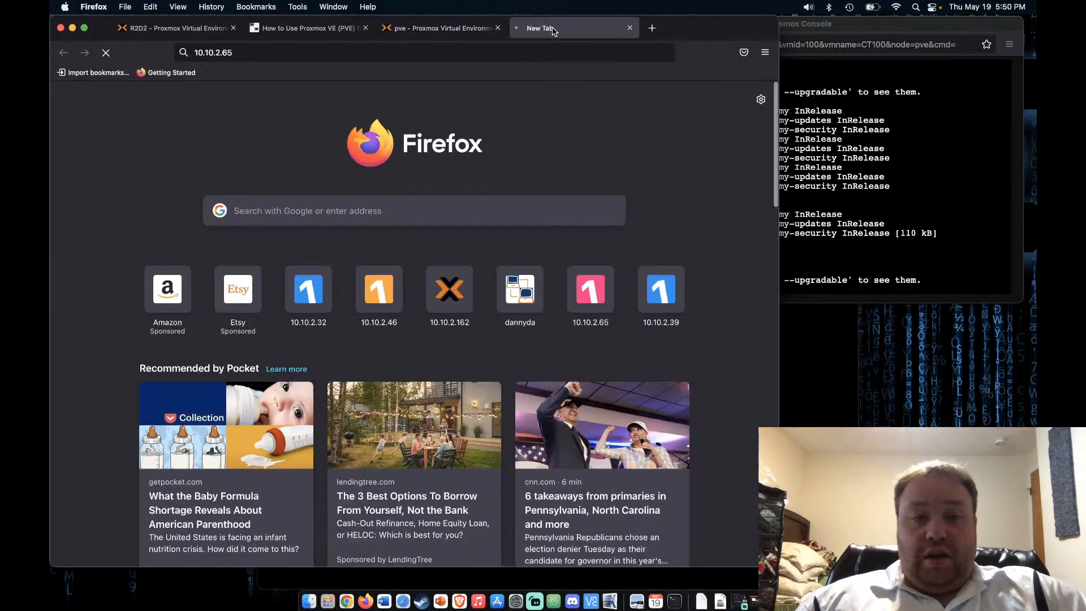
click(448, 31)
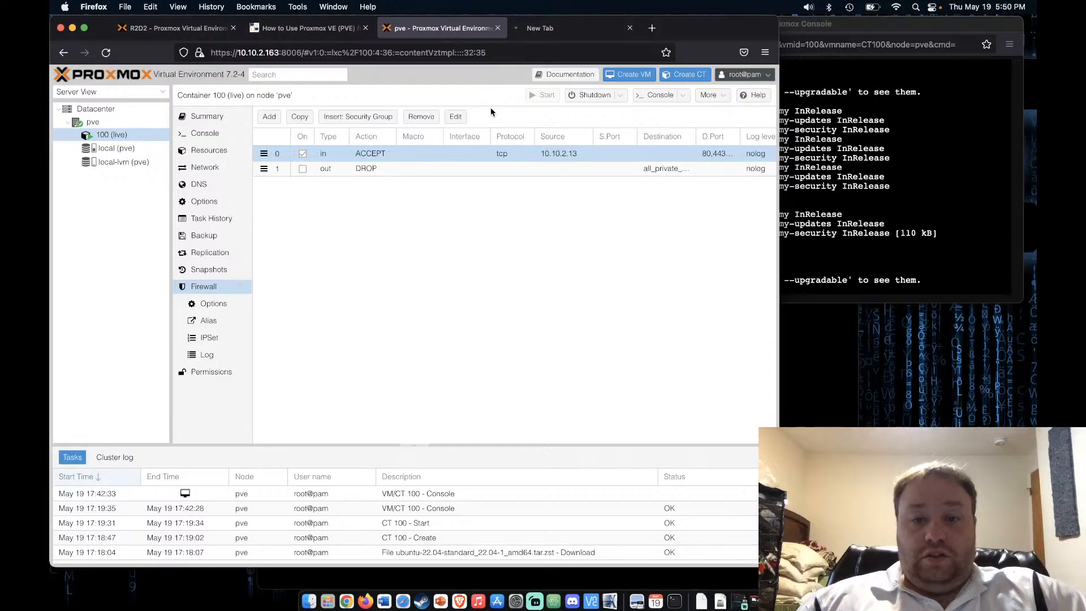
click(538, 159)
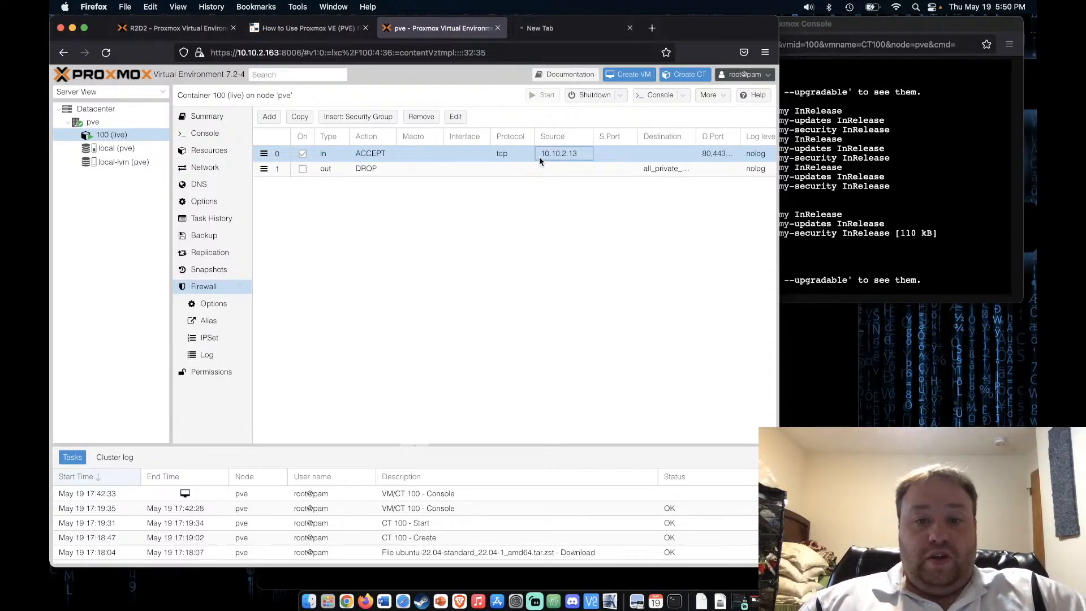
click(456, 117)
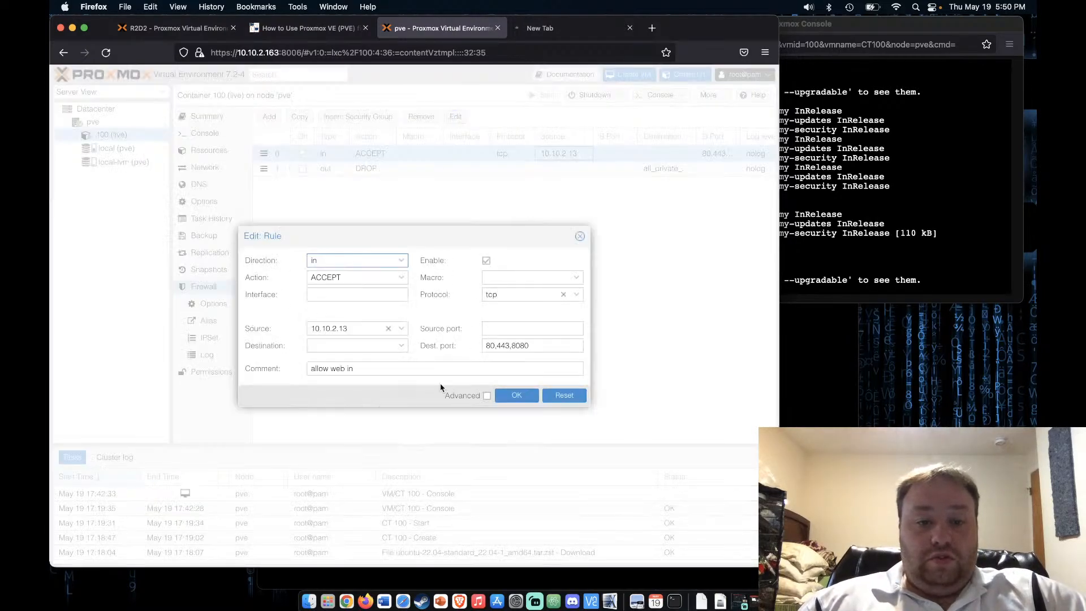
click(401, 329)
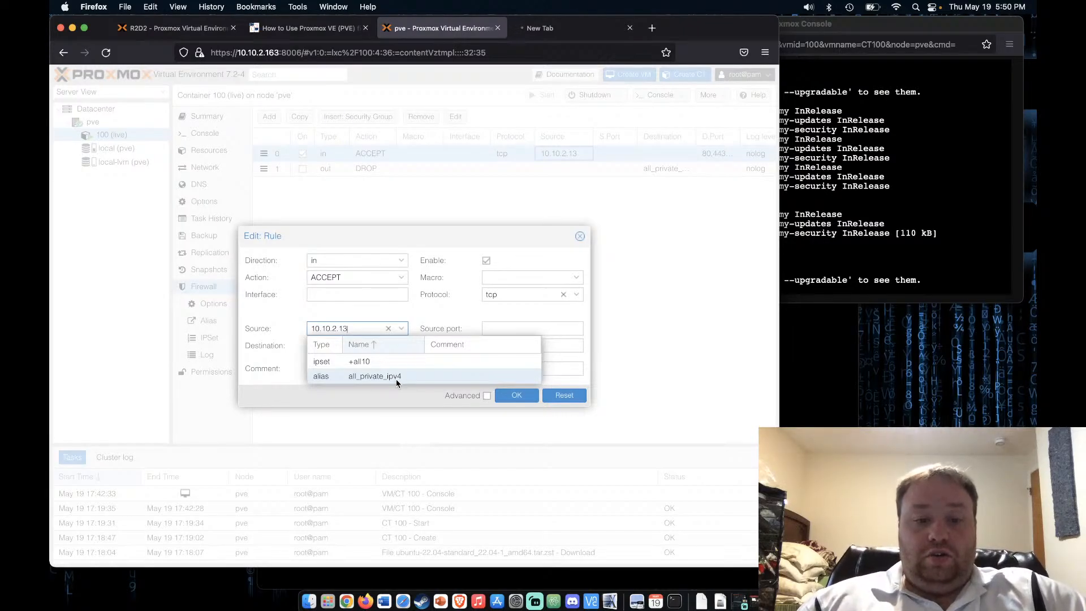
click(401, 361)
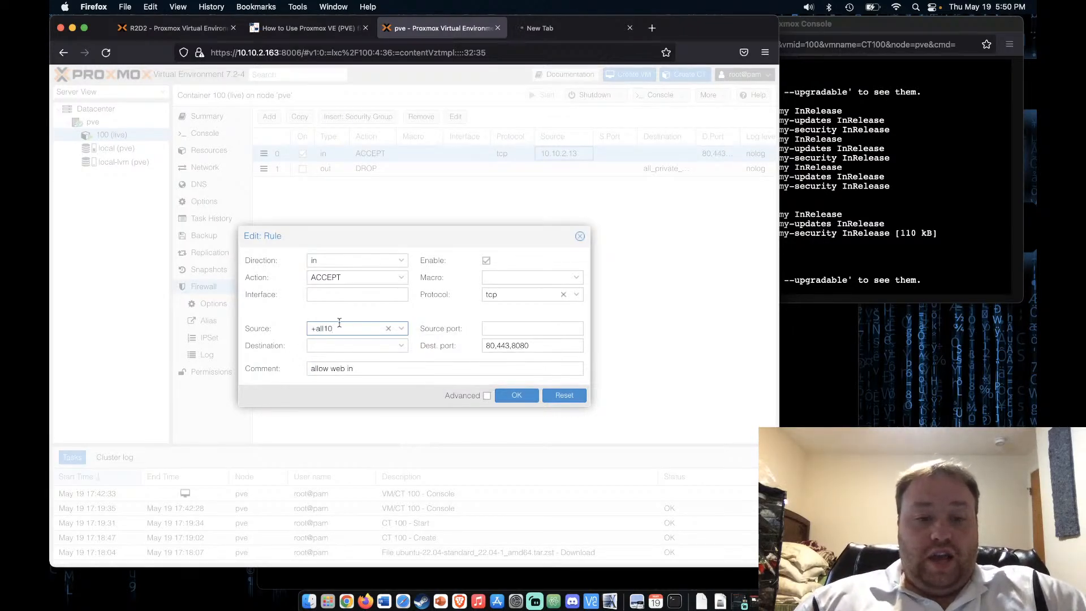
click(526, 397)
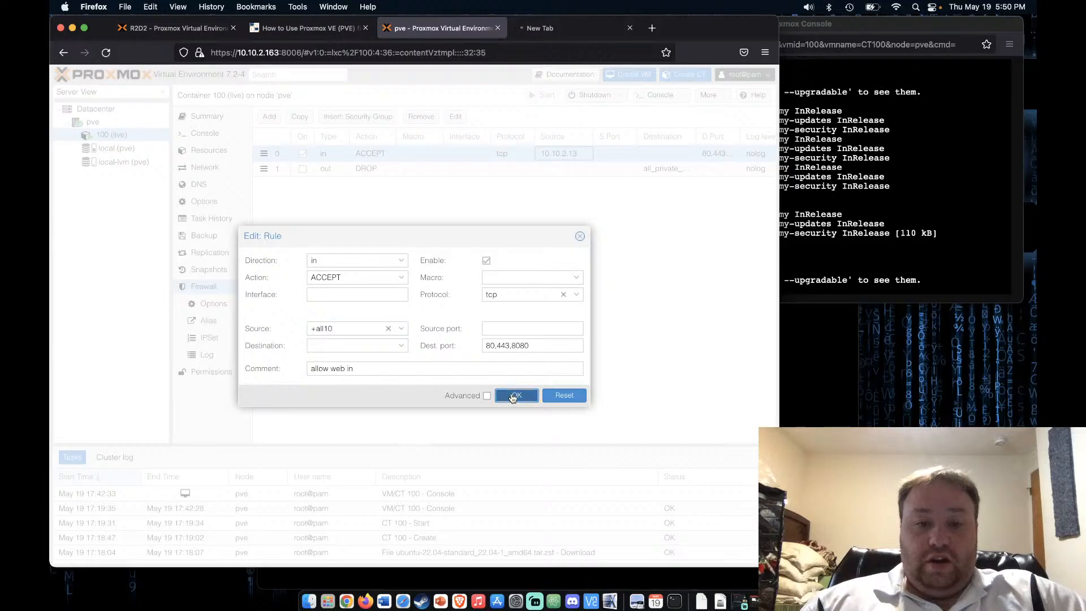
Load the Apache page at 10.10.2.65 from suggestions, then reopen the web rule's editor
click(543, 28)
click(107, 55)
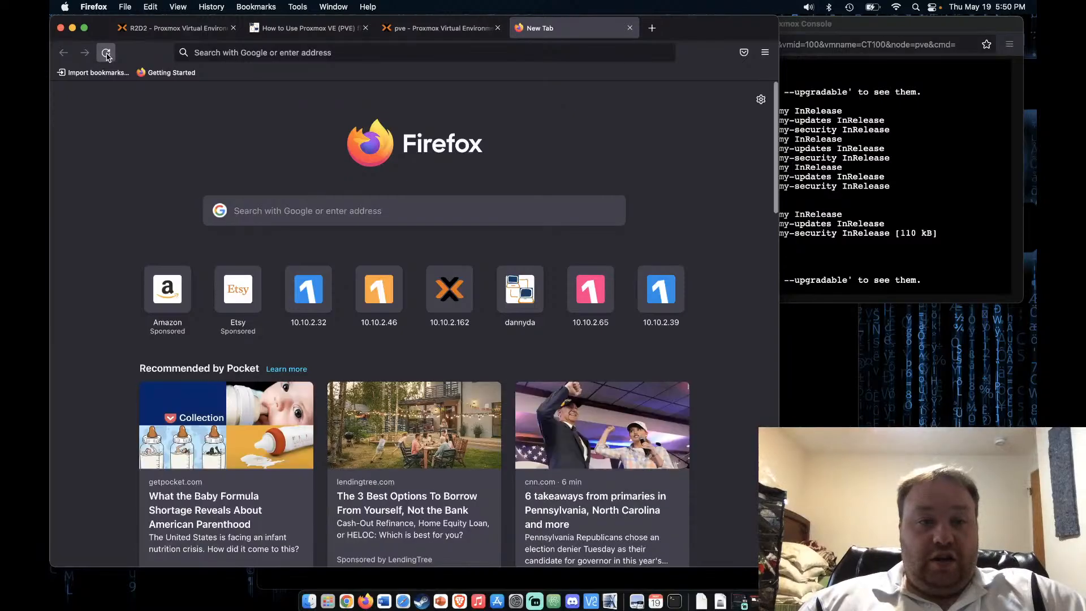
click(252, 51)
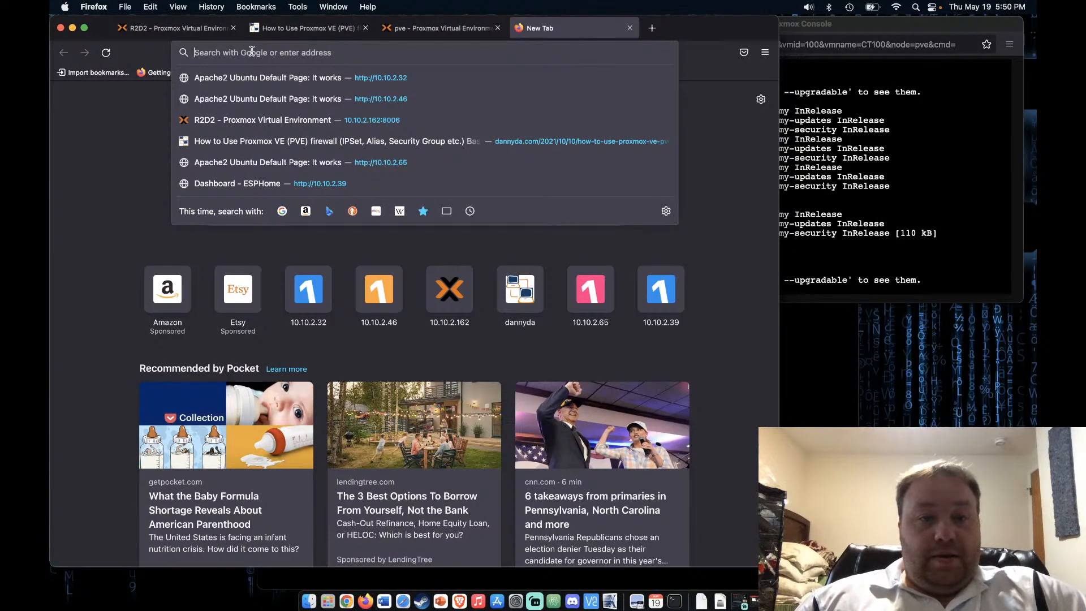
click(286, 162)
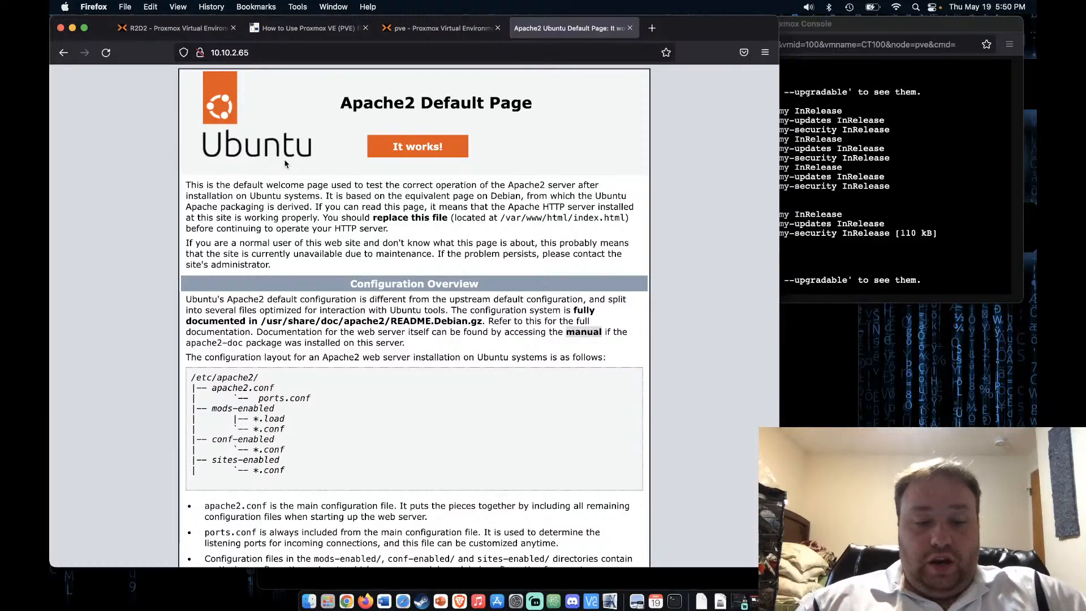
click(434, 30)
click(455, 117)
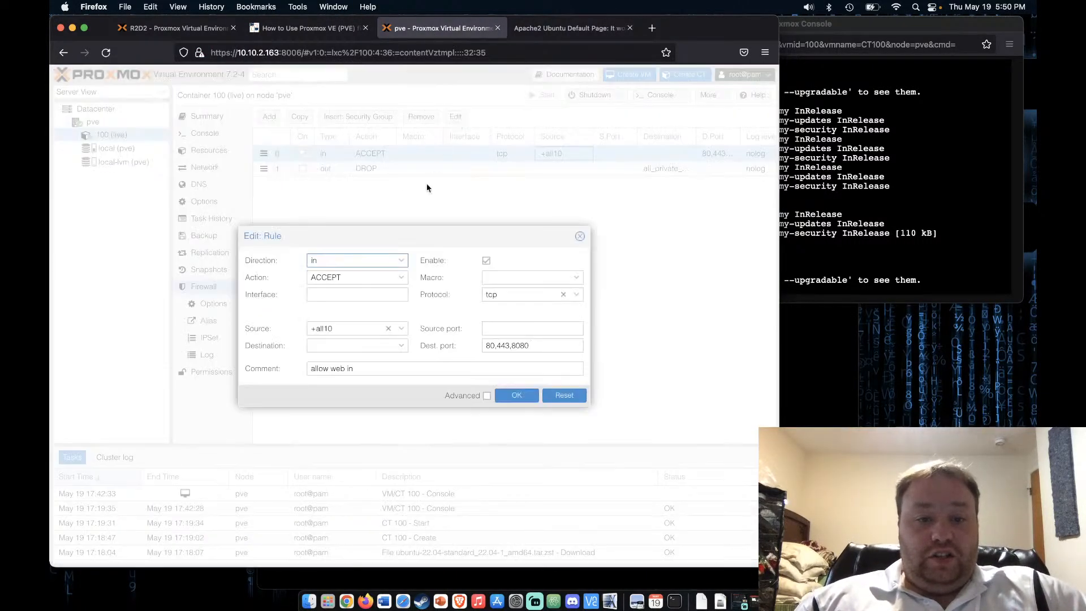
Replace the rule's +all10 source with 10.10.2.12 and save
click(361, 330)
drag(361, 330, 288, 330)
text(10.10)
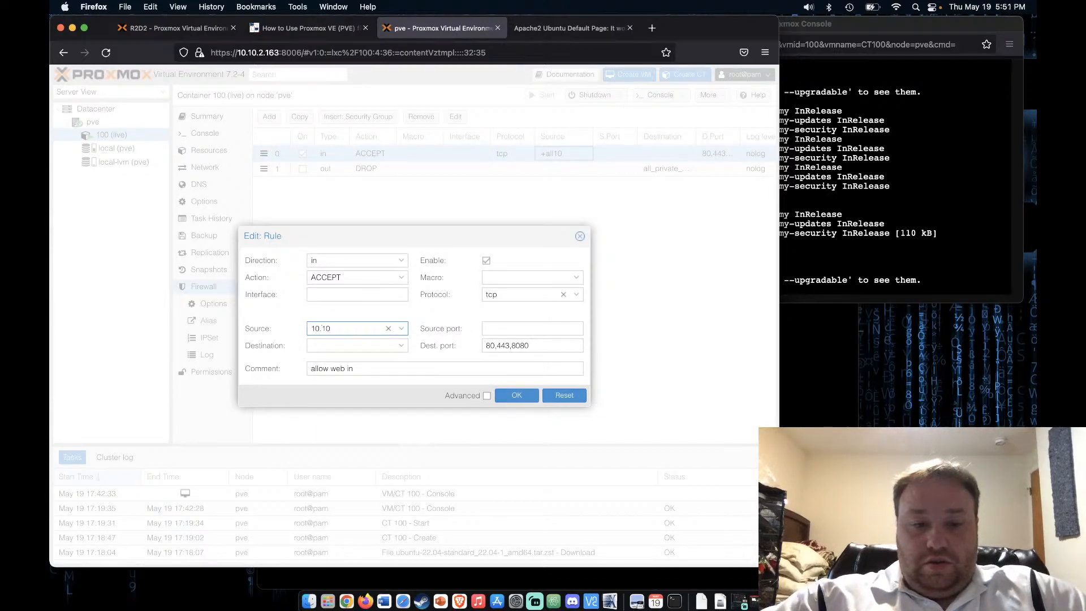
text(.2.1)
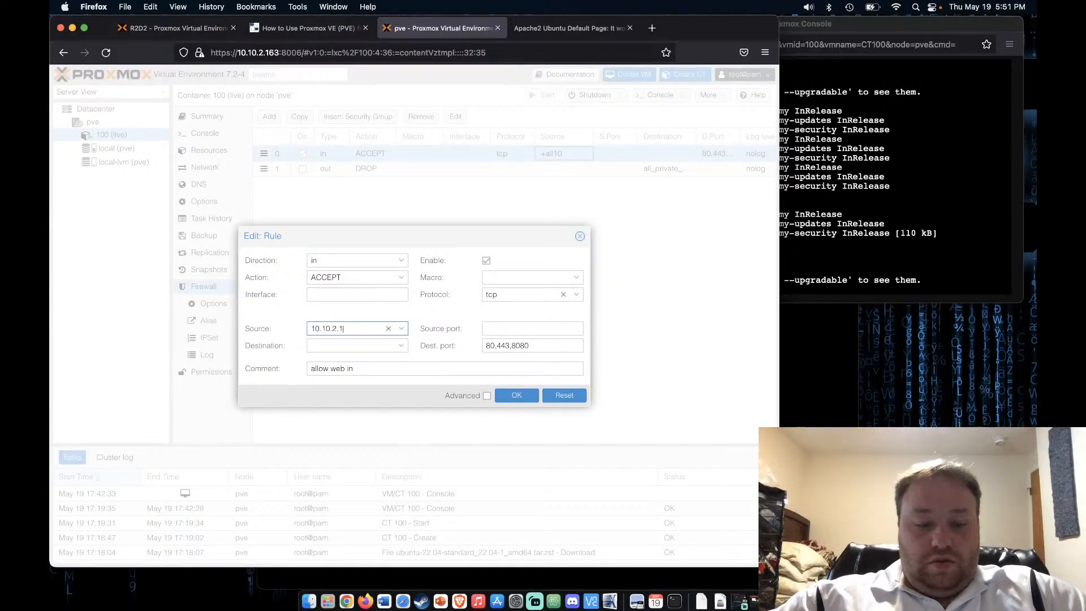
text(2)
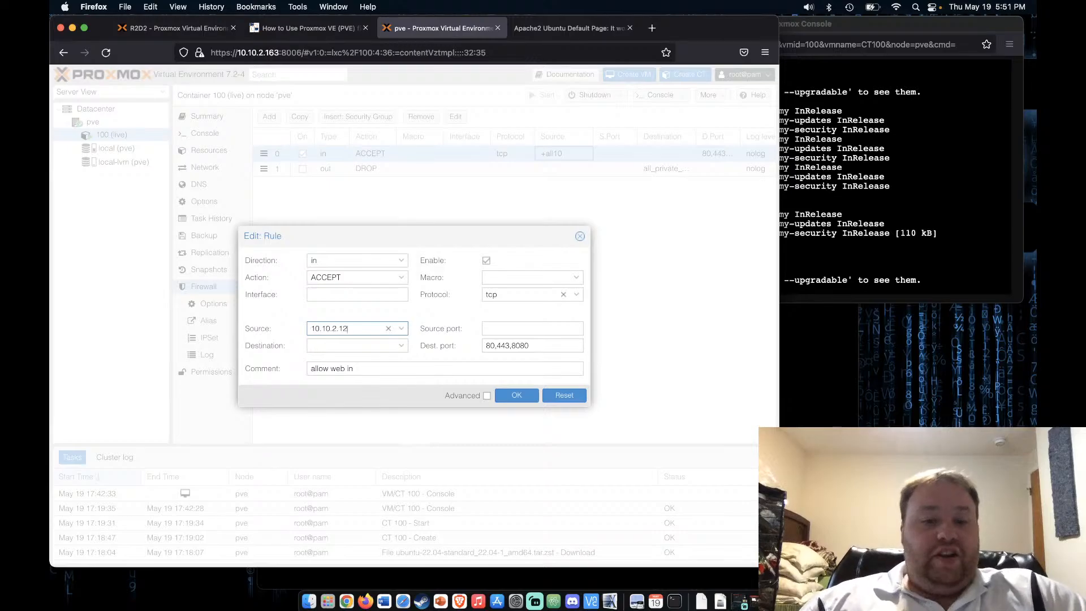
click(525, 394)
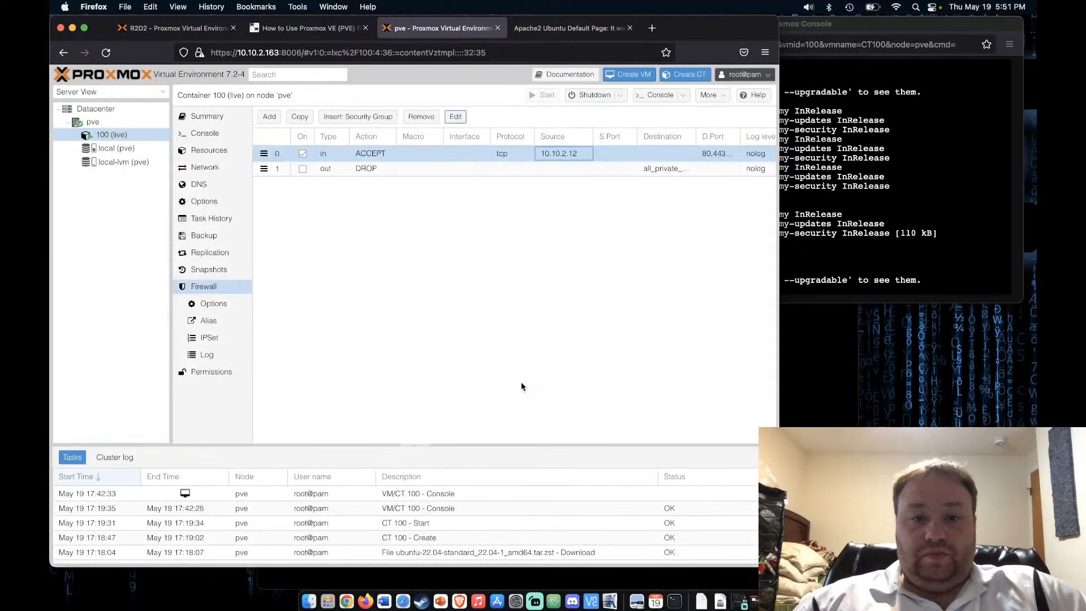
Reopen the Apache page at 10.10.2.65 in a fresh tab, then return to the firewall rules
click(571, 29)
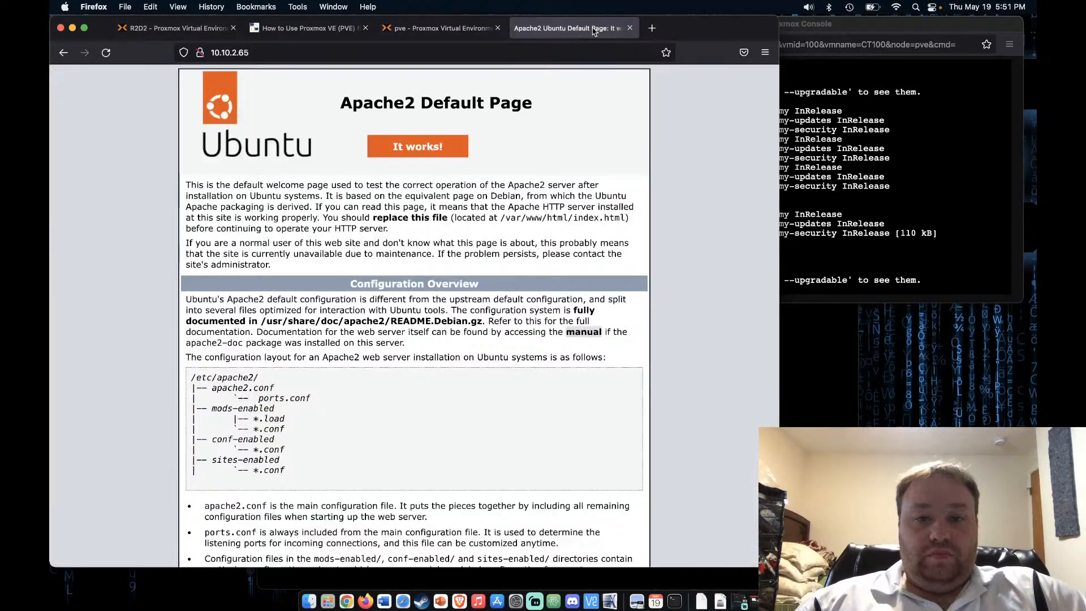
click(630, 29)
click(521, 29)
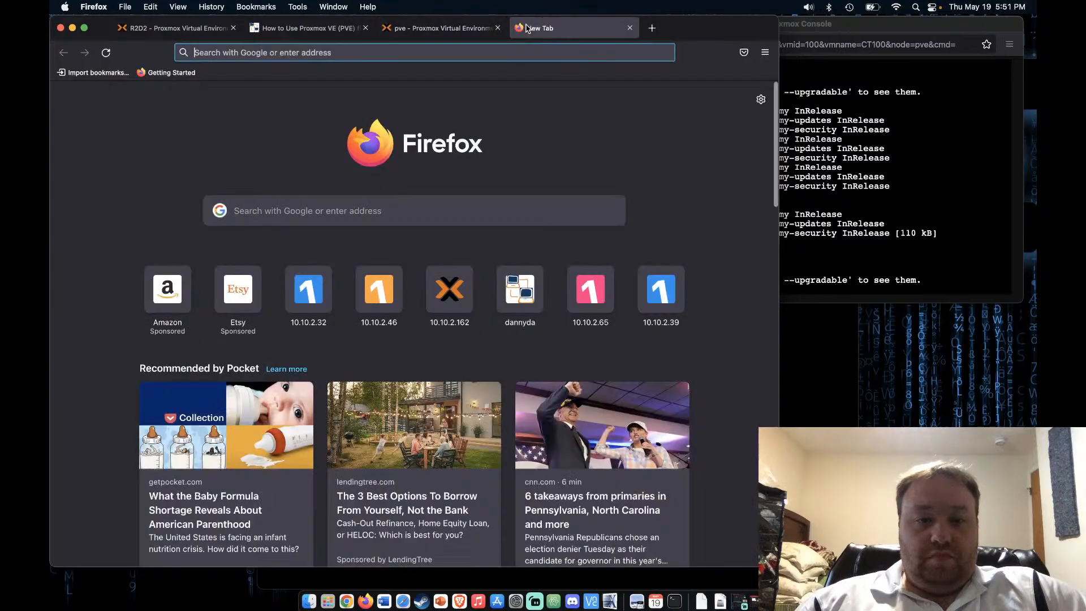
click(404, 49)
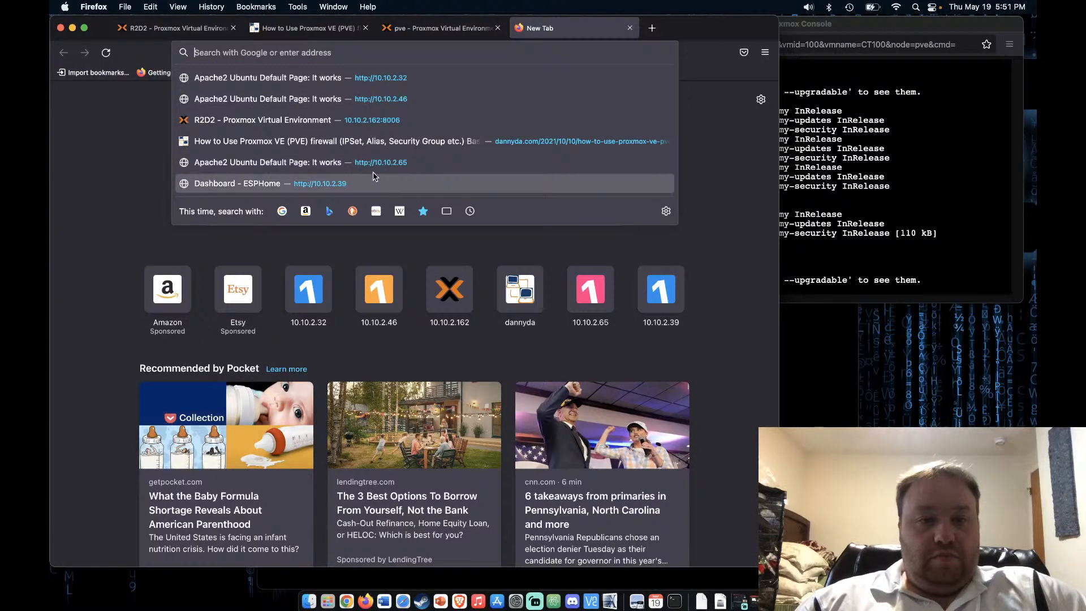
click(388, 175)
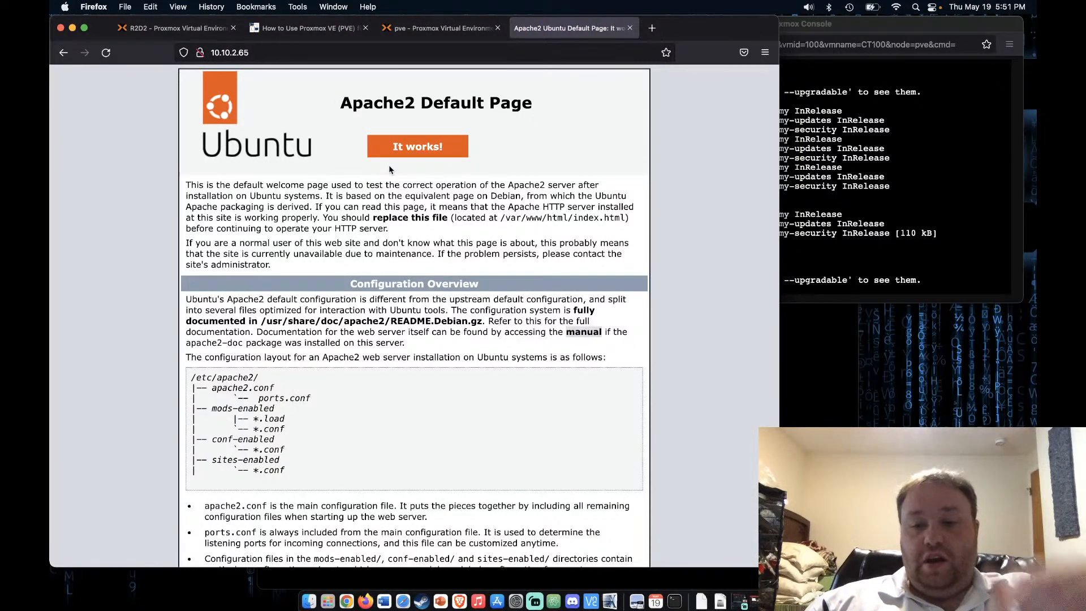
click(428, 27)
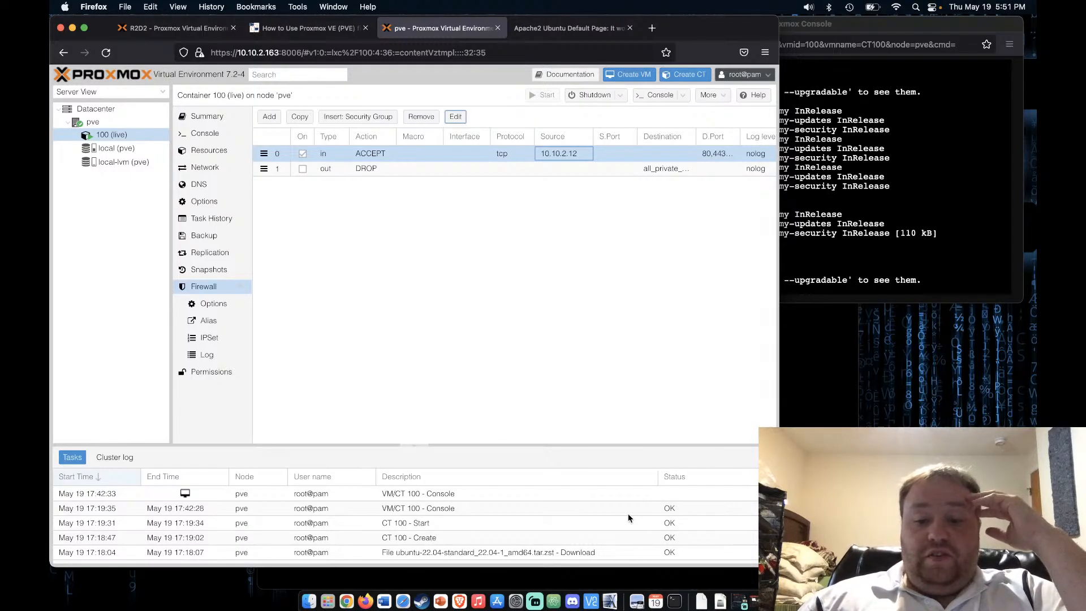
Bring the YouTube Studio live stream window forward and review the stream's analytics
click(756, 606)
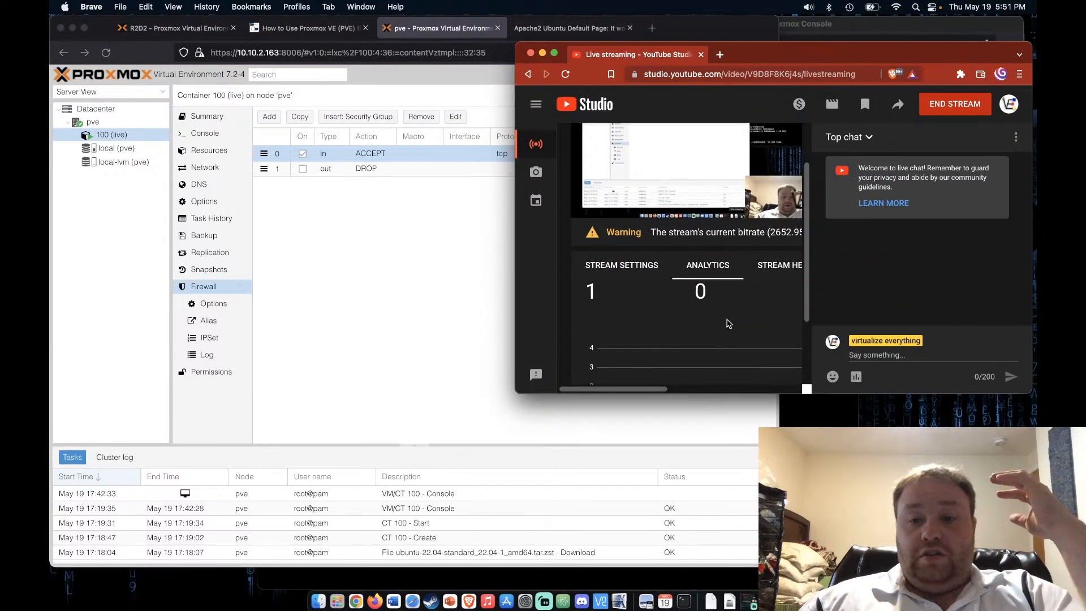
scroll(729, 324, right, 3)
scroll(728, 324, right, 5)
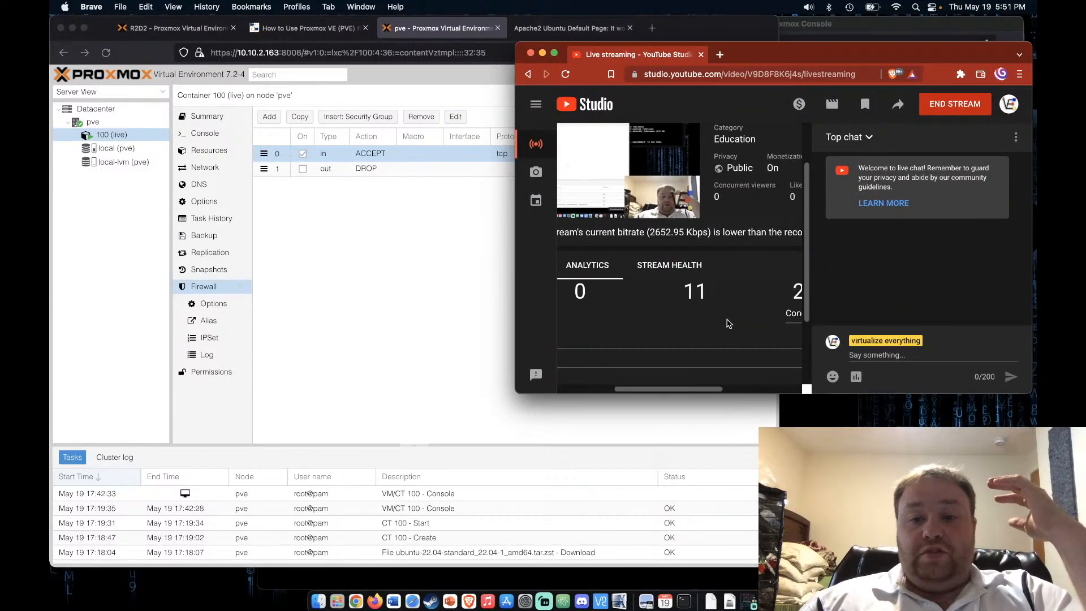
scroll(728, 323, left, 4)
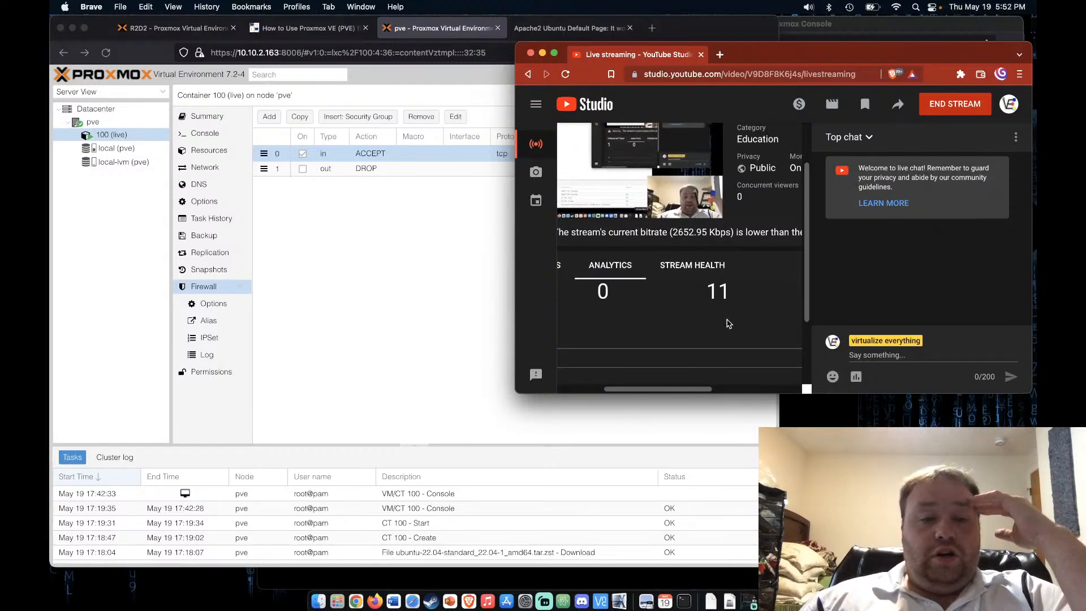
scroll(728, 323, left, 2)
scroll(728, 323, left, 3)
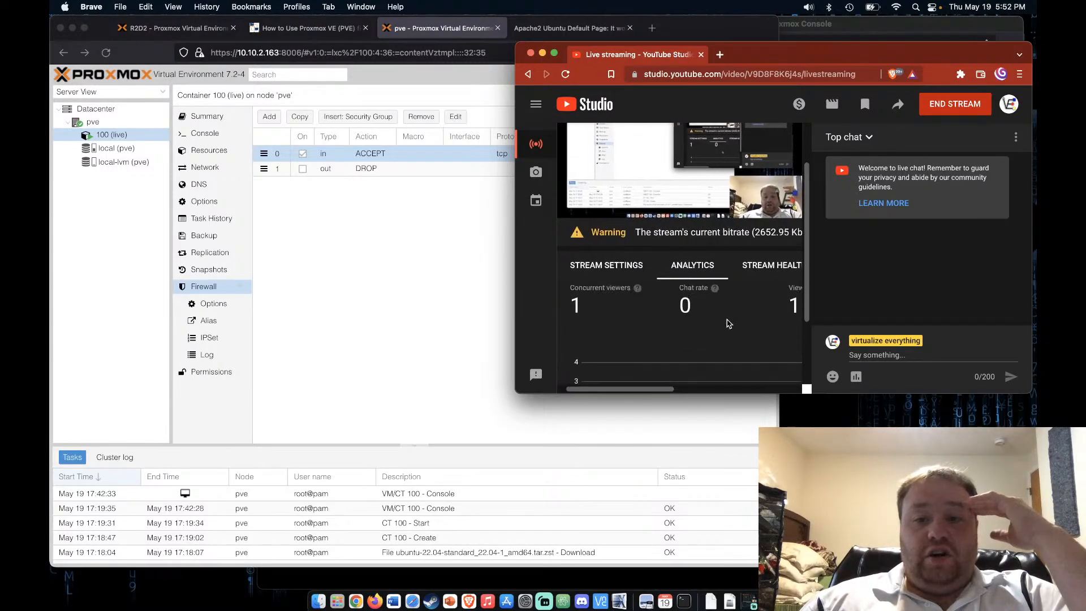
scroll(712, 241, up, 3)
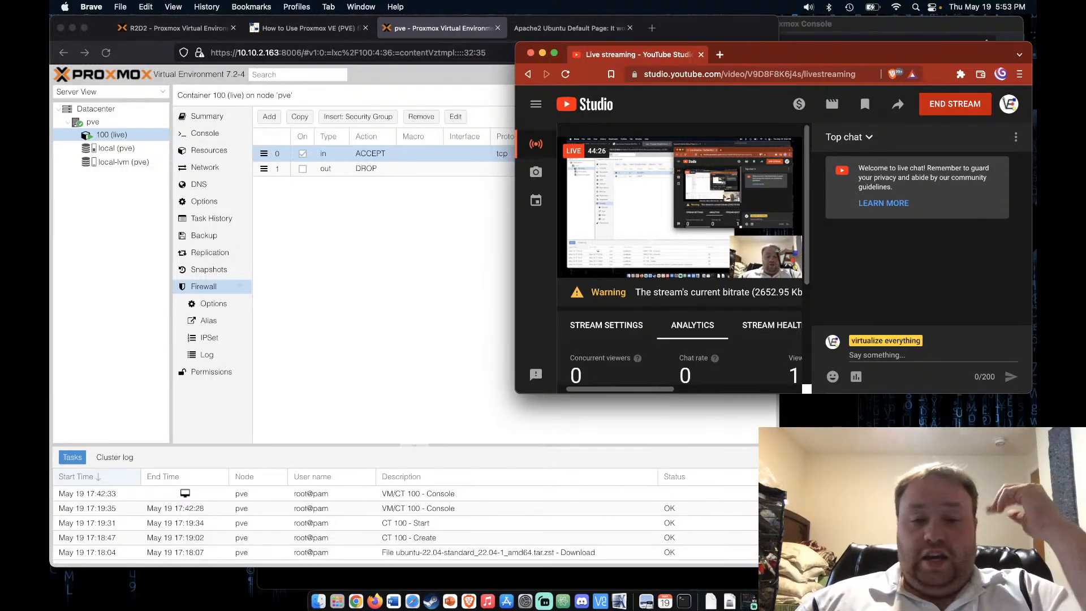
Check the stream settings details, then end the live stream and confirm
click(965, 26)
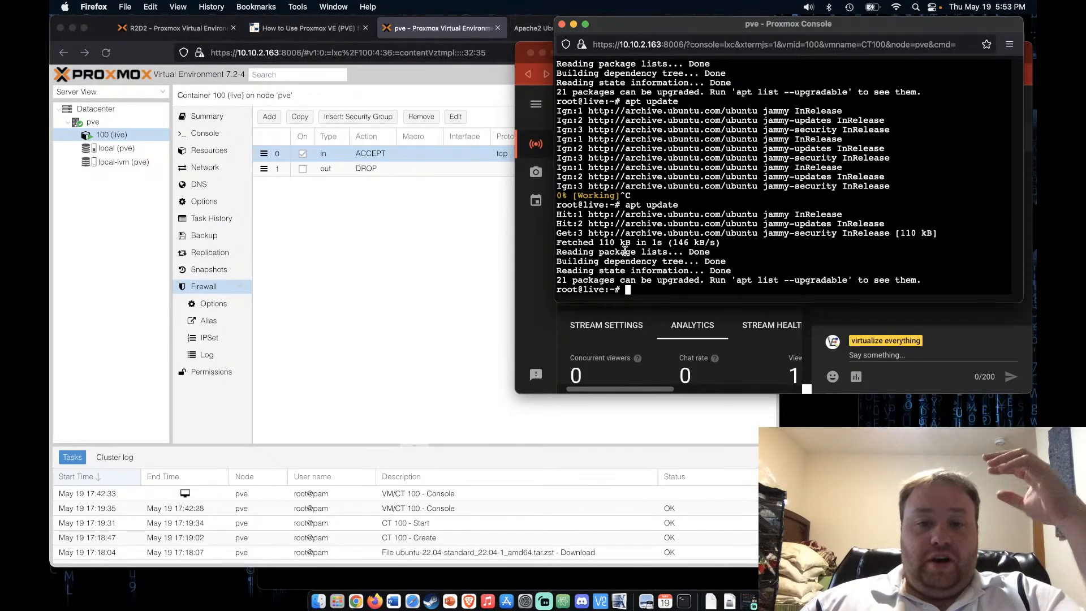
click(538, 289)
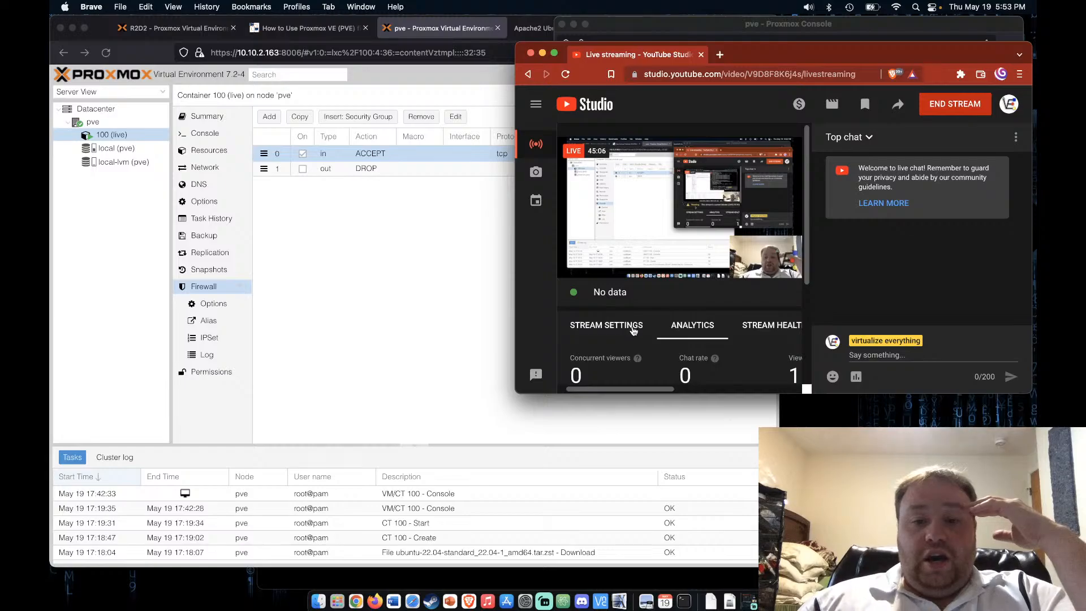
click(585, 328)
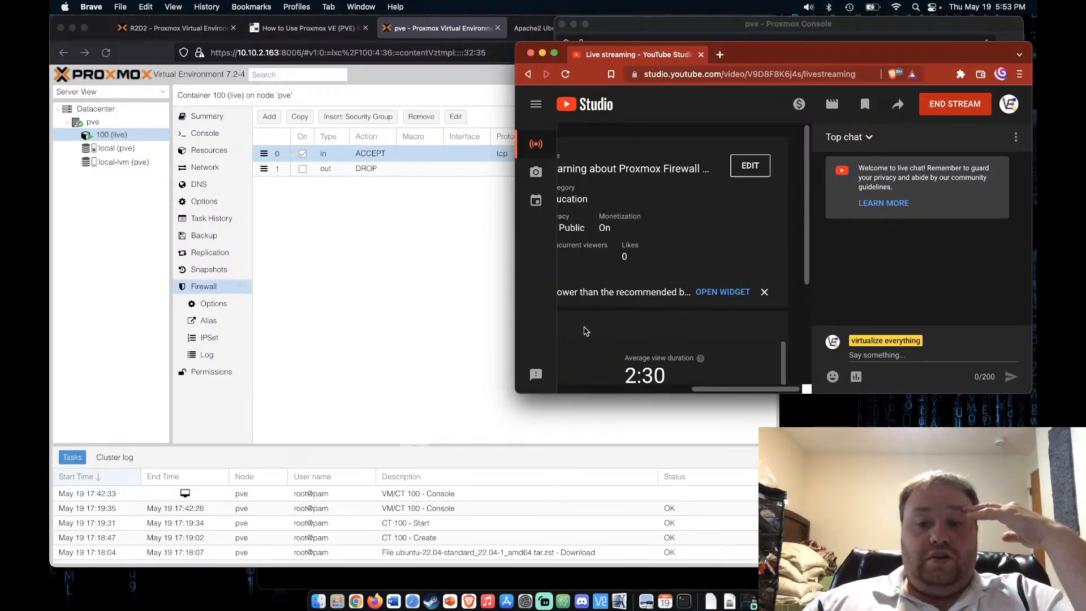
scroll(647, 345, left, 3)
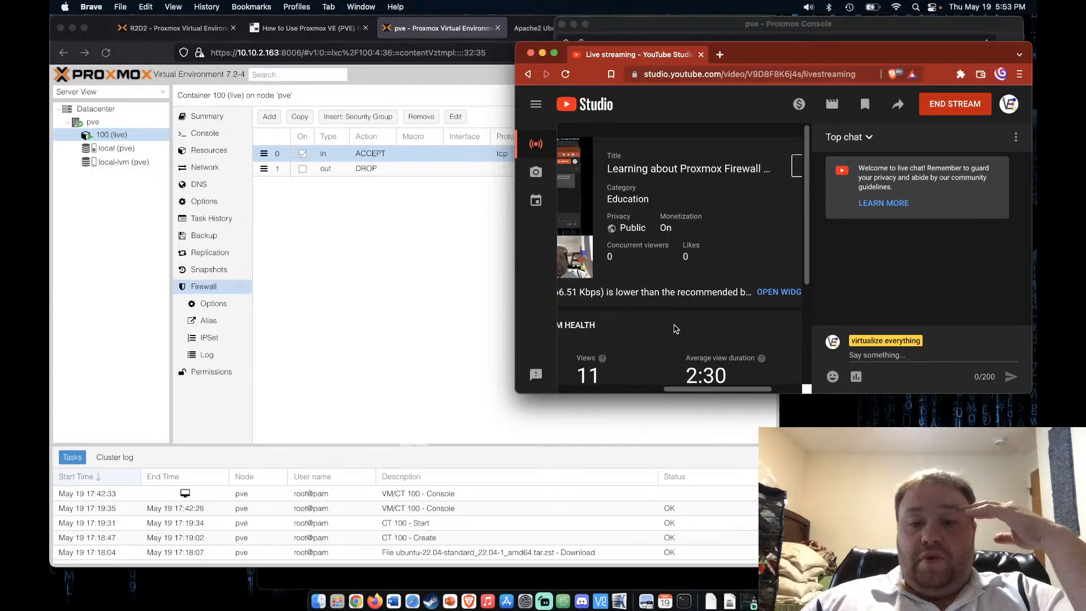
scroll(675, 329, left, 3)
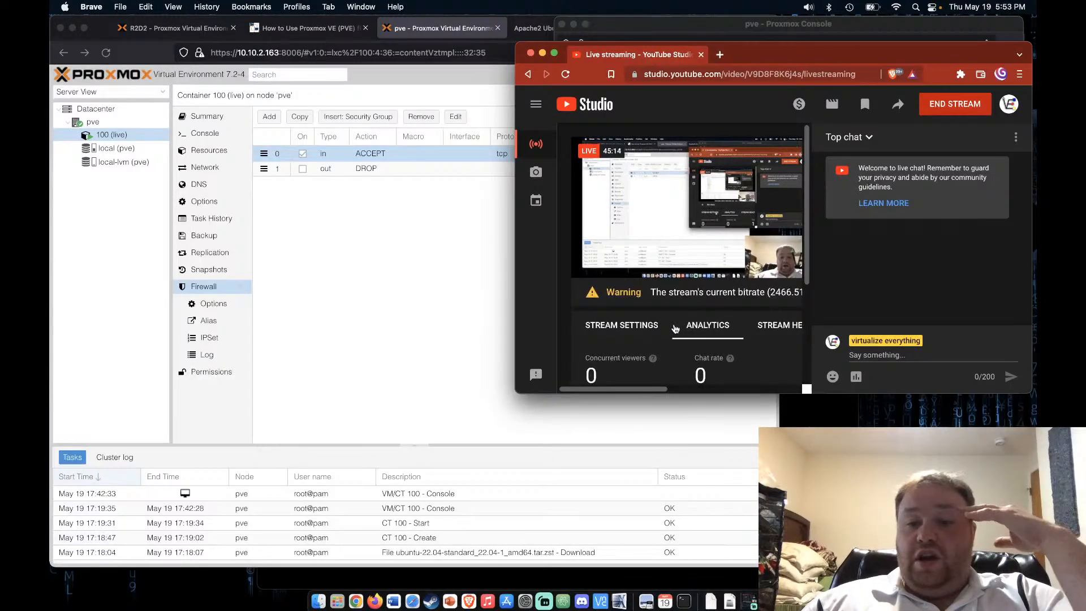
click(974, 109)
click(880, 287)
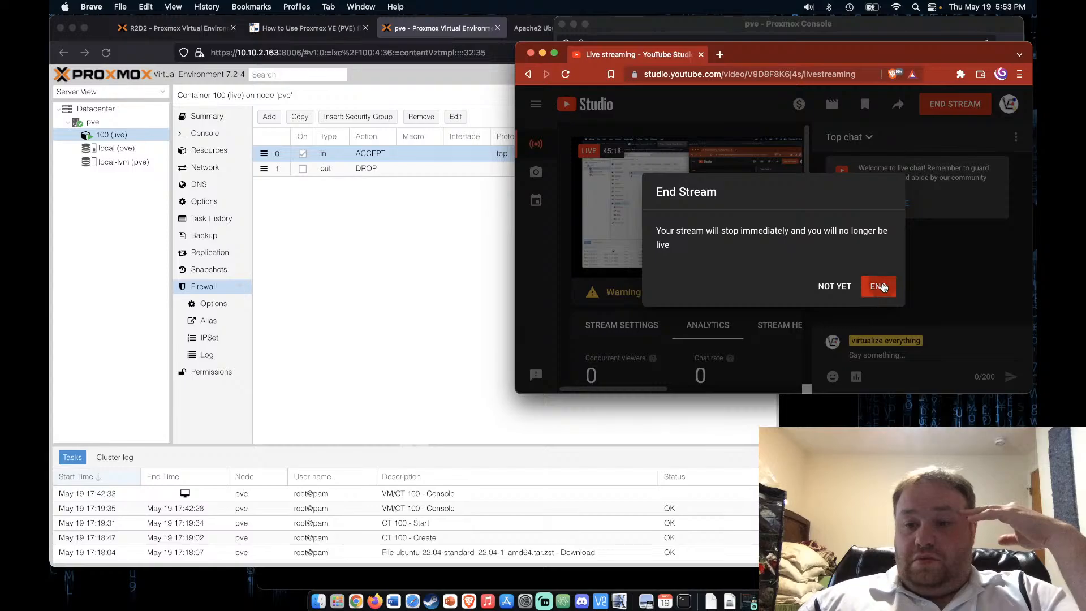